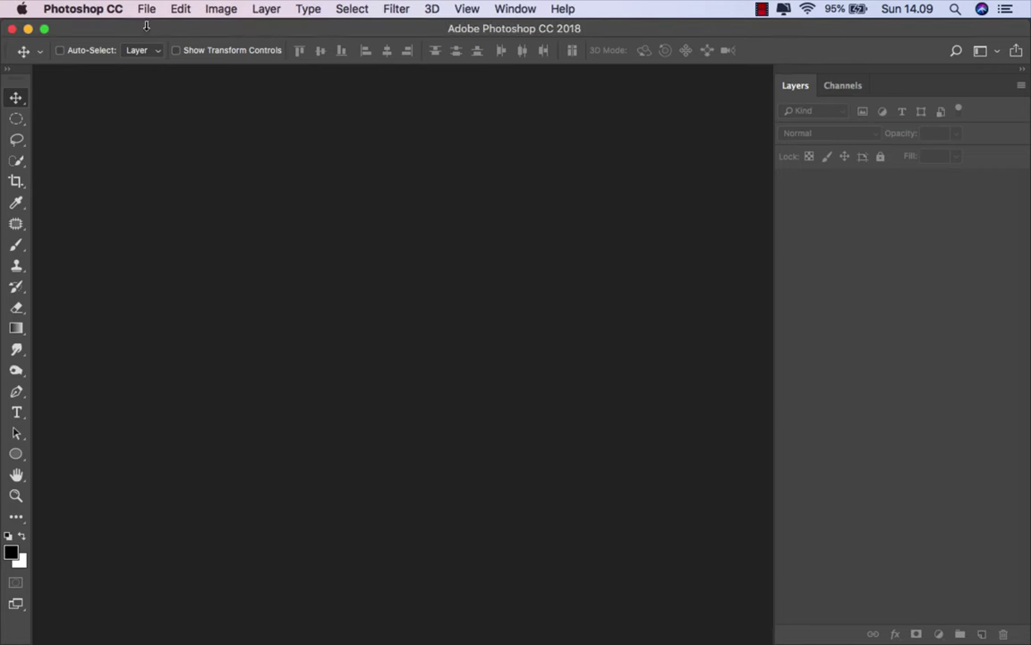
Create a new white 5000 × 3000 px document at 300 ppi
click(146, 9)
click(170, 33)
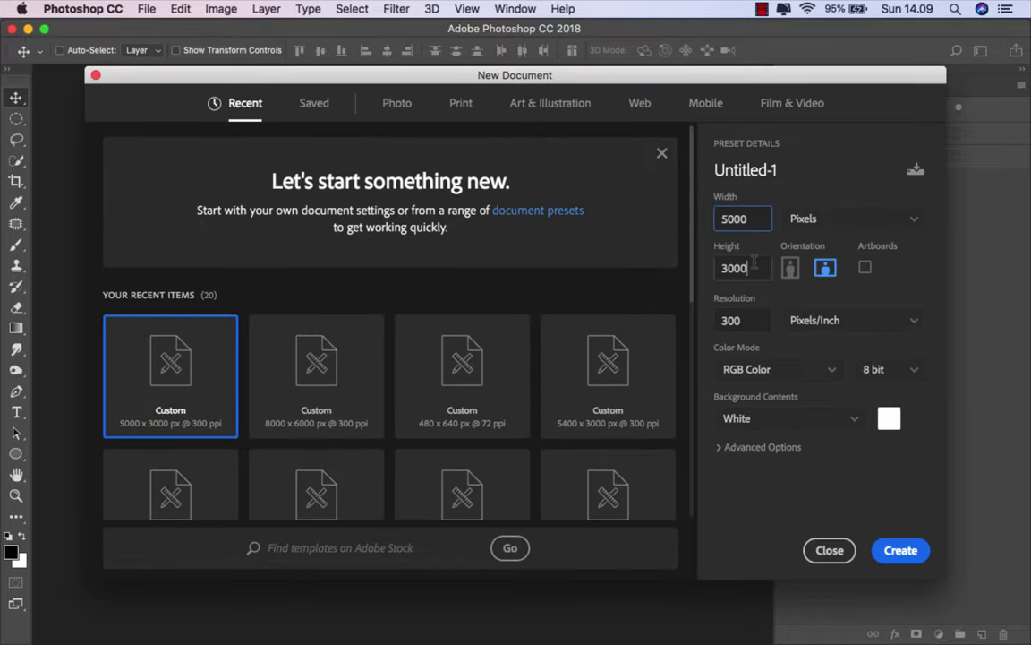
click(898, 549)
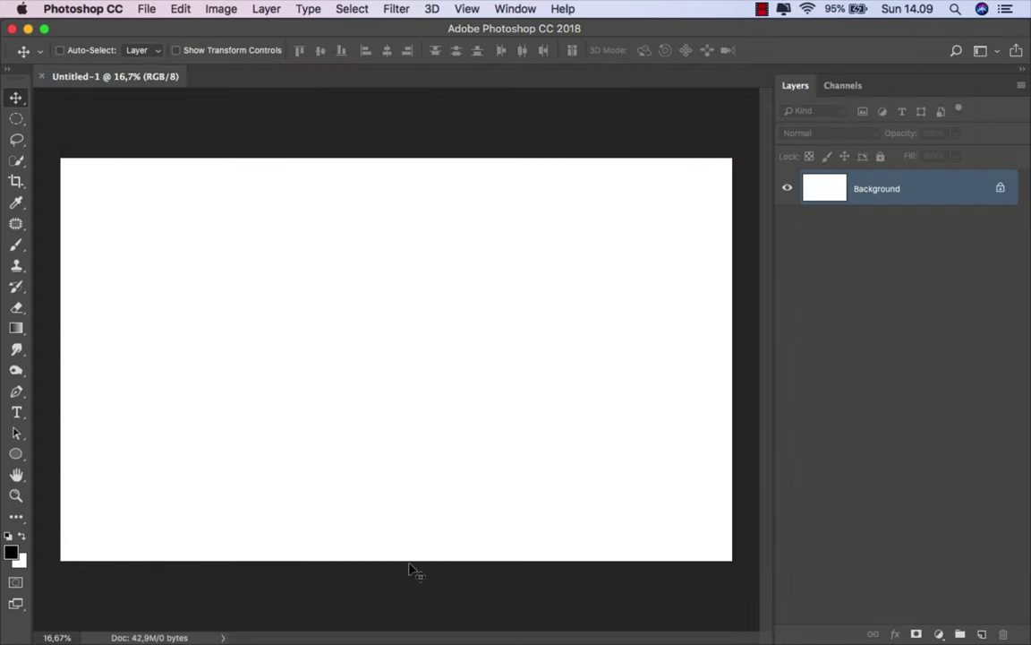
click(375, 602)
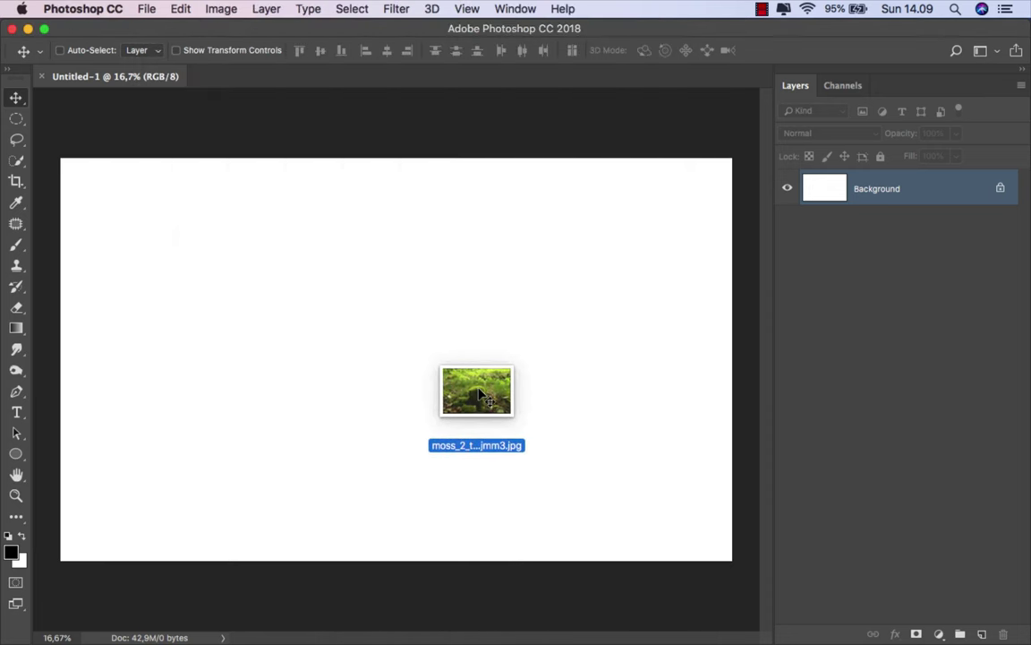
Place the mossy stump photo onto the canvas and commit it
drag(598, 111, 408, 328)
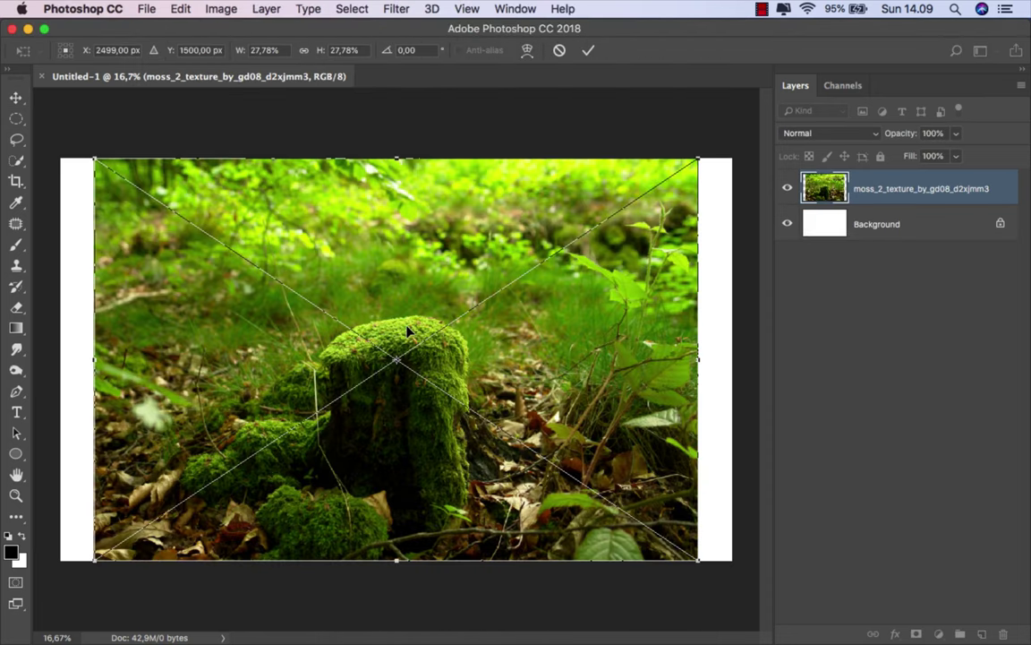
click(586, 51)
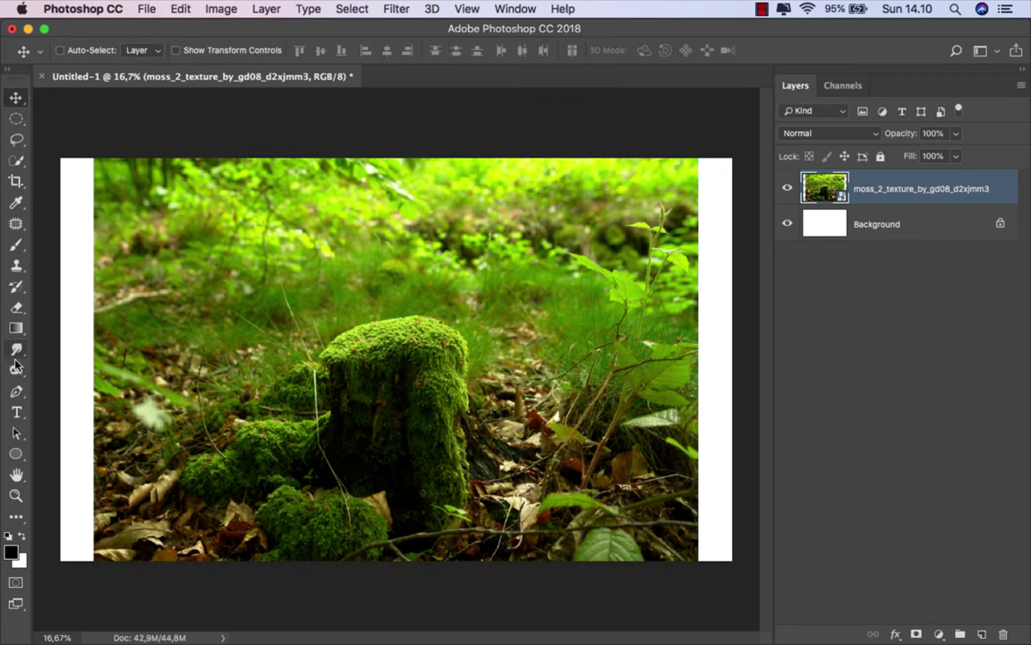
drag(16, 391, 89, 391)
scroll(333, 430, up, 2)
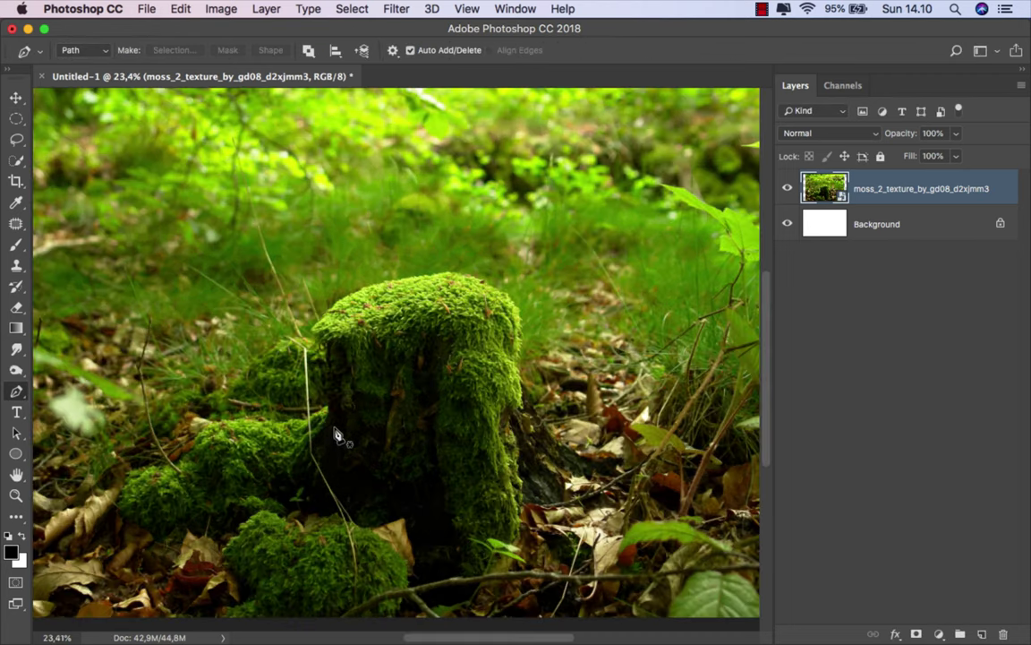
scroll(333, 429, up, 5)
scroll(322, 425, up, 2)
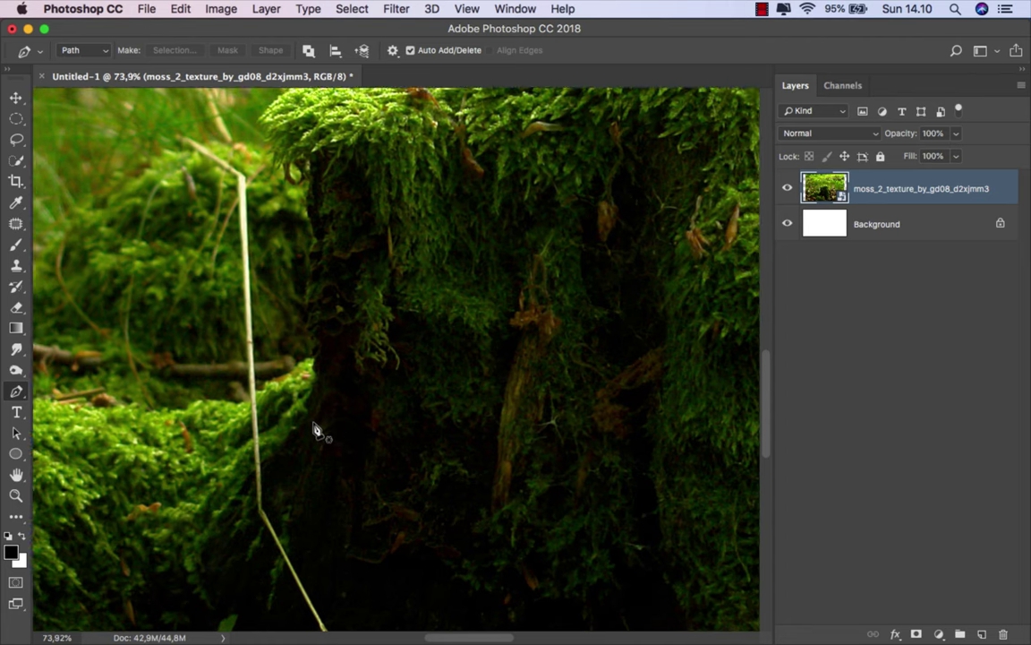
Trace a pen path up the stump's left edge
click(297, 519)
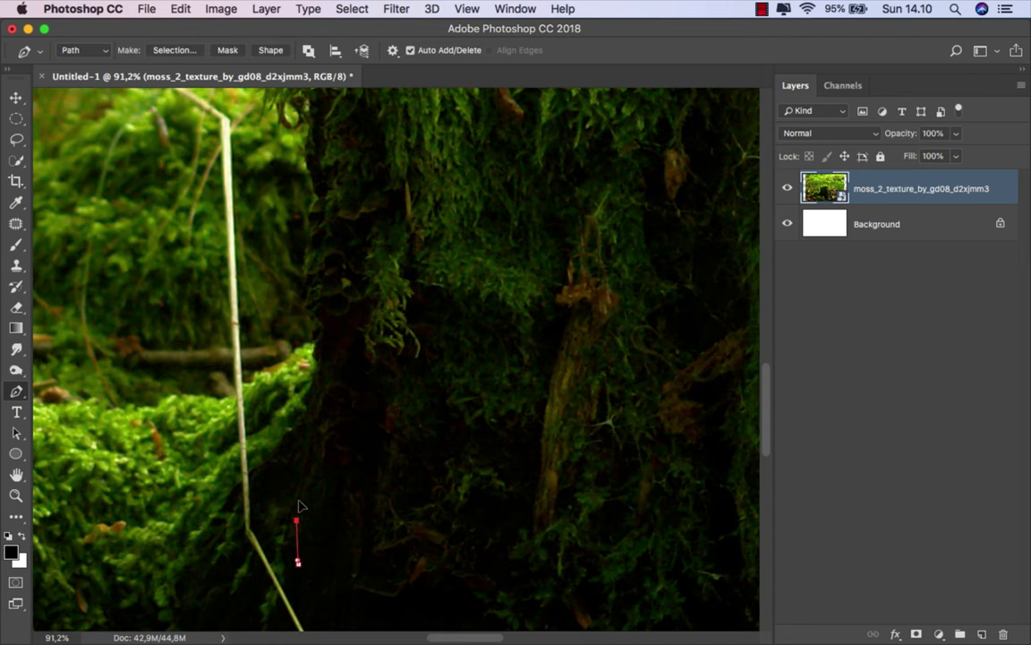
click(302, 482)
click(308, 446)
click(310, 425)
click(310, 411)
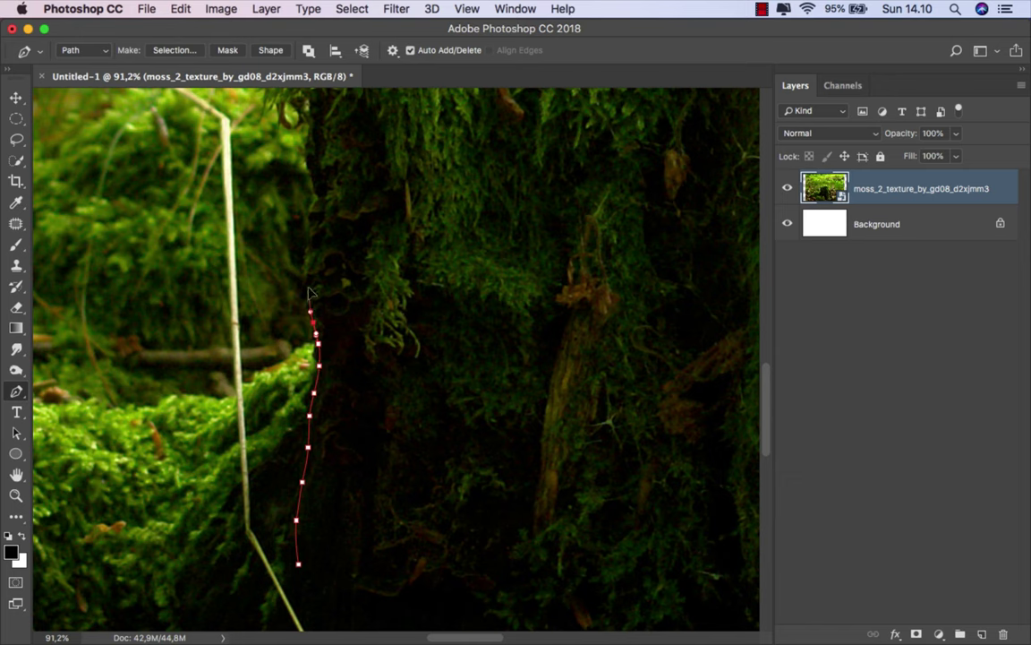
click(314, 199)
click(313, 177)
click(315, 158)
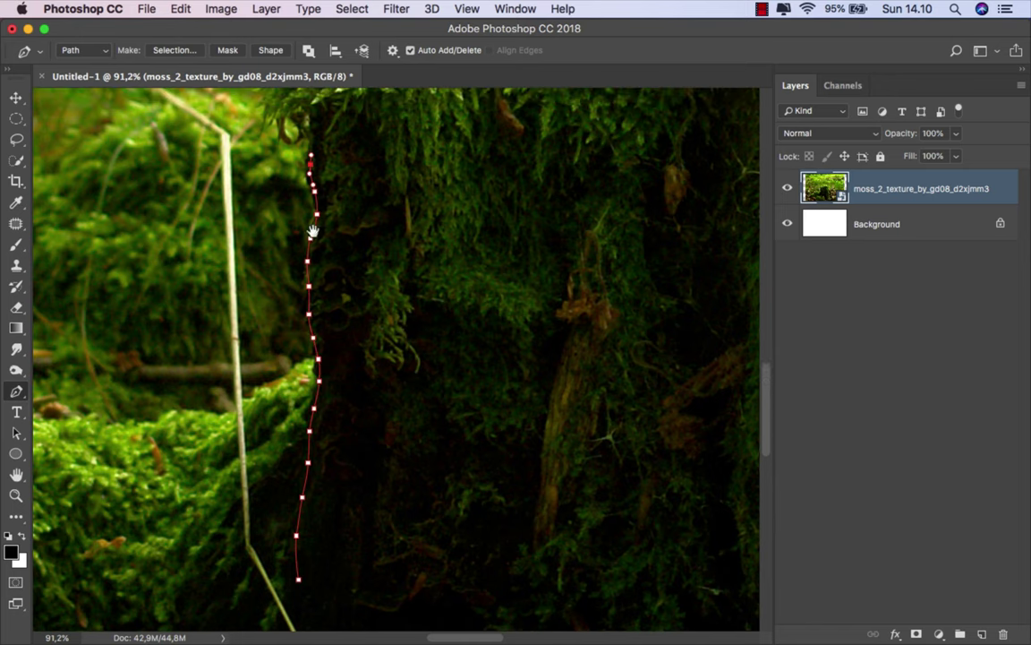
Continue the path along the moss top and down the stump's right edge
scroll(311, 230, up, 10)
click(278, 503)
click(269, 482)
click(230, 469)
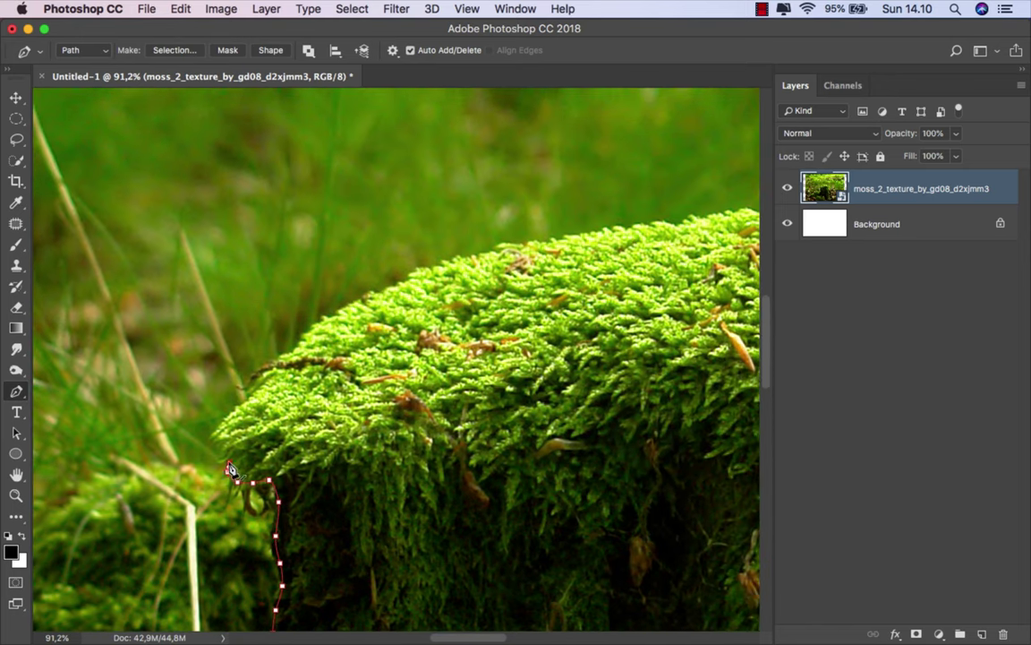
mouse_move(255, 390)
mouse_down()
mouse_move(364, 306)
mouse_move(442, 270)
mouse_move(536, 248)
mouse_move(573, 215)
mouse_move(649, 205)
mouse_move(239, 213)
mouse_move(314, 210)
mouse_move(376, 235)
mouse_move(465, 291)
mouse_move(525, 350)
mouse_move(544, 406)
mouse_move(526, 588)
mouse_up()
scroll(527, 588, down, 10)
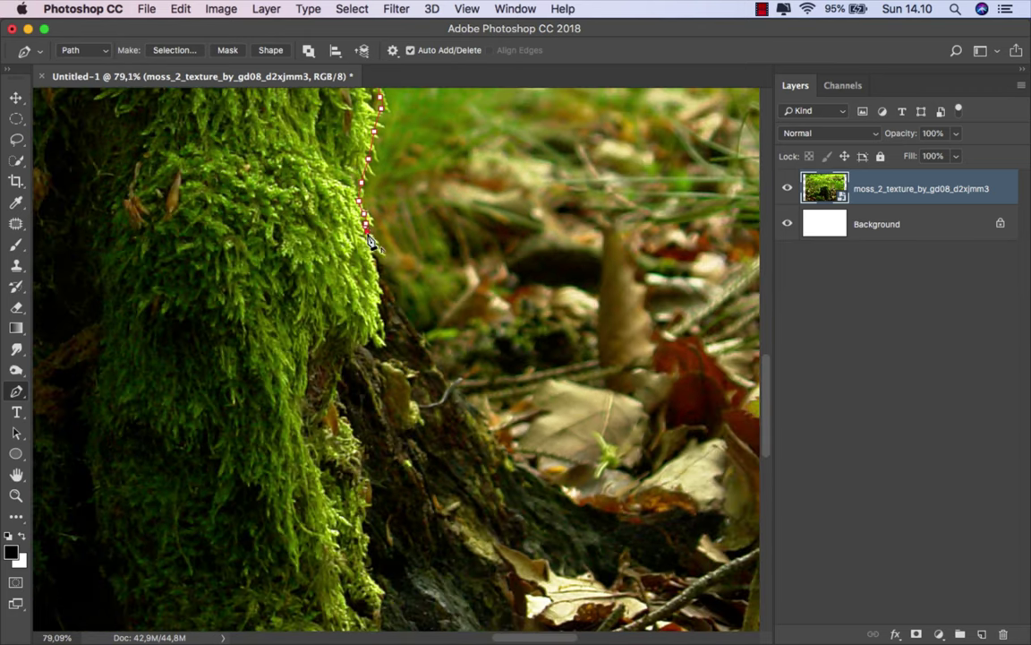
scroll(380, 288, down, 5)
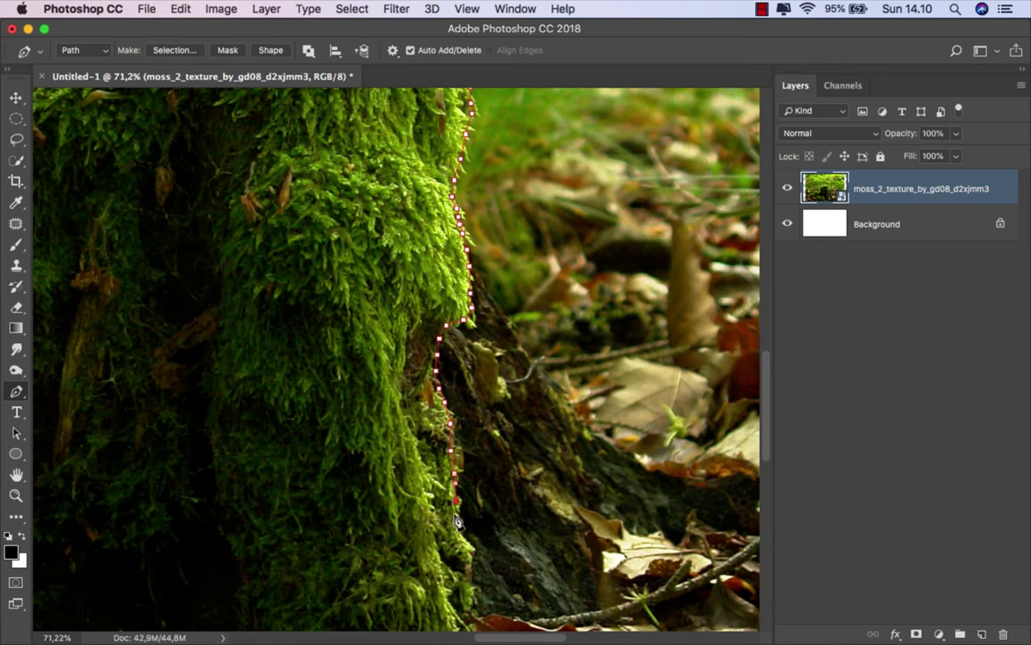
drag(450, 331, 428, 512)
scroll(473, 563, down, 10)
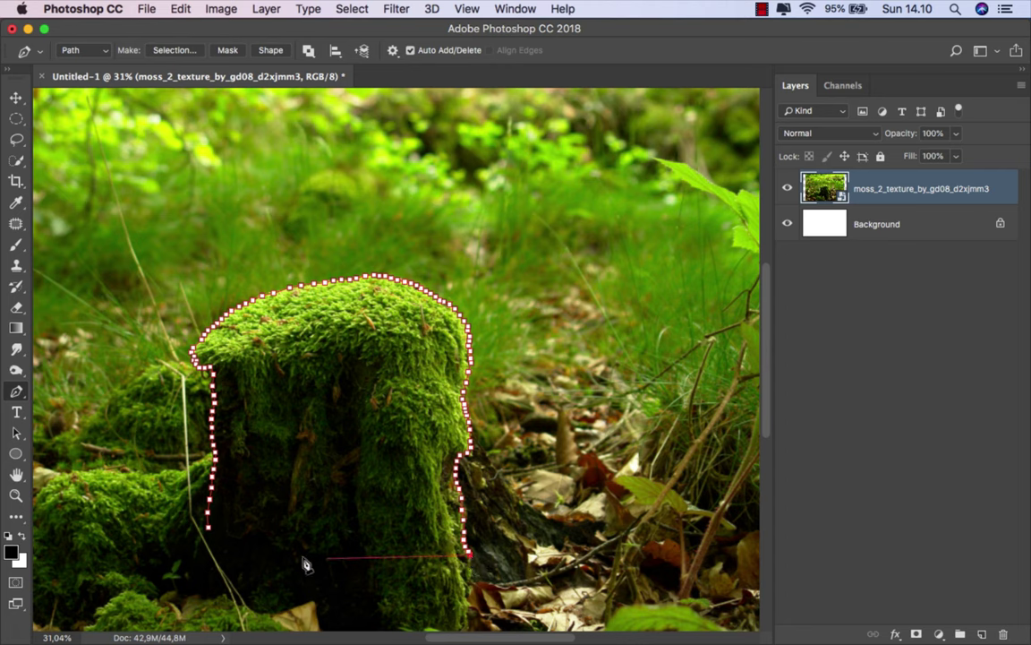
Close the path, make a selection with 0,3 px feather, and mask the moss layer
click(207, 526)
right_click(393, 341)
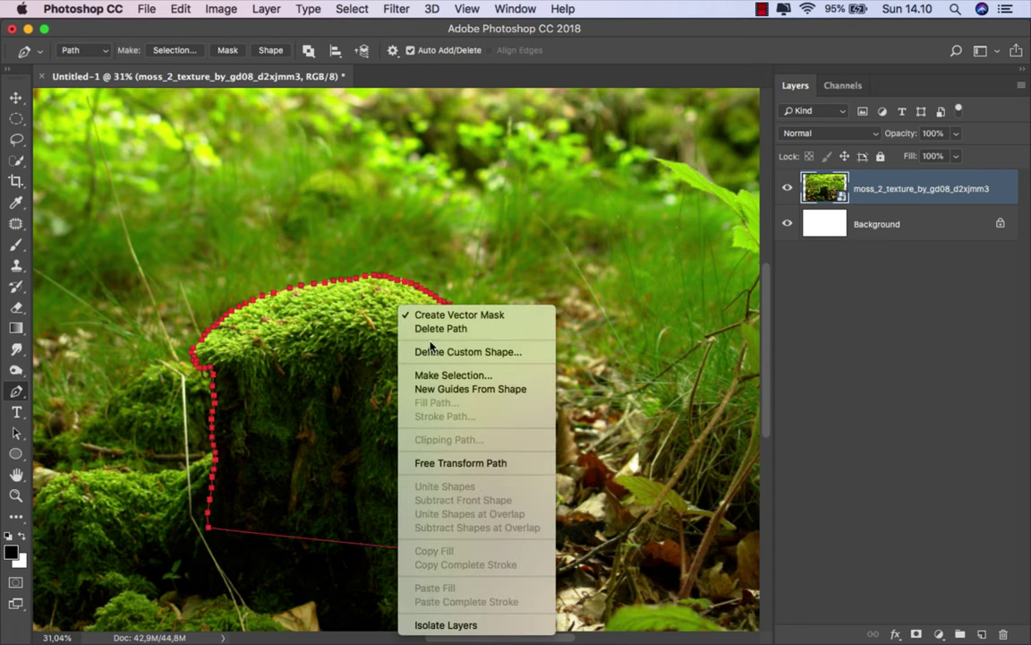
click(450, 371)
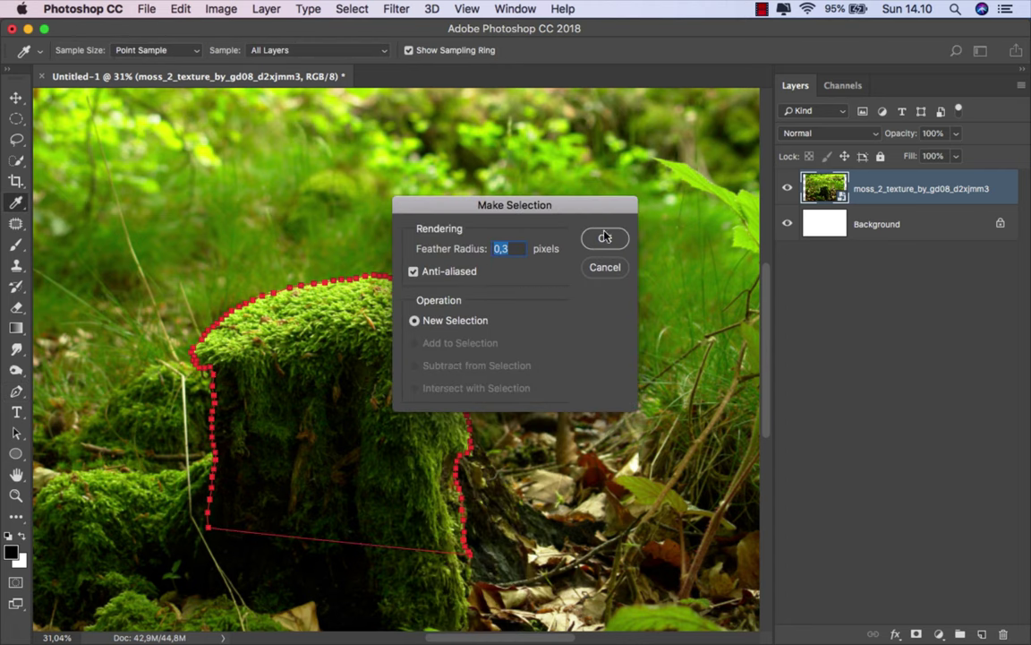
click(605, 235)
click(916, 634)
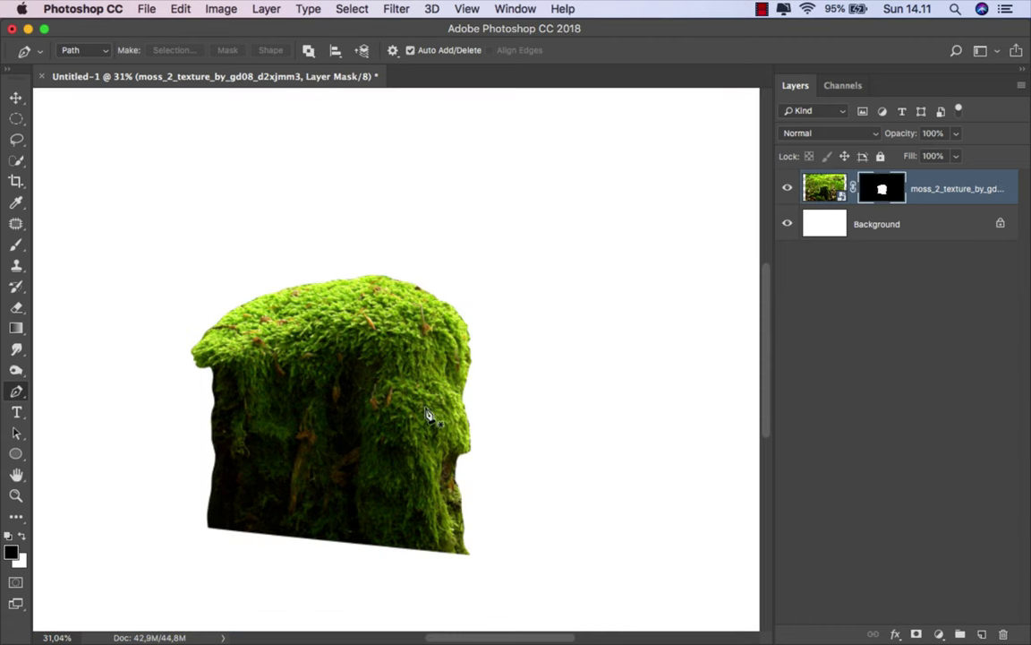
Refine the mask's mossy edges in Select and Mask and apply them
scroll(261, 329, up, 2)
scroll(262, 328, up, 3)
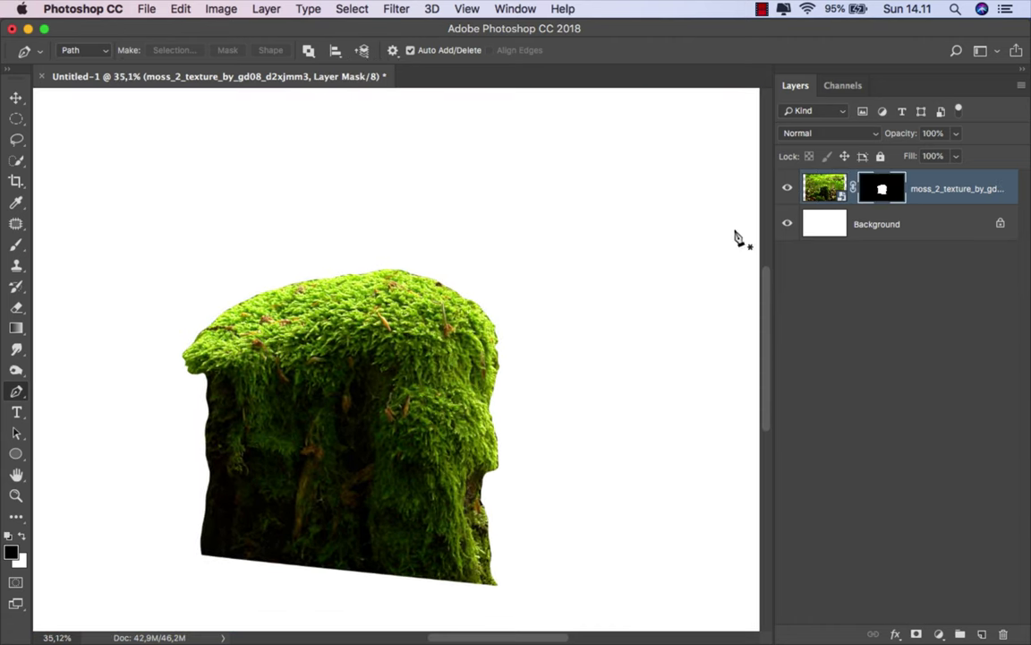
right_click(882, 189)
click(806, 302)
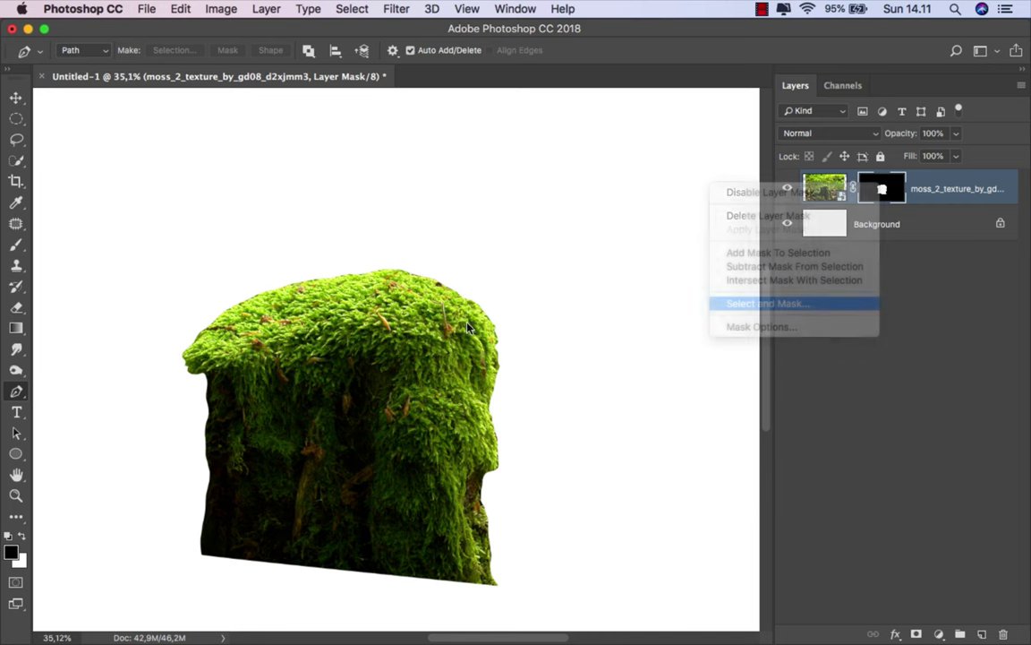
scroll(215, 293, up, 5)
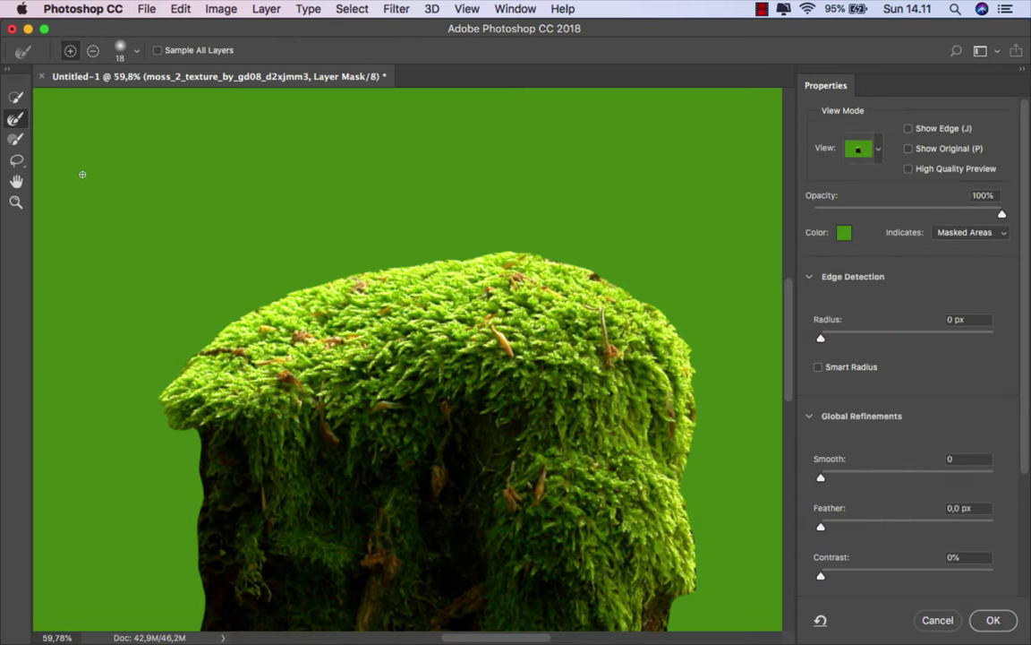
right_click(74, 136)
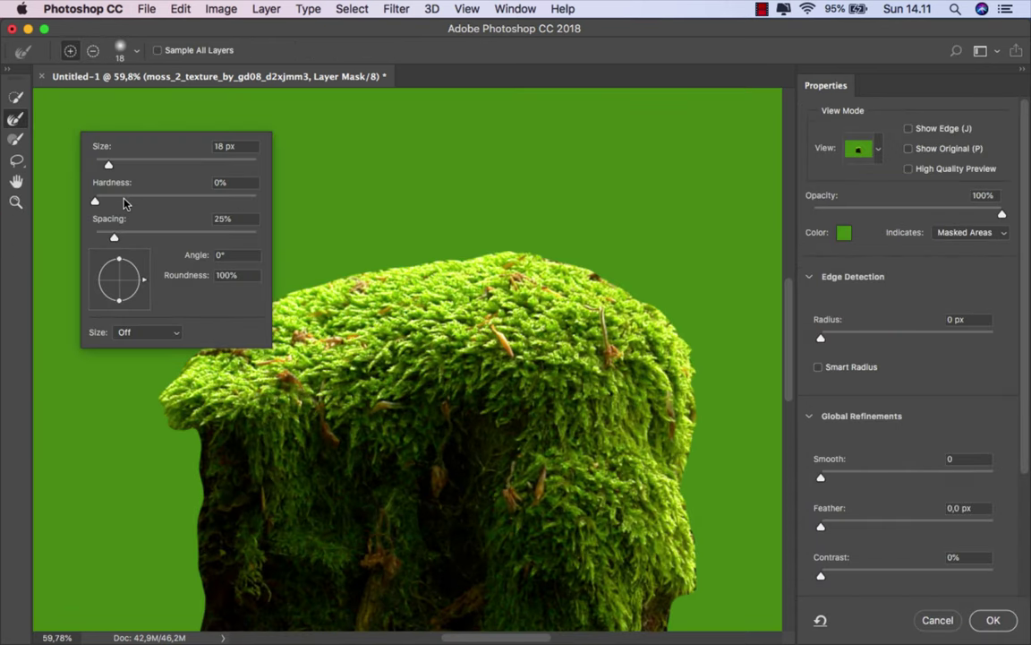
click(266, 61)
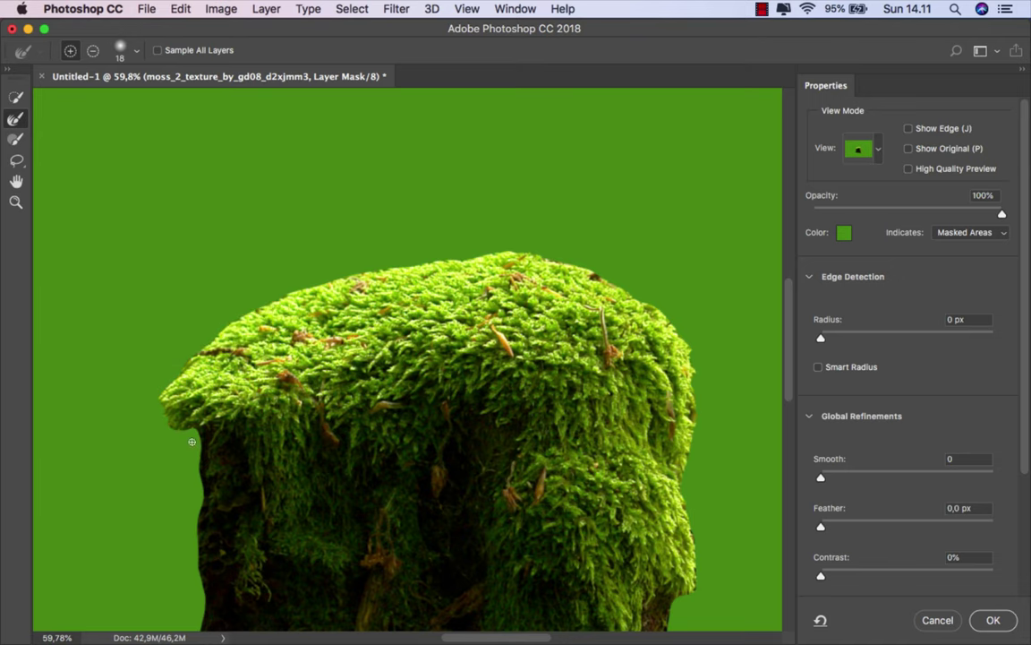
drag(192, 442, 214, 441)
drag(170, 394, 157, 409)
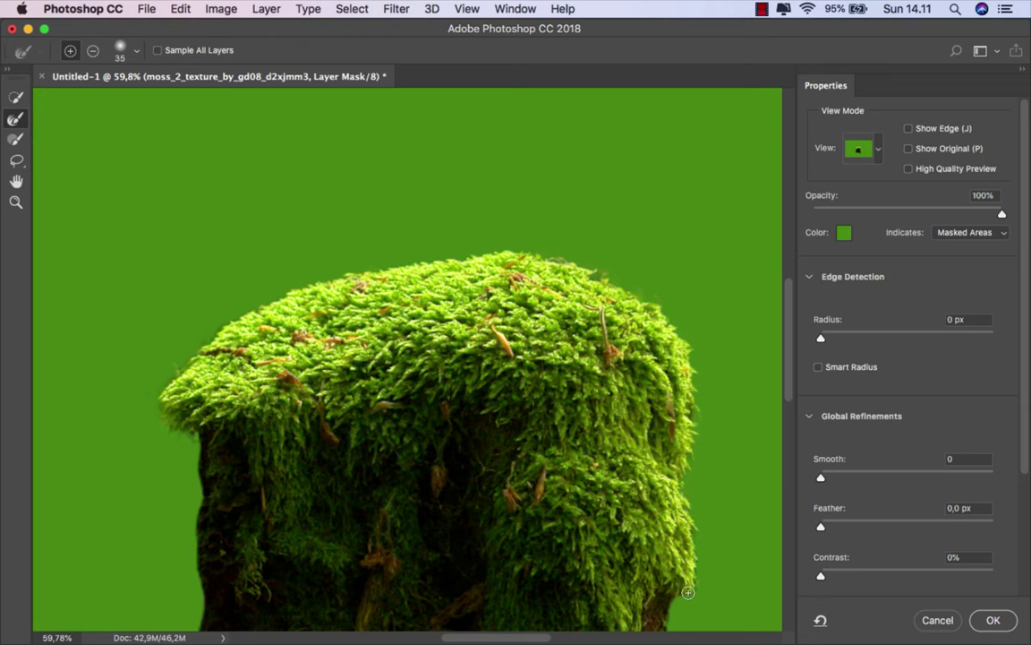
alt+scroll(529, 415, down, 3)
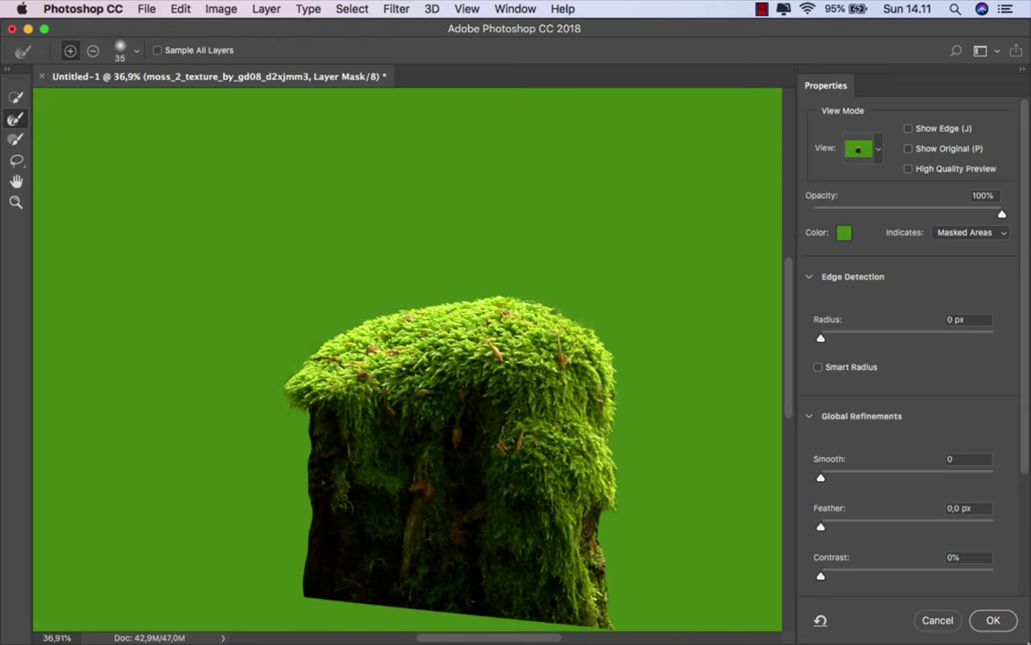
click(1014, 624)
alt+scroll(439, 359, down, 2)
Move the stump down to the canvas bottom and target the moss layer
alt+scroll(426, 351, down, 1)
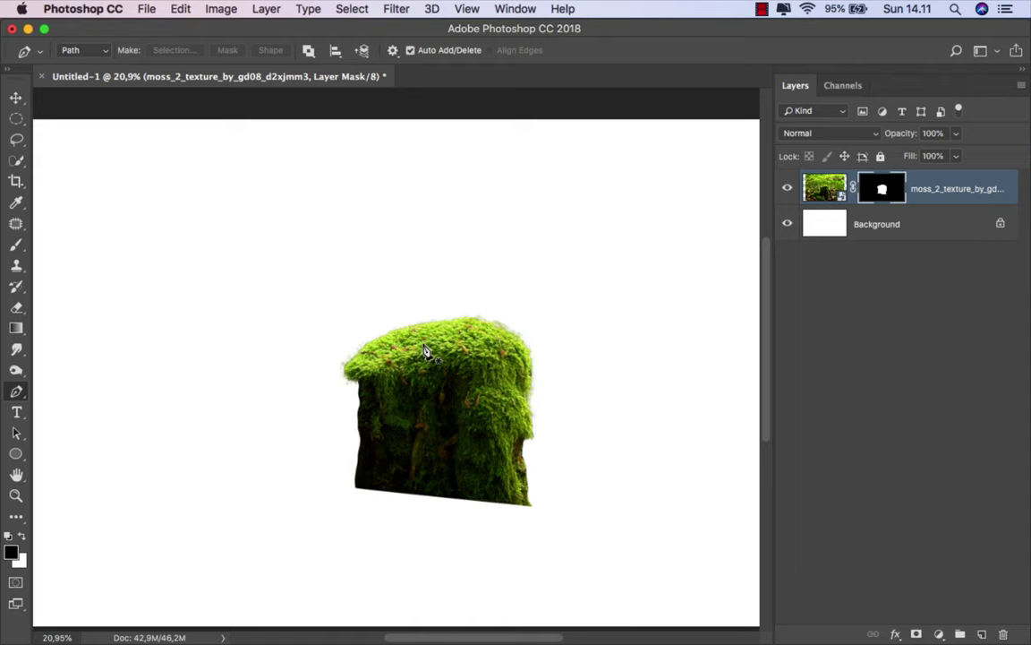
scroll(425, 349, down, 1)
click(17, 98)
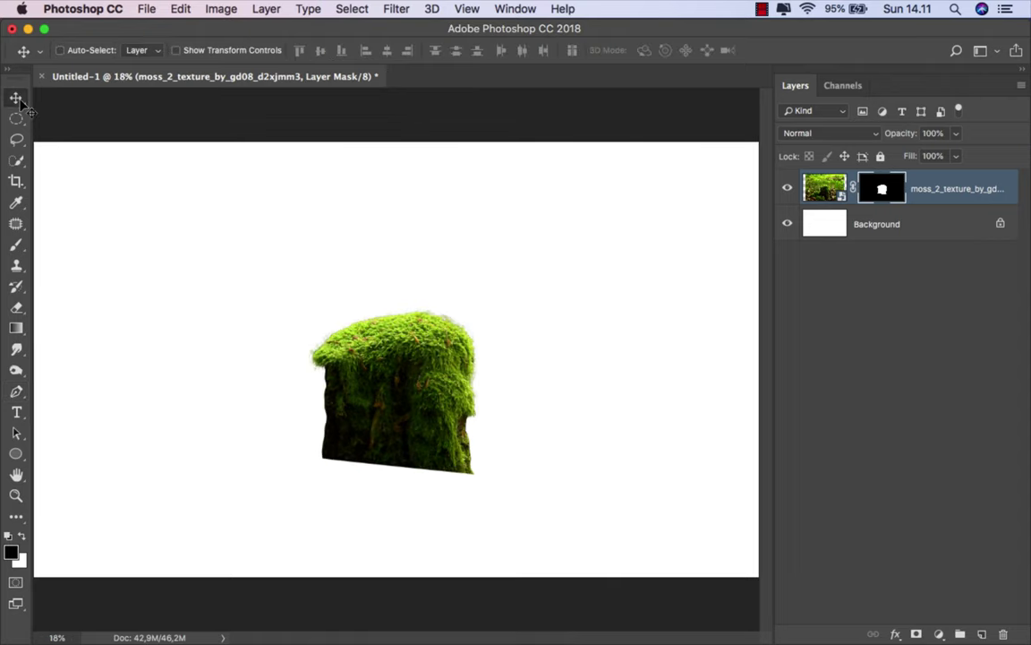
drag(417, 403, 426, 521)
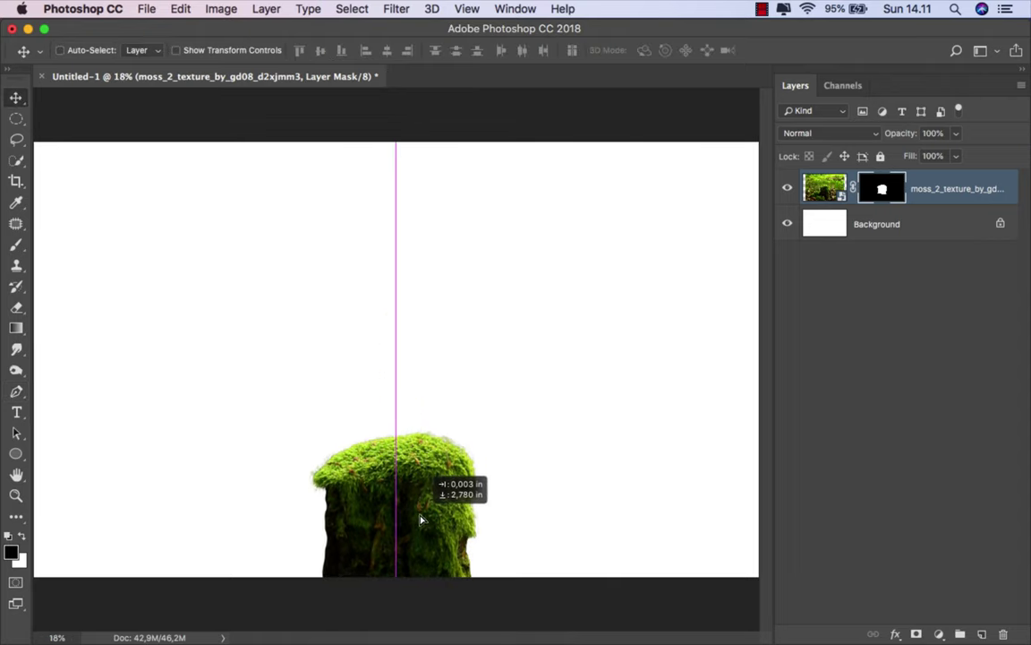
scroll(426, 521, down, 1)
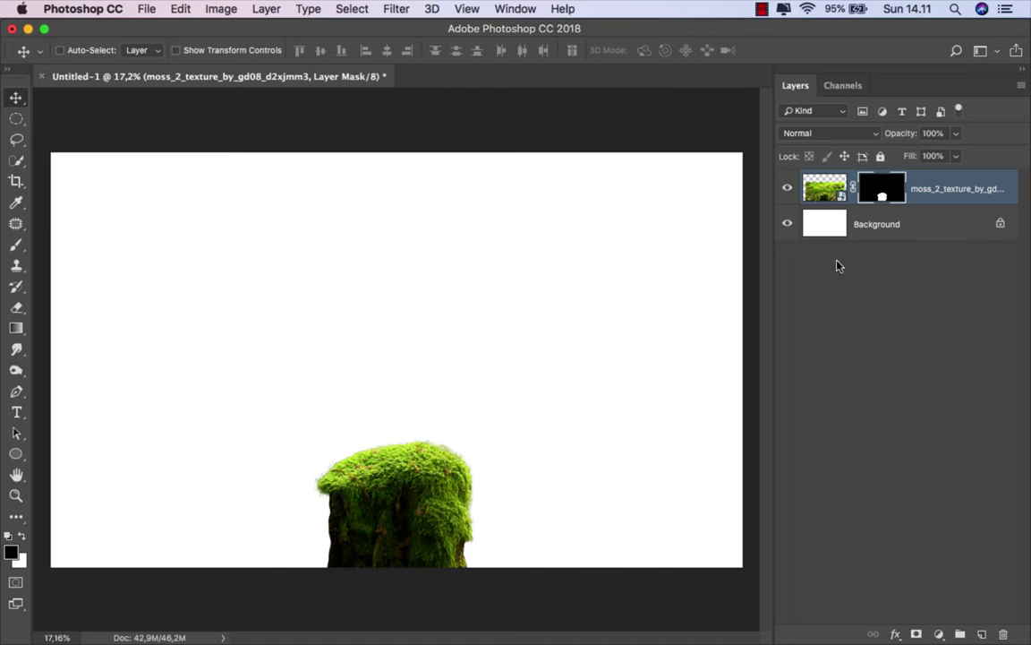
key(super+2)
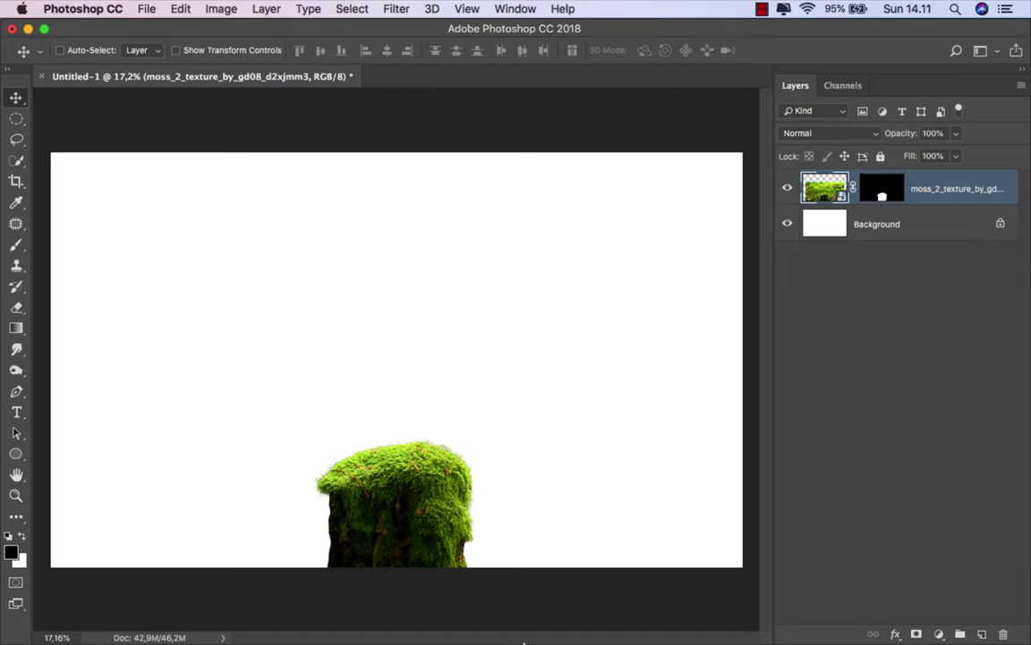
Place the boy cut-out image onto the canvas and scale it down
click(375, 607)
click(315, 136)
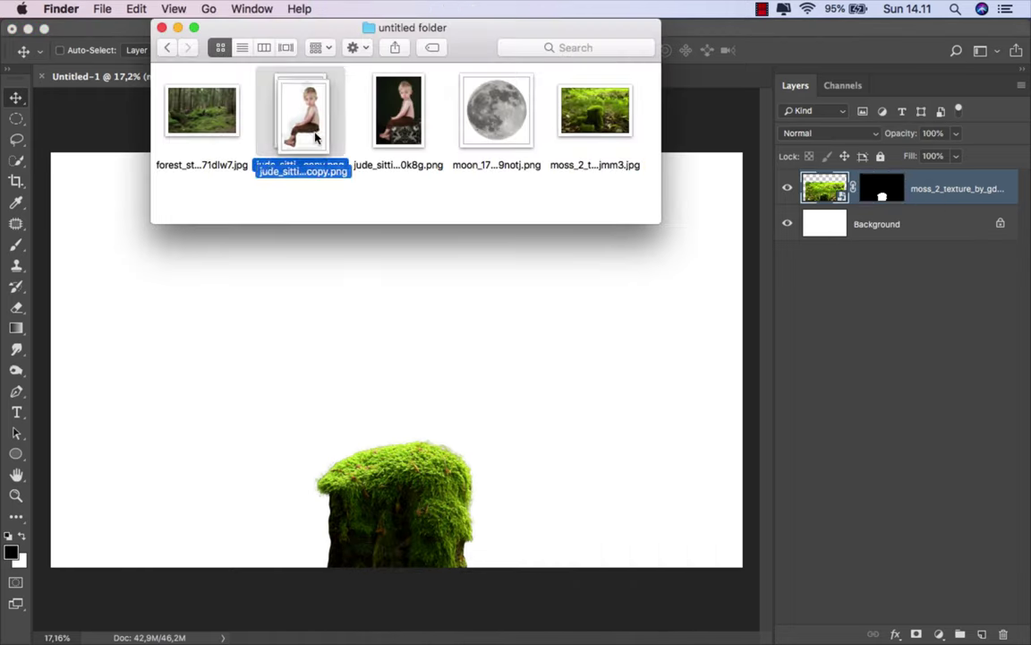
drag(315, 136, 414, 315)
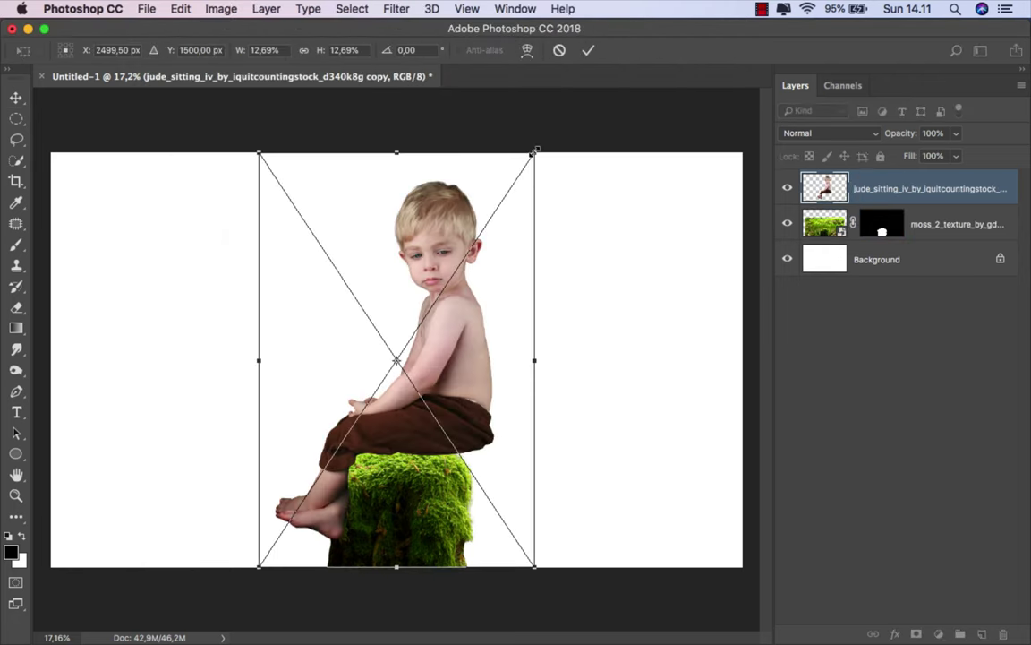
drag(535, 151, 506, 189)
drag(504, 566, 501, 557)
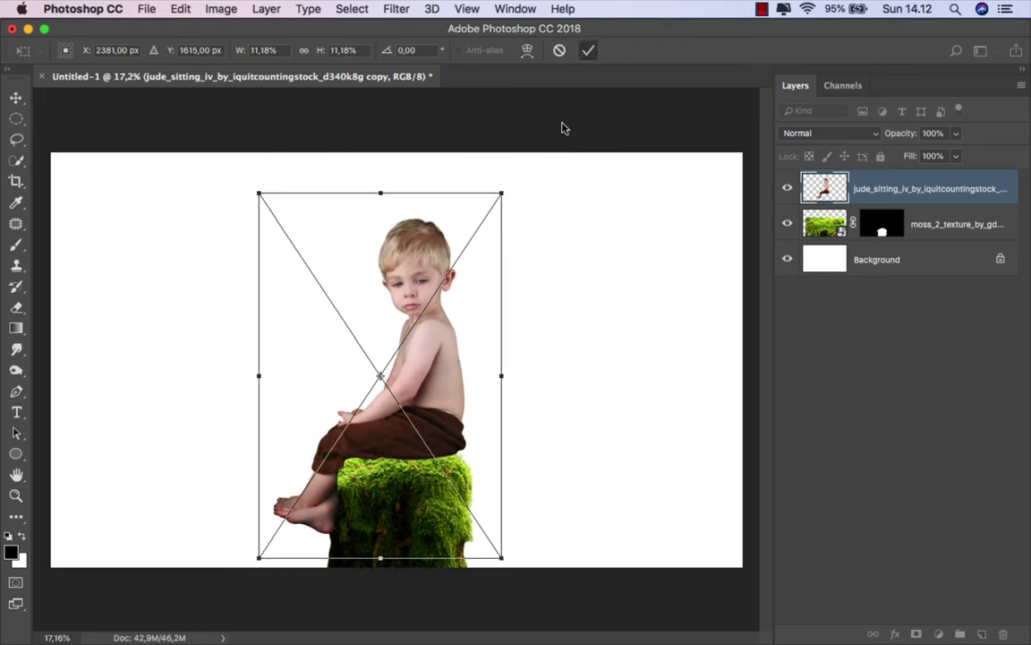
key(Return)
Nudge the boy down onto the stump top and fit the image on screen
scroll(407, 443, up, 3)
scroll(408, 438, up, 3)
scroll(408, 441, up, 2)
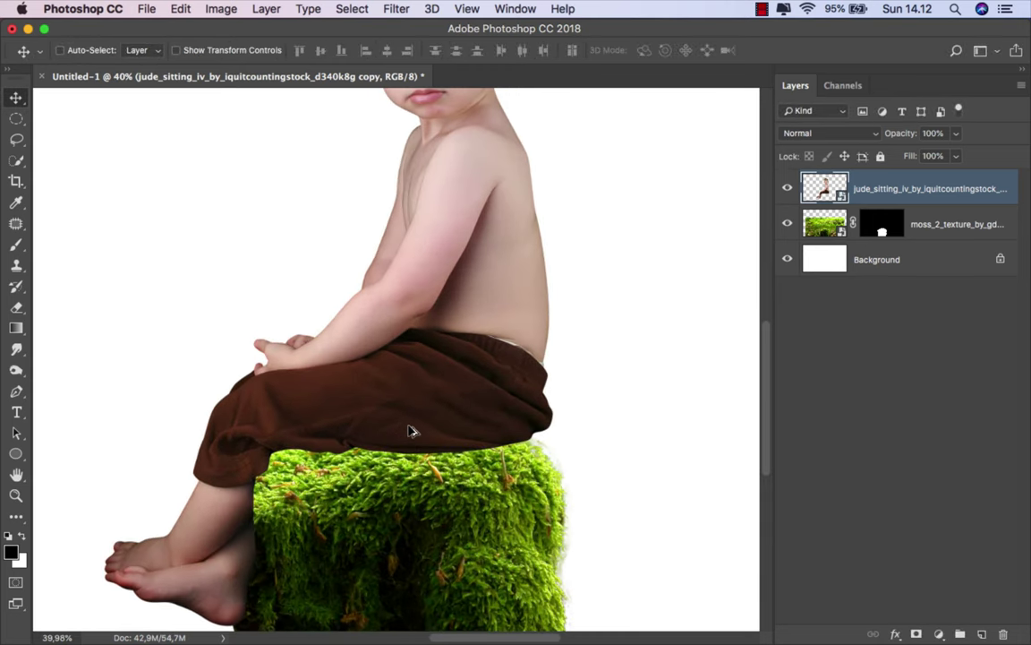
scroll(411, 430, up, 2)
mouse_move(407, 428)
mouse_down()
mouse_move(387, 432)
mouse_move(357, 407)
mouse_up()
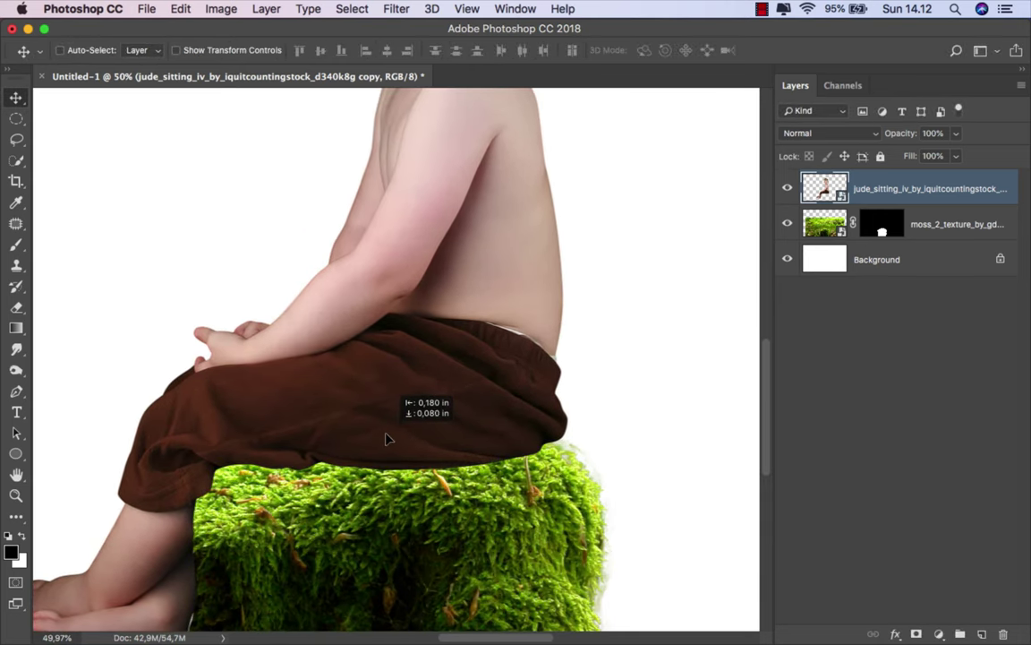
scroll(356, 407, down, 3)
key(super+0)
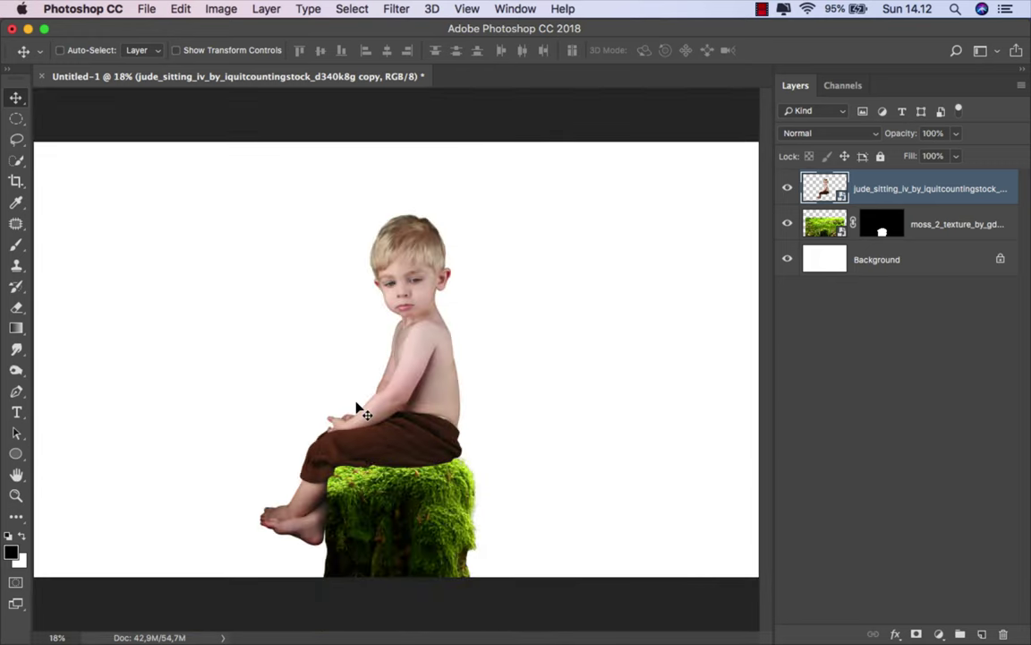
Target the moss mask with a small Brush at 100% opacity
click(884, 229)
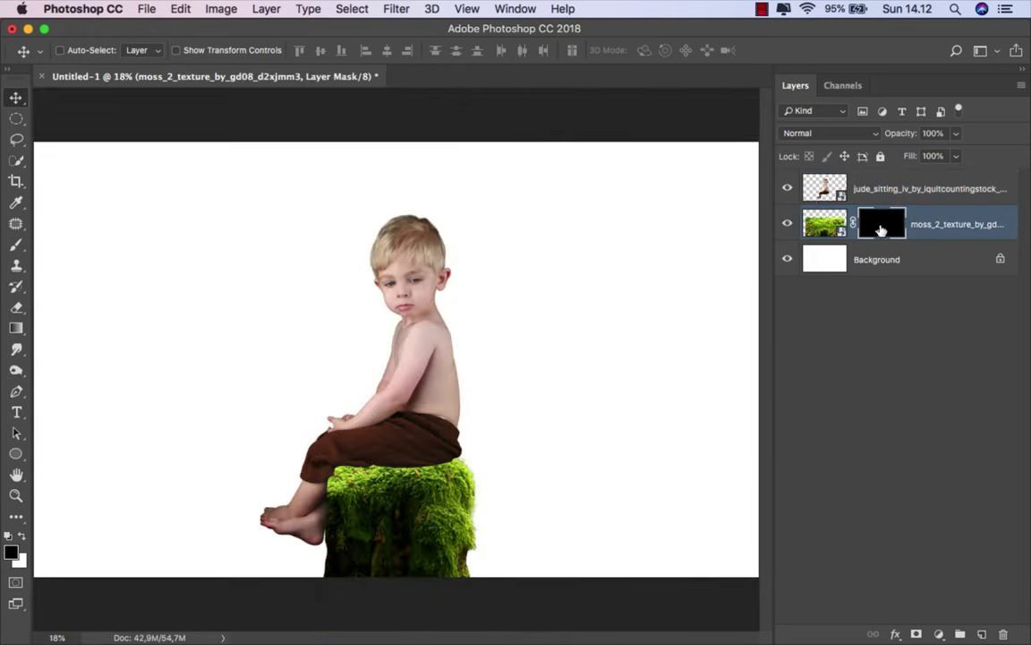
right_click(16, 243)
click(52, 222)
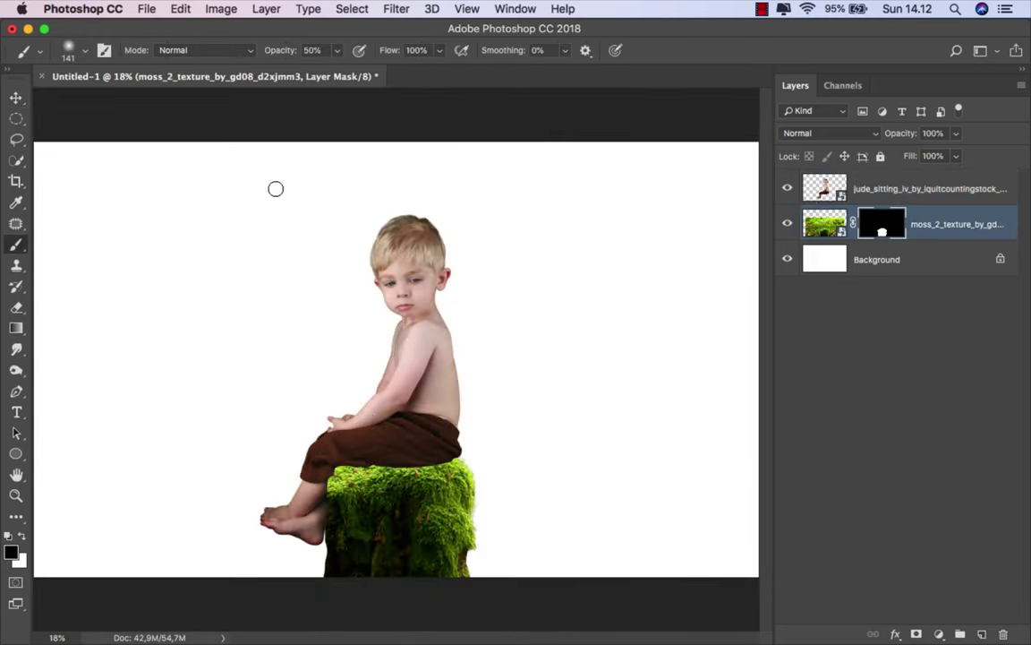
click(337, 51)
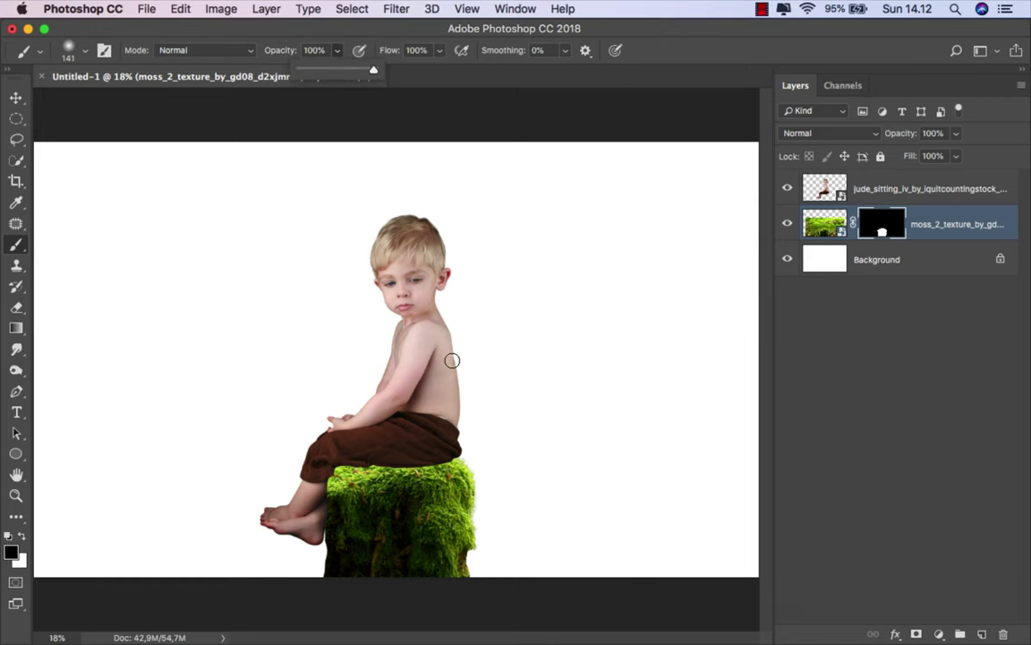
scroll(491, 457, up, 5)
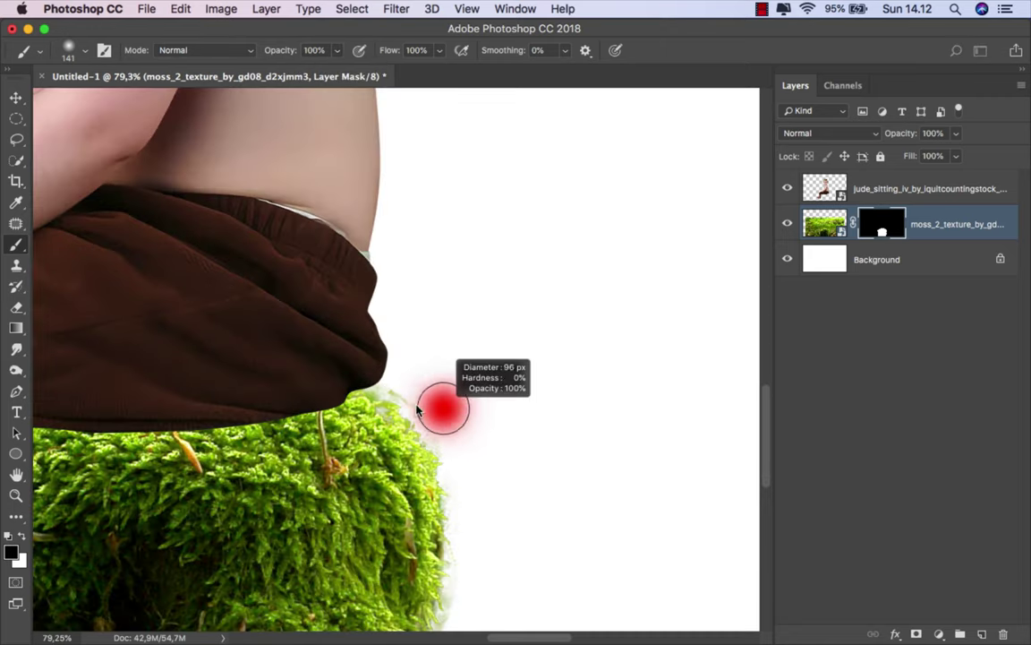
mouse_move(437, 408)
mouse_down()
mouse_move(423, 426)
mouse_move(439, 432)
mouse_move(386, 368)
mouse_move(339, 348)
mouse_move(389, 368)
mouse_move(453, 467)
mouse_move(466, 511)
mouse_up()
Paint out the pale fringe along the moss's right edge
scroll(423, 426, up, 3)
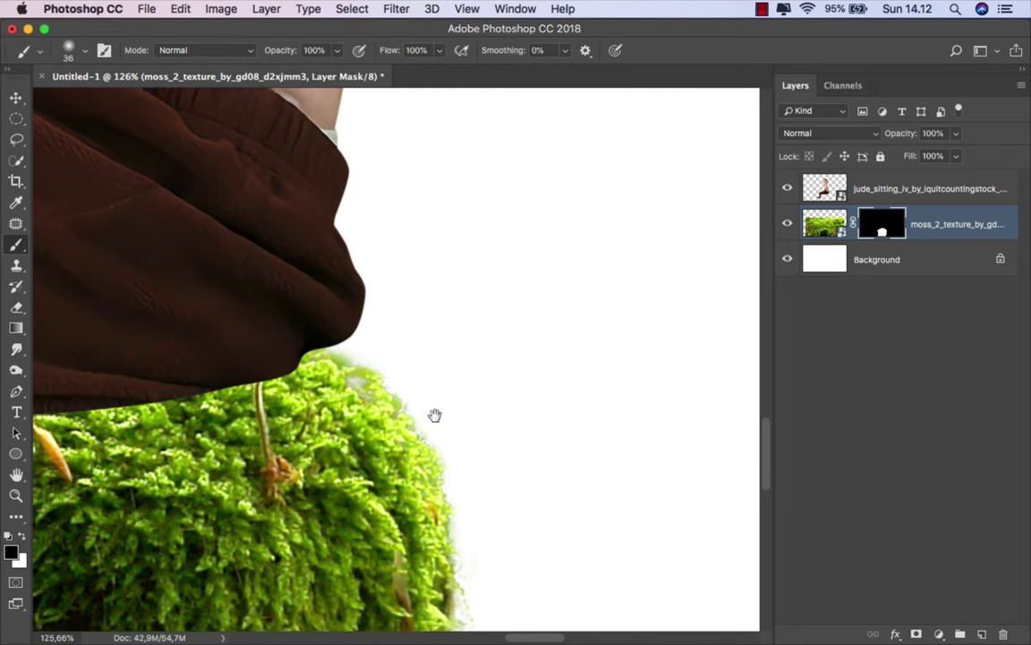
scroll(435, 416, down, 5)
mouse_move(420, 420)
mouse_down()
mouse_move(393, 562)
mouse_move(375, 334)
mouse_move(362, 300)
mouse_move(355, 317)
mouse_up()
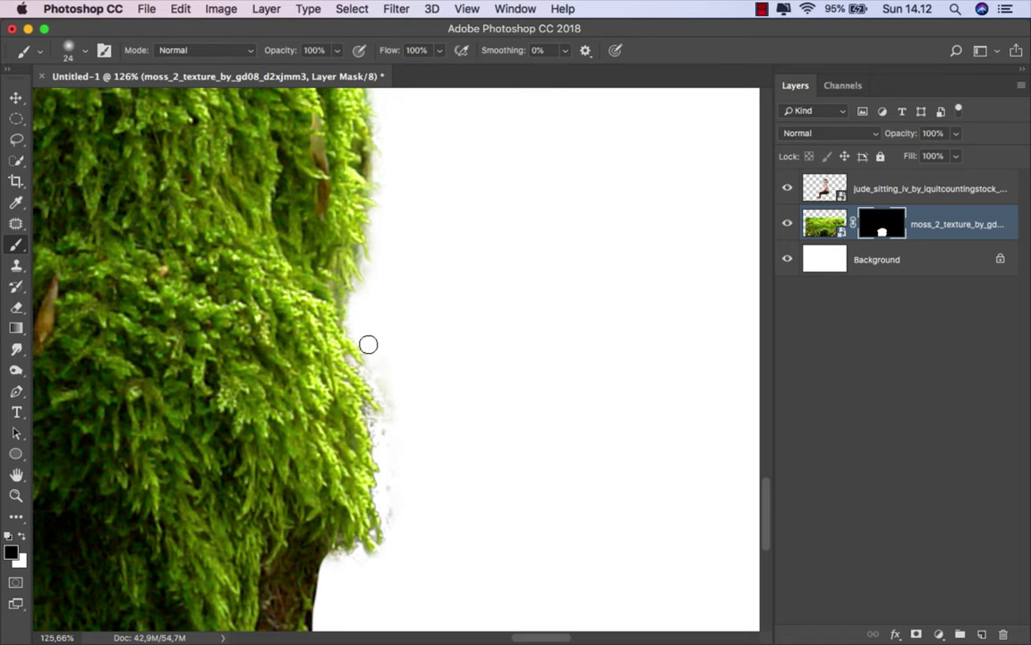
drag(383, 387, 384, 459)
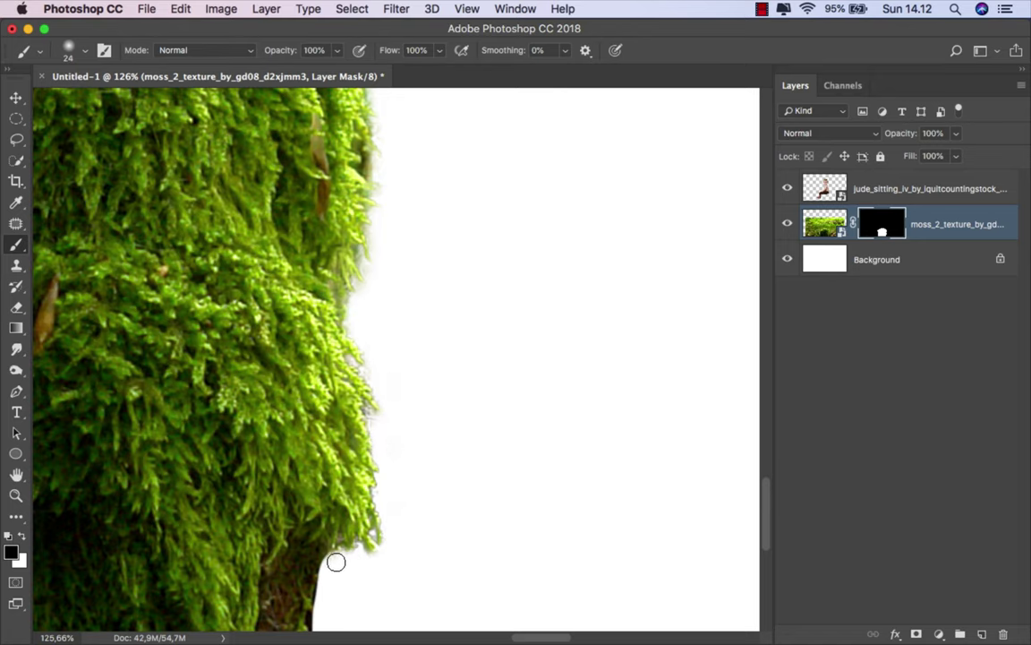
scroll(532, 398, down, 3)
scroll(473, 372, down, 3)
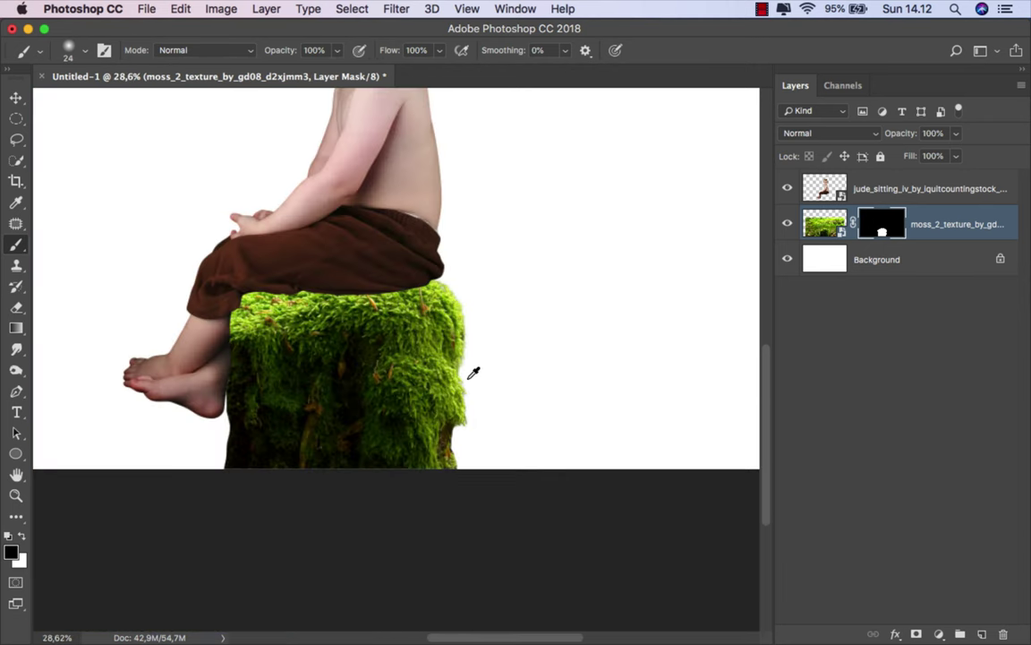
key(super+minus)
key(super+minus)
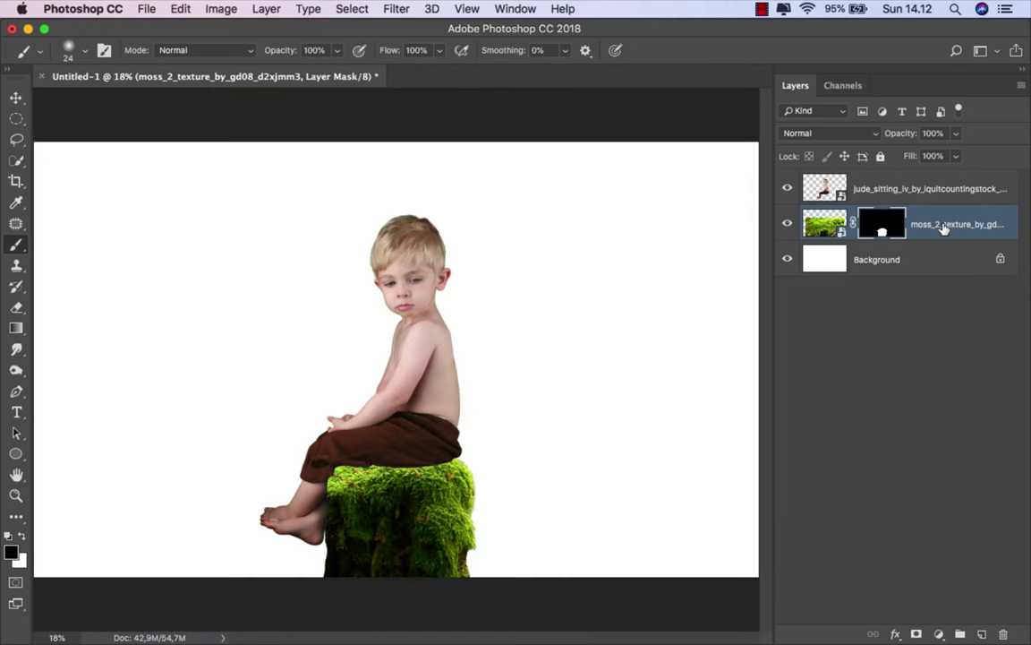
key(v)
key(super+2)
Place the forest_stock photo above the boy layer and commit it
click(911, 192)
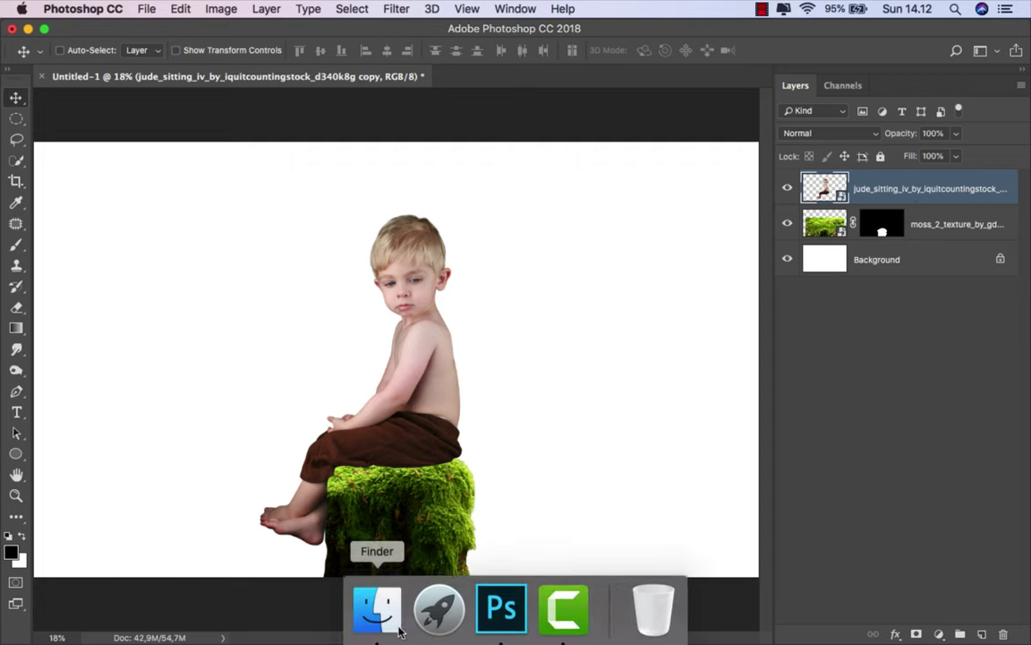
click(375, 606)
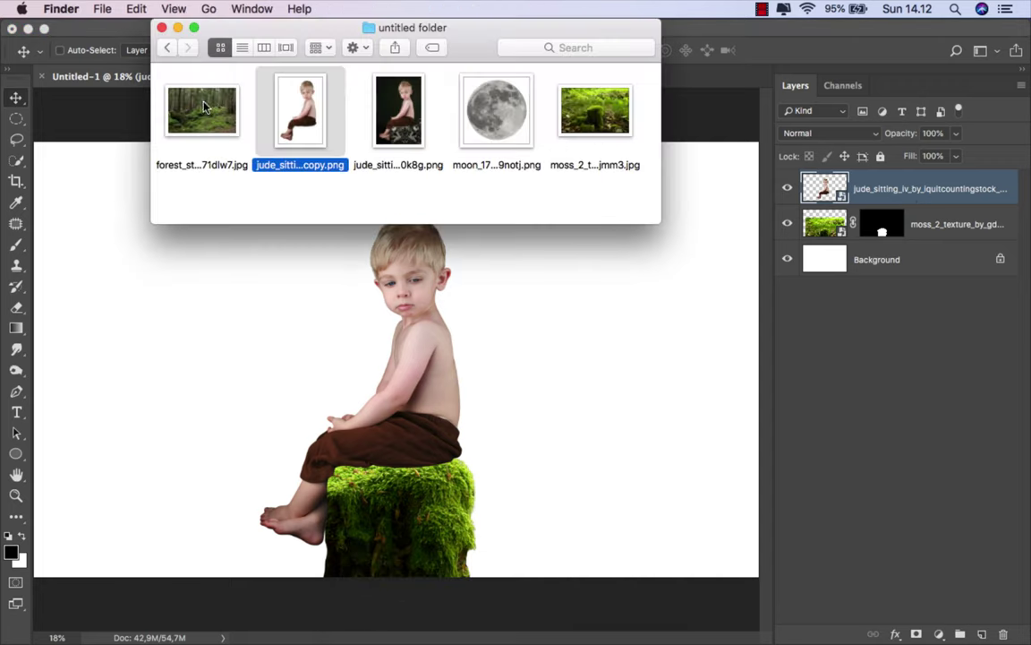
mouse_move(204, 107)
mouse_down()
mouse_move(391, 333)
mouse_move(391, 324)
mouse_up()
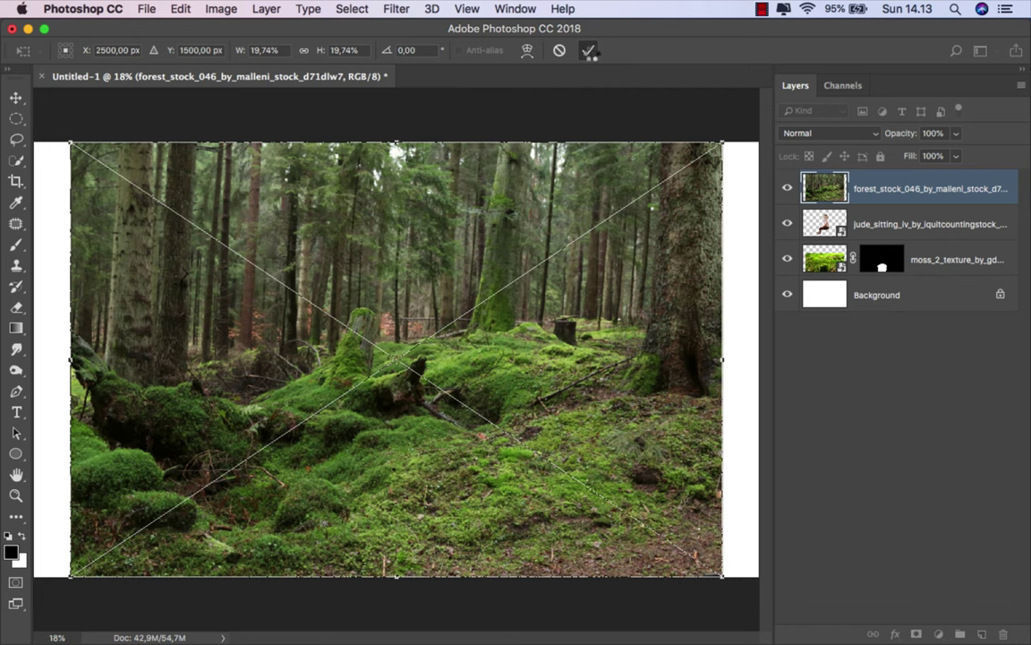
click(588, 50)
Move the forest layer below the boy and moss, scaled to 25,64% × 28,76% to fill the canvas
drag(901, 189, 896, 271)
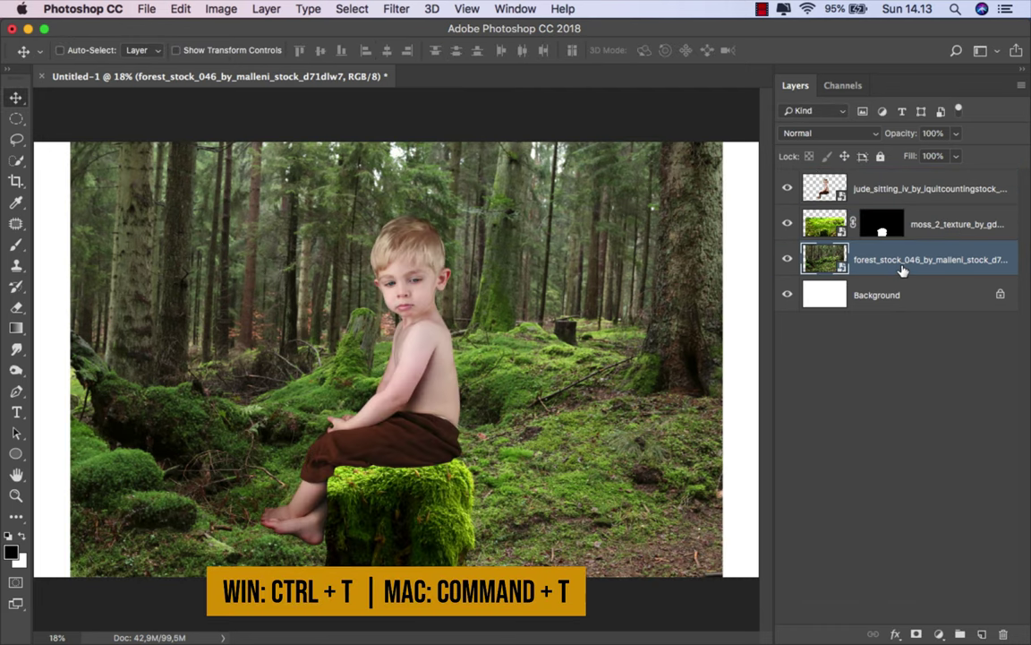
key(super+t)
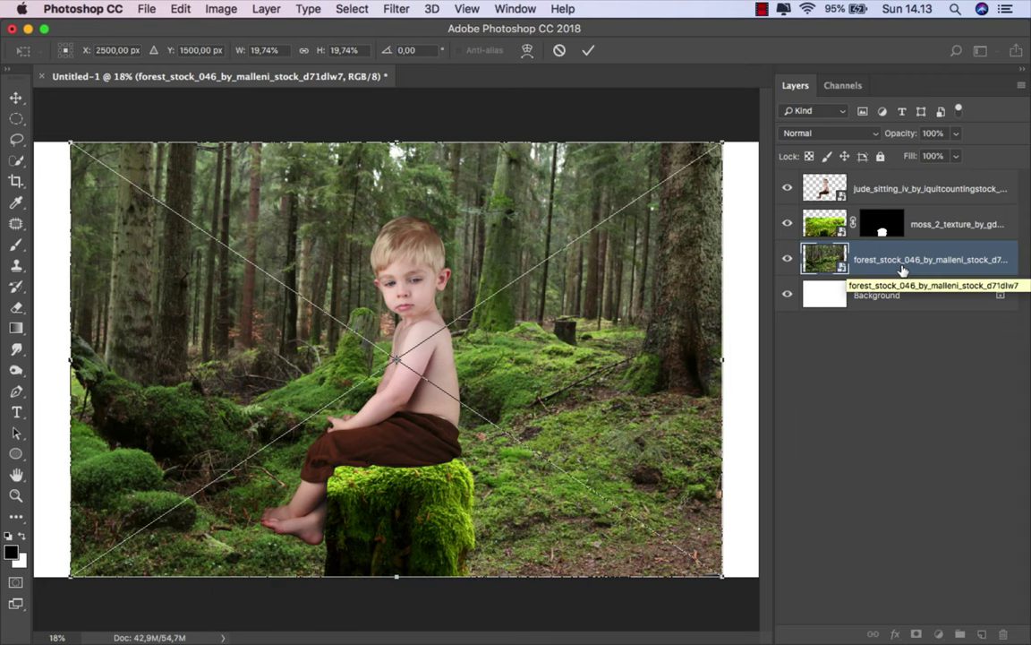
scroll(537, 300, down, 1)
scroll(536, 300, down, 2)
scroll(536, 300, down, 1)
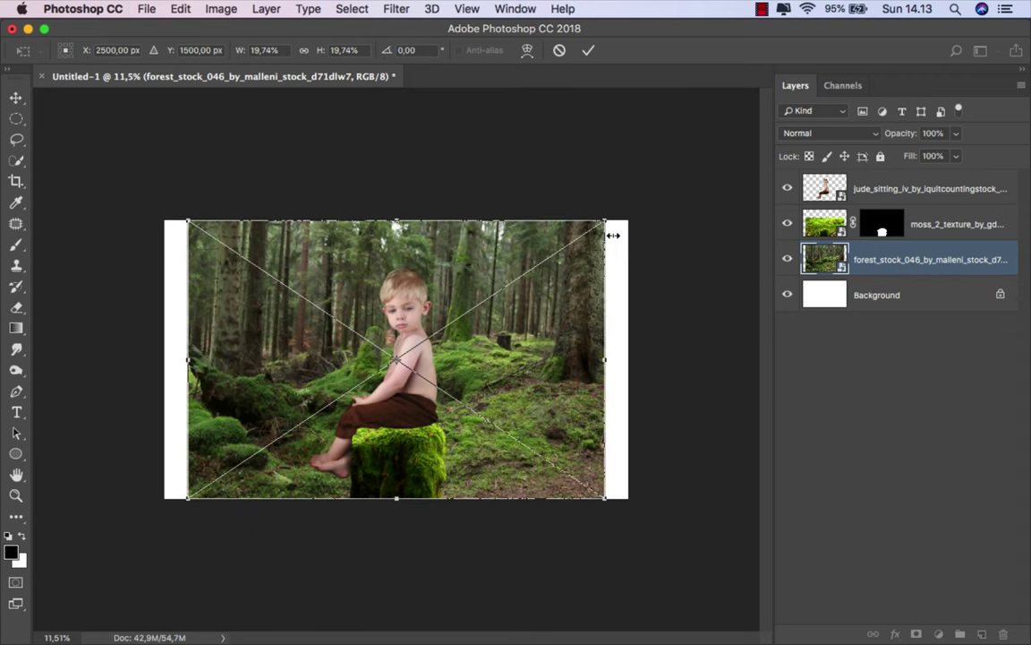
drag(606, 222, 641, 188)
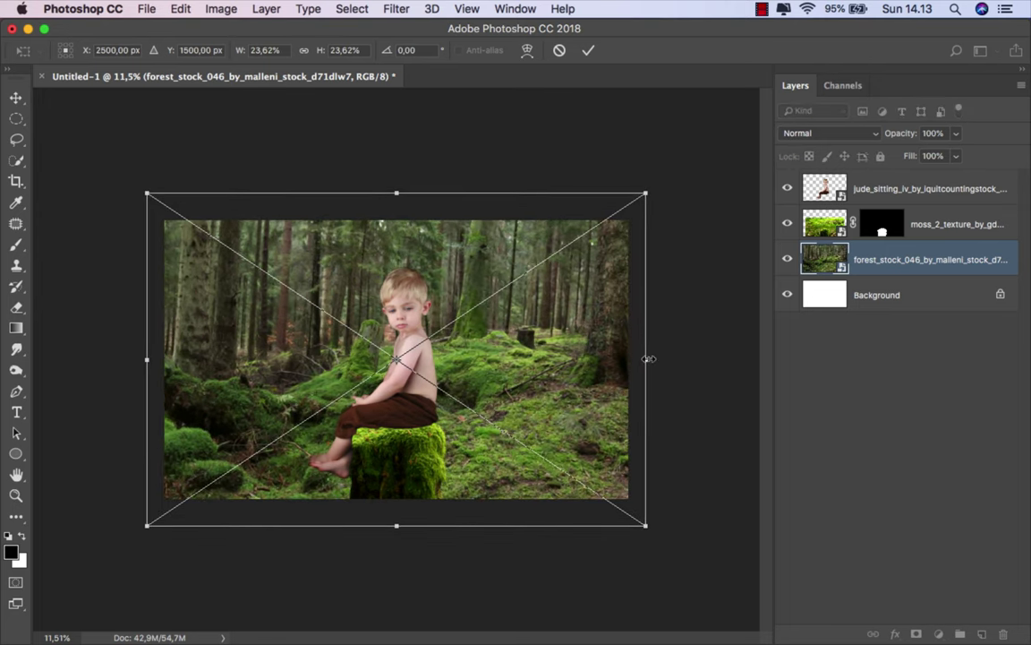
drag(646, 359, 689, 359)
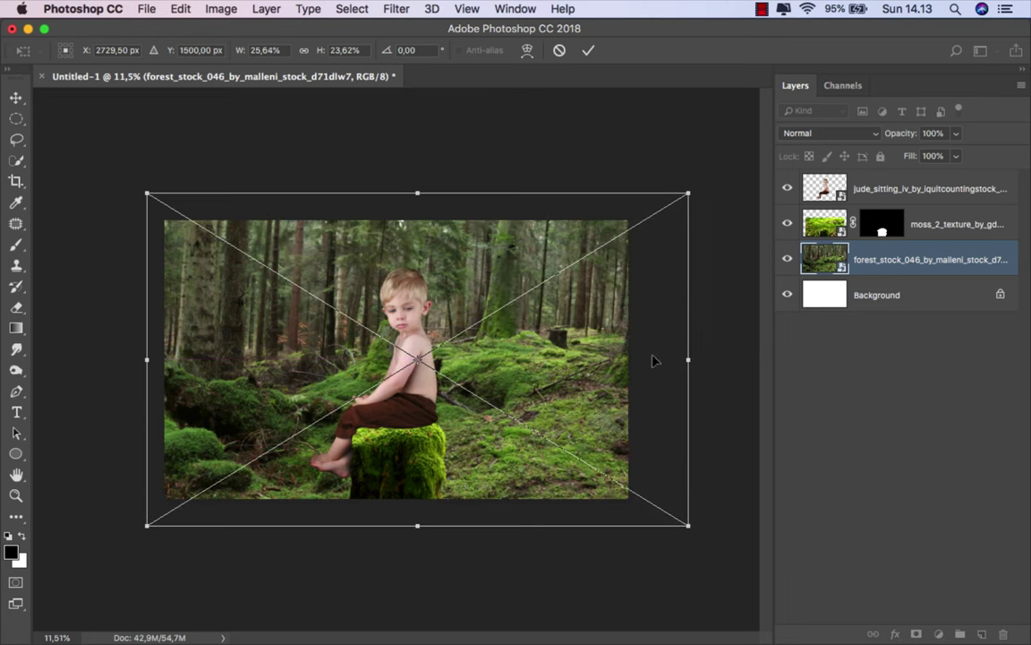
drag(528, 343, 537, 364)
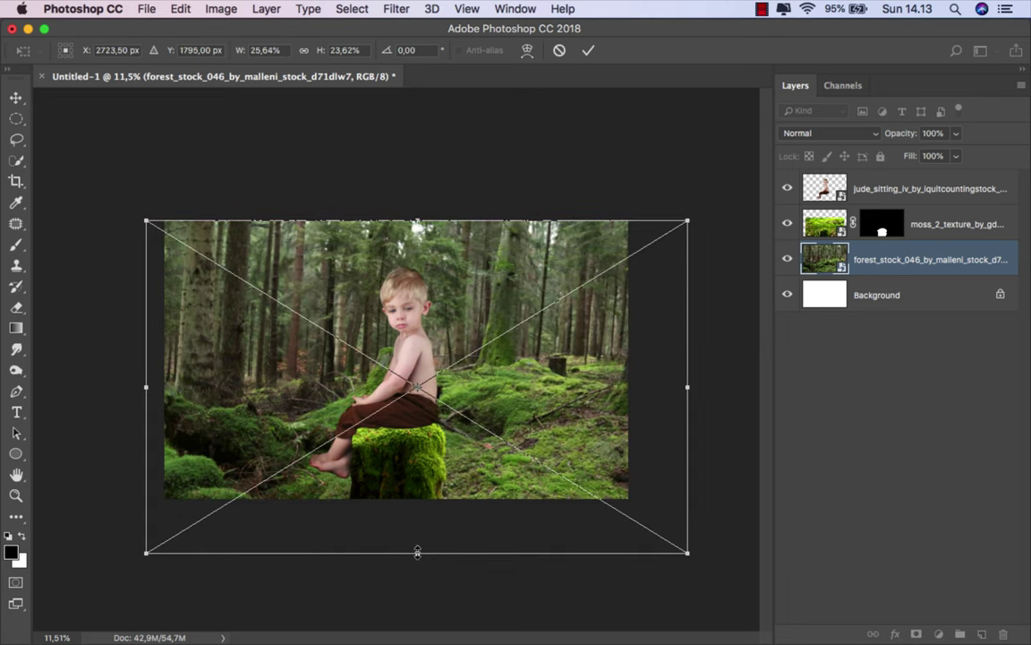
drag(417, 555, 414, 625)
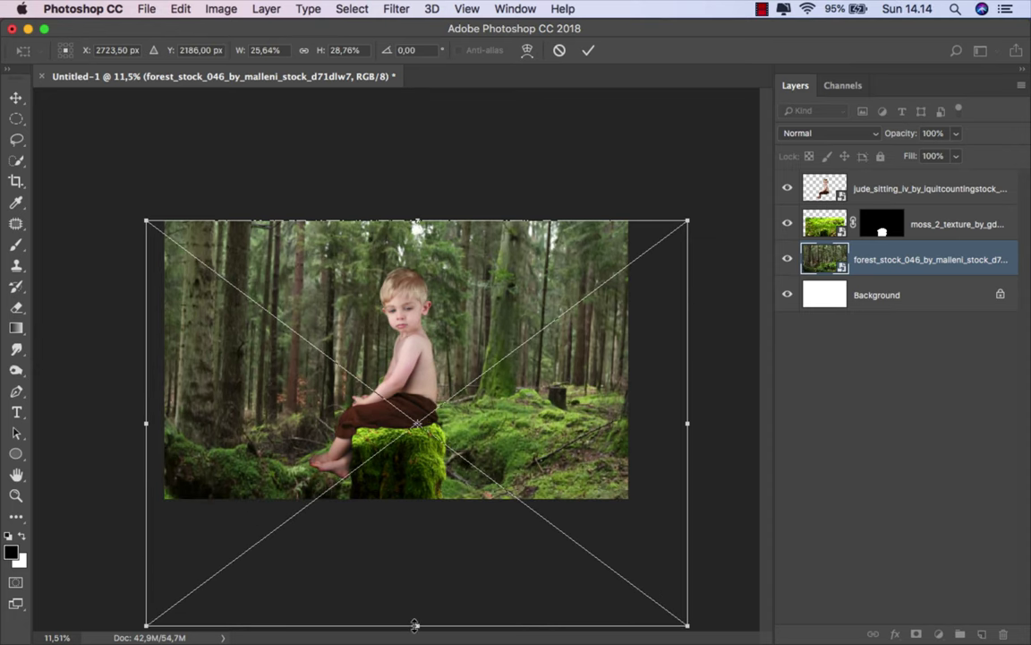
key(Return)
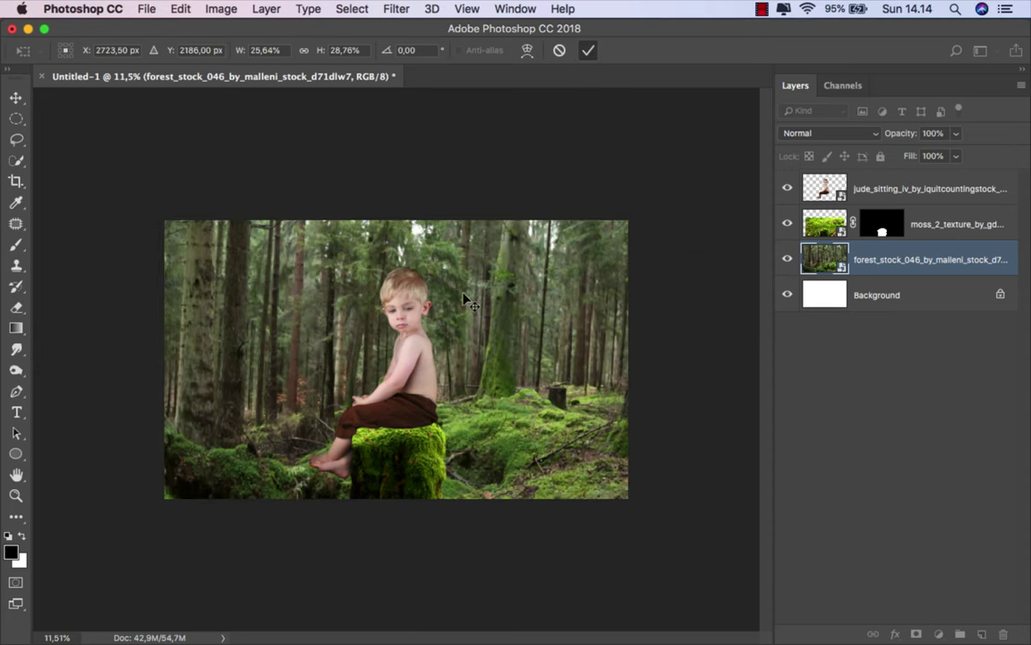
scroll(381, 325, up, 5)
Set the forest layer's blend mode to Multiply
scroll(381, 325, down, 2)
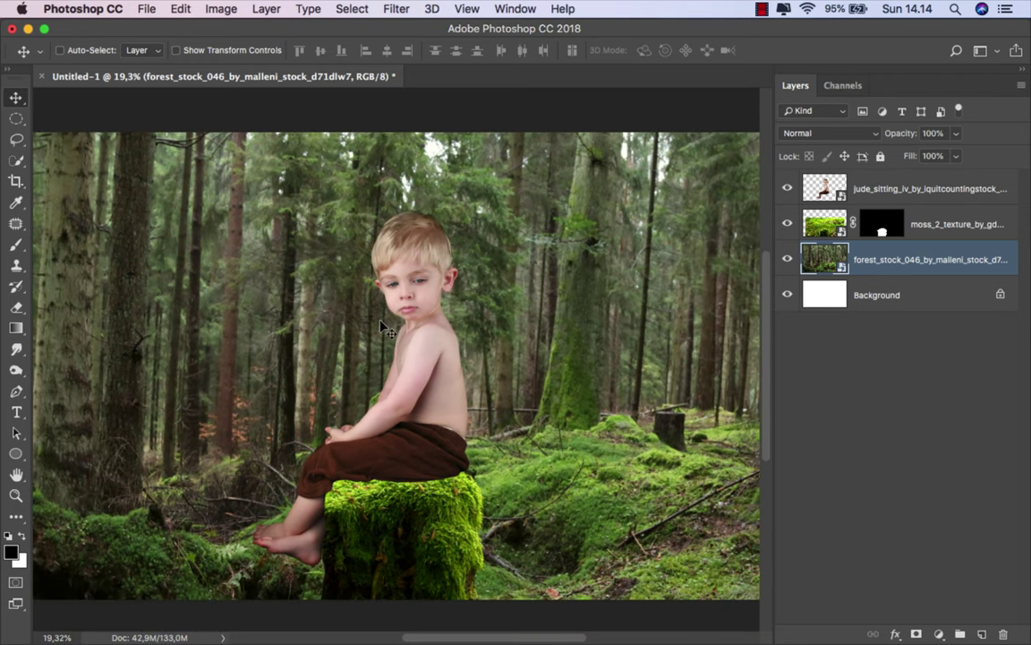
scroll(383, 327, down, 1)
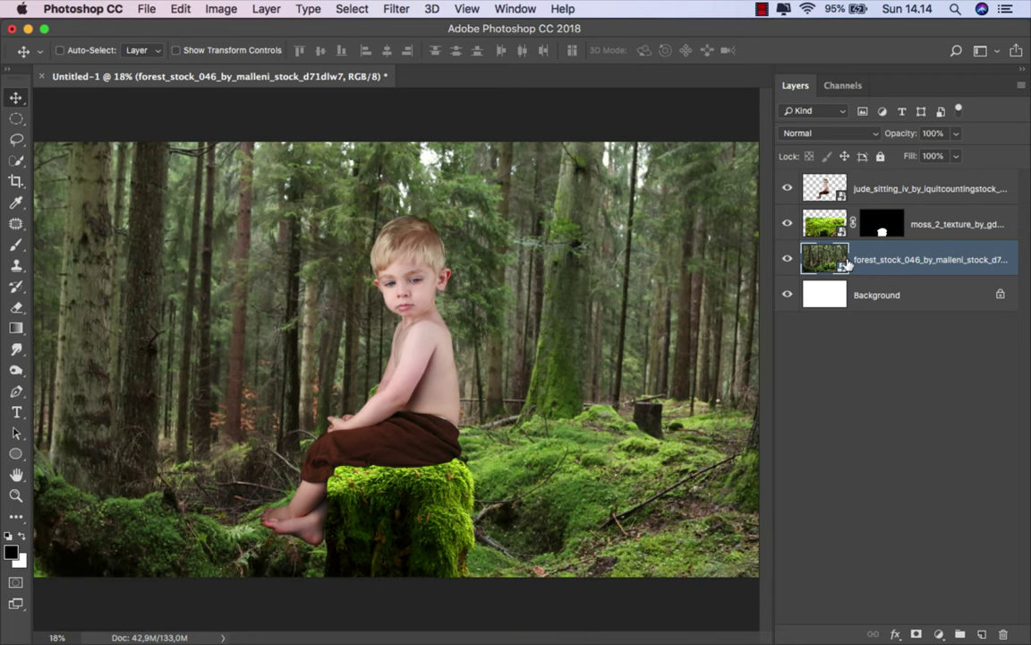
click(834, 134)
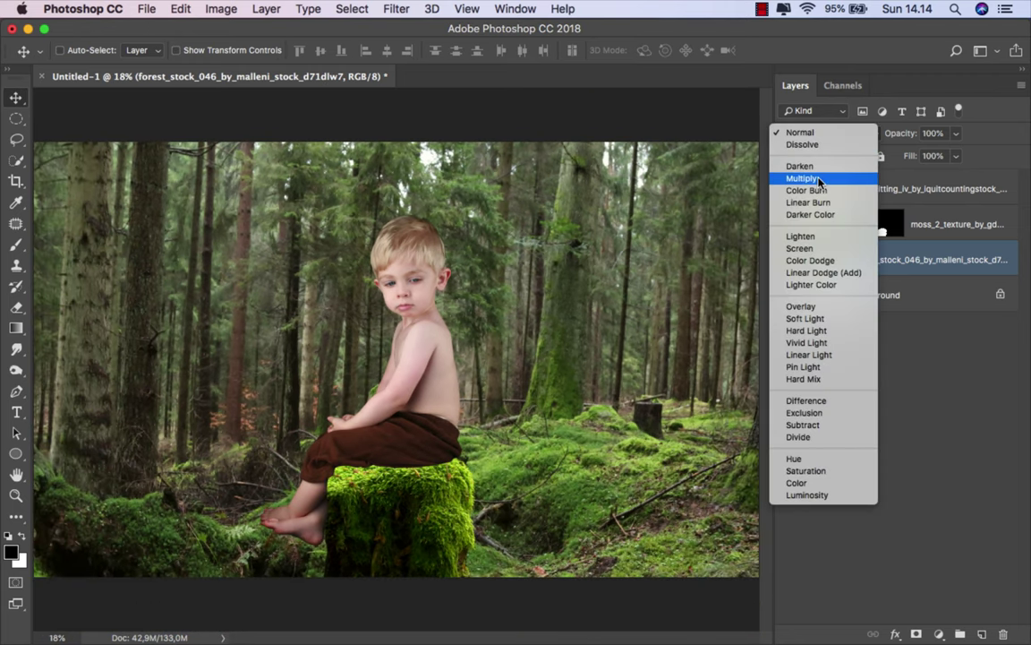
click(806, 173)
Add an olive (#7a6a15) Color Fill layer above the Background
click(873, 291)
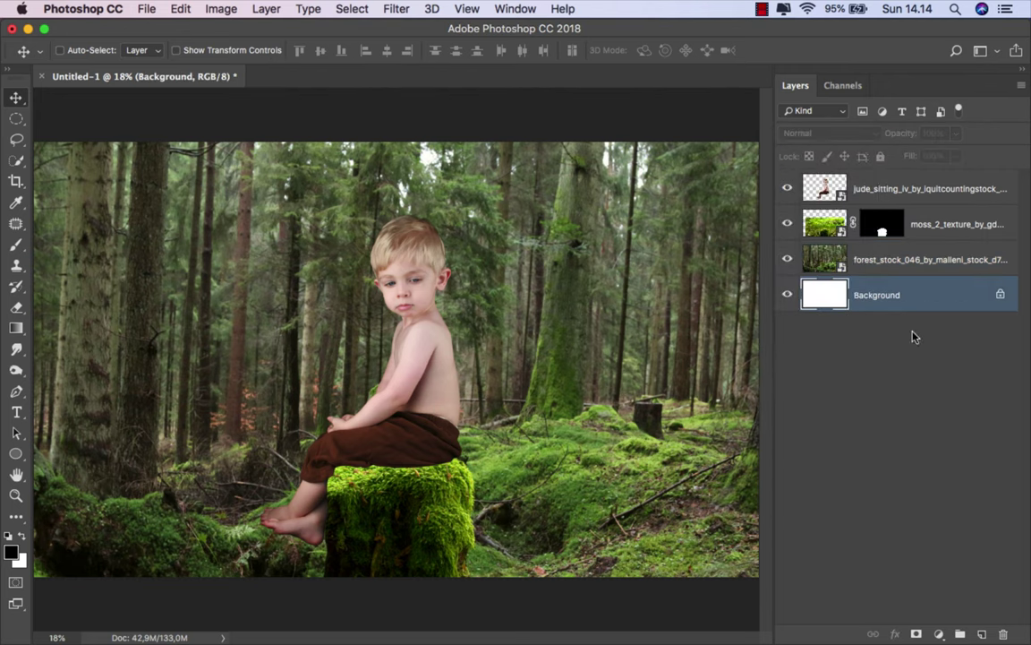
click(939, 633)
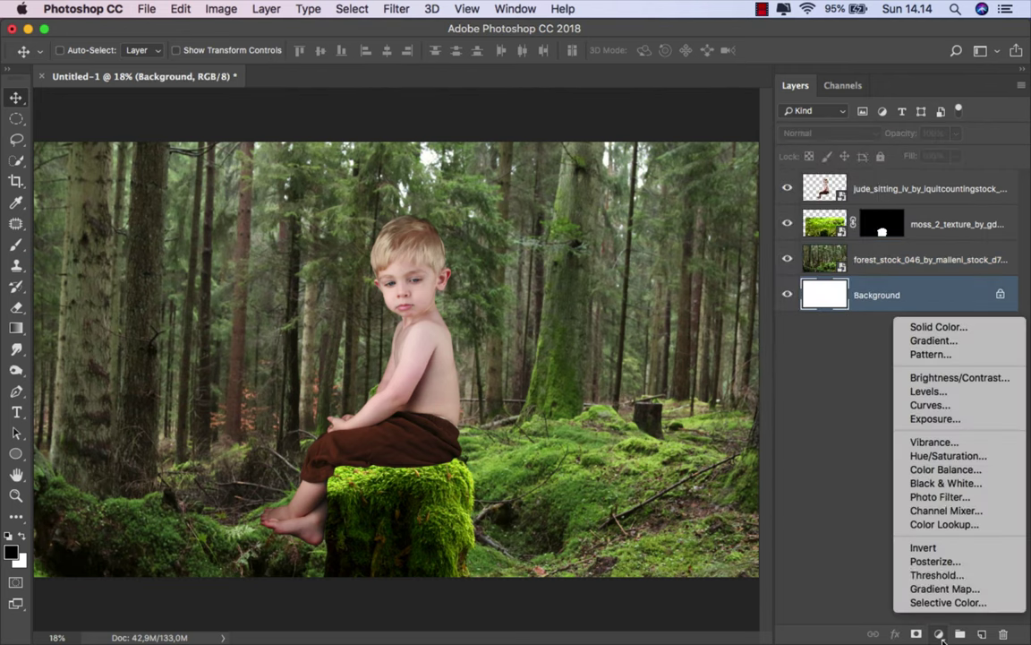
click(949, 329)
click(775, 340)
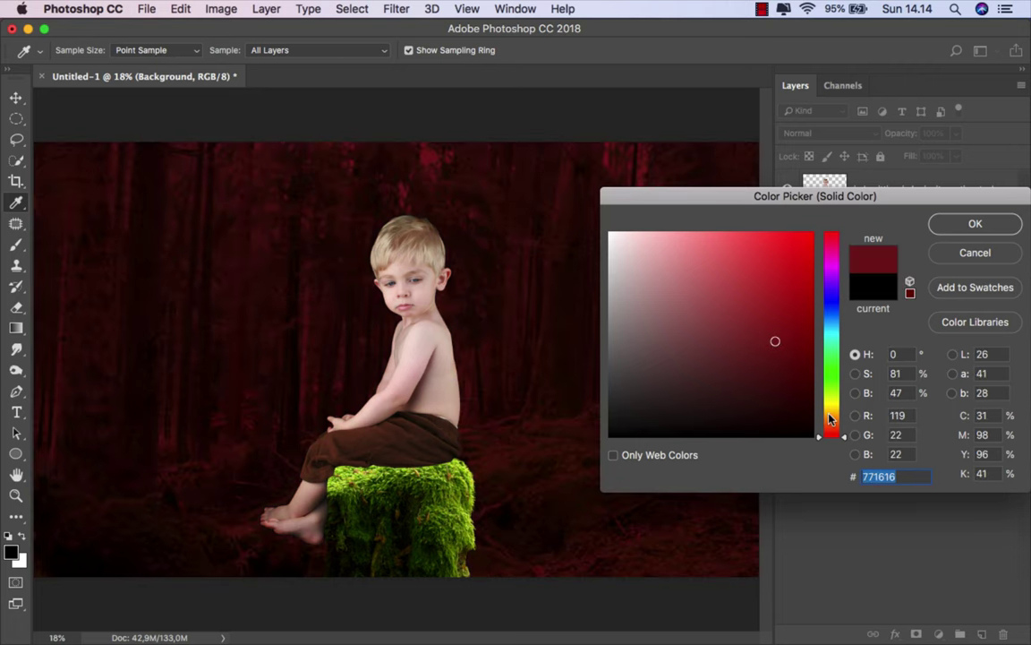
drag(830, 419, 833, 410)
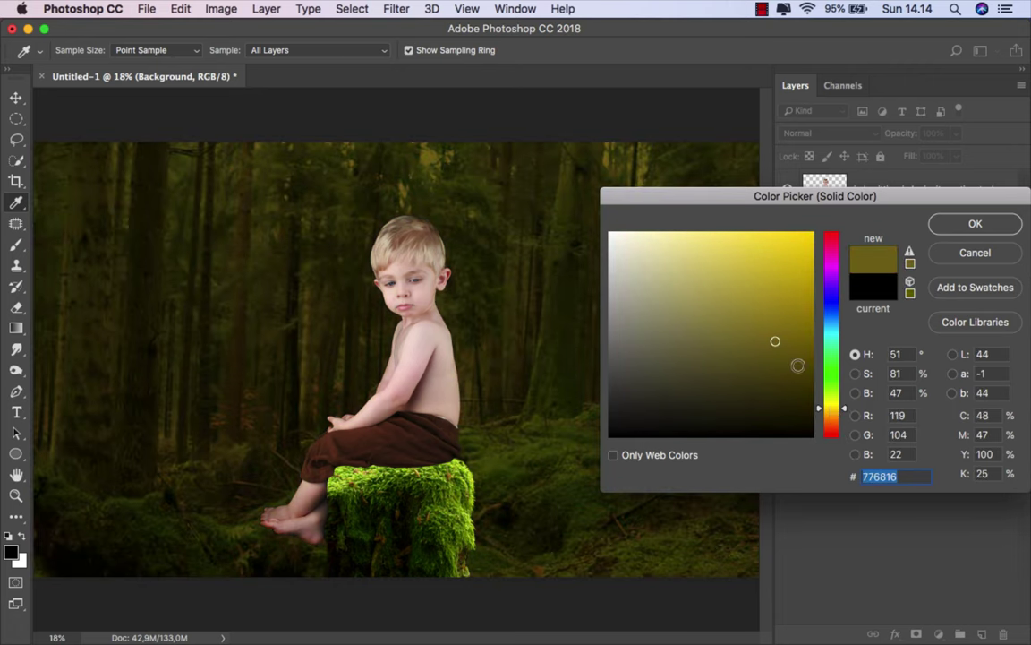
drag(780, 340, 780, 338)
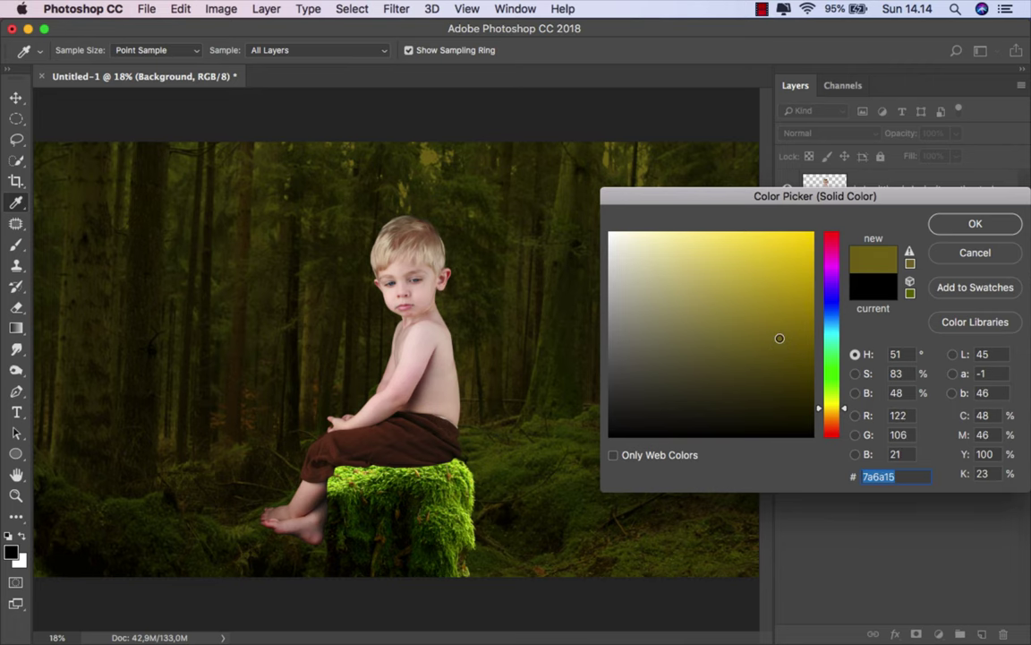
click(945, 229)
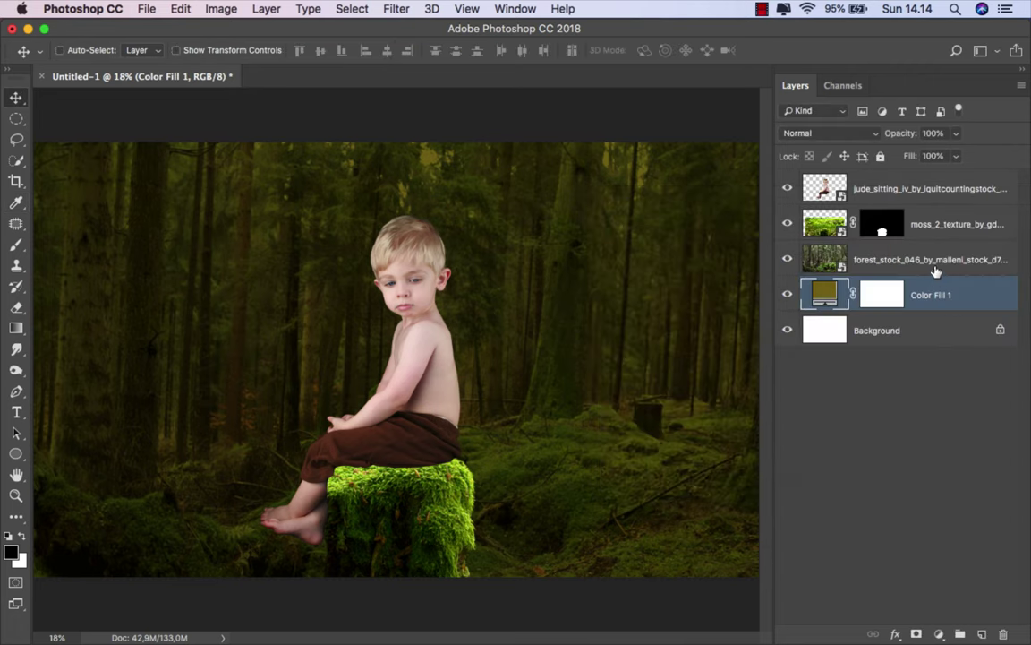
Give the forest layer 80% fill and an 11 px Gaussian Blur
click(890, 260)
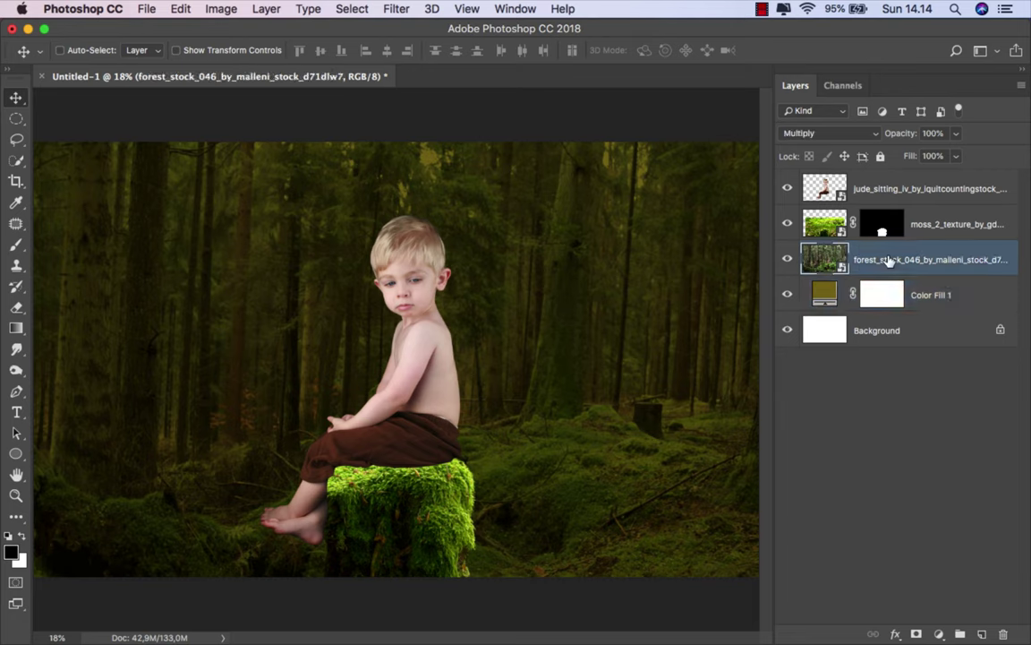
drag(944, 179, 940, 179)
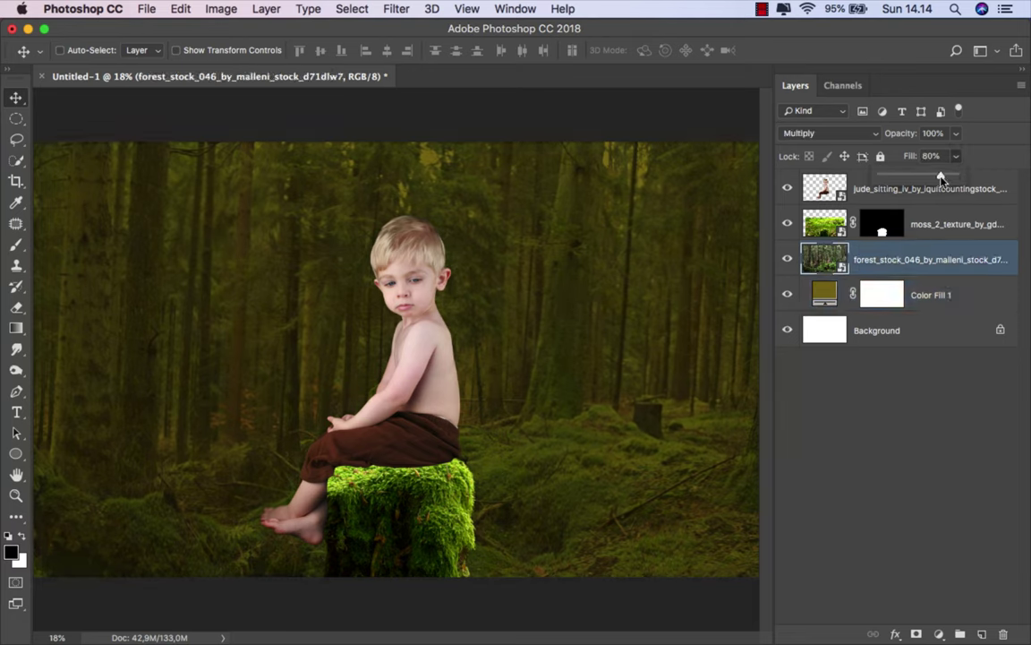
click(901, 258)
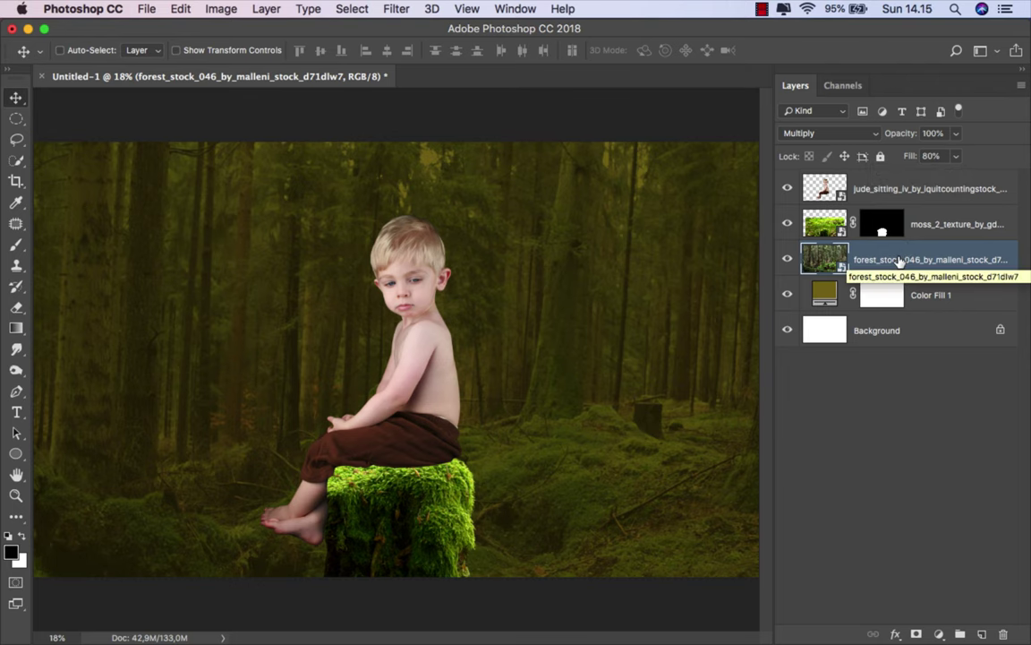
click(397, 9)
mouse_move(404, 201)
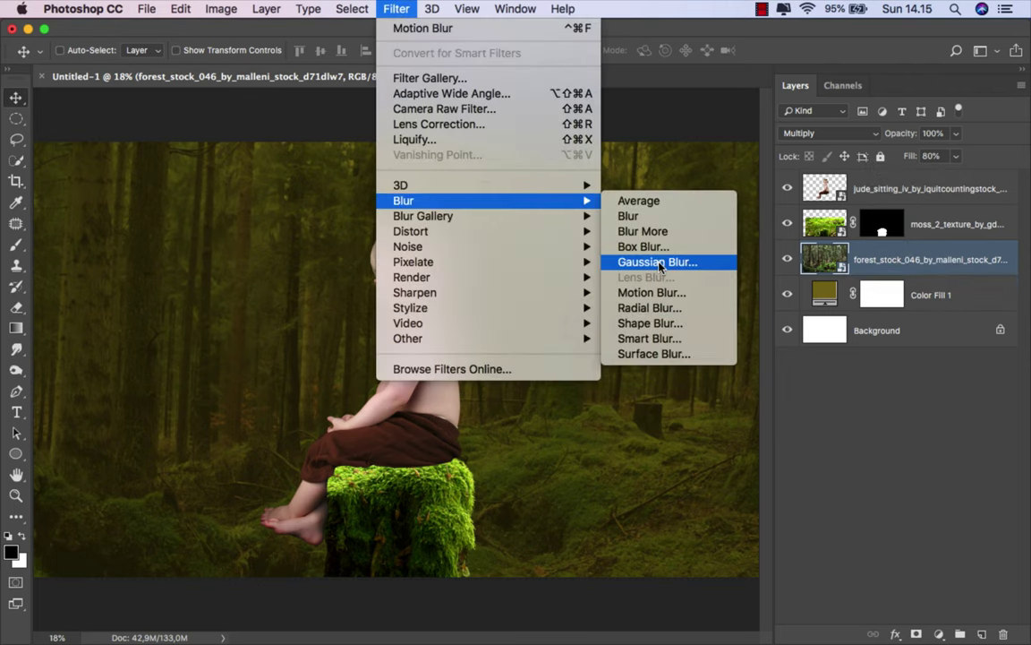
click(658, 261)
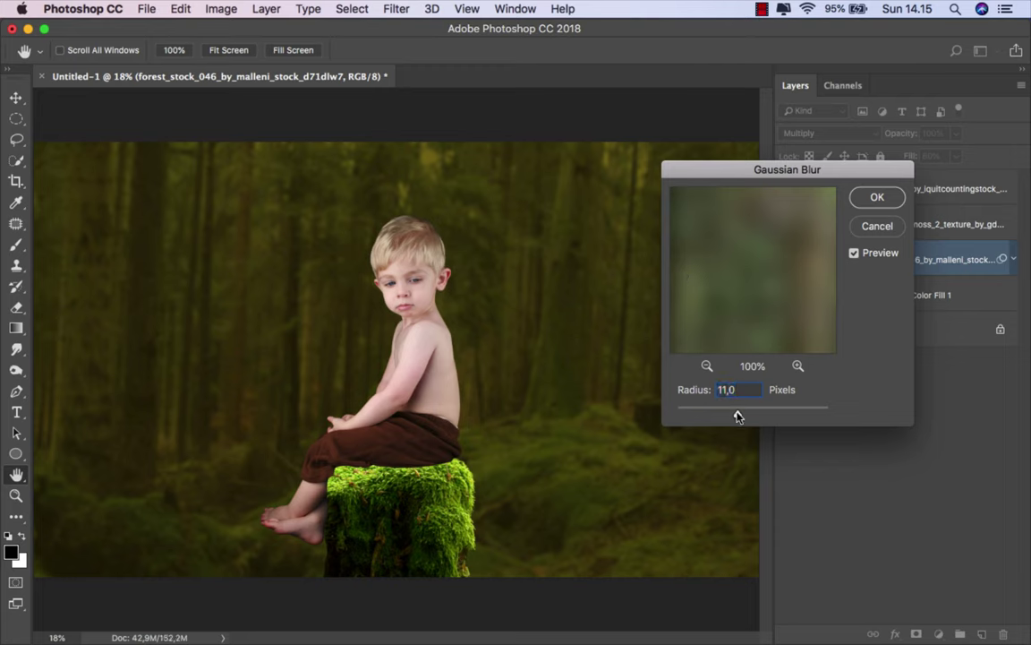
click(873, 200)
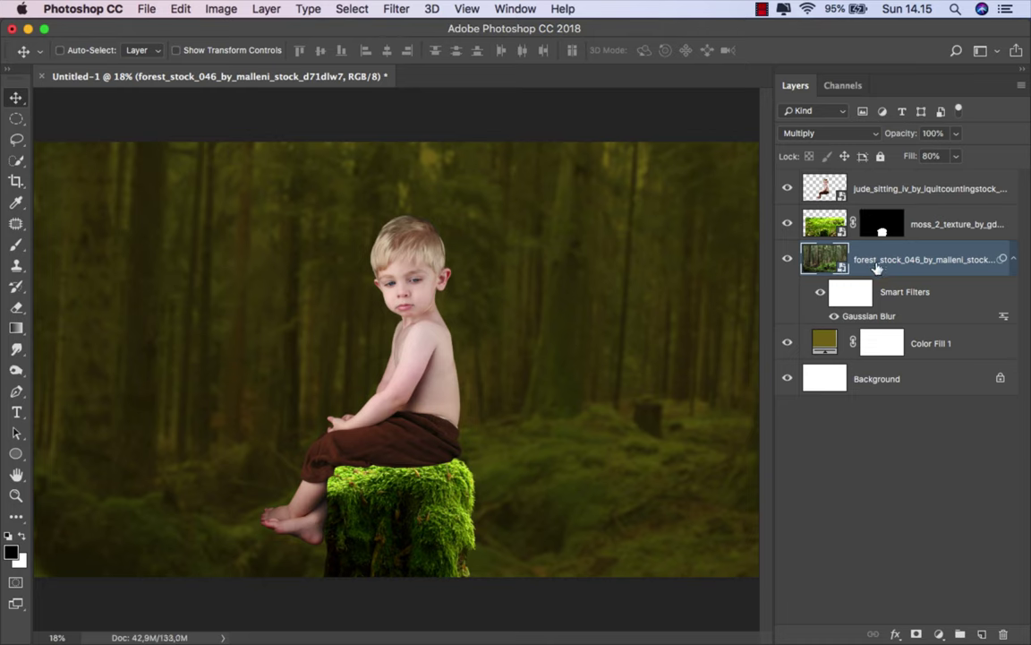
click(915, 228)
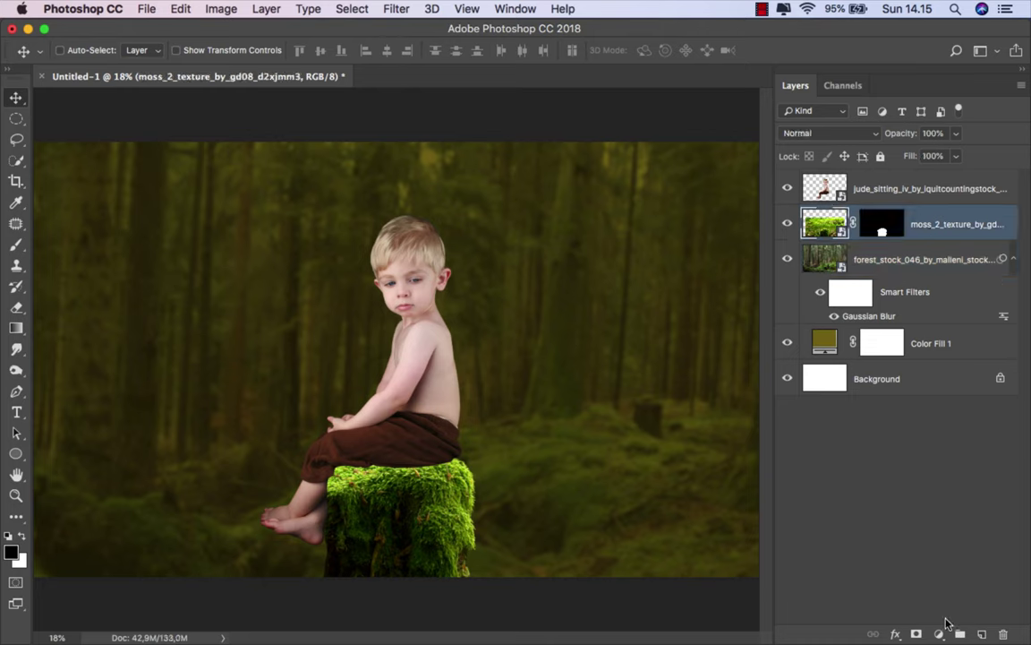
Add a Hue/Saturation layer clipped to the moss with Hue -20 and Saturation -24
click(939, 633)
click(857, 411)
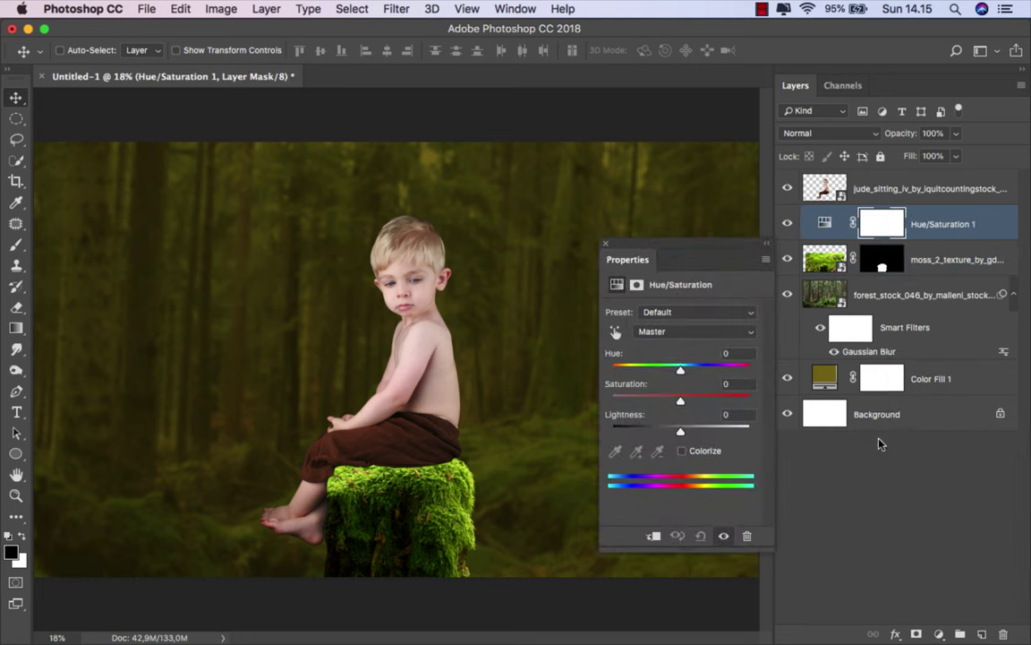
click(656, 535)
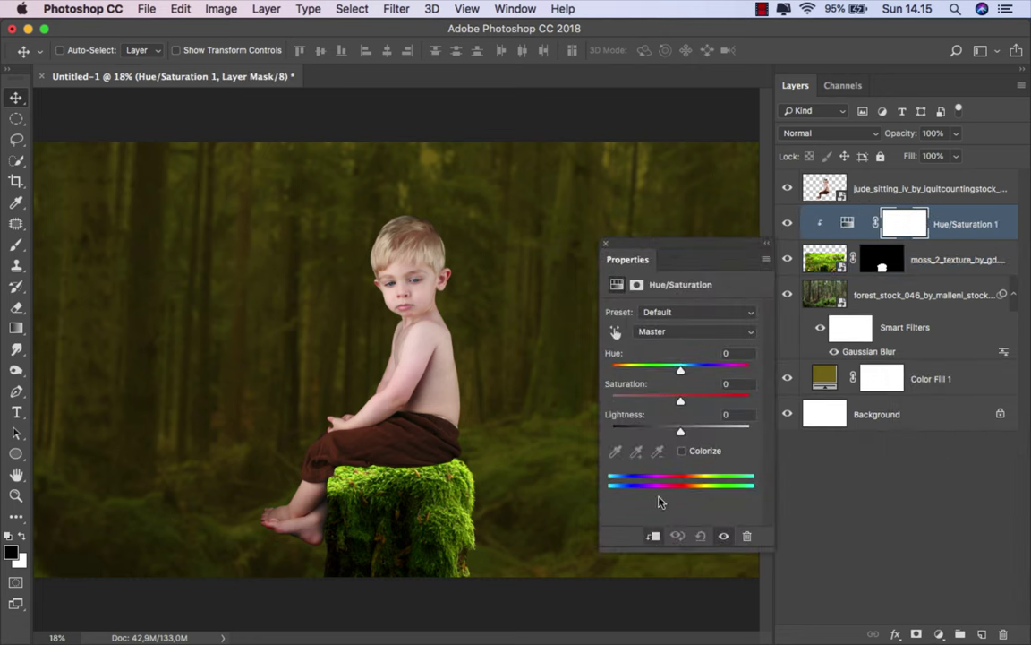
drag(678, 368, 673, 368)
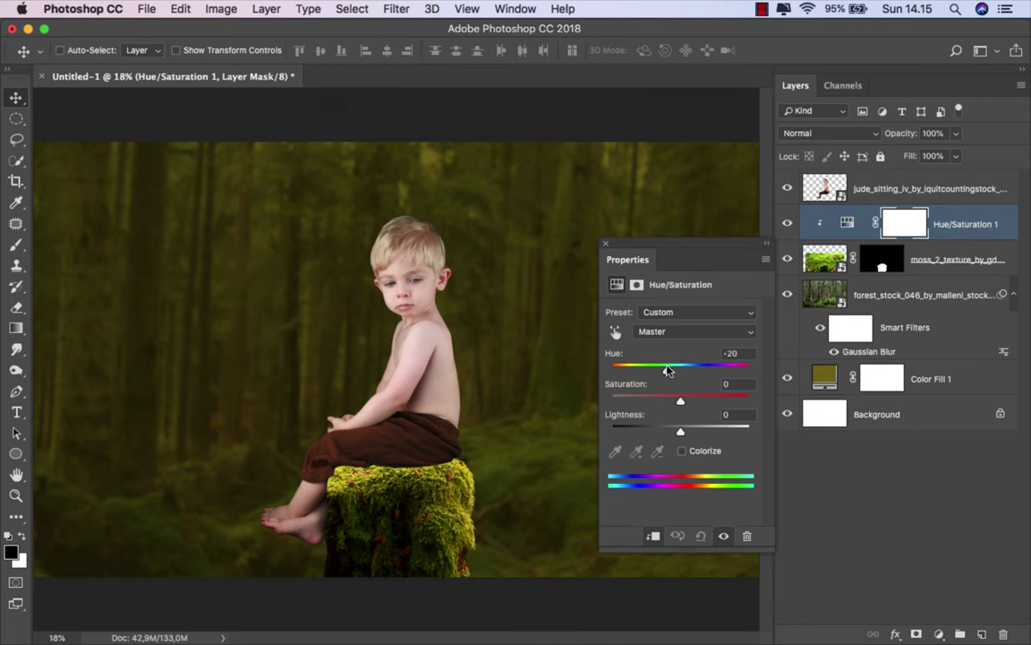
click(669, 398)
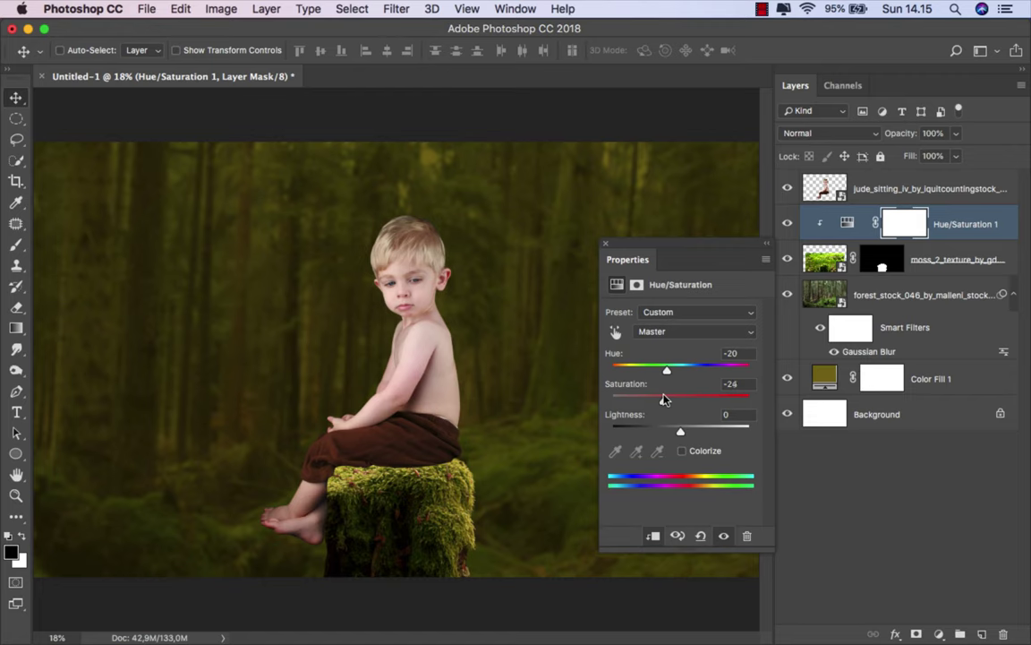
click(605, 245)
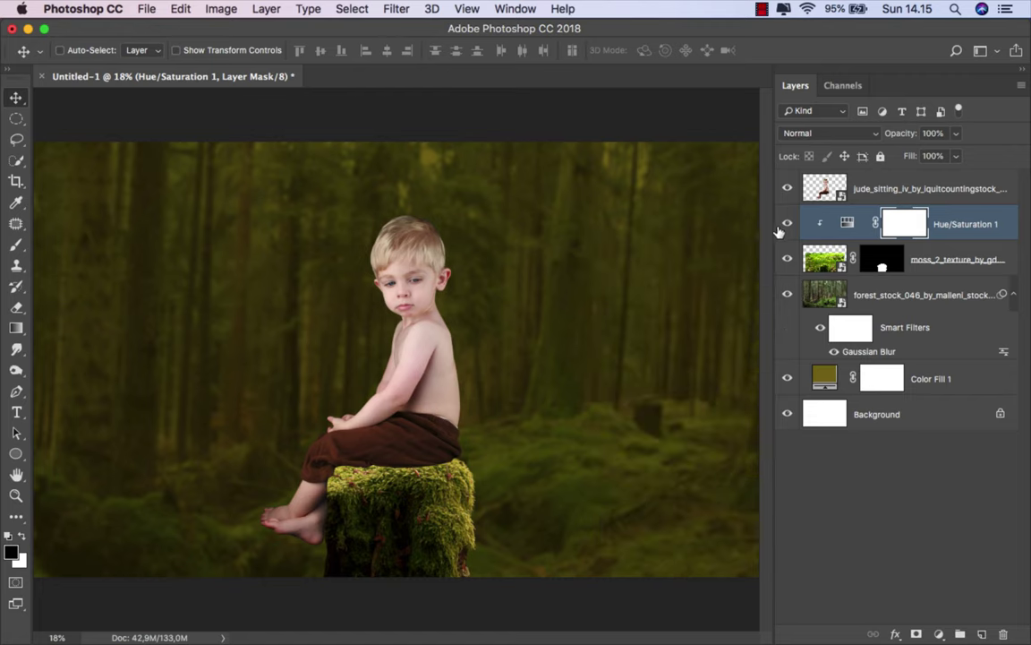
click(787, 224)
click(944, 226)
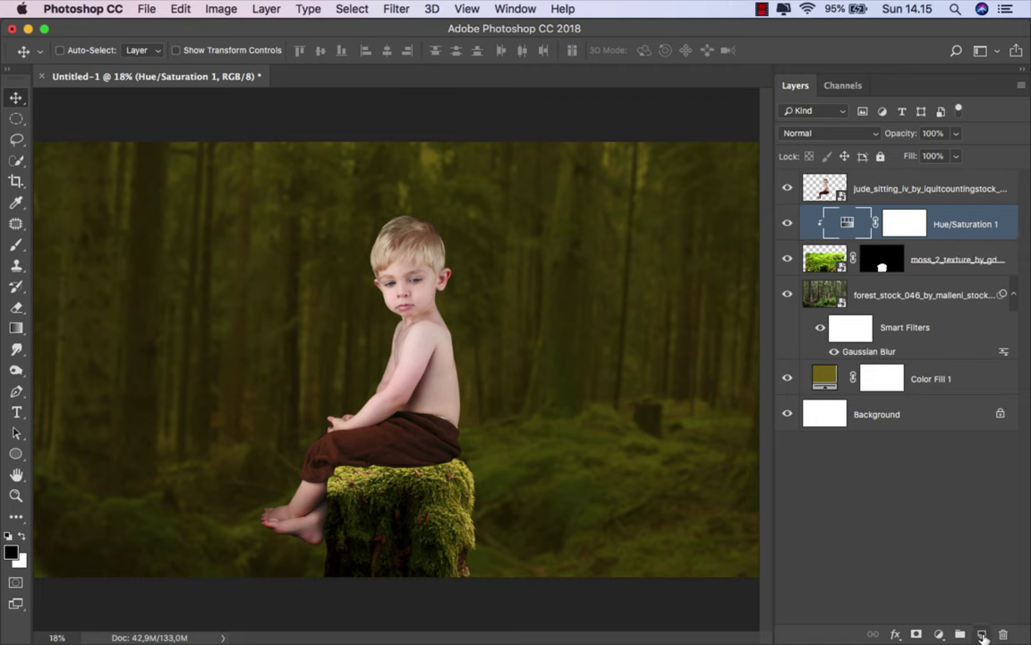
Add a new layer clipped to the moss and name it shadow
click(983, 633)
right_click(895, 224)
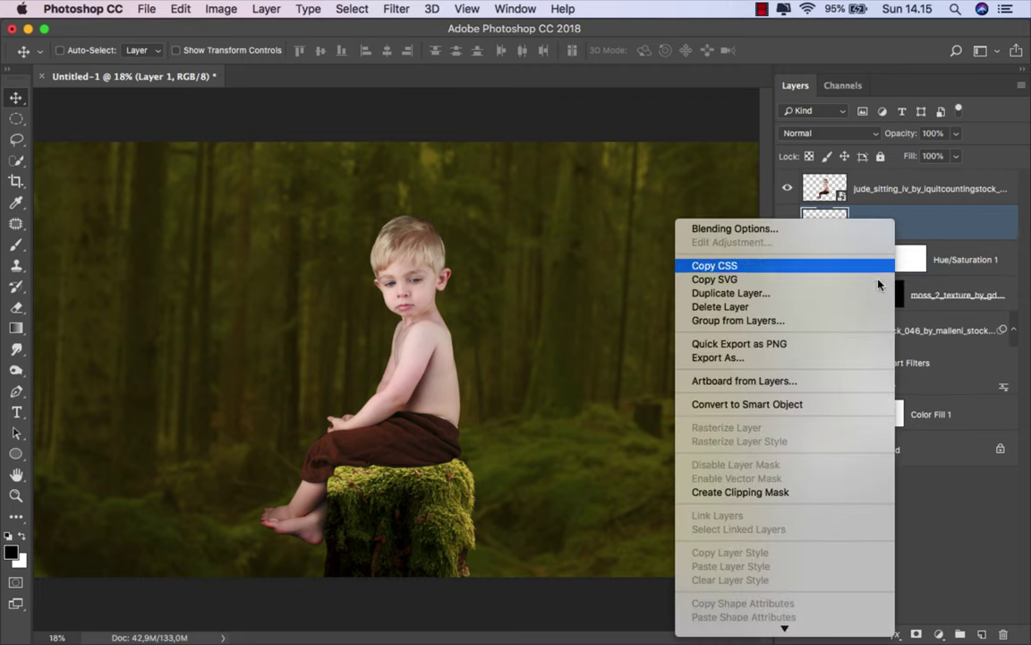
click(800, 493)
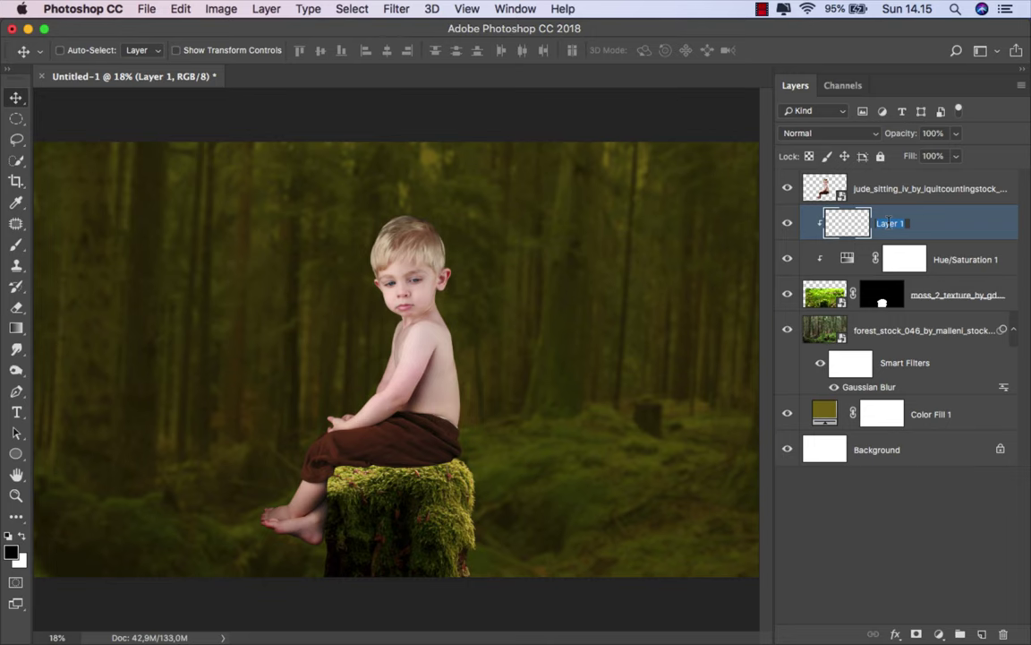
text(w)
key(Return)
Set up a soft round black brush at 12% opacity
click(17, 245)
click(80, 238)
scroll(358, 483, up, 3)
scroll(358, 484, up, 3)
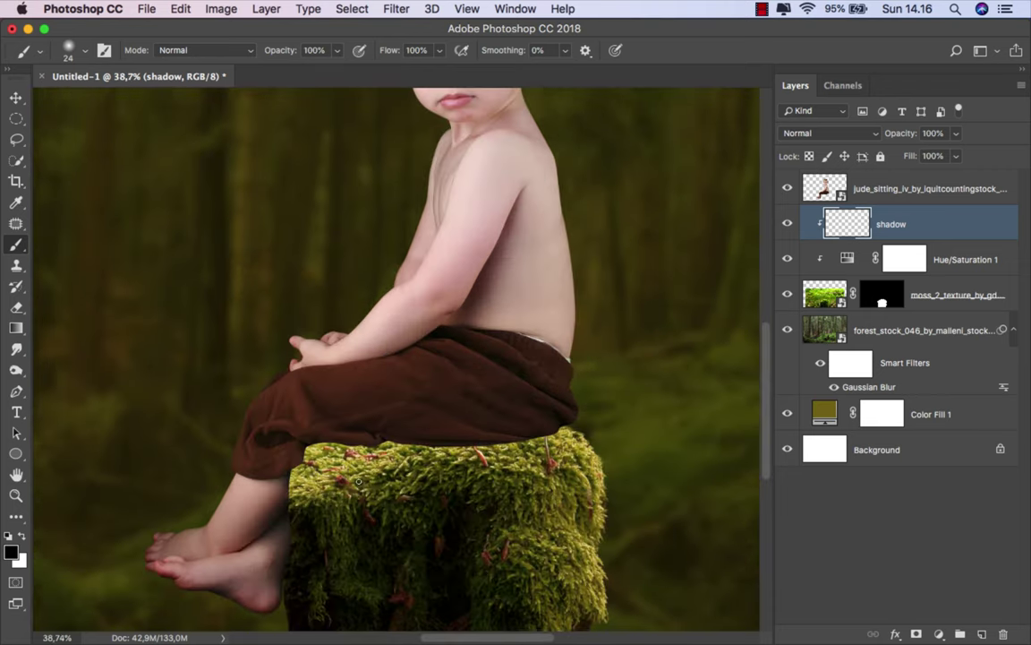
click(335, 51)
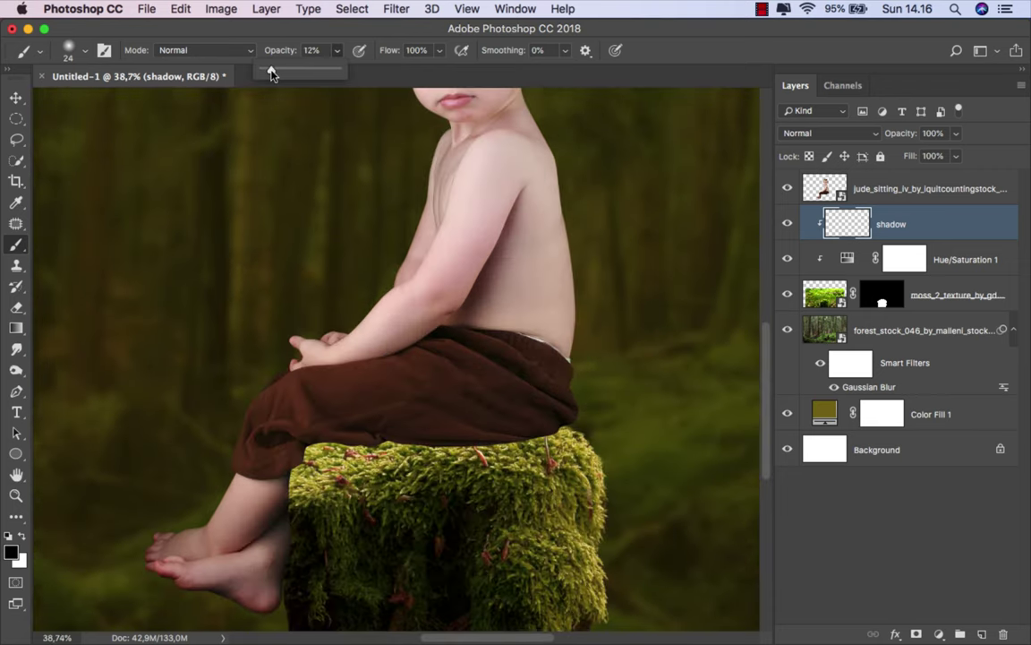
right_click(410, 294)
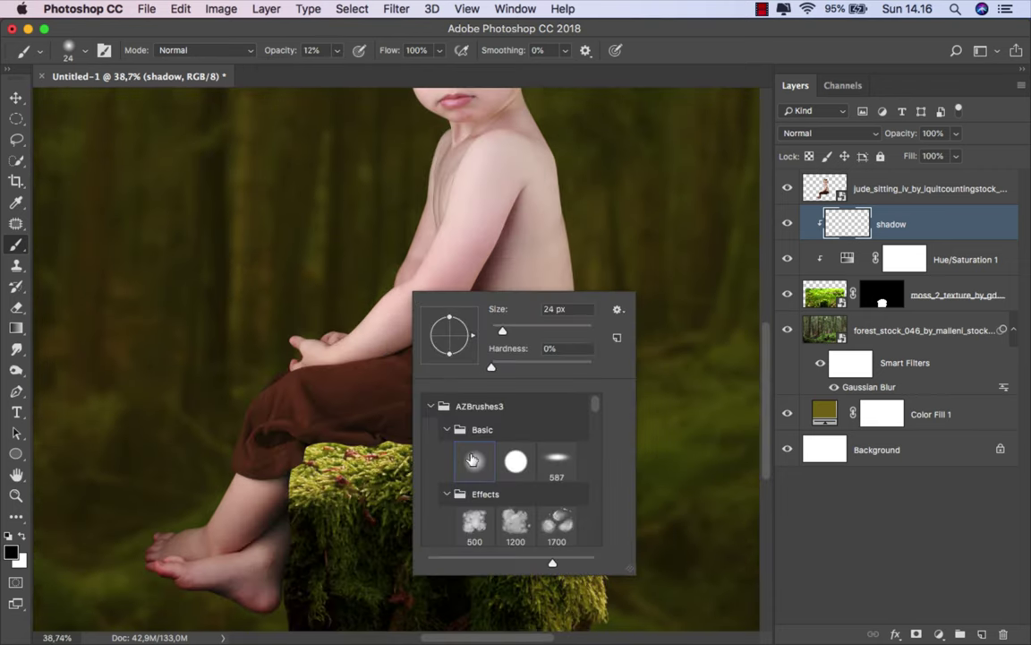
double_click(473, 460)
scroll(385, 421, up, 1)
scroll(529, 425, up, 2)
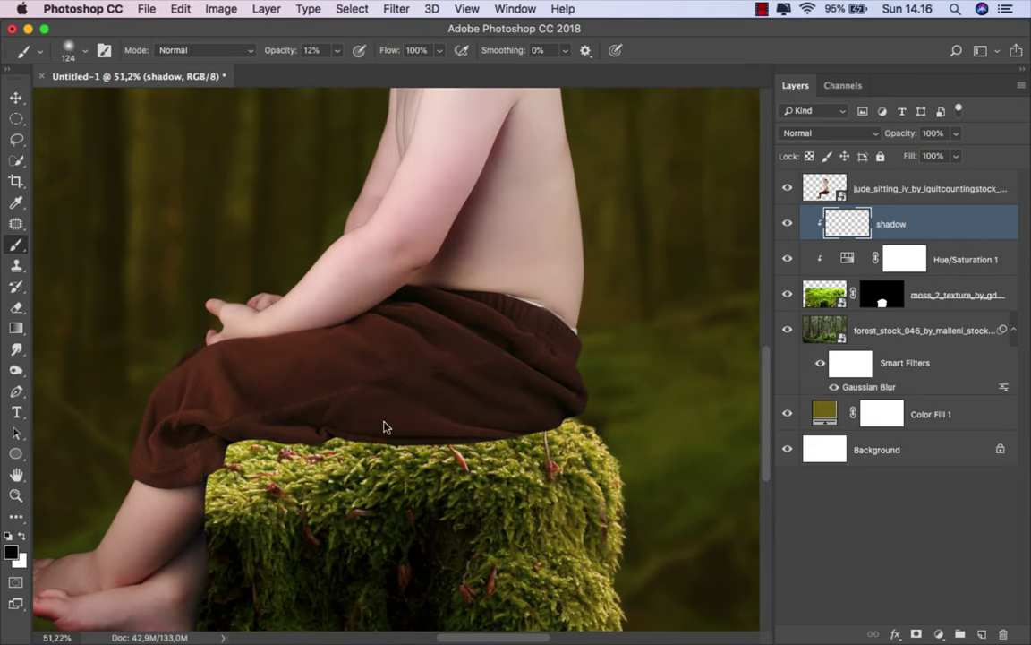
scroll(268, 411, down, 1)
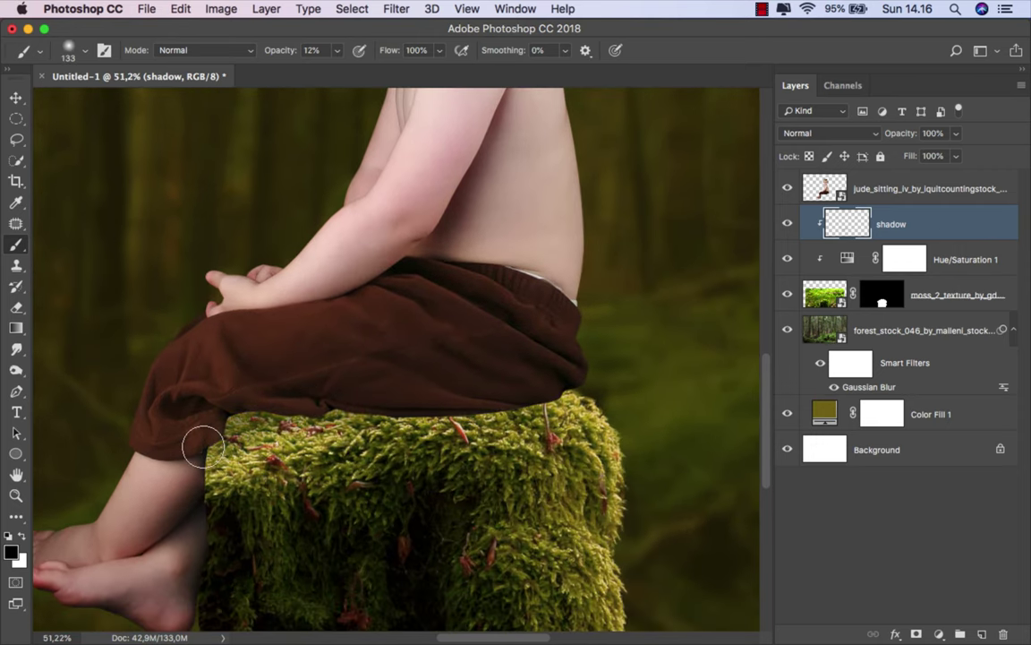
Paint soft shadow on the leg and along the moss top, resizing the brush to about 252 px
mouse_move(204, 445)
mouse_down()
mouse_move(224, 416)
mouse_move(198, 495)
mouse_move(203, 421)
mouse_move(265, 368)
mouse_move(356, 371)
mouse_move(290, 373)
mouse_move(444, 350)
mouse_move(309, 373)
mouse_move(467, 370)
mouse_up()
scroll(220, 413, down, 1)
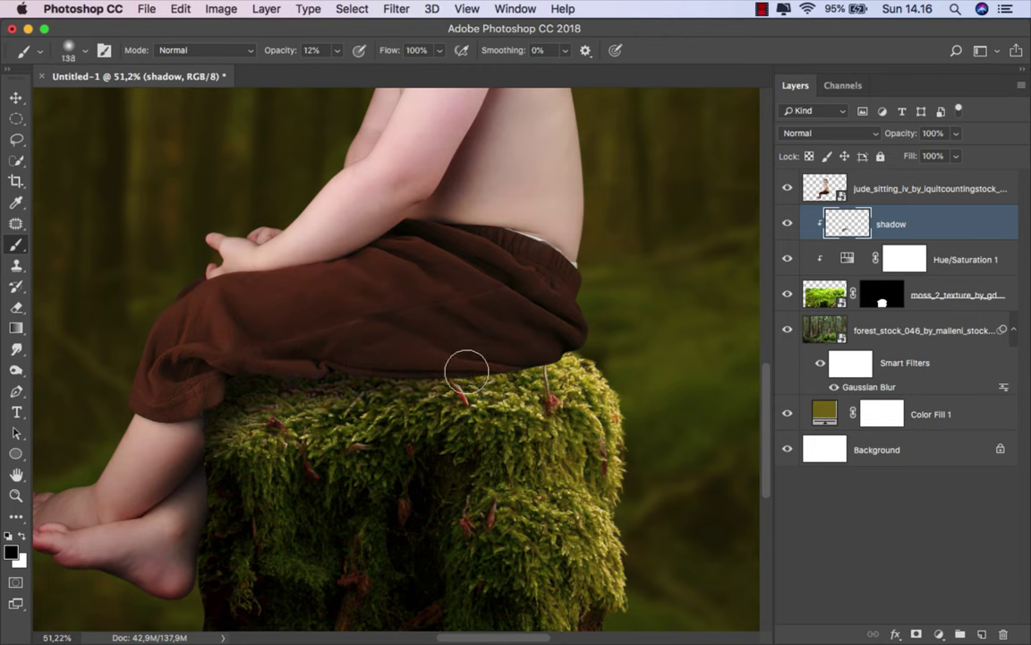
drag(254, 391, 361, 385)
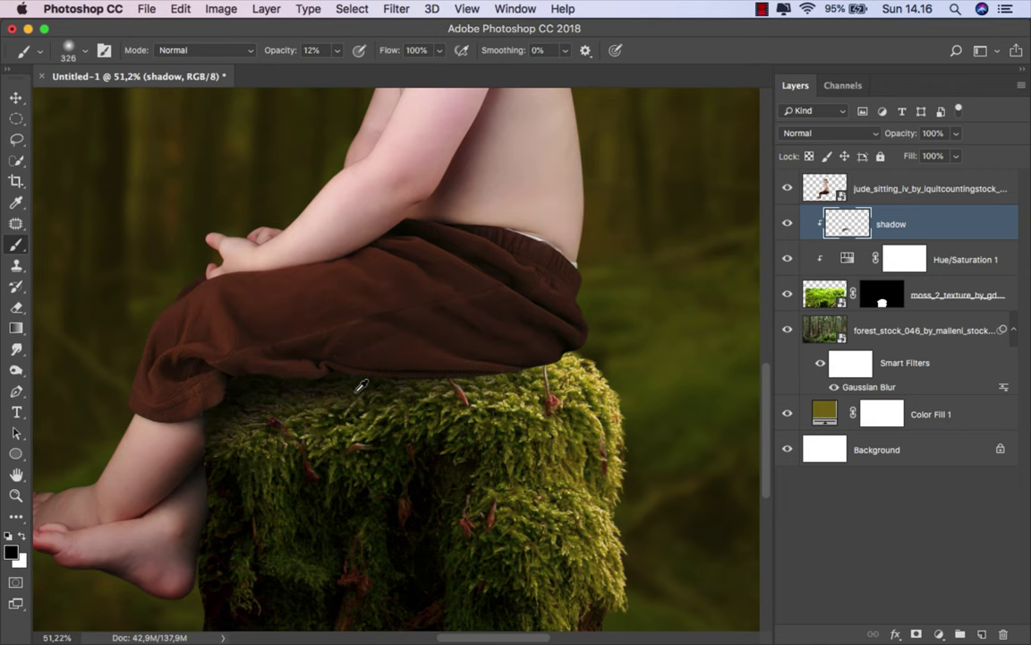
scroll(361, 385, down, 3)
scroll(376, 375, up, 1)
scroll(484, 376, up, 2)
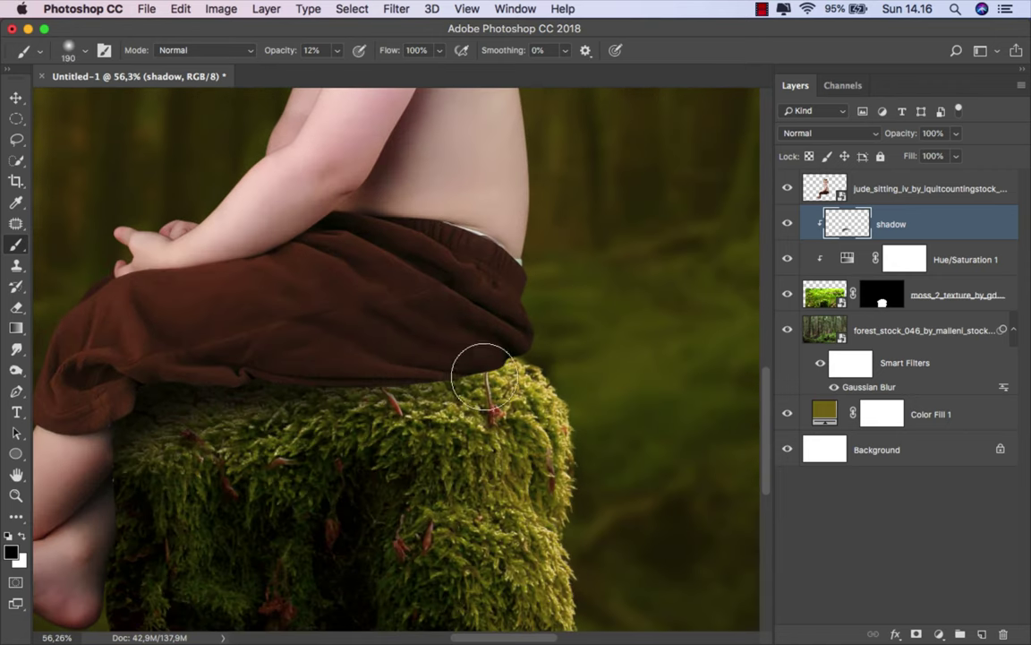
drag(484, 376, 420, 376)
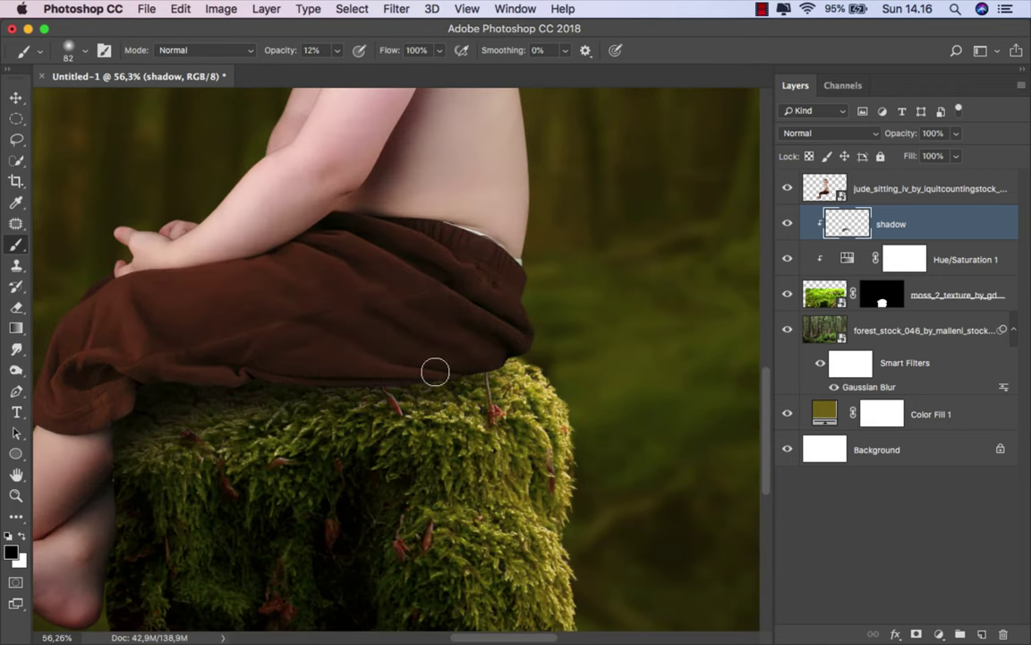
drag(438, 374, 494, 382)
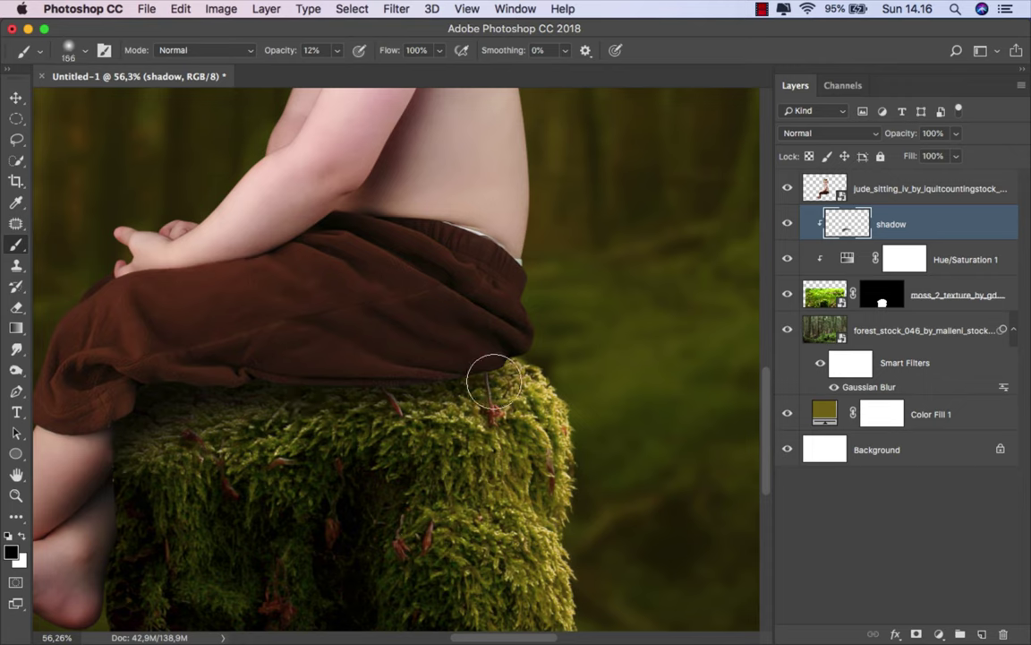
drag(420, 337, 491, 393)
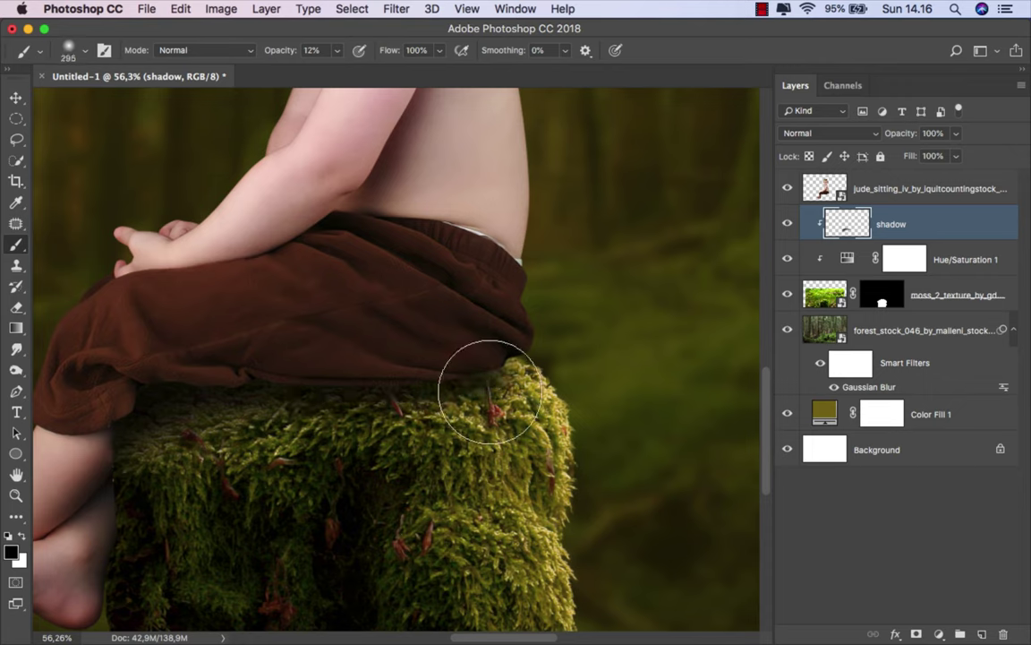
drag(460, 357, 445, 380)
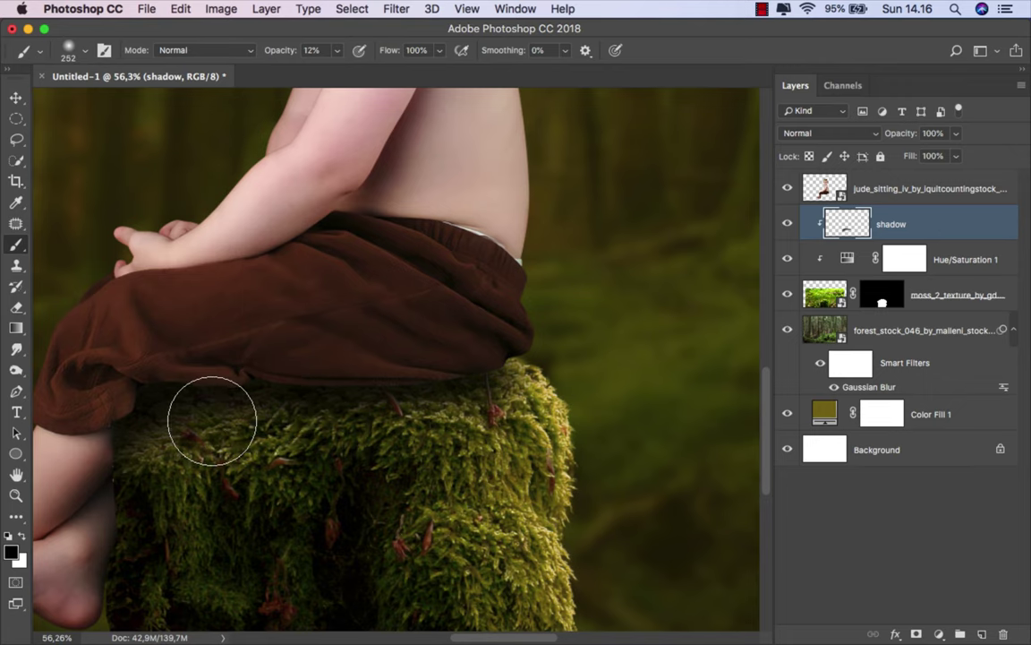
mouse_move(211, 420)
mouse_down()
mouse_move(119, 461)
mouse_move(108, 488)
mouse_up()
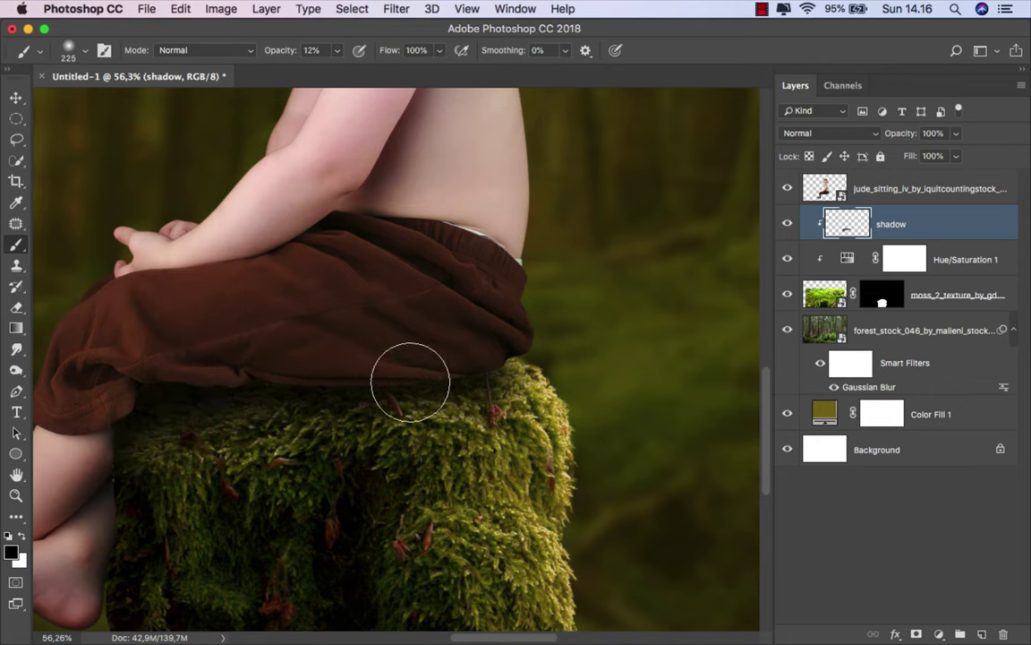
Darken the moss on the stump and its edge, then toggle the shadow layer to compare
scroll(410, 382, down, 5)
scroll(426, 387, up, 5)
drag(426, 387, 443, 459)
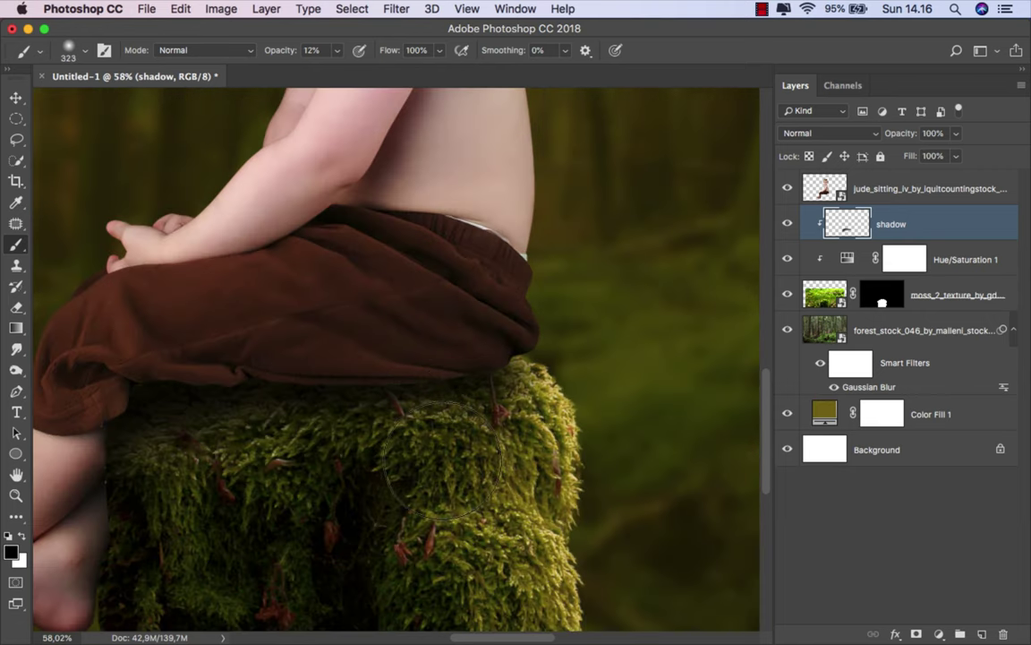
scroll(443, 459, down, 1)
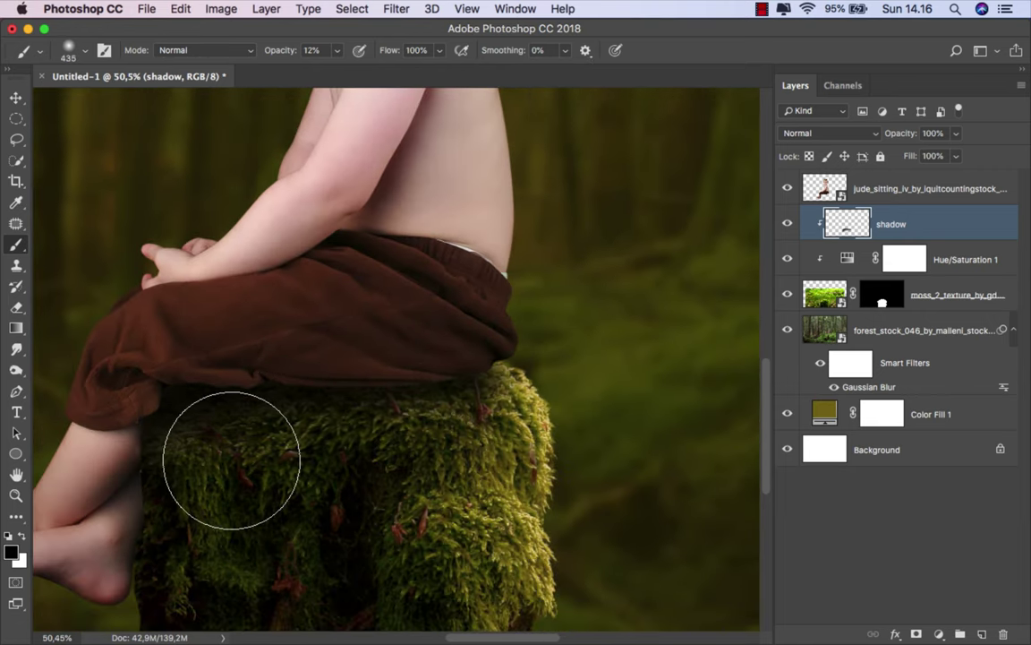
scroll(231, 459, down, 1)
drag(472, 414, 421, 407)
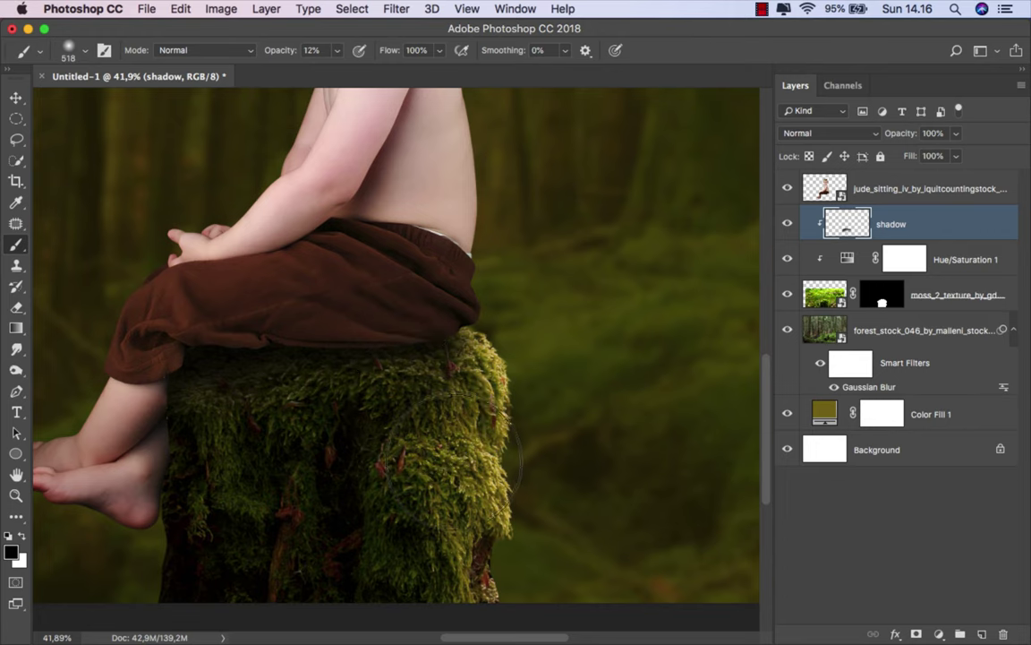
drag(448, 452, 376, 506)
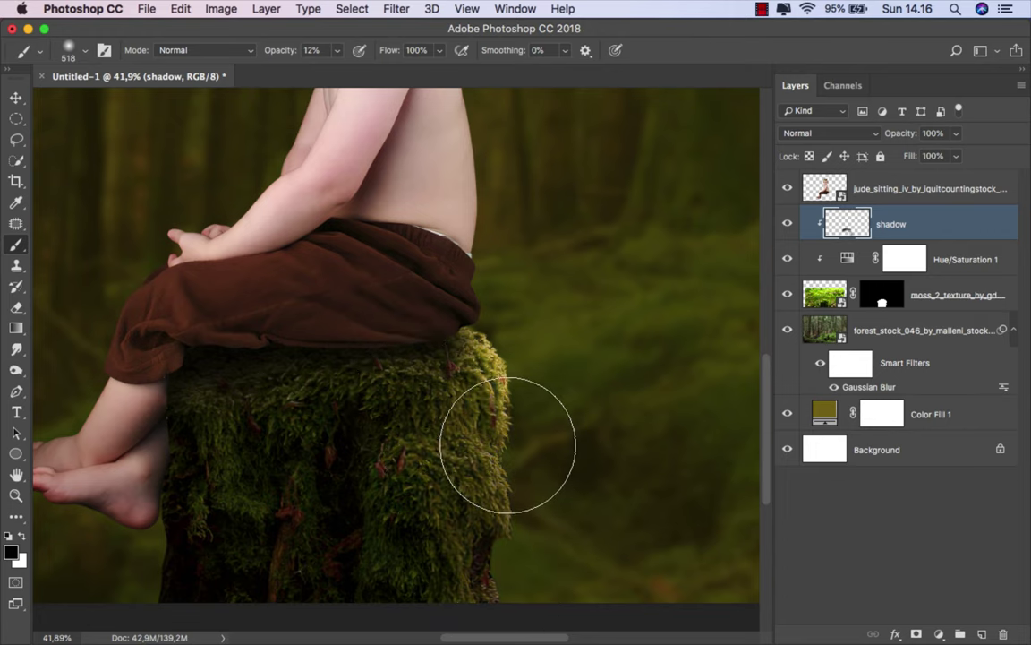
mouse_move(508, 445)
mouse_down()
mouse_move(477, 384)
mouse_move(500, 395)
mouse_up()
scroll(493, 412, down, 3)
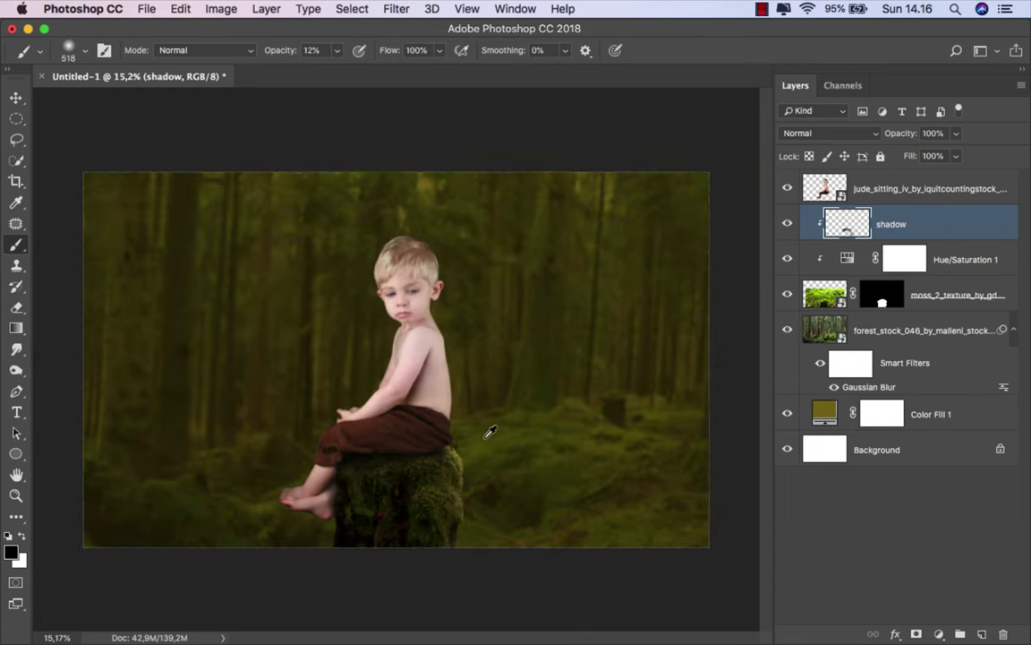
scroll(490, 431, up, 1)
scroll(448, 448, up, 1)
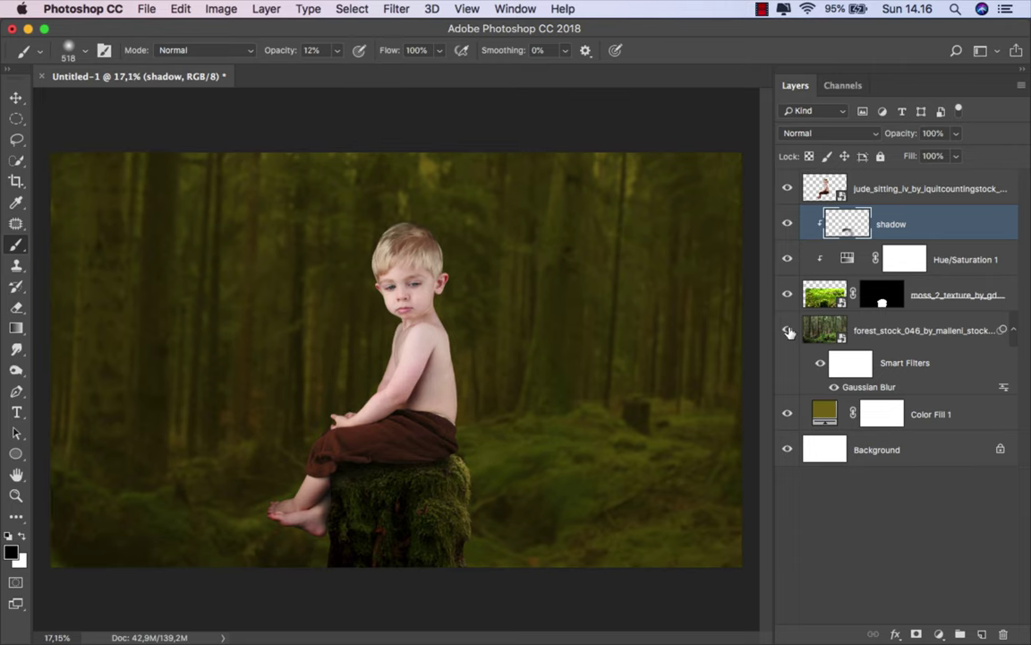
click(788, 226)
click(789, 226)
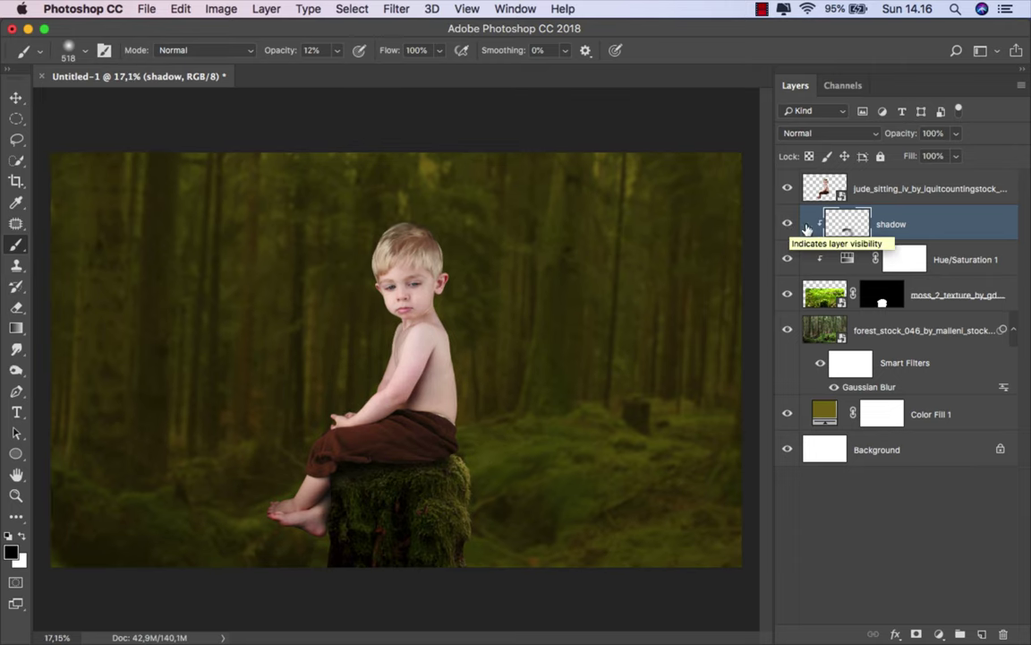
Add a new layer clipped to the boy and name it hair
key(v)
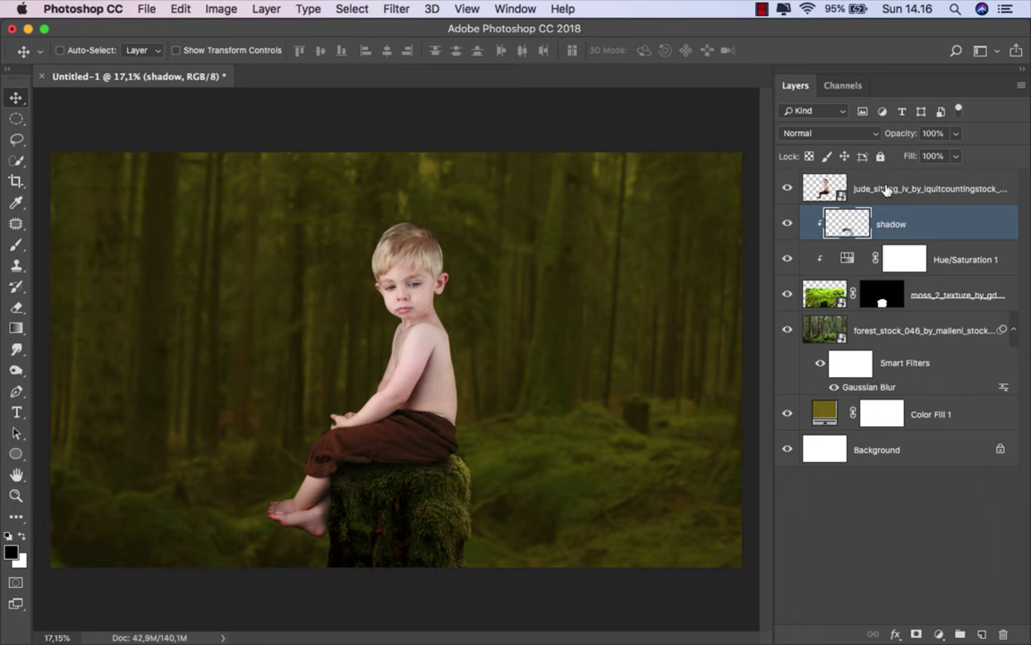
click(886, 189)
click(981, 634)
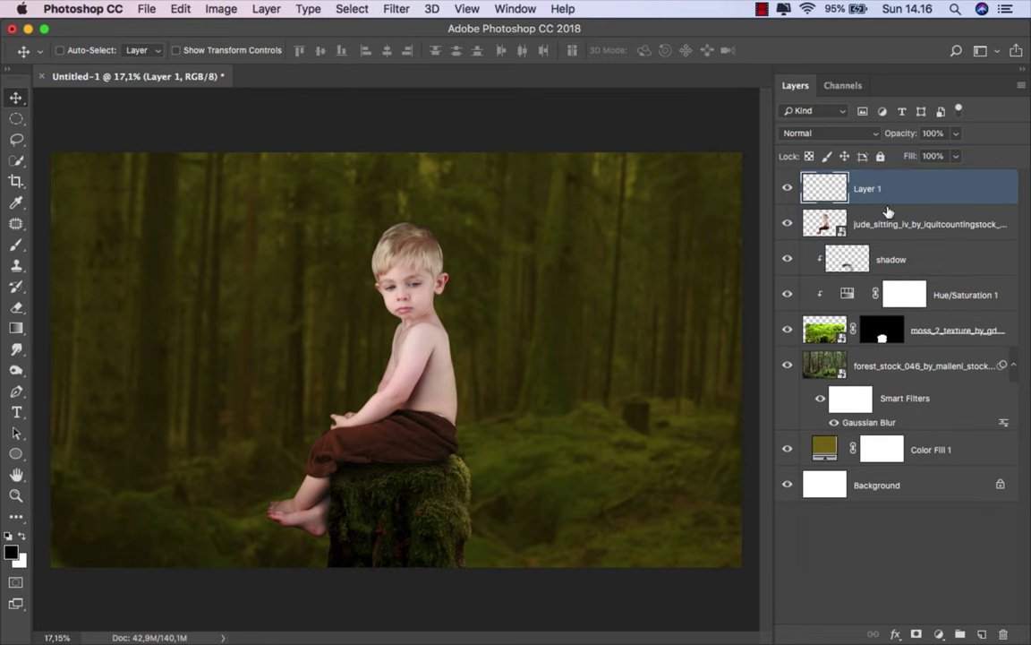
right_click(891, 190)
click(770, 455)
text(hair)
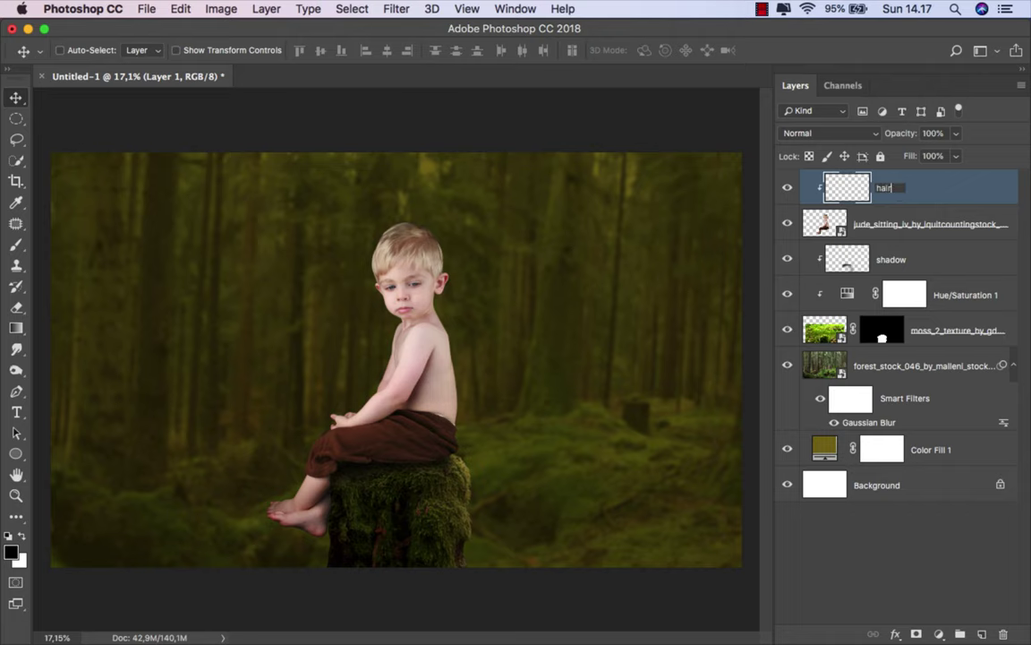
key(Return)
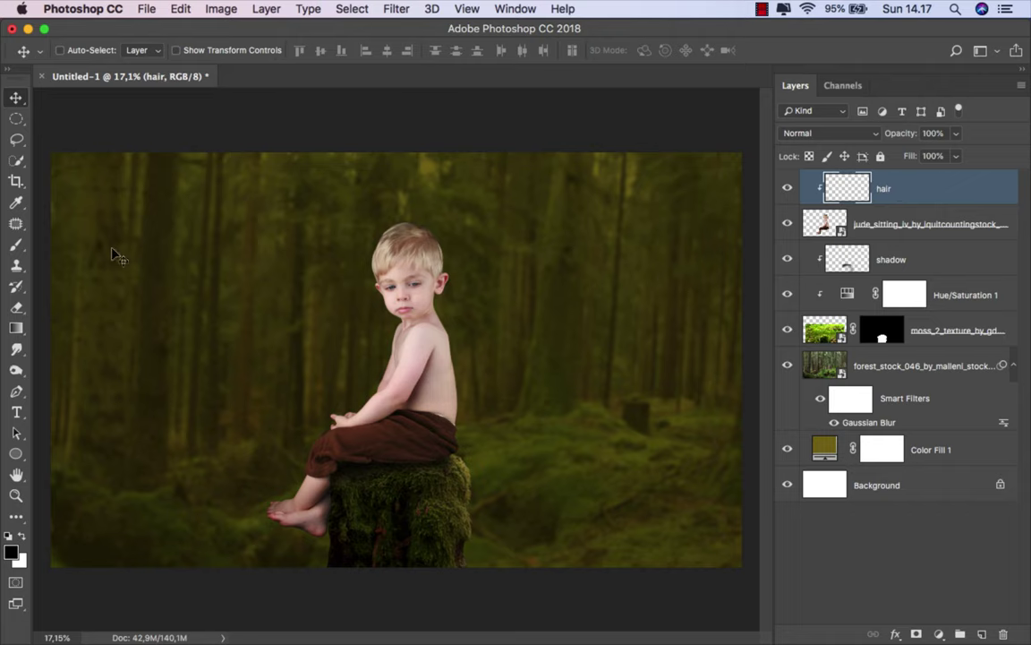
Sample a brown from the hair and paint strands along its top with a 72–158 px brush
click(16, 245)
scroll(431, 218, up, 5)
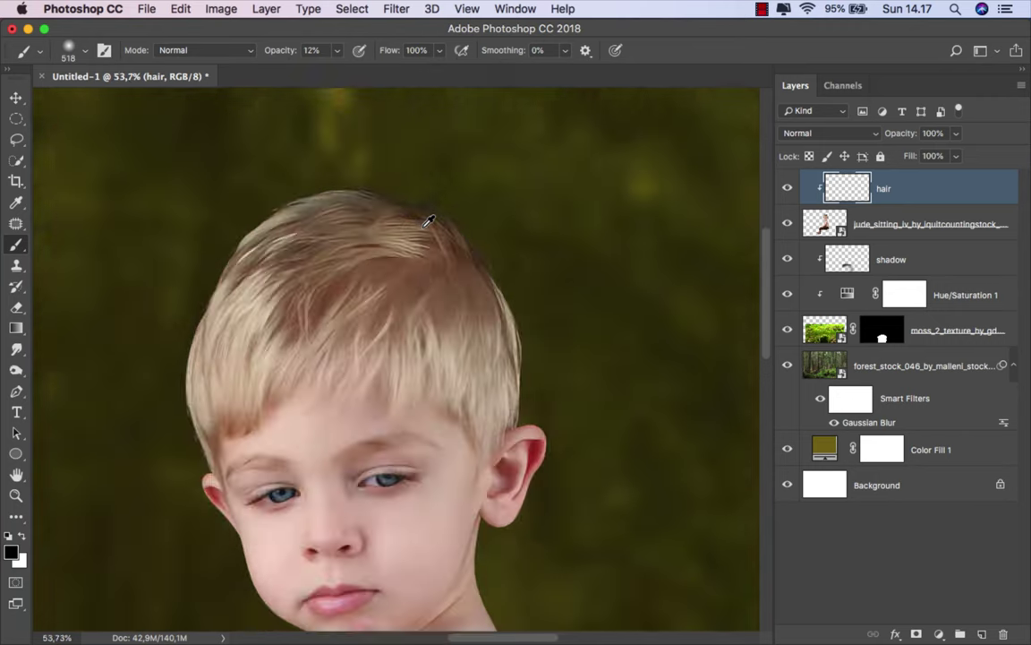
drag(338, 219, 312, 219)
scroll(497, 280, up, 3)
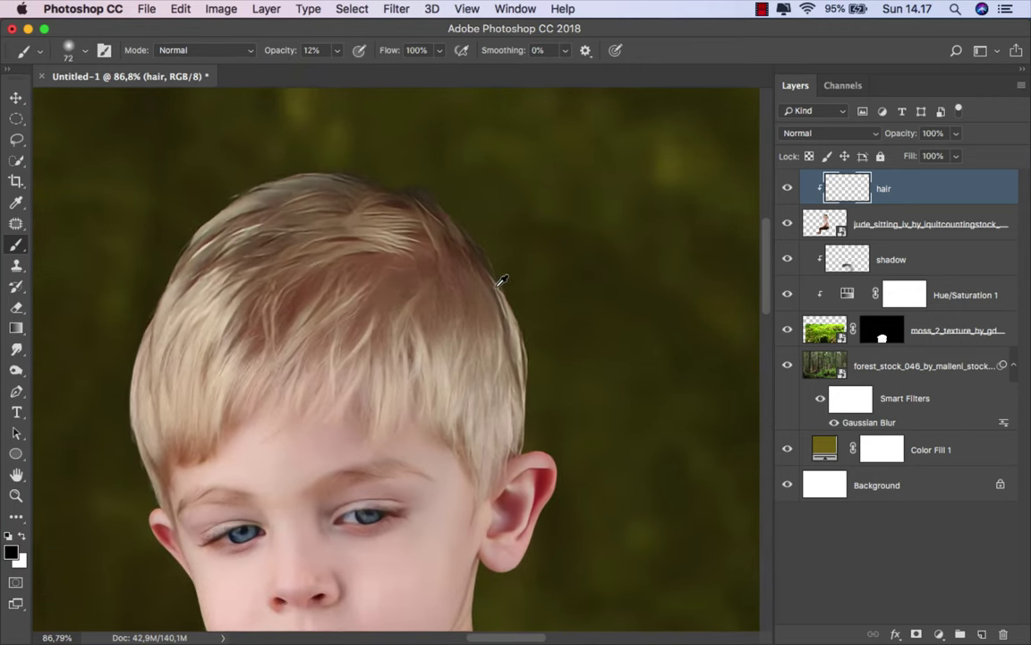
alt+click(472, 306)
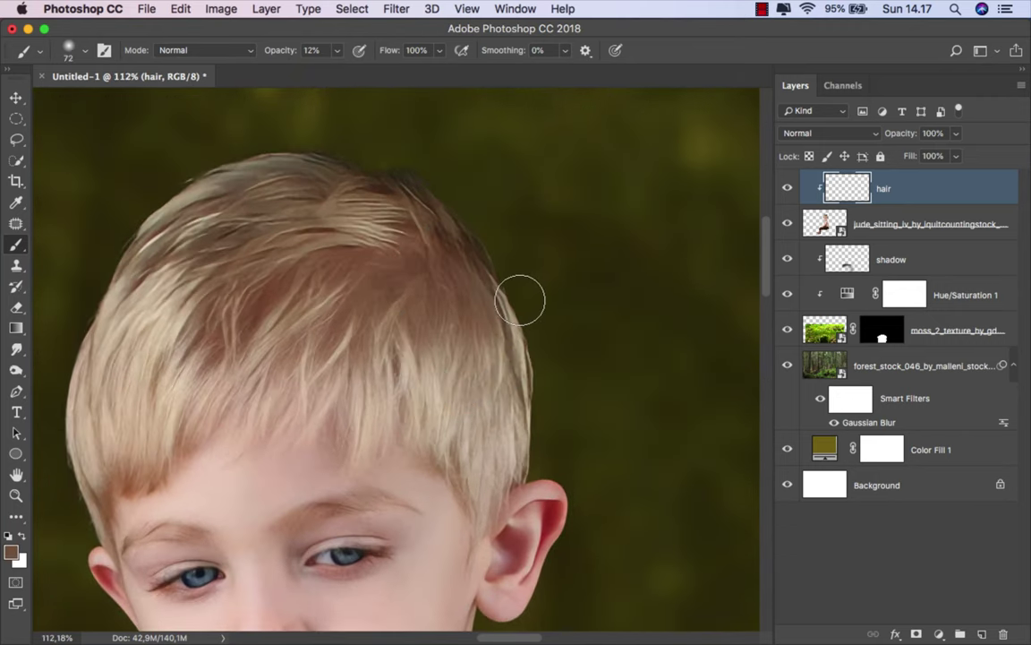
scroll(515, 299, up, 2)
drag(511, 300, 495, 329)
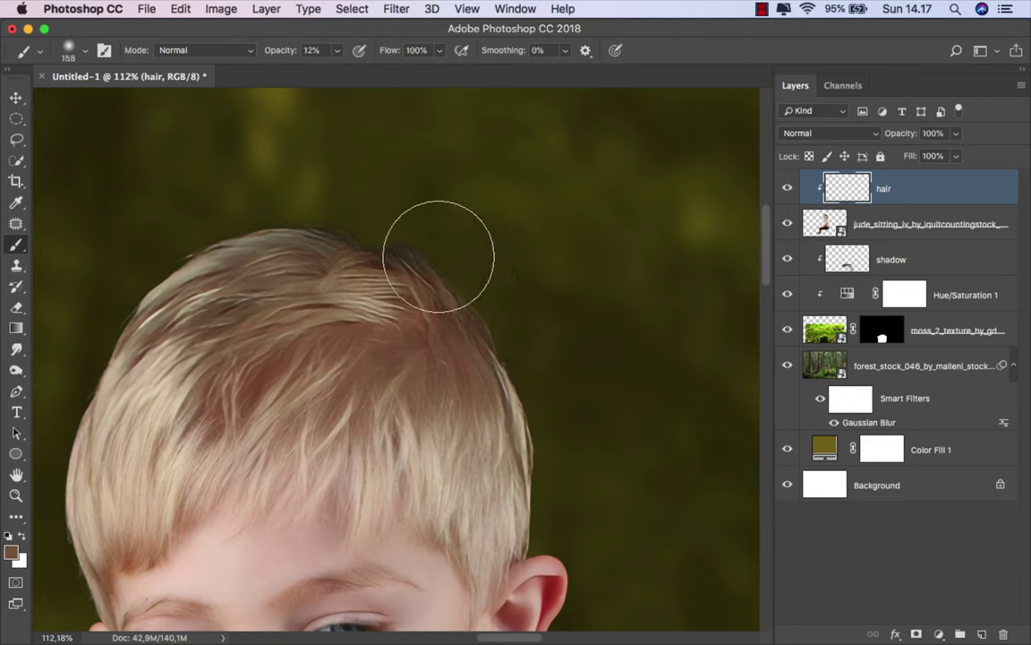
drag(358, 214, 333, 212)
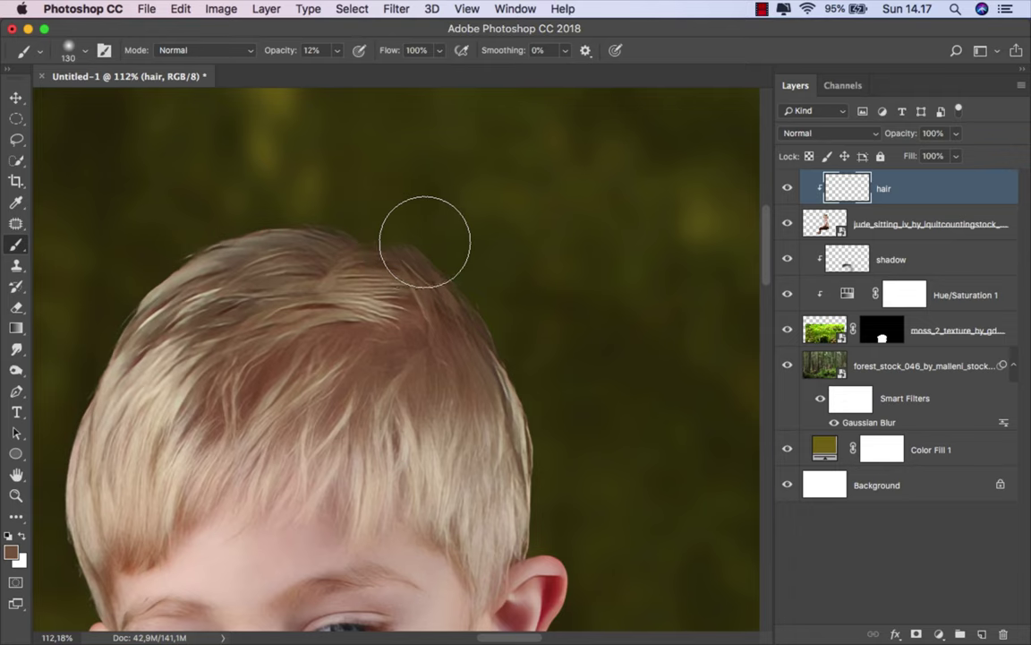
drag(394, 237, 441, 273)
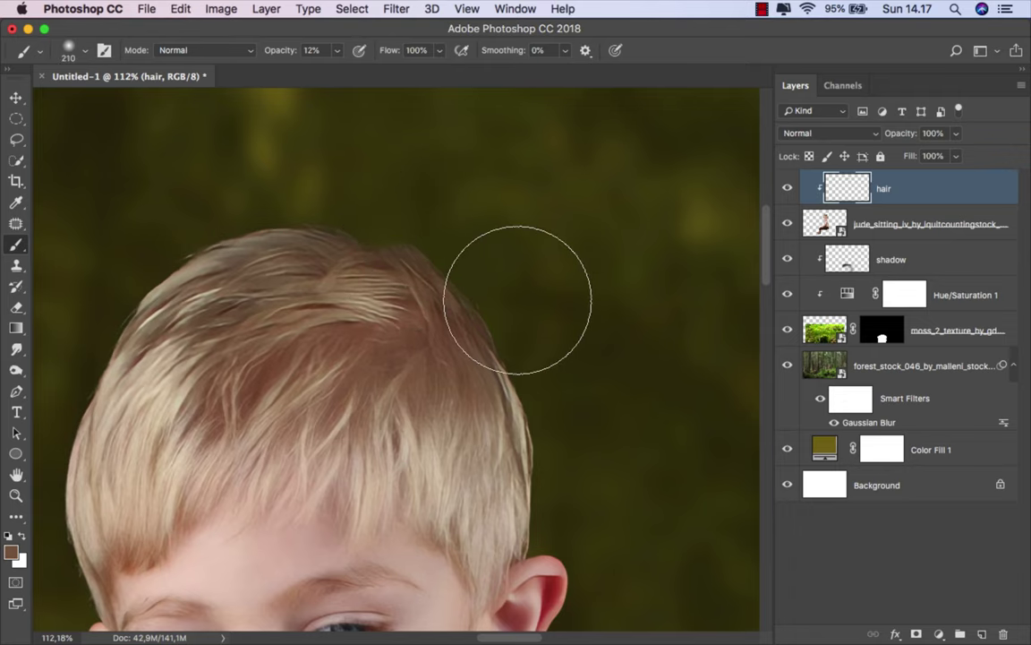
drag(497, 352, 472, 352)
Check the left side of the hair and hide the hair layer to compare
scroll(497, 352, down, 2)
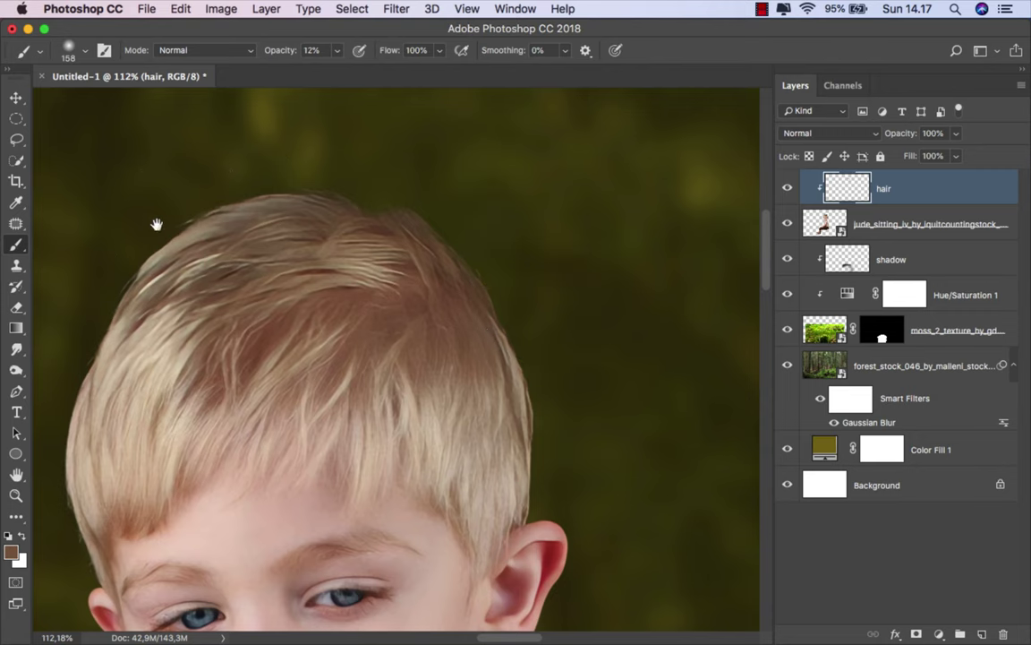
drag(157, 223, 259, 199)
scroll(322, 268, down, 1)
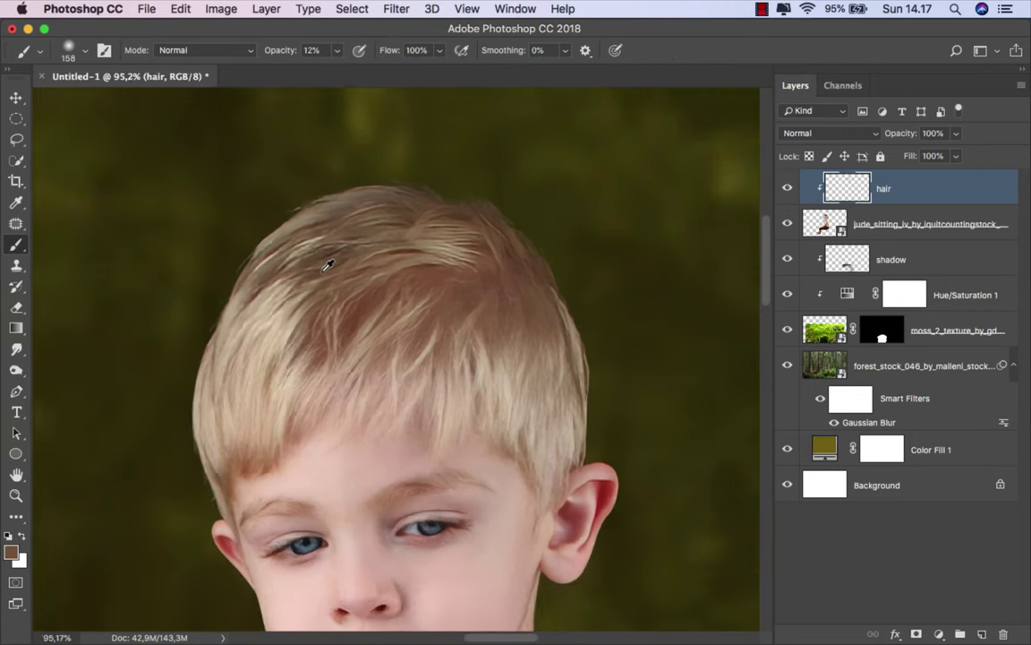
scroll(322, 268, down, 1)
click(788, 189)
scroll(532, 225, down, 1)
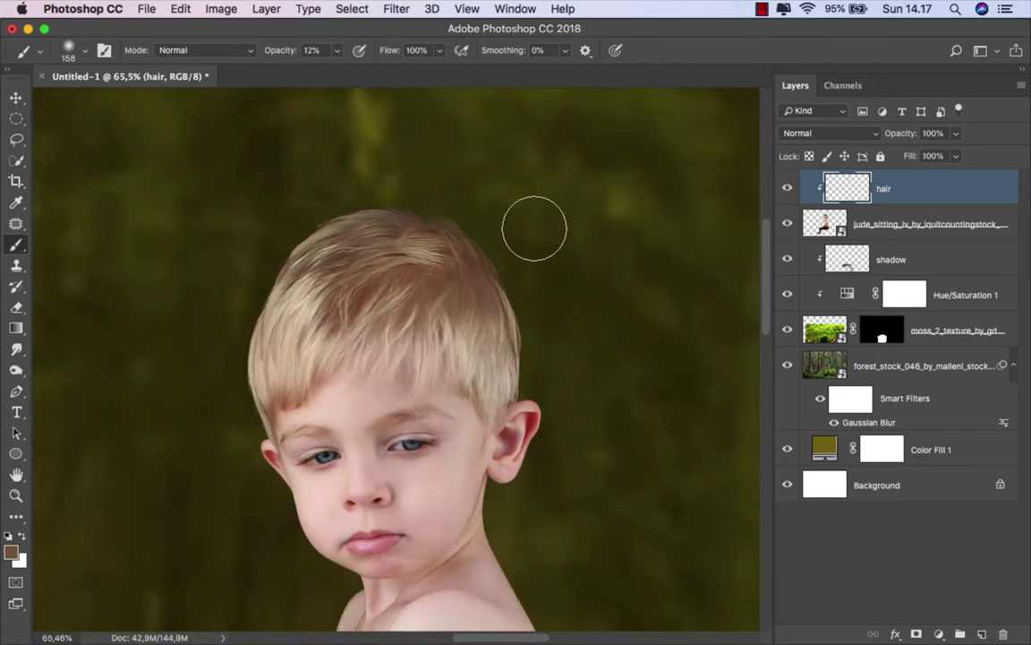
scroll(535, 228, down, 3)
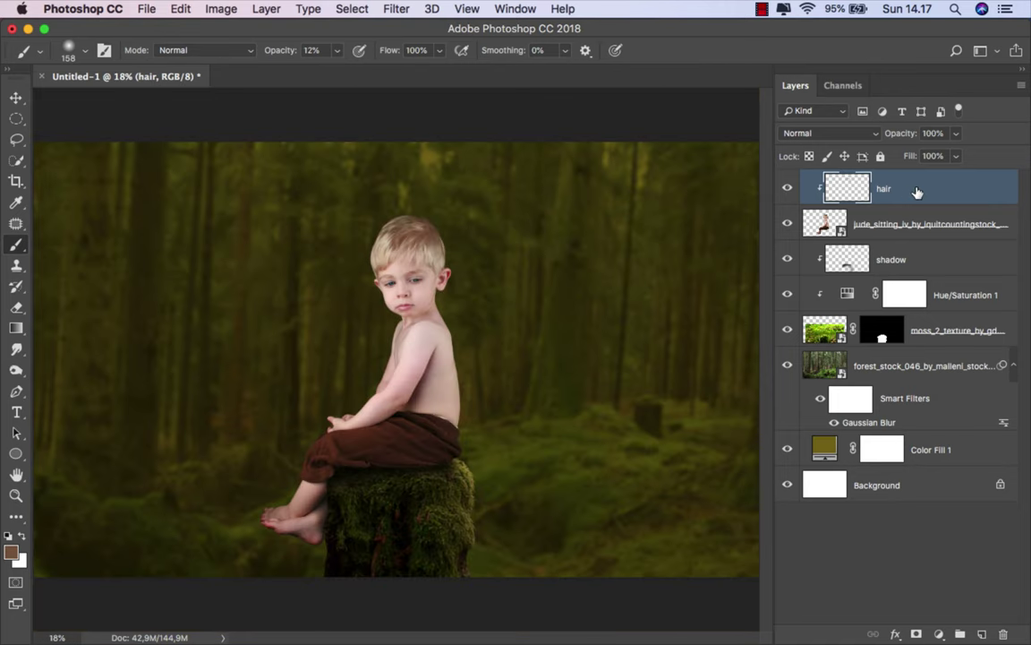
Drag the moon image from the source folder into the composition
key(v)
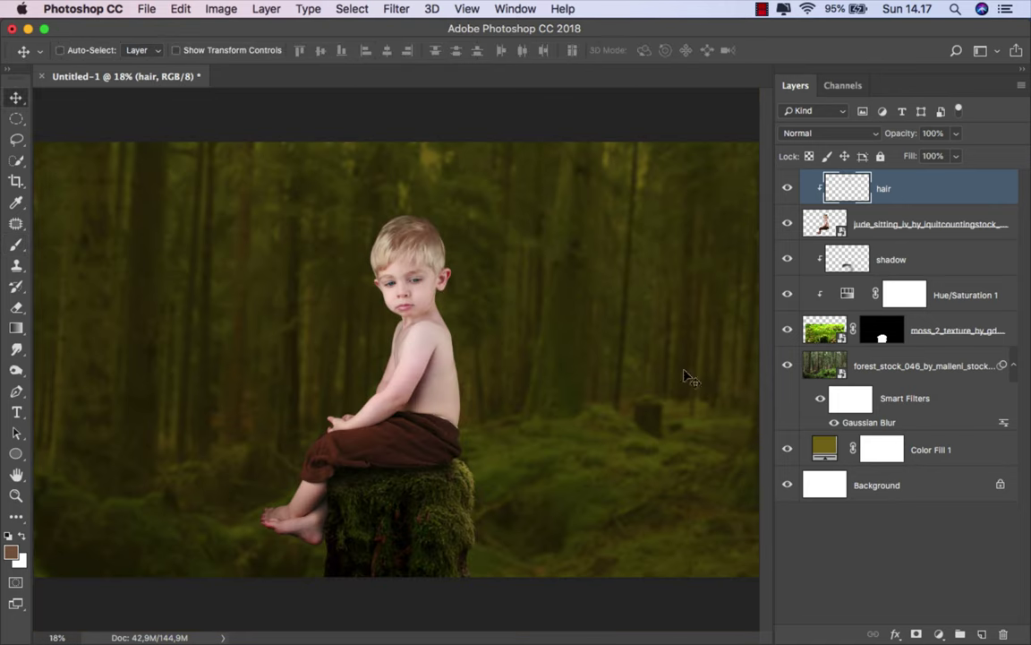
mouse_move(501, 641)
click(375, 608)
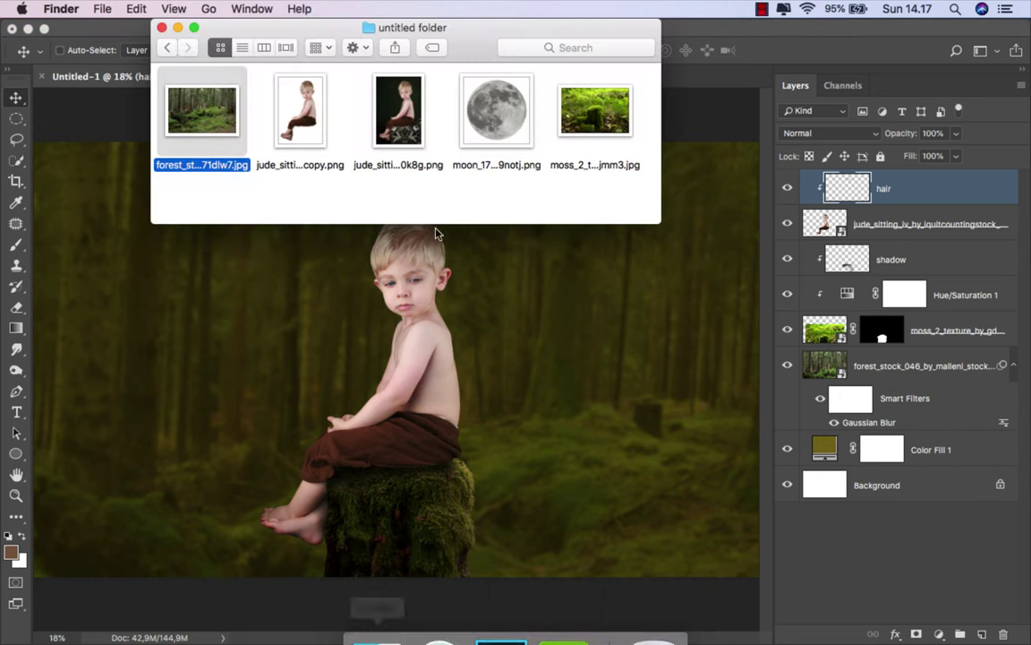
drag(491, 122, 421, 421)
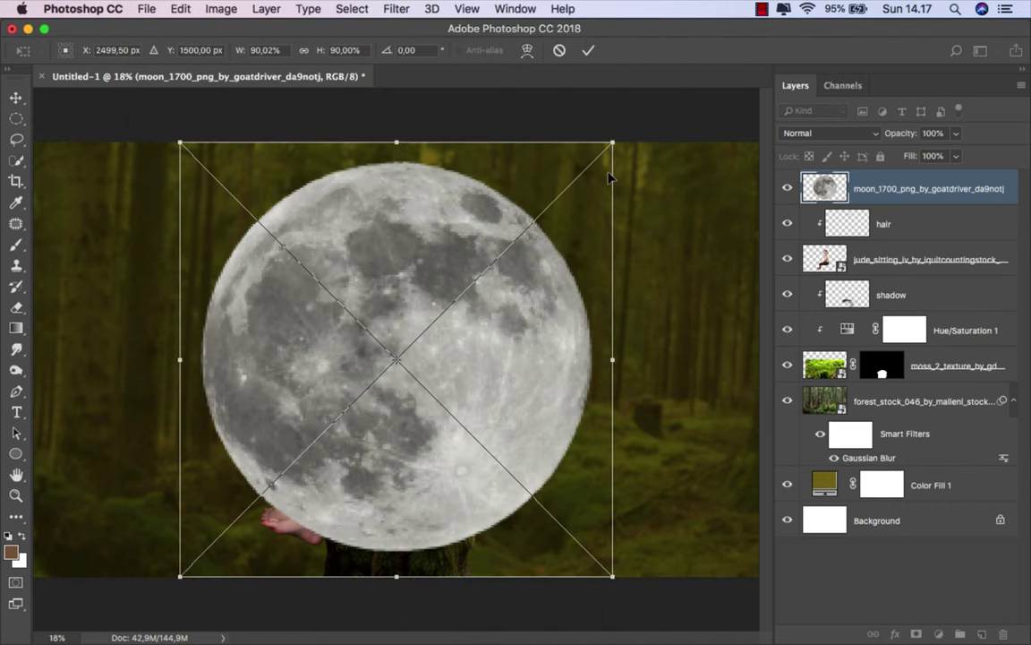
Scale the moon to about 32%, rotate it, fit it into the boy's arms and commit
drag(614, 140, 525, 324)
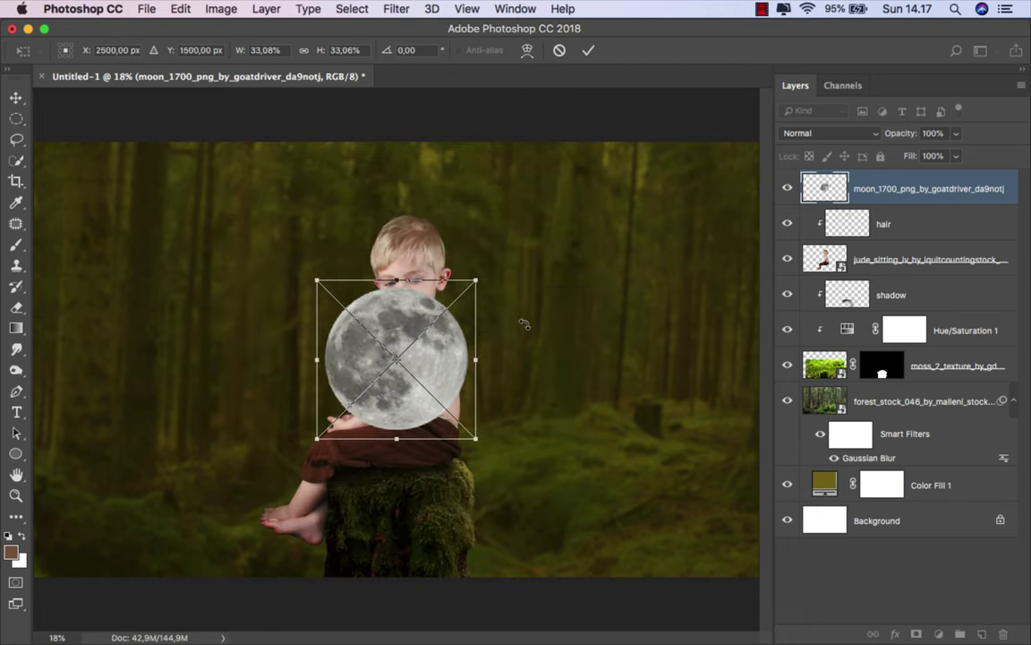
drag(523, 324, 282, 355)
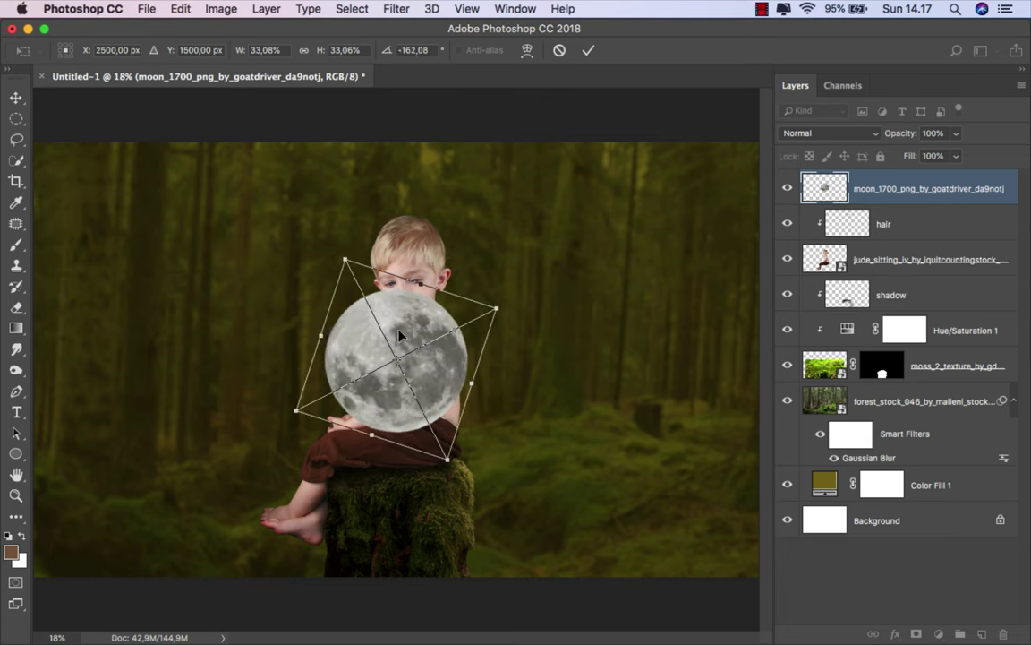
mouse_move(425, 324)
mouse_down()
mouse_move(370, 314)
mouse_move(380, 315)
mouse_up()
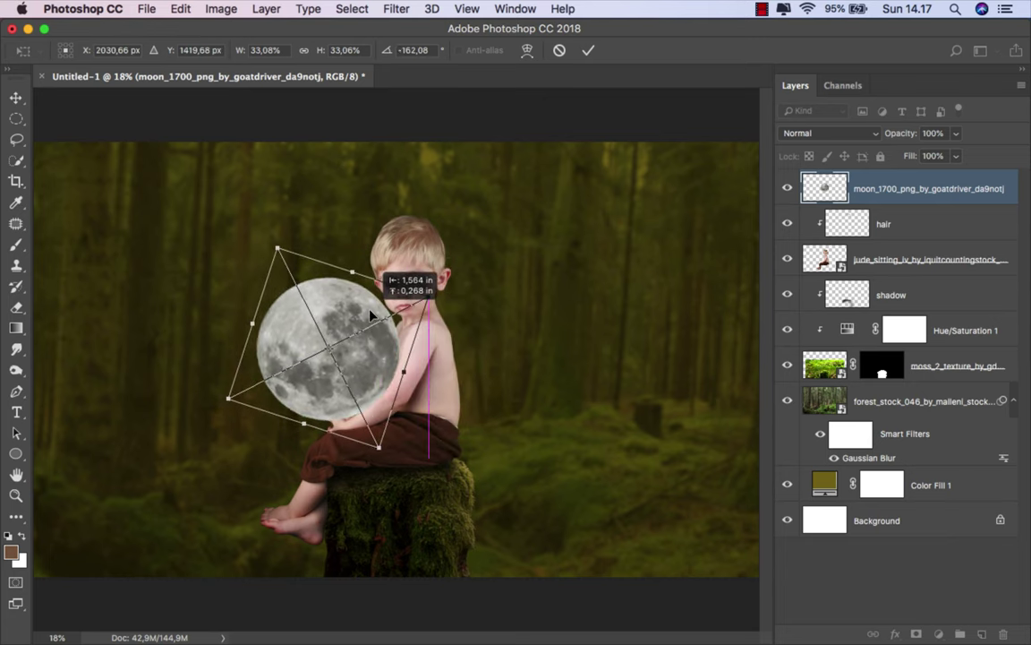
scroll(340, 353, up, 5)
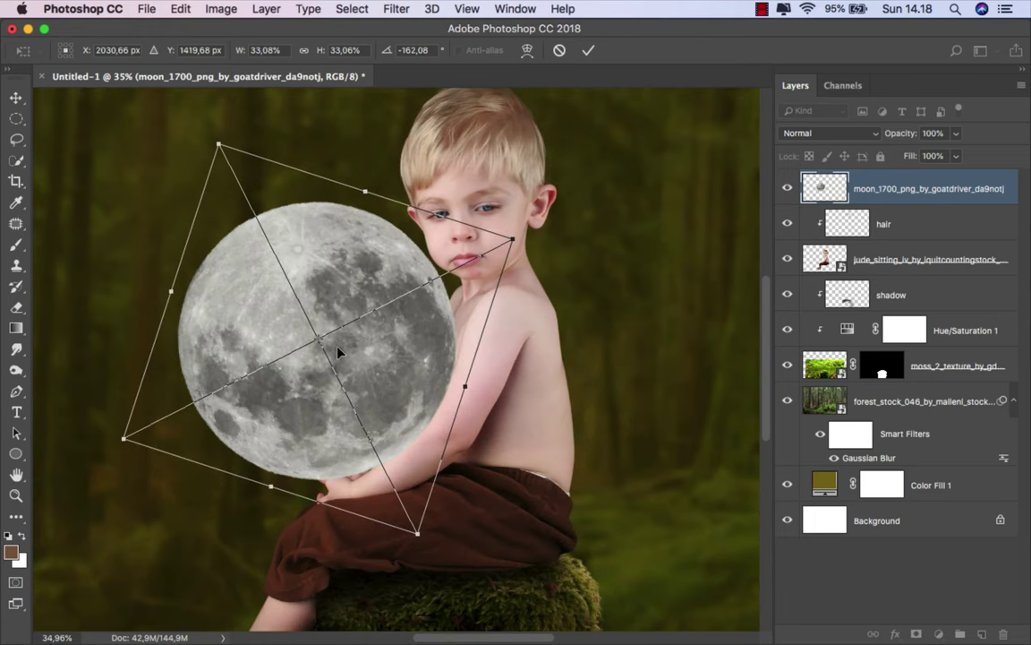
key(shift+Down)
key(shift+Down)
key(shift+Down)
key(shift+Down)
key(shift+Down)
key(shift+Down)
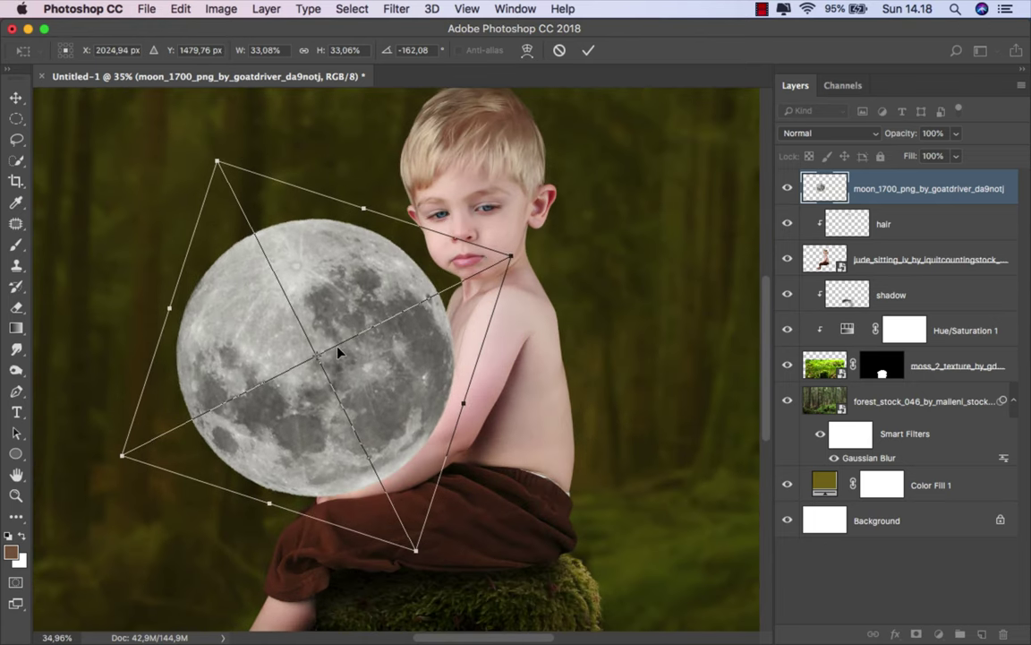
drag(211, 159, 216, 172)
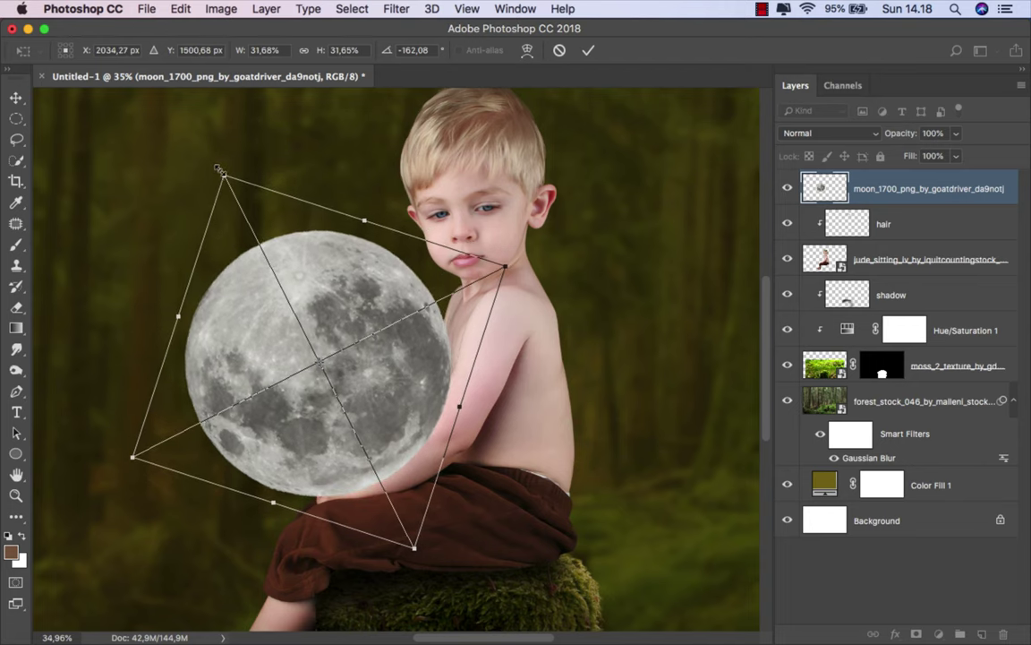
click(587, 49)
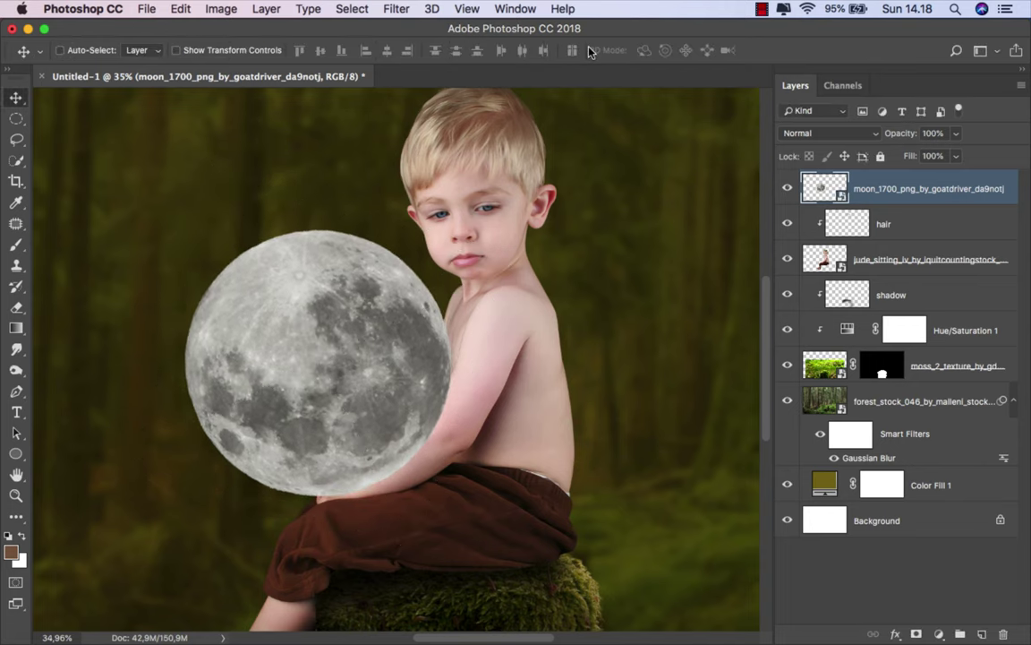
scroll(412, 345, up, 2)
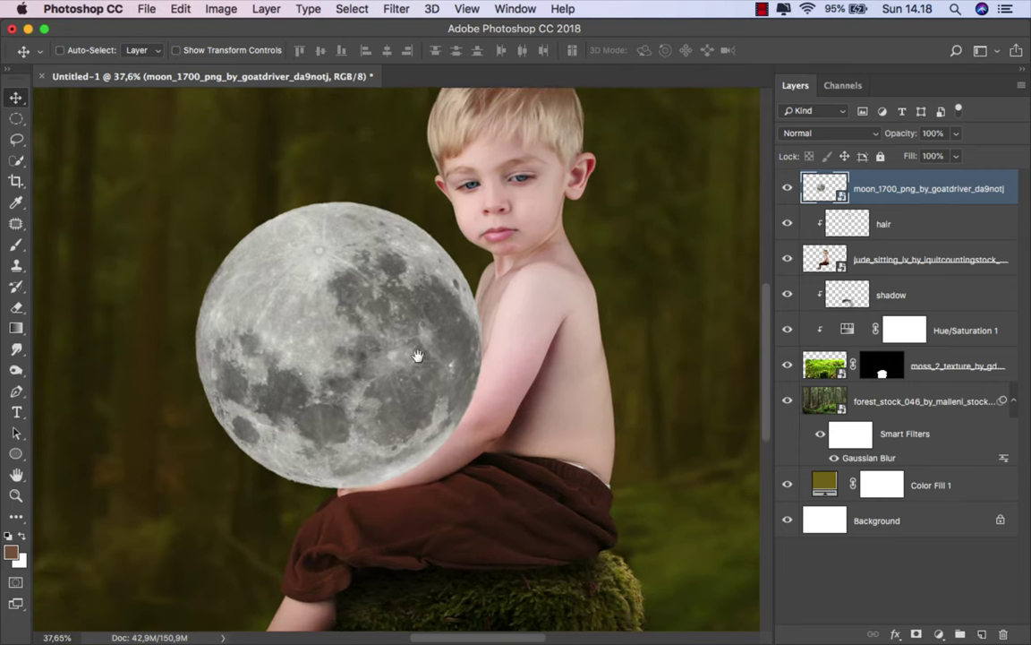
scroll(416, 357, up, 2)
Add a layer mask to the moon and set up a hard round brush at 100% opacity
click(913, 634)
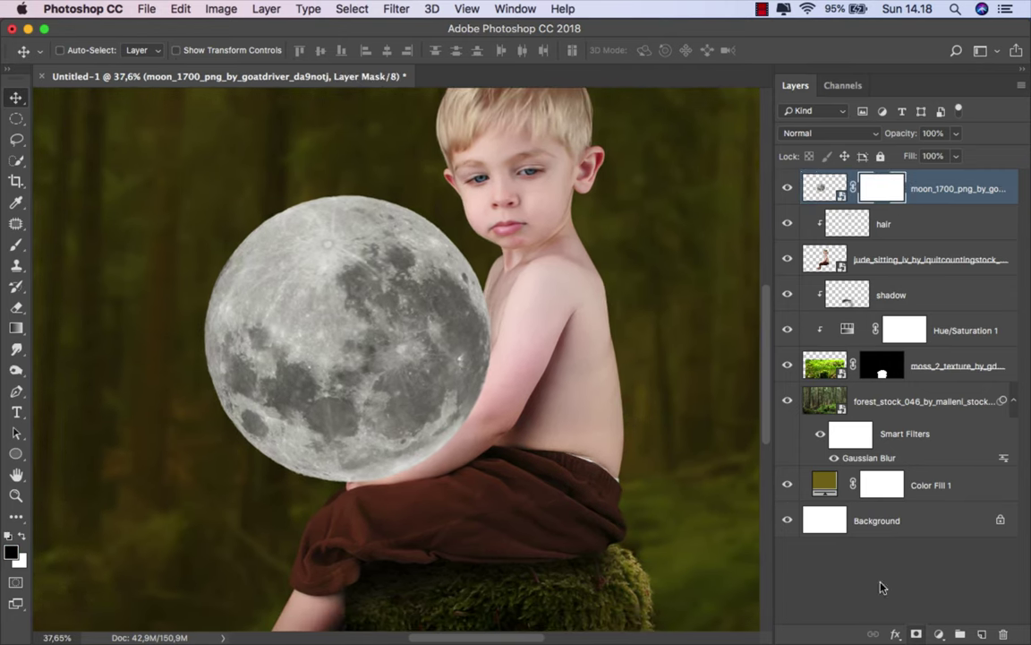
click(16, 251)
click(53, 237)
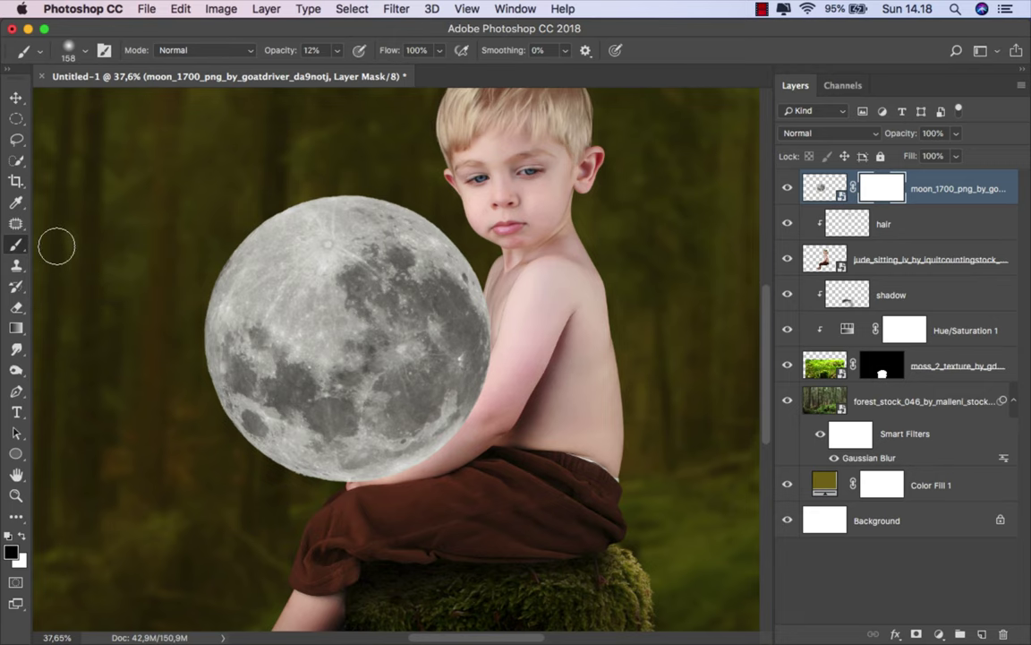
right_click(104, 249)
click(217, 417)
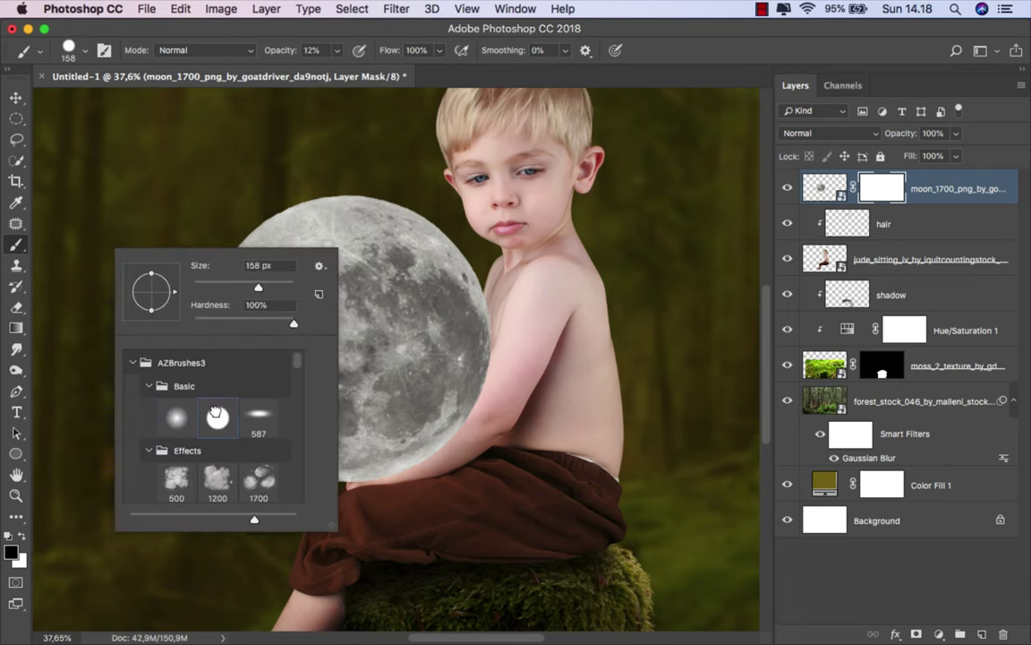
click(337, 50)
drag(337, 51, 402, 69)
scroll(519, 371, up, 2)
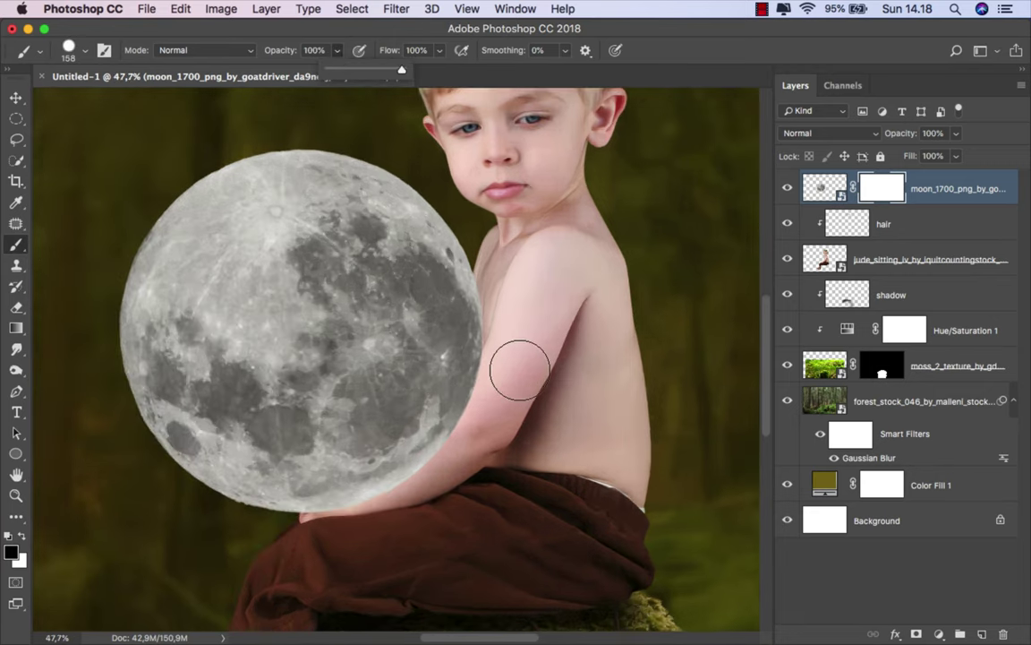
Paint black on the moon's mask where the forearm and hand overlap it
key([)
mouse_move(488, 322)
mouse_down()
mouse_move(437, 430)
mouse_move(405, 465)
mouse_move(330, 507)
mouse_move(310, 488)
mouse_move(320, 495)
mouse_up()
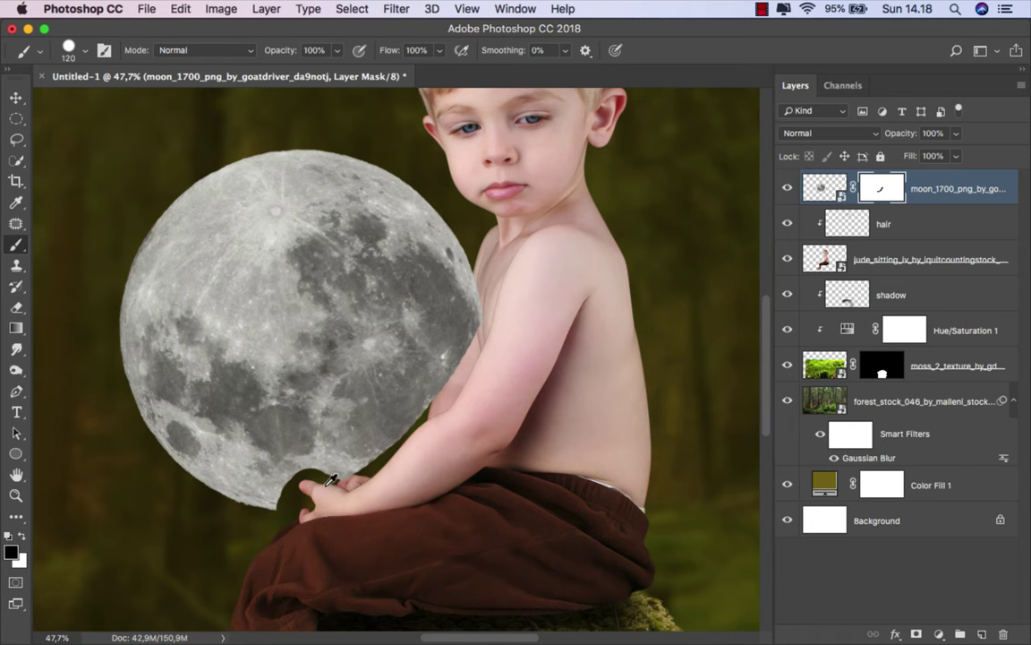
scroll(331, 481, up, 3)
scroll(309, 484, up, 3)
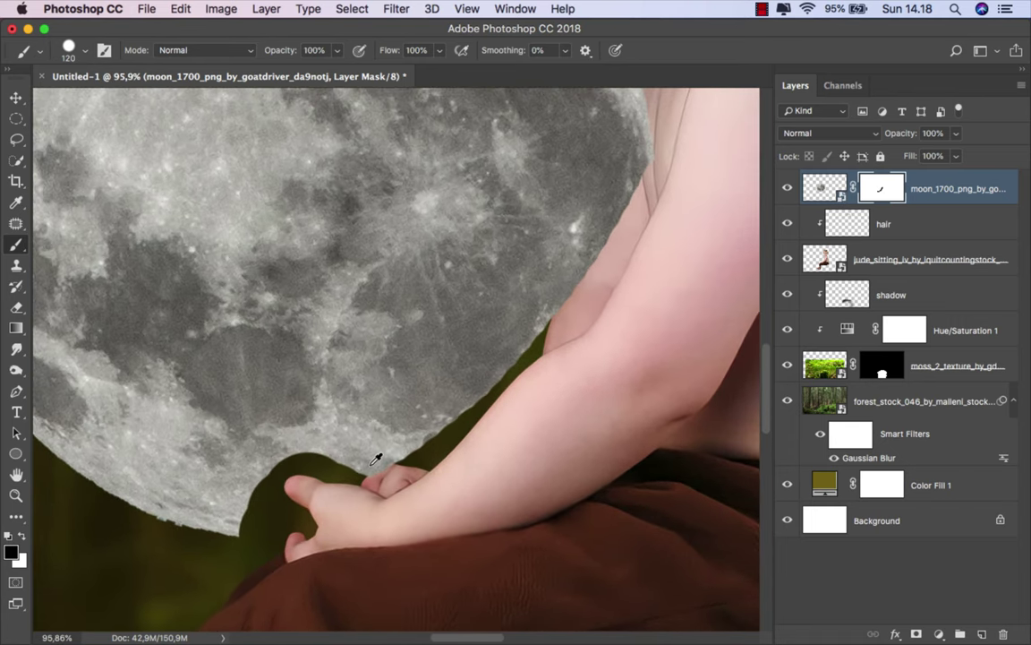
scroll(421, 430, down, 1)
scroll(463, 409, up, 2)
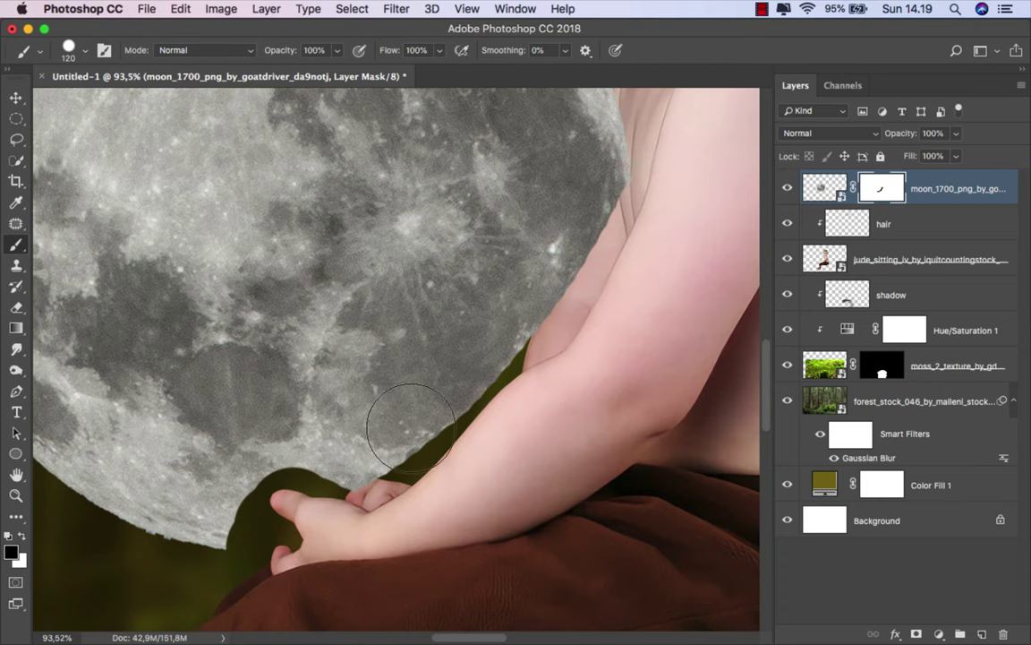
click(16, 391)
Trace a pen path from the upper arm down the forearm to the wrist
click(52, 392)
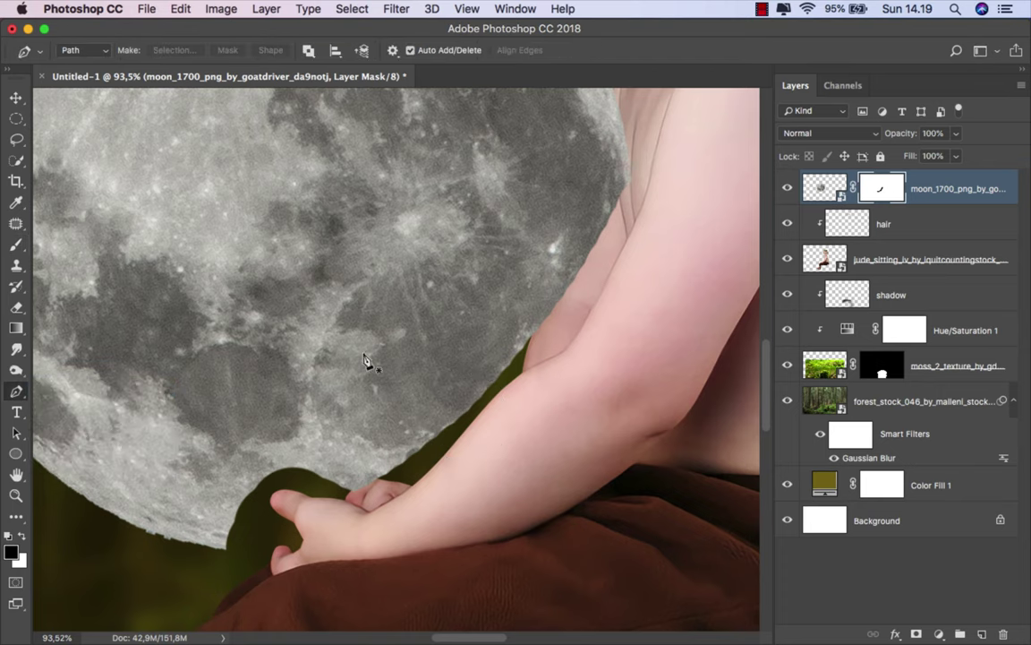
scroll(680, 150, up, 3)
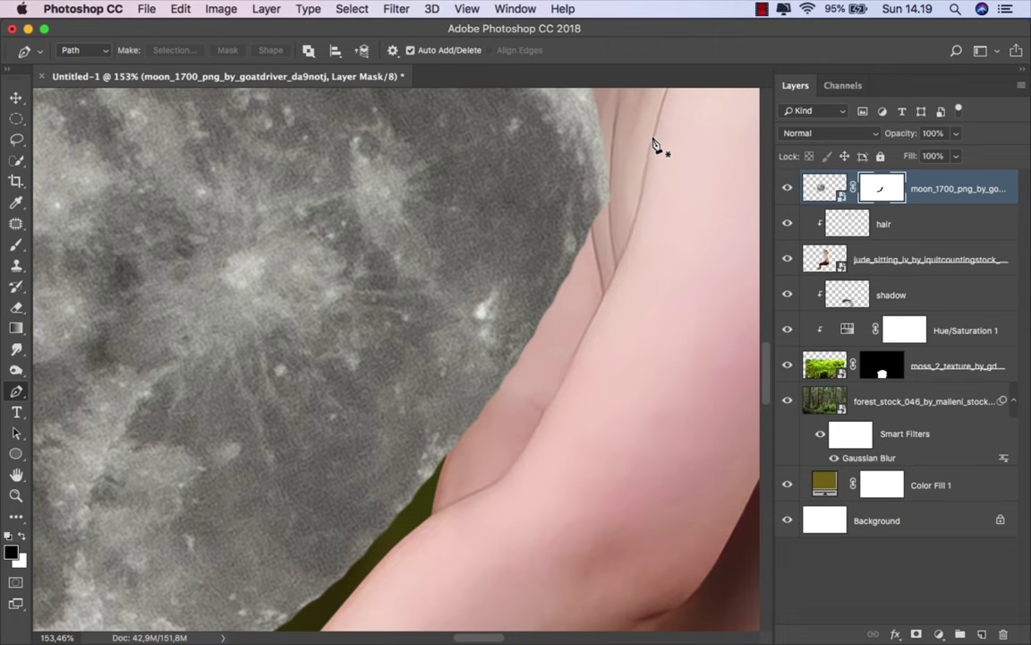
click(655, 135)
drag(630, 242, 619, 267)
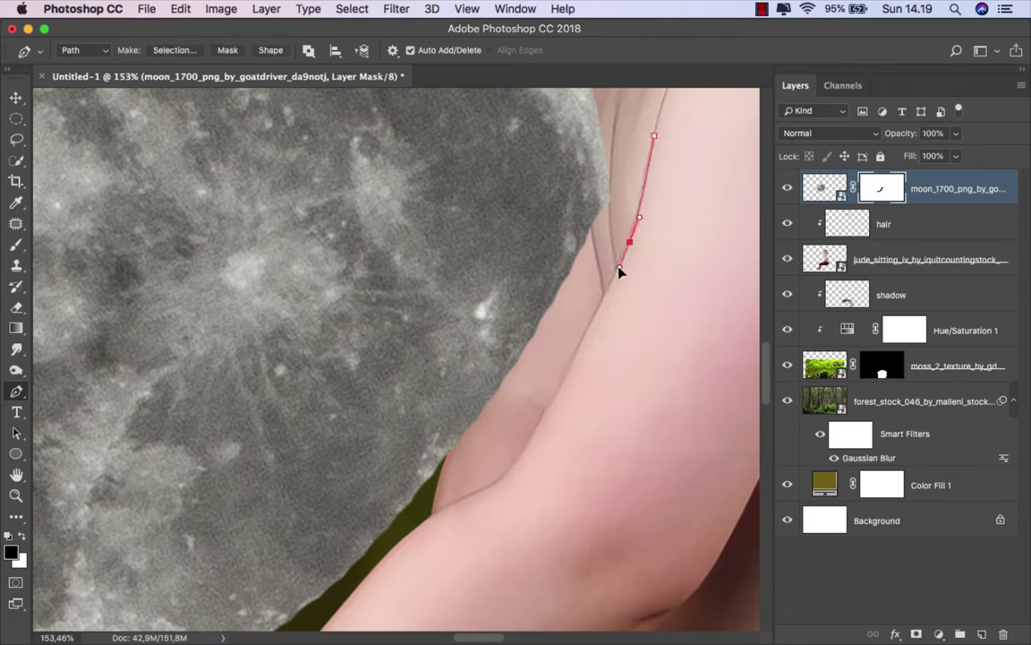
drag(532, 443, 516, 472)
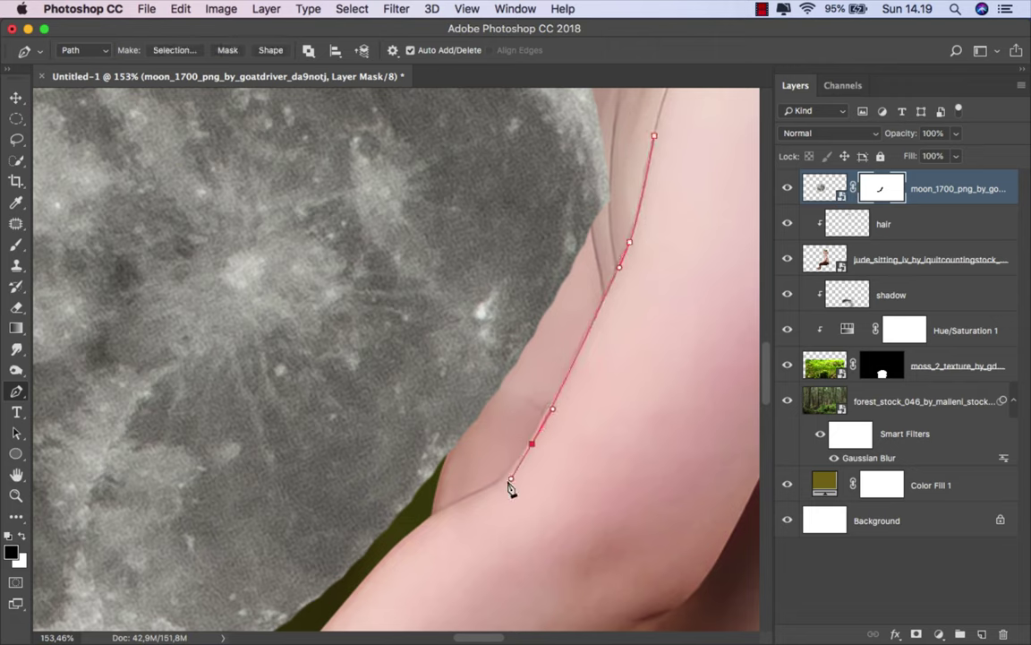
drag(458, 504, 426, 519)
scroll(537, 376, down, 5)
scroll(548, 350, left, 4)
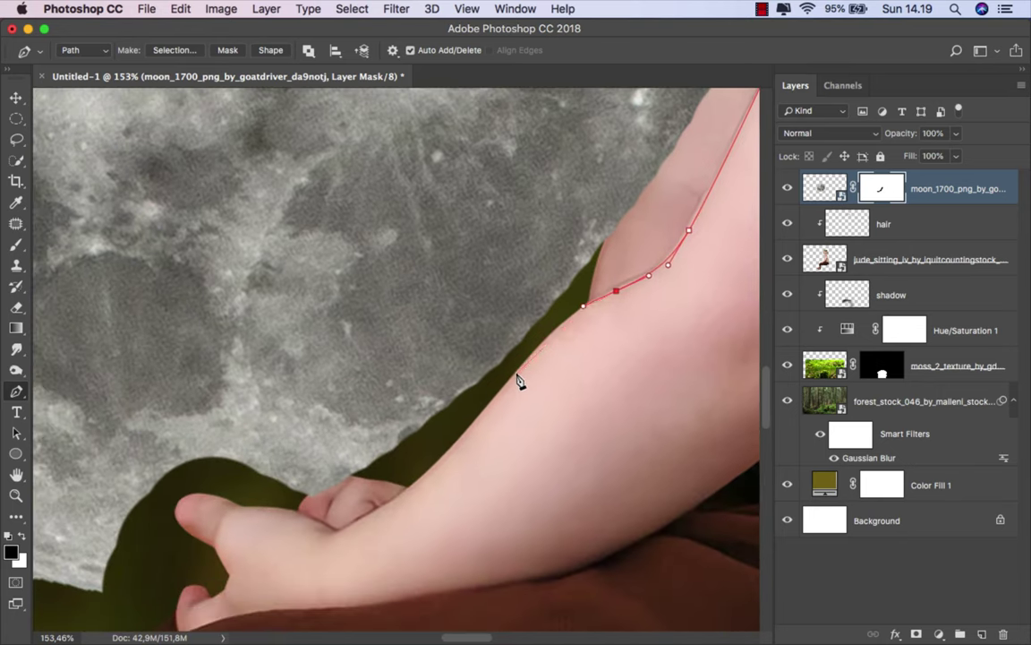
drag(518, 374, 485, 414)
drag(417, 484, 391, 507)
Continue the path along the finger edge and around the thumb
scroll(391, 513, up, 2)
scroll(391, 513, up, 2)
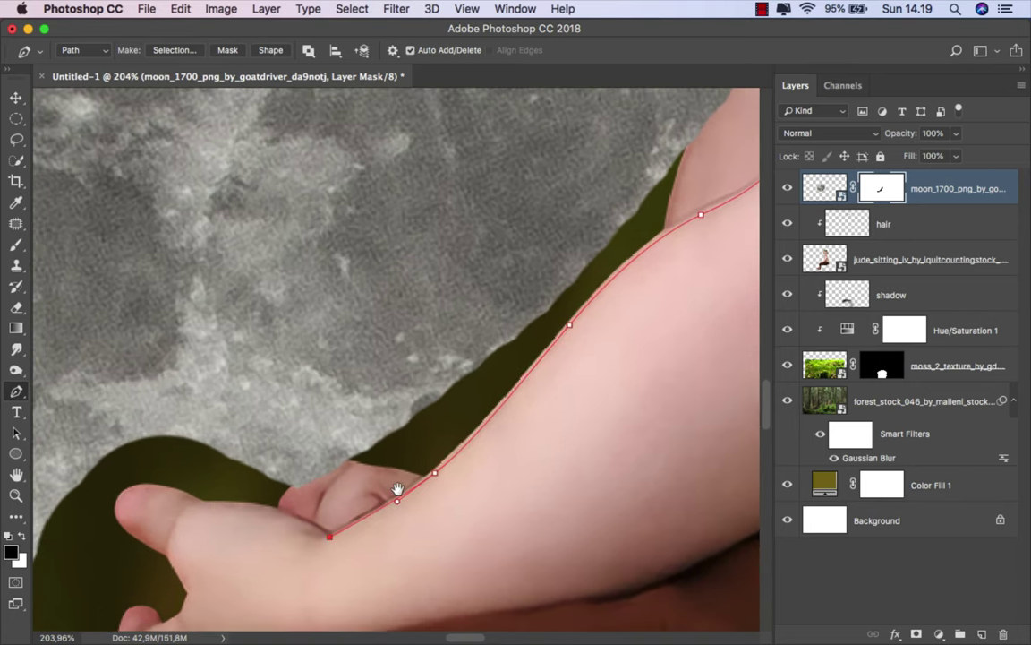
scroll(395, 488, up, 2)
scroll(416, 403, up, 1)
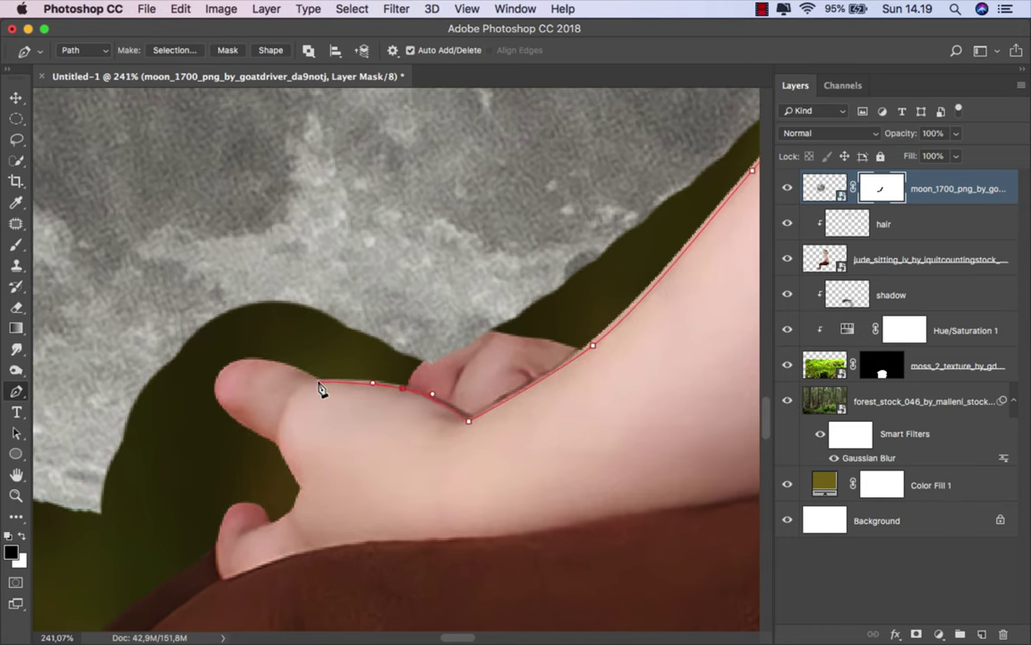
mouse_move(319, 381)
mouse_down()
mouse_move(263, 367)
mouse_move(215, 391)
mouse_move(239, 426)
mouse_up()
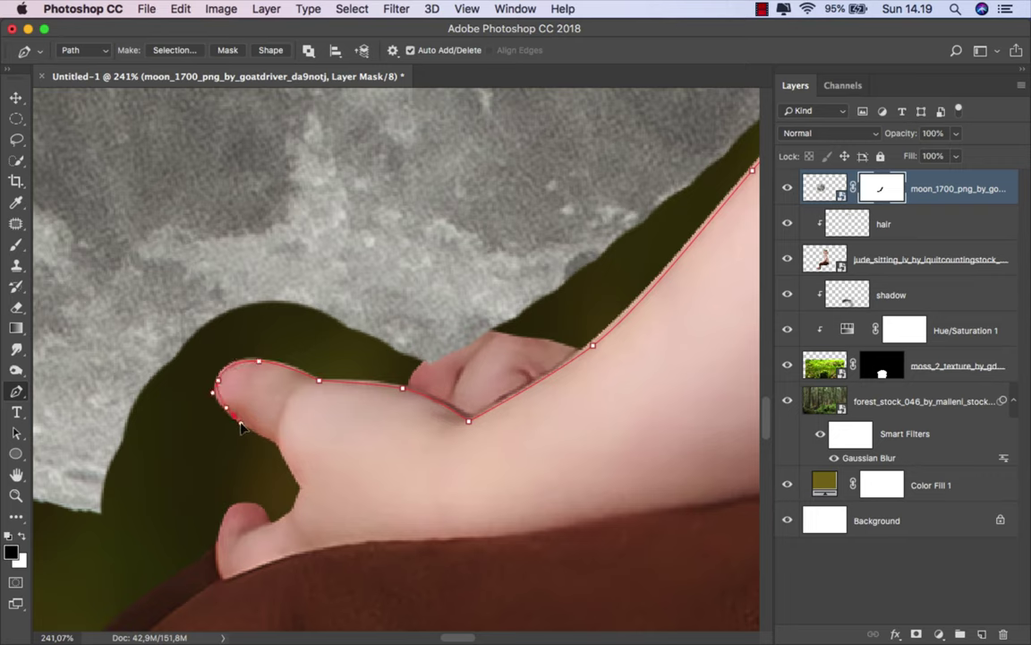
drag(277, 441, 301, 509)
click(290, 516)
mouse_move(268, 526)
mouse_down()
mouse_move(249, 506)
mouse_move(322, 479)
mouse_up()
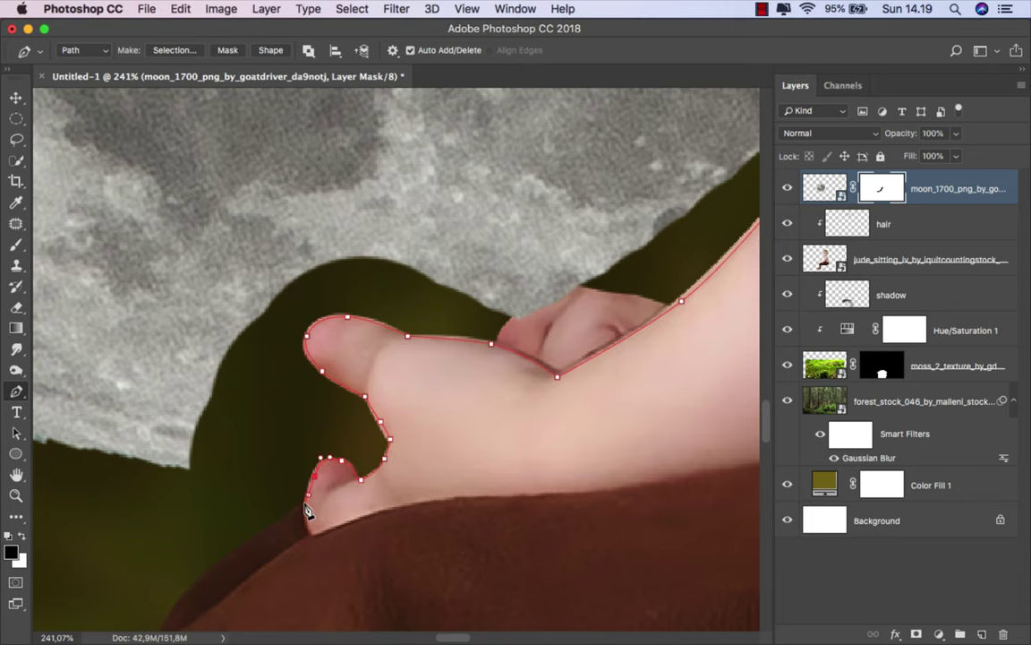
scroll(308, 498, down, 1)
scroll(308, 498, down, 1)
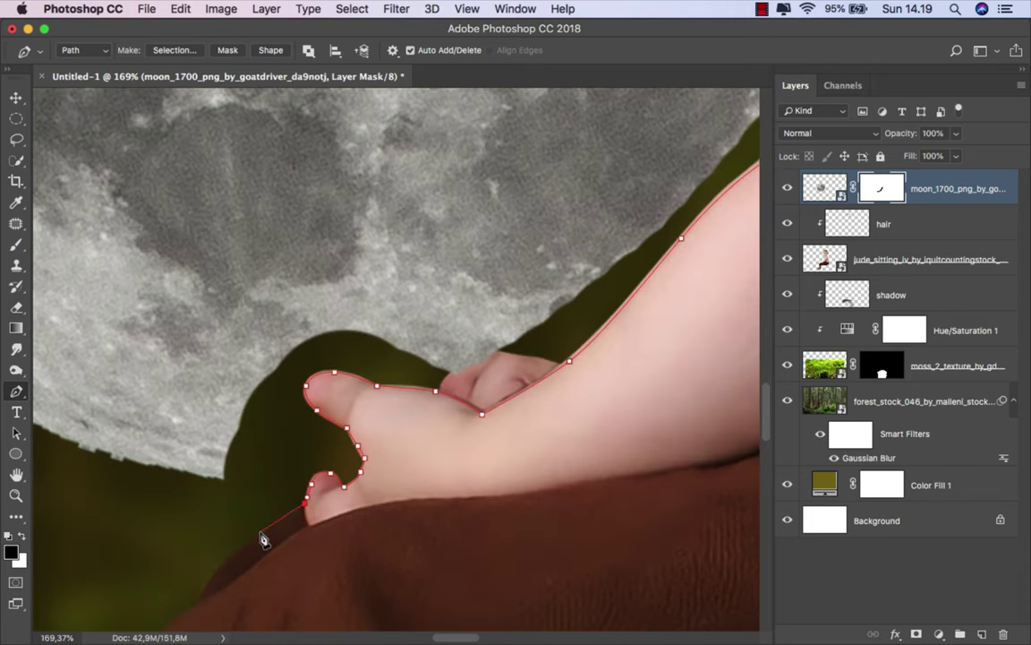
Extend the path out across the moon to the shoulder and close it
click(260, 535)
click(184, 506)
click(207, 352)
scroll(229, 313, down, 2)
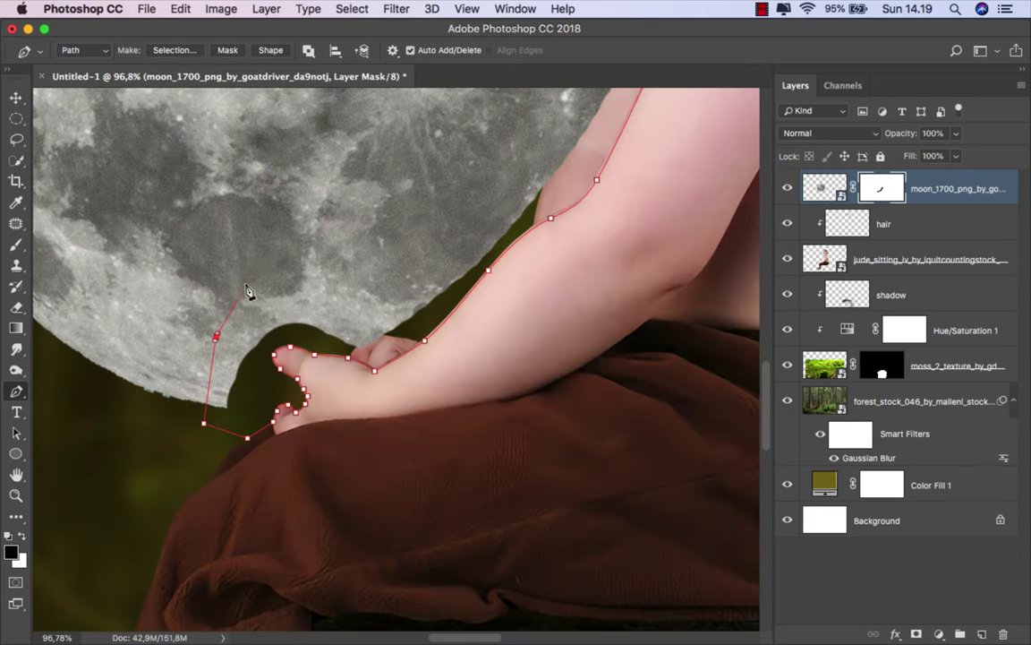
click(390, 170)
drag(398, 164, 231, 428)
drag(452, 123, 415, 177)
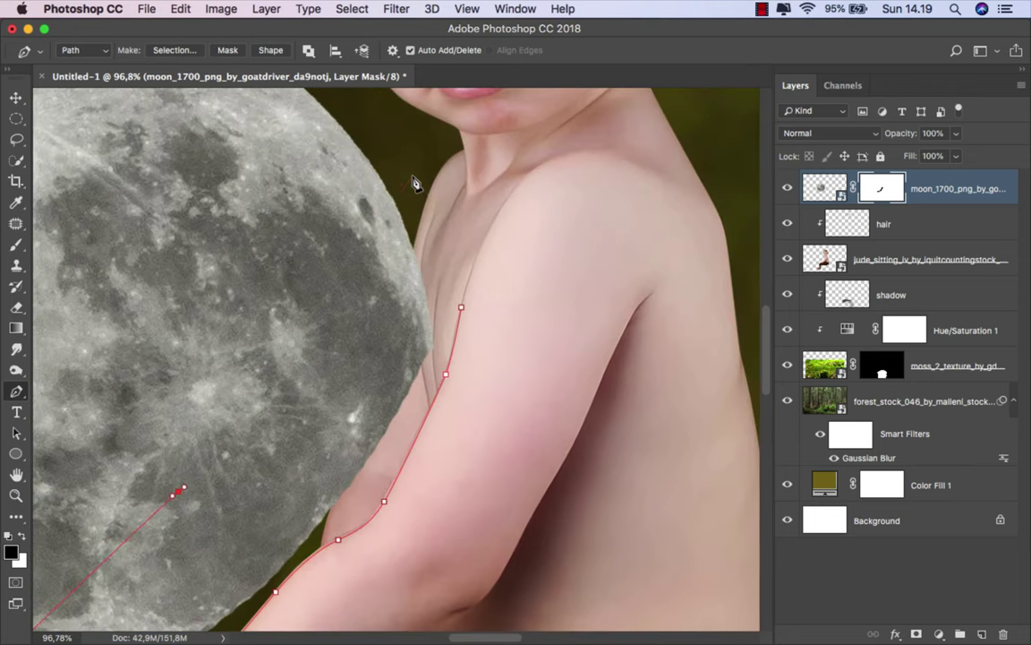
click(413, 176)
click(460, 250)
click(461, 307)
scroll(453, 316, down, 3)
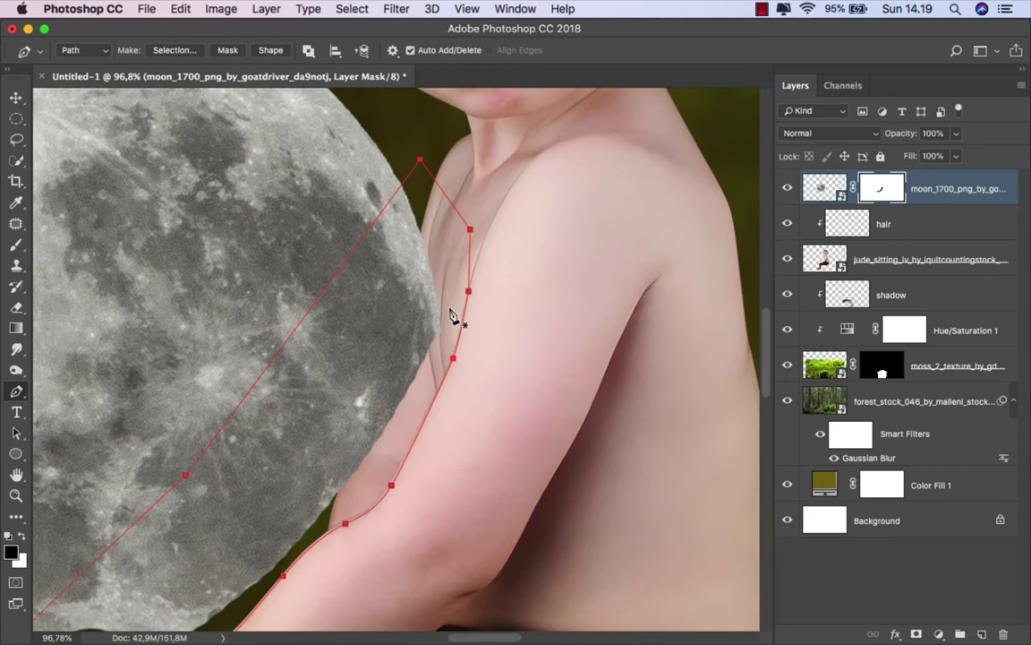
scroll(452, 304, left, 3)
Turn the arm path into a selection and set the brush to 198 px
right_click(451, 285)
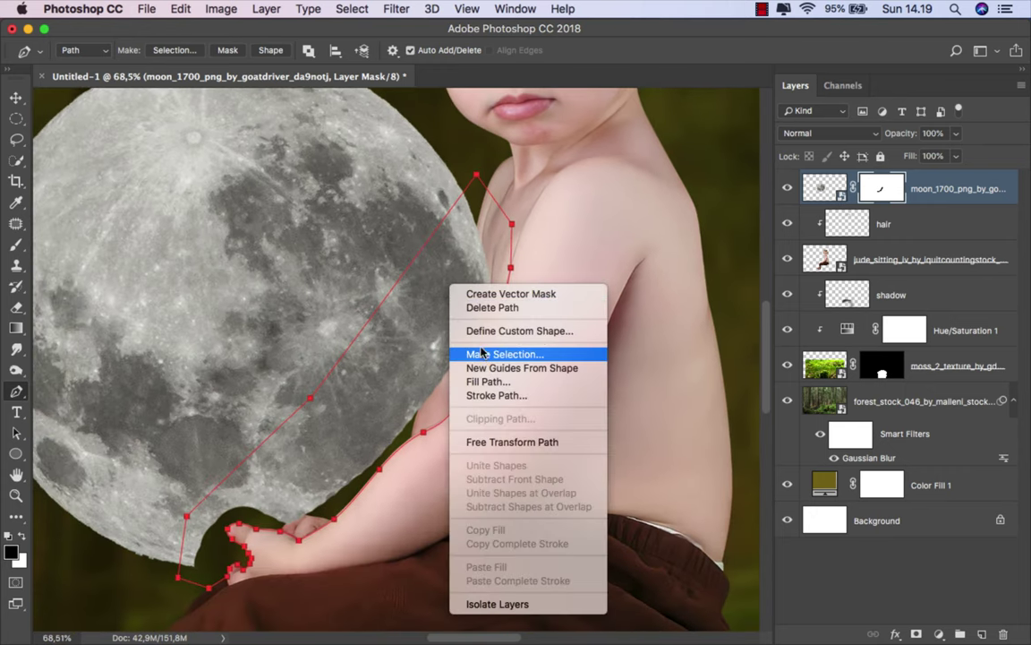
click(503, 354)
click(605, 237)
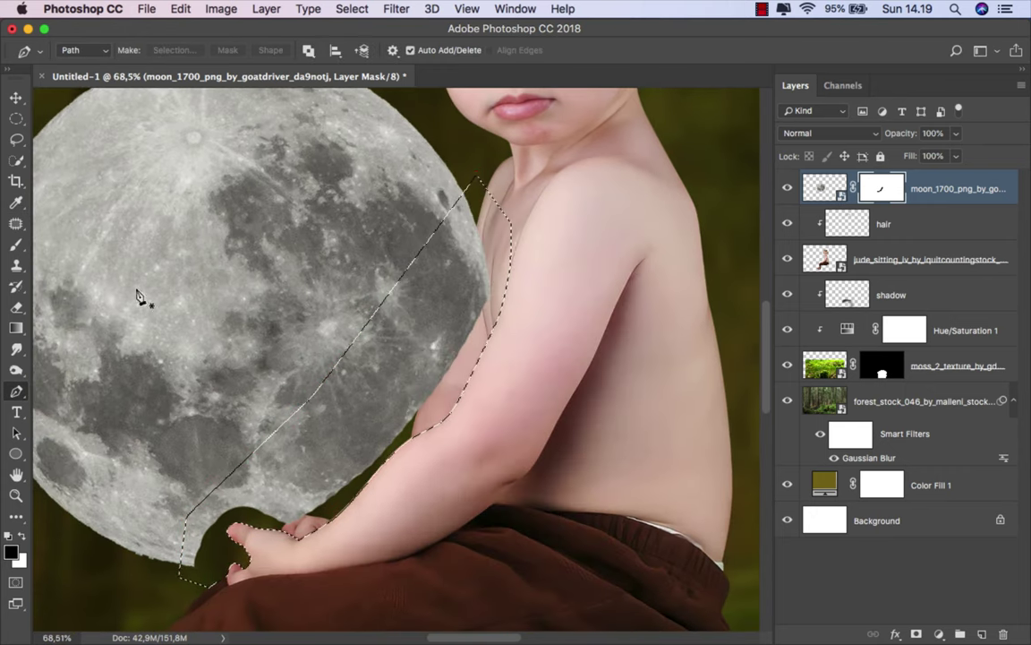
click(17, 244)
click(81, 244)
drag(340, 237, 412, 240)
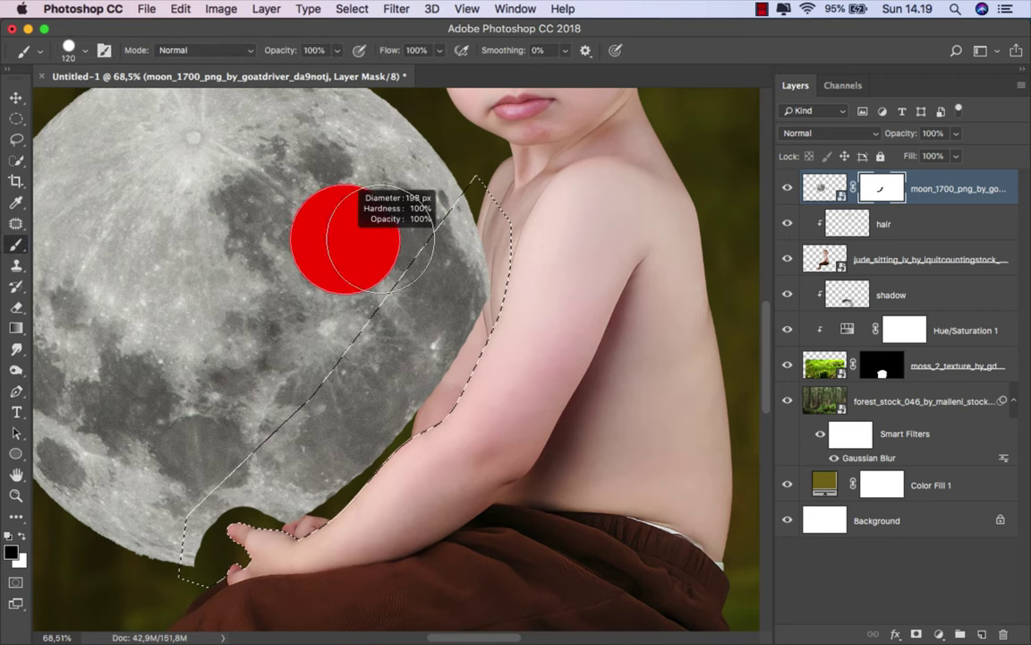
click(472, 296)
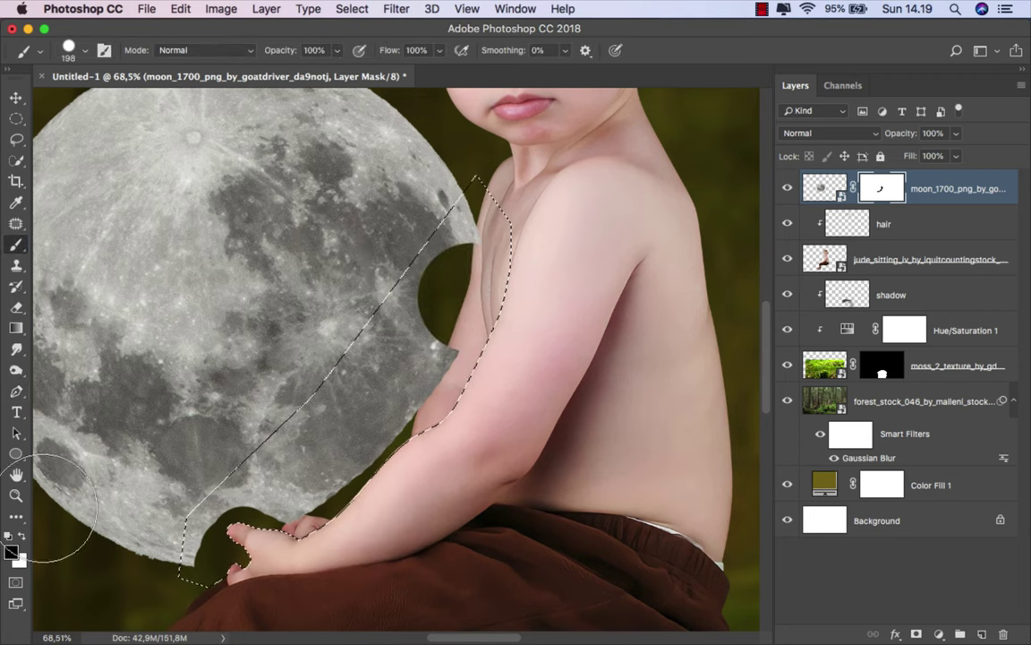
Paint white on the mask to restore the moon up to the arm edge, then deselect
click(22, 538)
mouse_move(412, 250)
mouse_down()
mouse_move(443, 278)
mouse_move(442, 361)
mouse_move(359, 448)
mouse_move(210, 448)
mouse_move(179, 537)
mouse_move(298, 512)
mouse_up()
scroll(299, 513, up, 1)
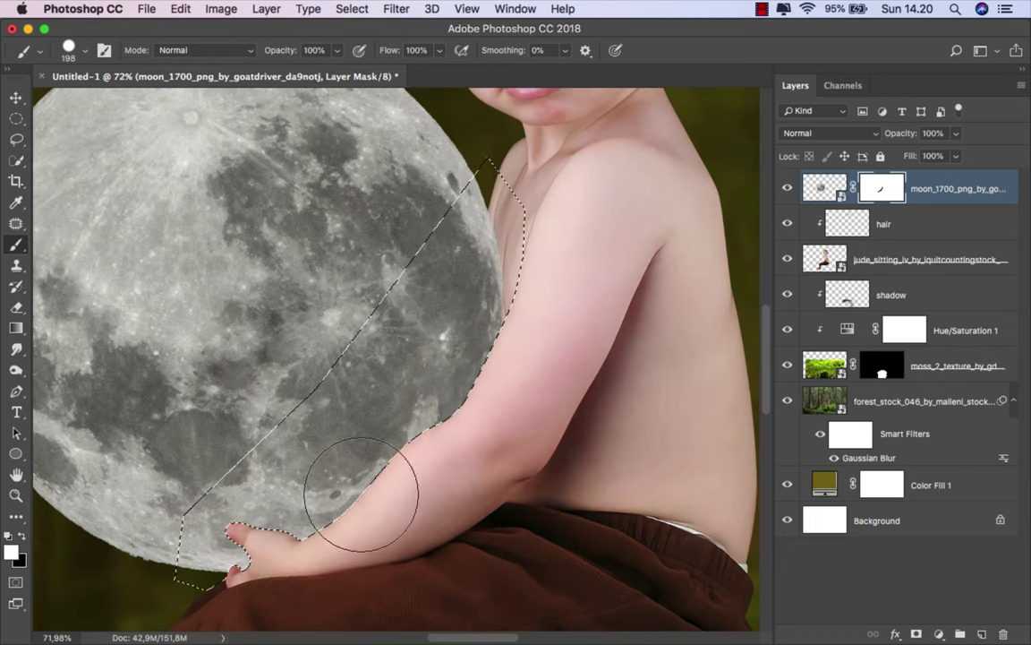
scroll(409, 356, down, 3)
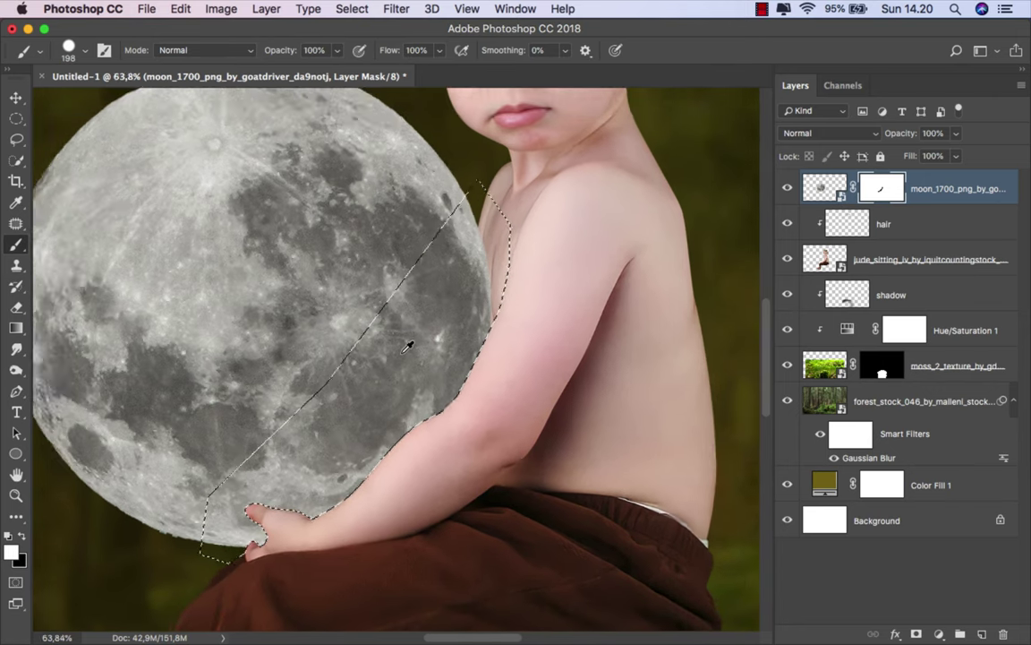
click(352, 9)
click(381, 41)
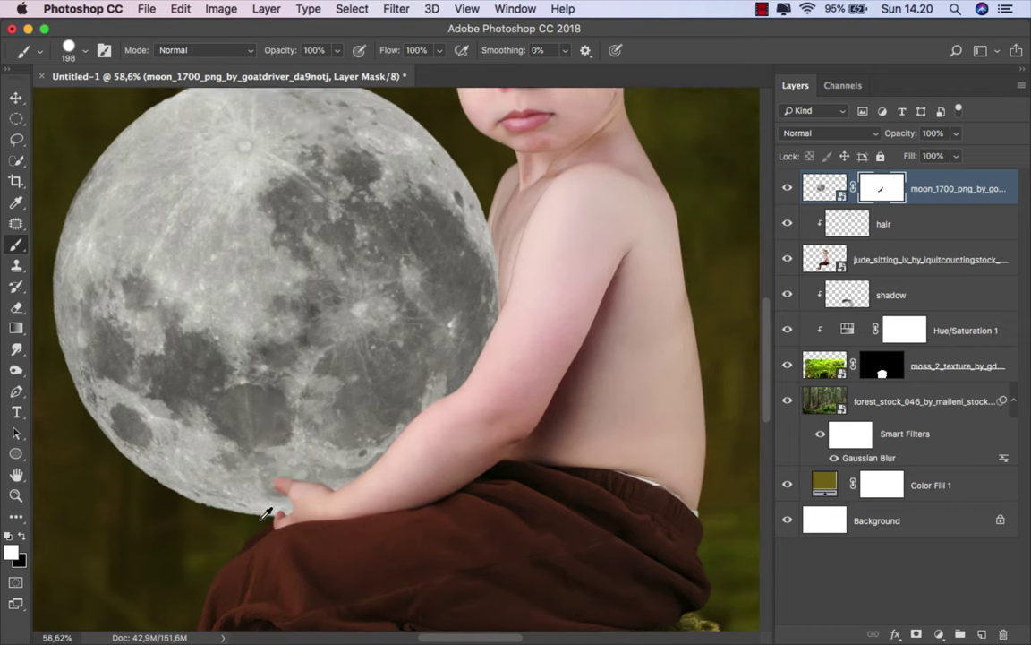
Touch up the mask along the thumb edge with a 12 px brush
scroll(269, 524, up, 5)
right_click(424, 392)
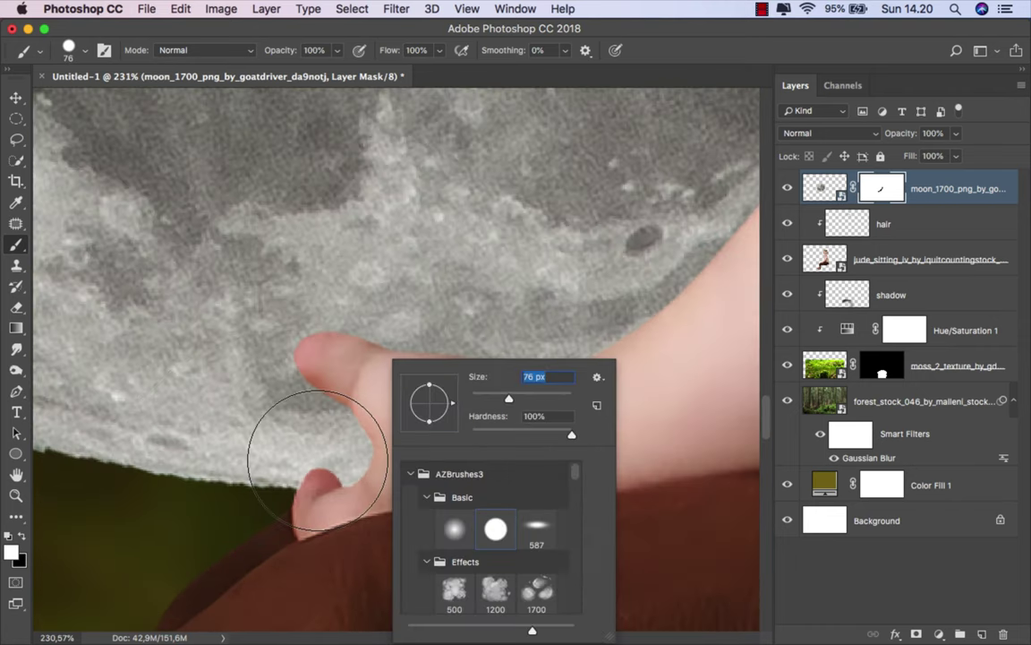
mouse_move(322, 438)
mouse_down()
mouse_move(319, 458)
mouse_move(253, 476)
mouse_up()
scroll(344, 470, up, 3)
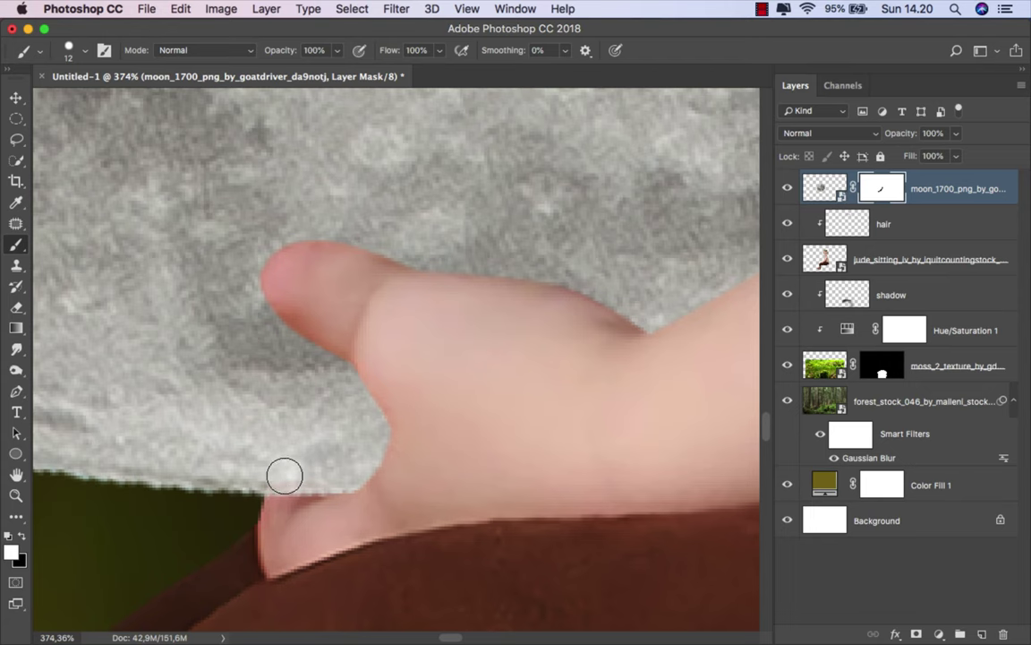
scroll(322, 449, down, 8)
scroll(365, 378, down, 4)
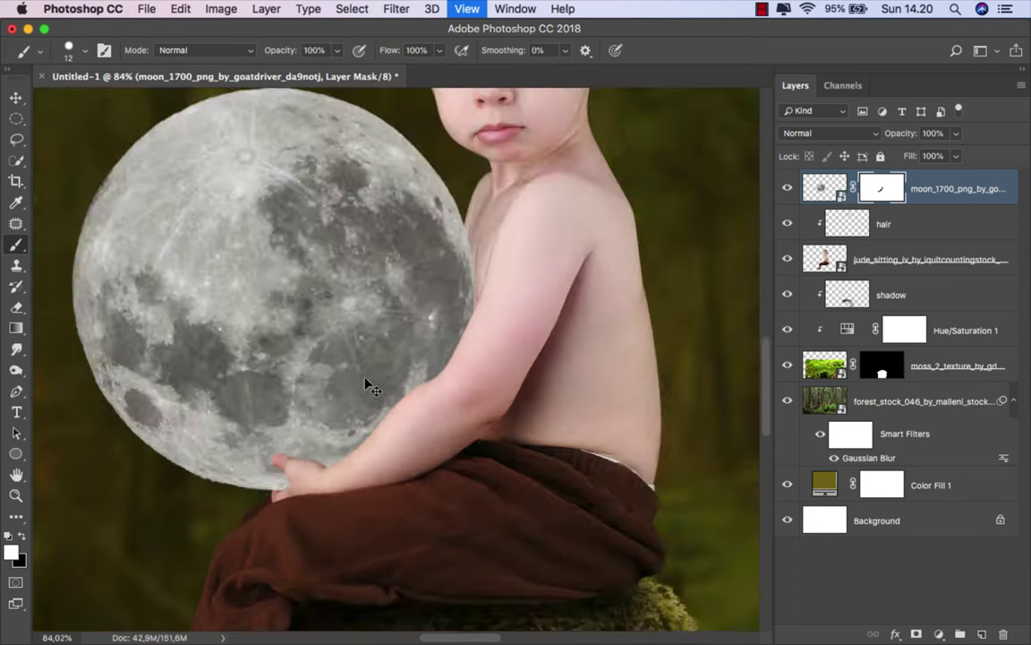
scroll(366, 378, down, 4)
Add a colorized Hue/Saturation adjustment clipped to the moon at Hue 21, Saturation 62
key(ctrl+2)
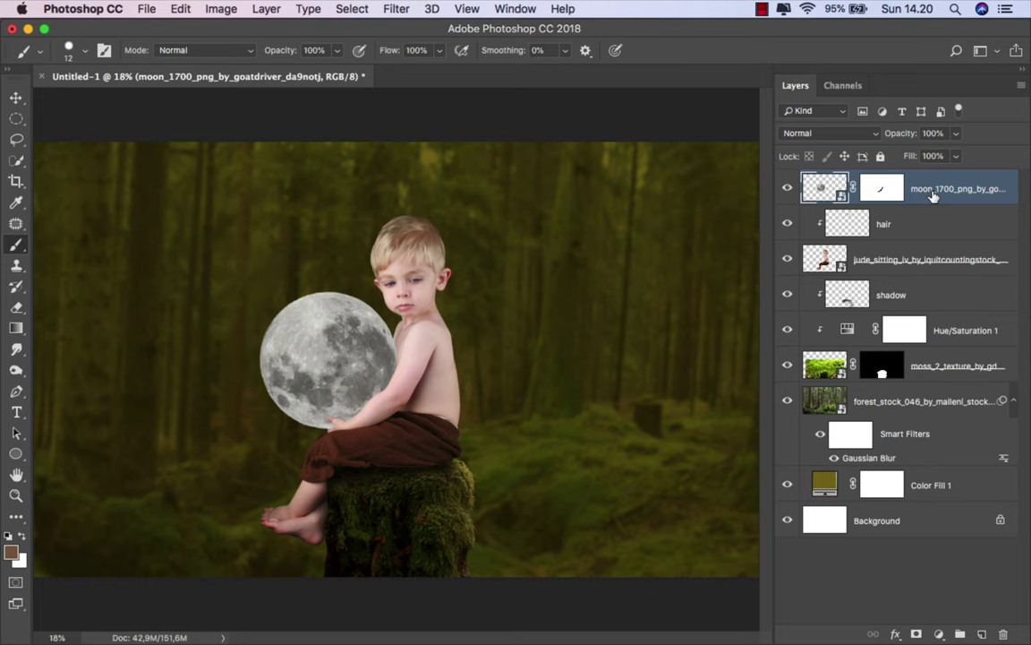
key(v)
click(938, 633)
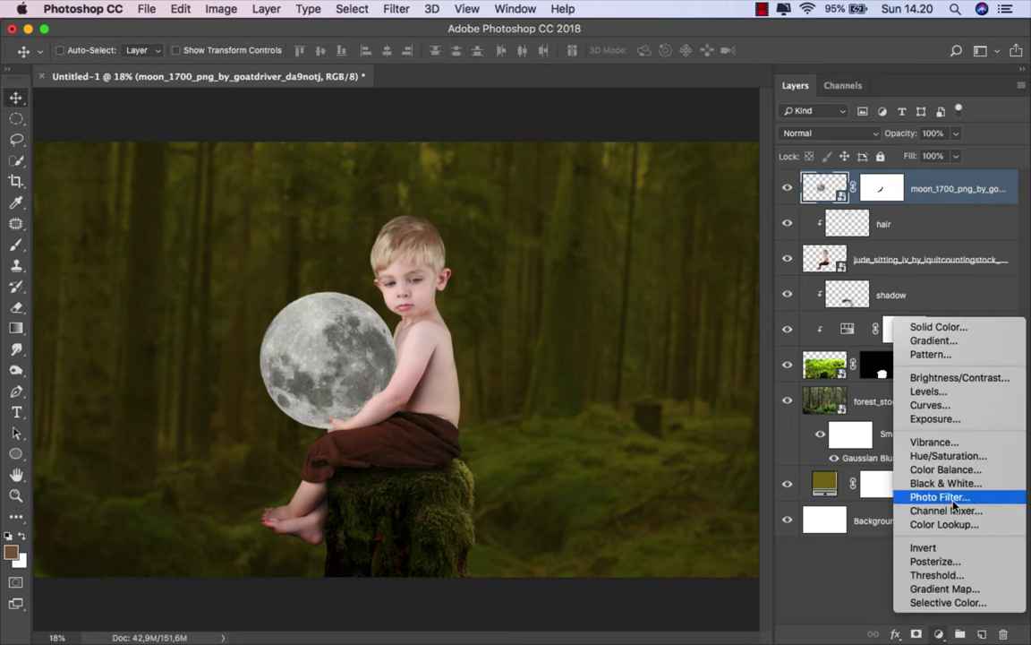
click(940, 394)
click(654, 536)
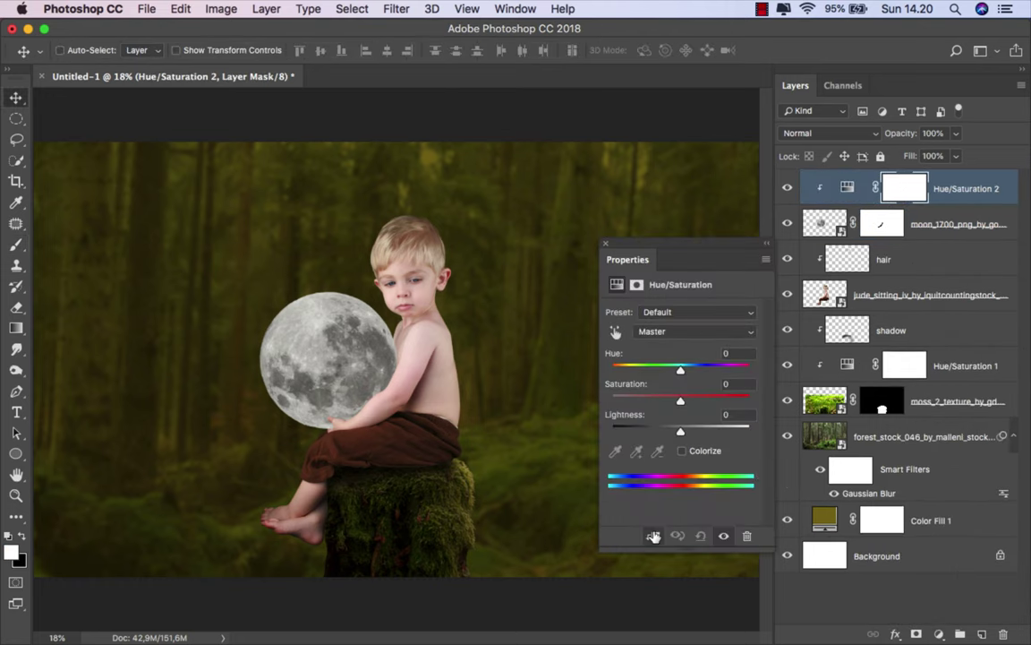
click(682, 452)
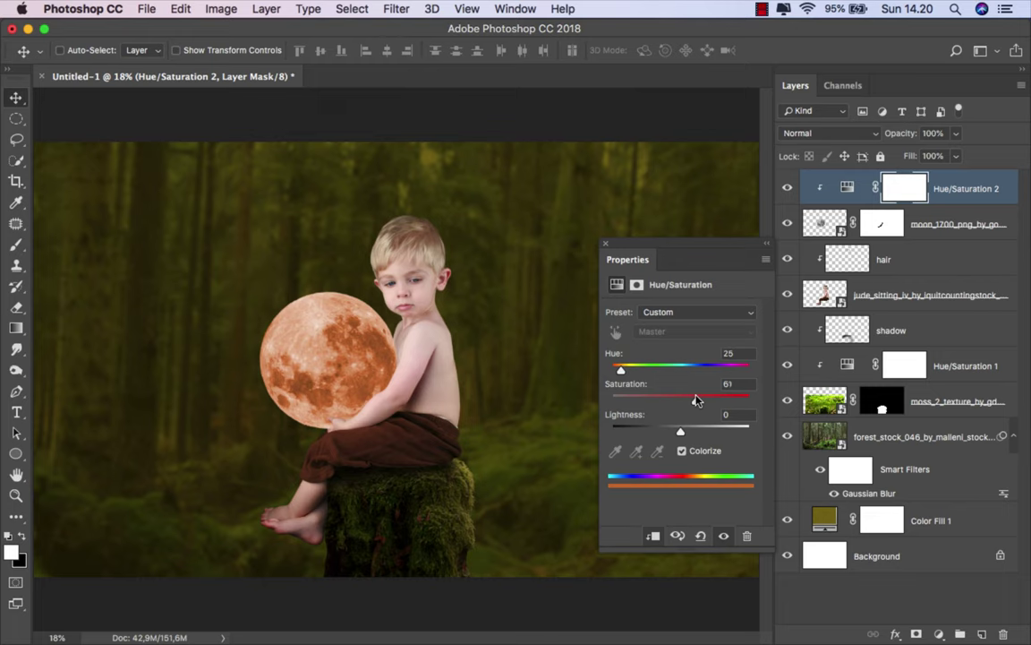
drag(693, 398, 699, 400)
Toggle Hue/Saturation 2's visibility to compare the moon with and without its orange tint
click(606, 244)
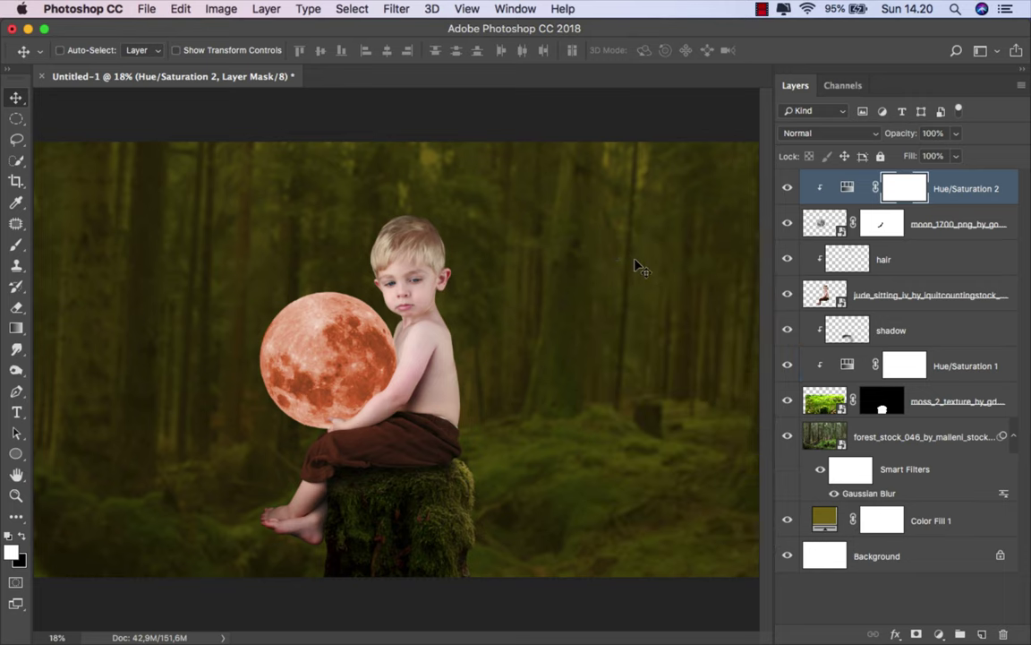
click(788, 187)
click(788, 187)
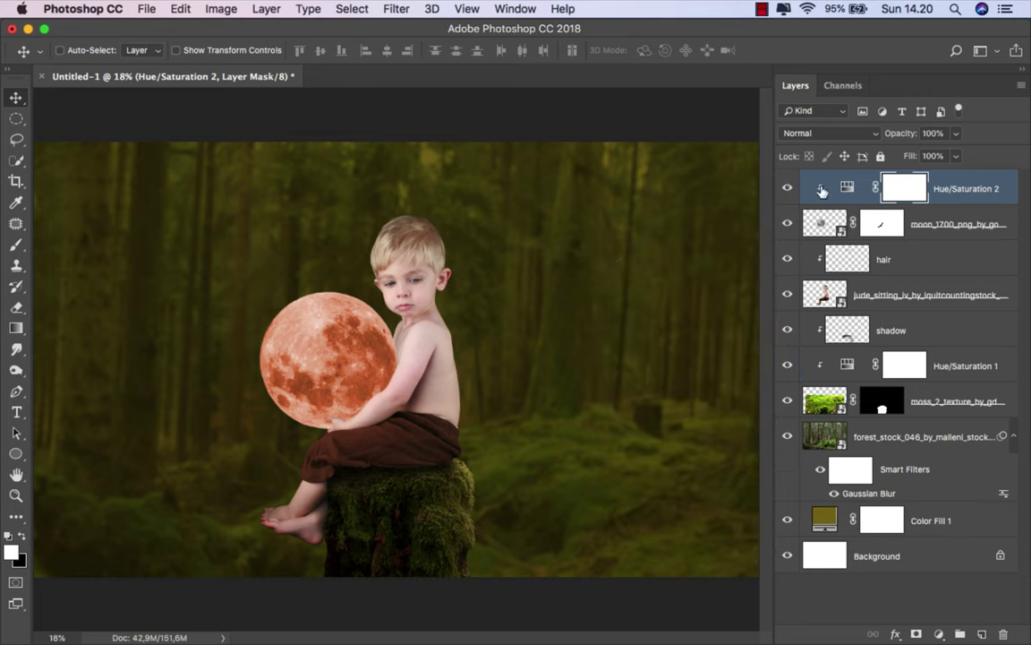
click(949, 193)
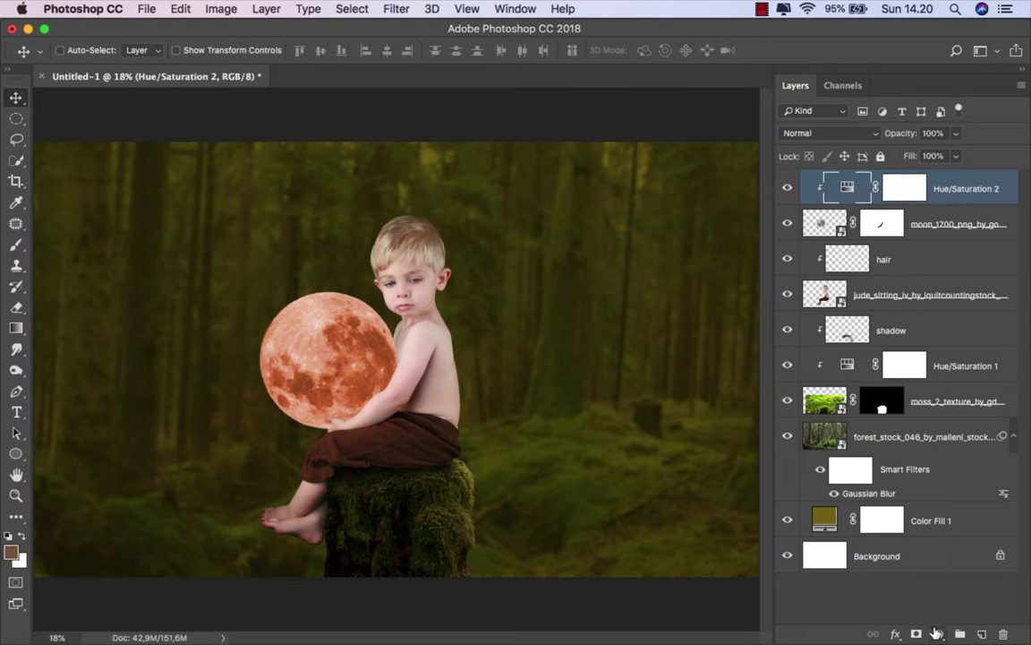
Add a third Hue/Saturation adjustment clipped to the moon, colorized, in Screen blend mode
click(940, 634)
click(956, 464)
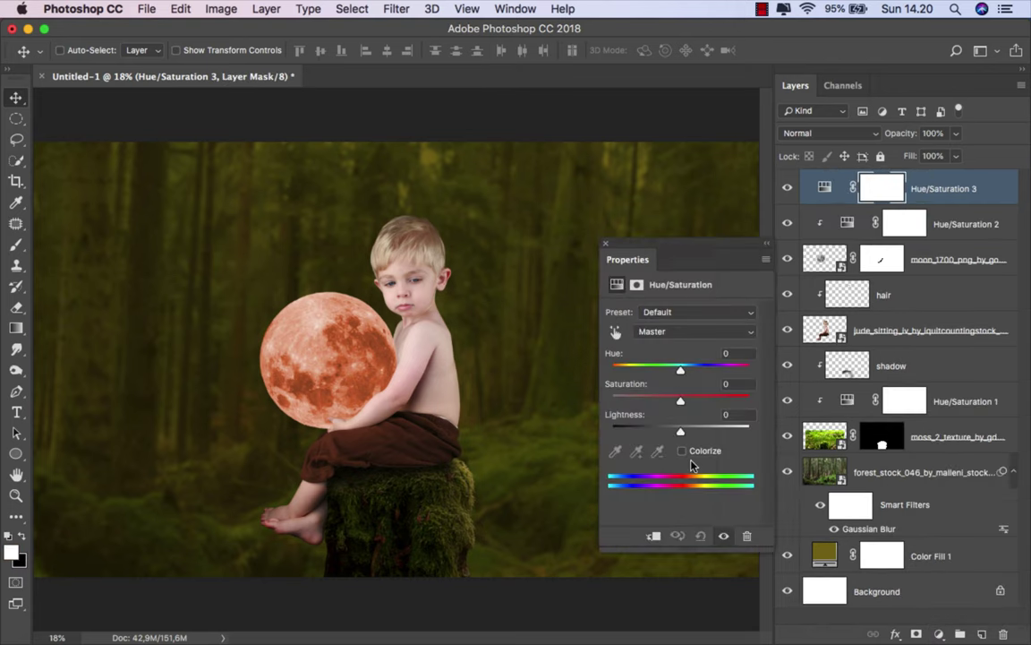
click(655, 535)
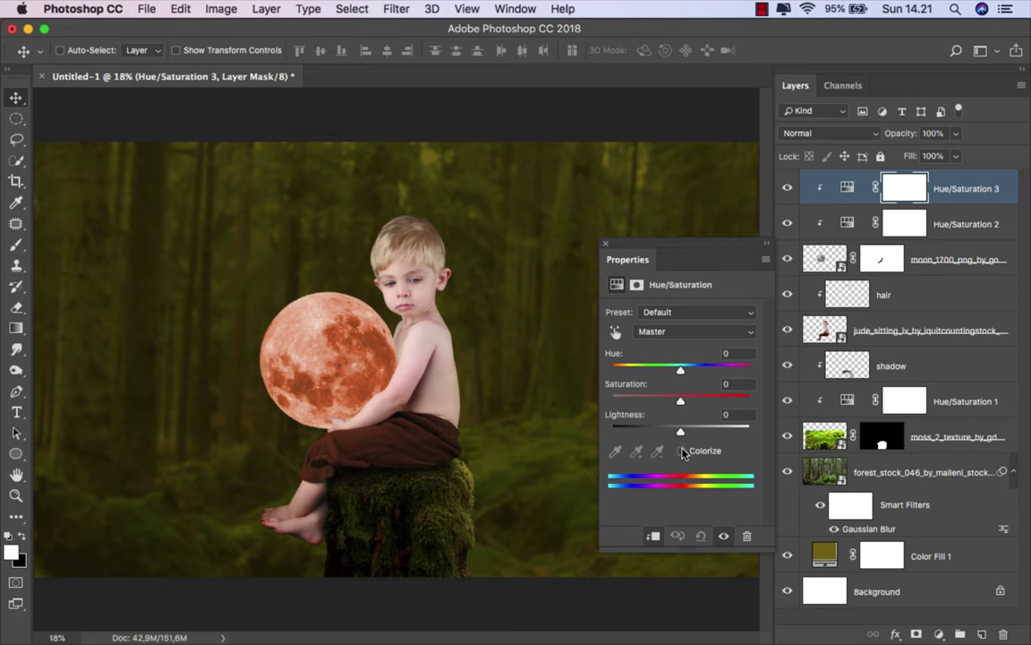
click(683, 452)
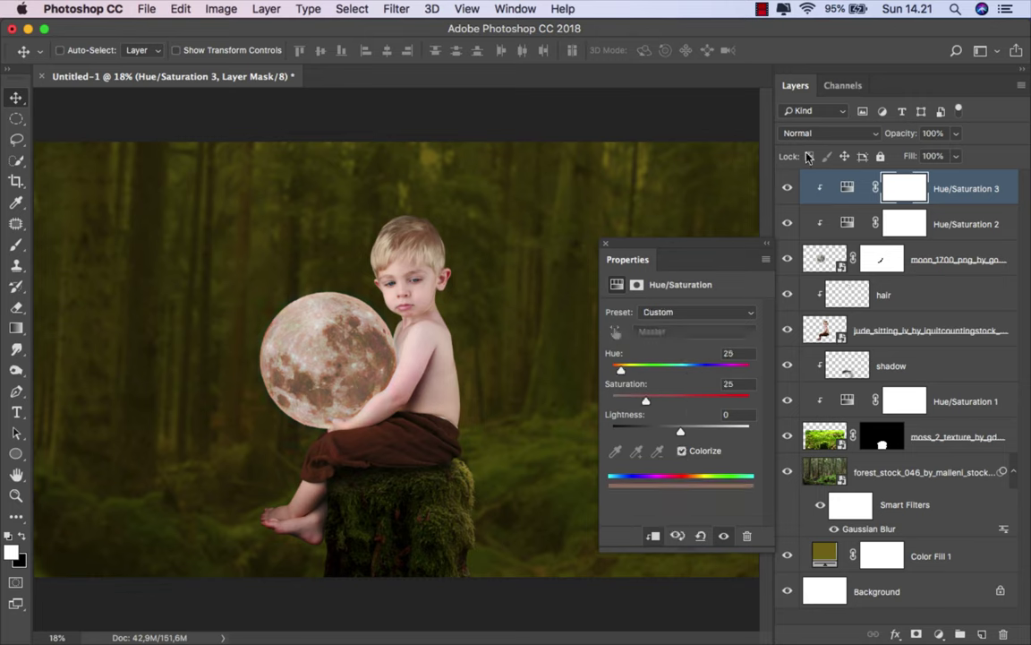
click(825, 133)
click(819, 248)
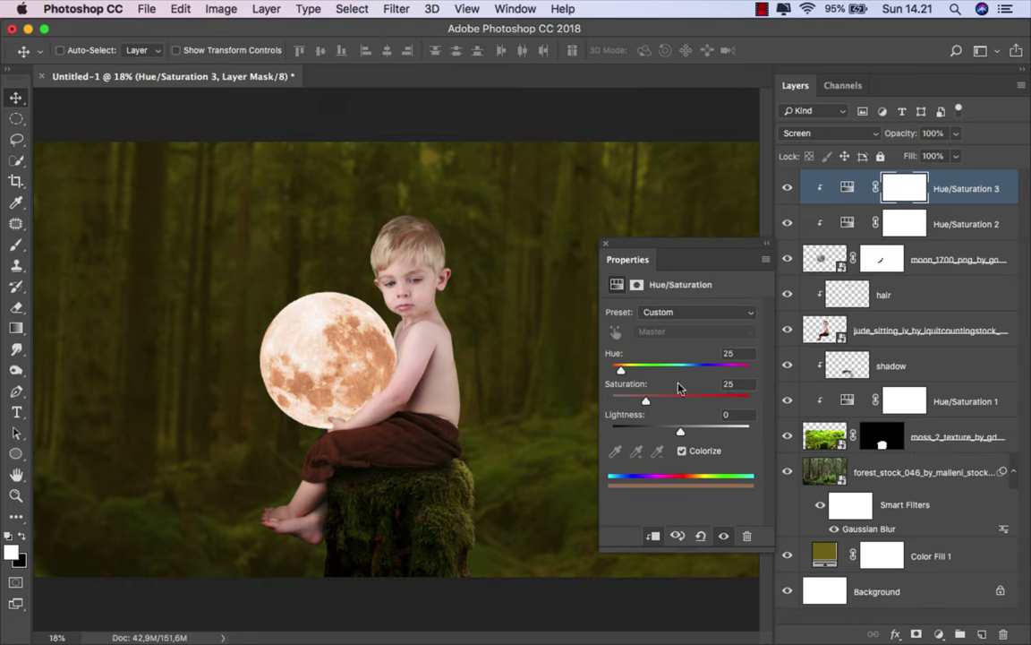
Set its Saturation to 100 and Hue to 40, then compare the golden and orange tints
drag(647, 401, 767, 395)
drag(623, 372, 627, 372)
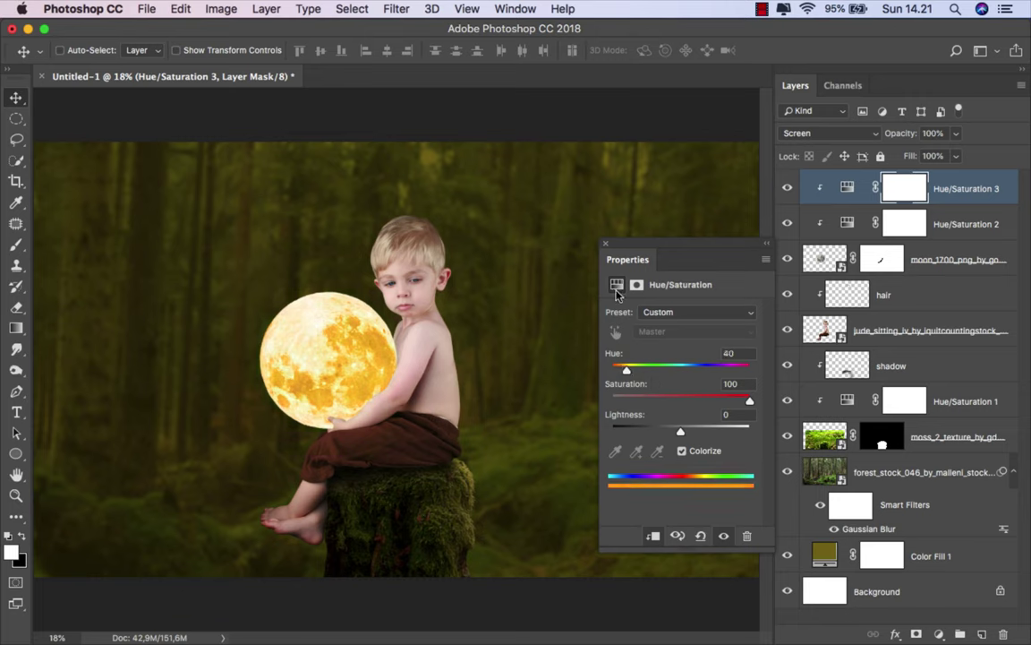
click(605, 243)
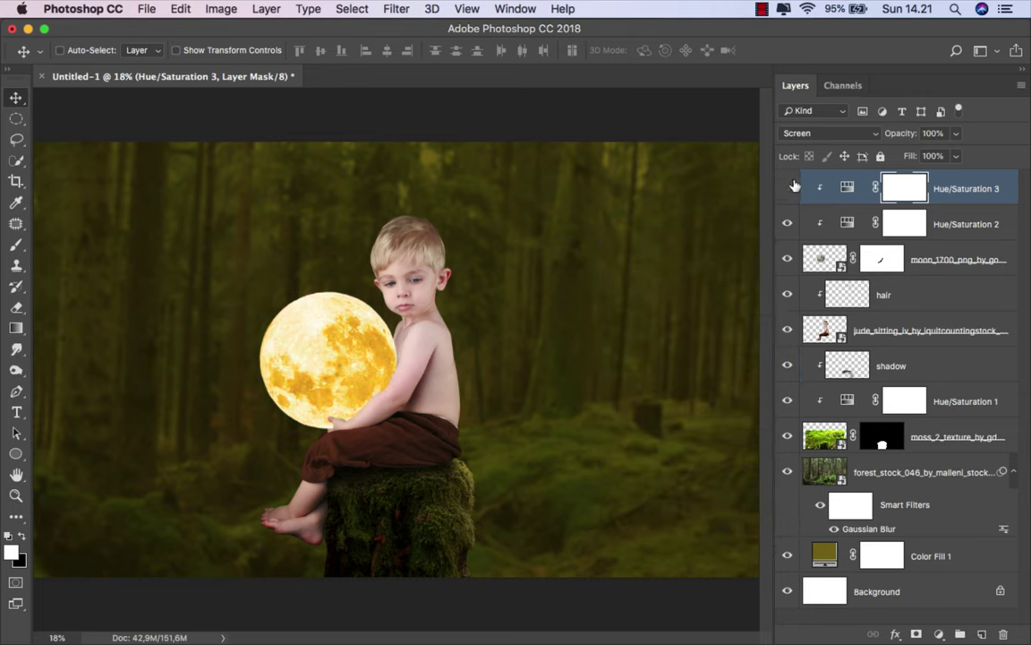
click(793, 185)
click(789, 223)
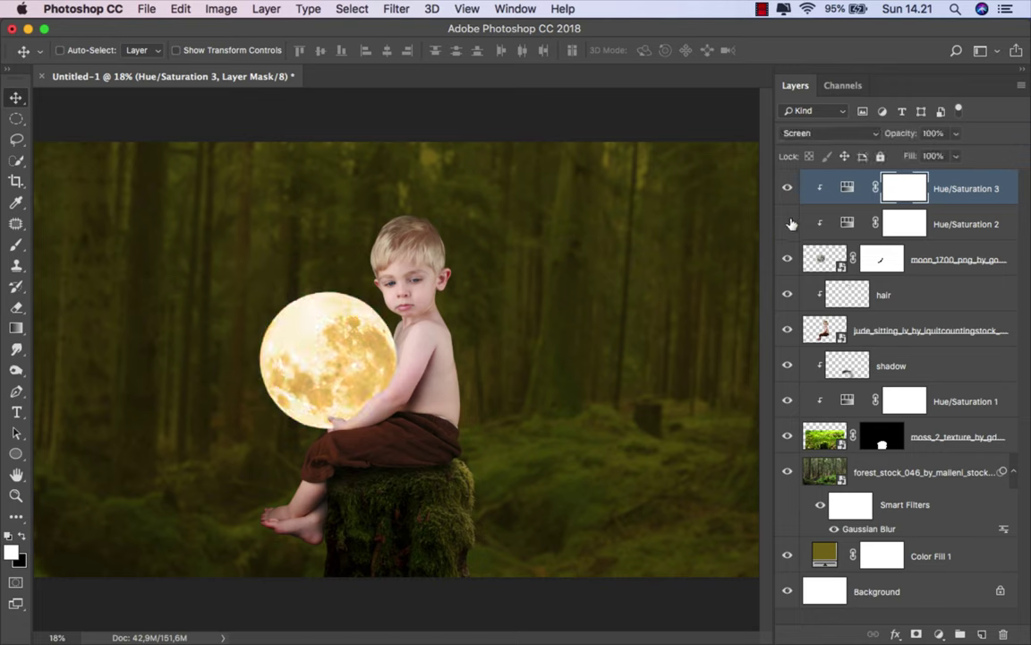
key(super+2)
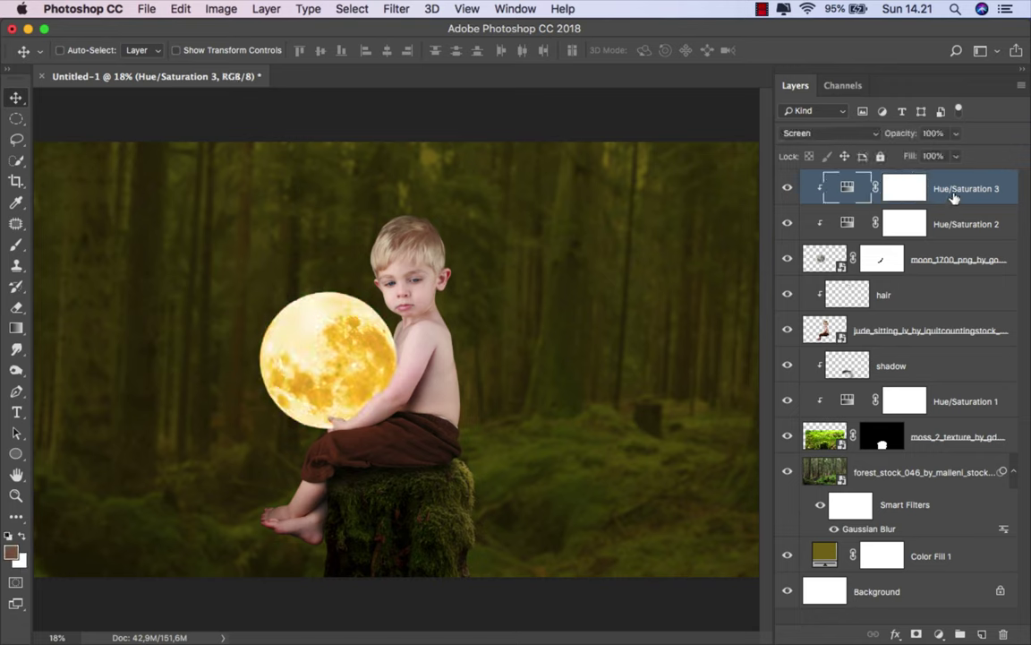
Apply Shadows/Highlights to the boy's layer with Shadows 0 and Highlights 30
click(895, 340)
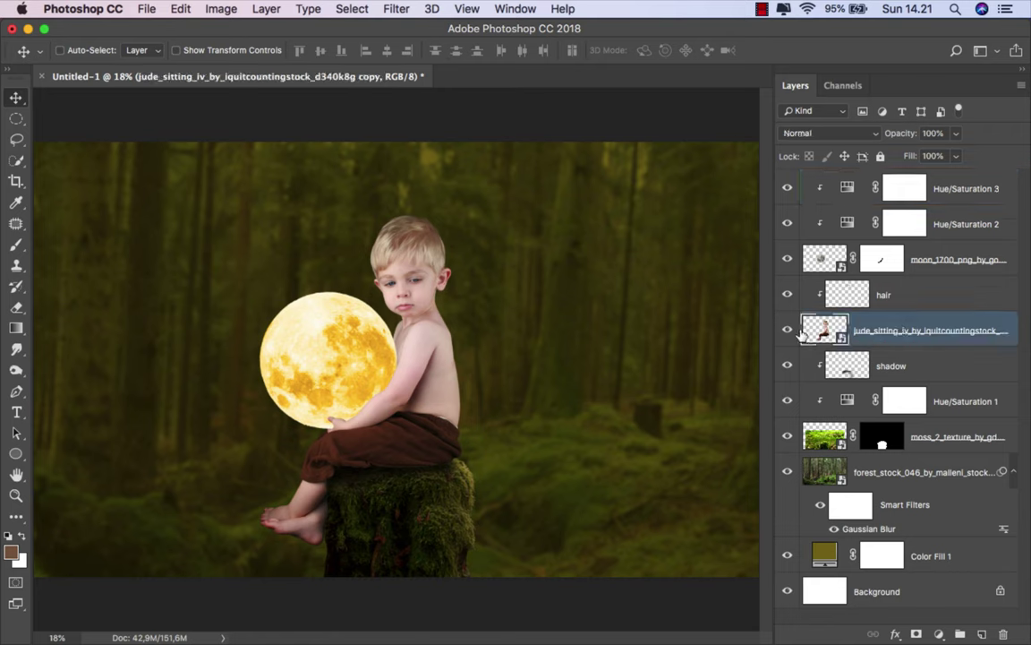
click(788, 330)
click(220, 9)
mouse_move(247, 53)
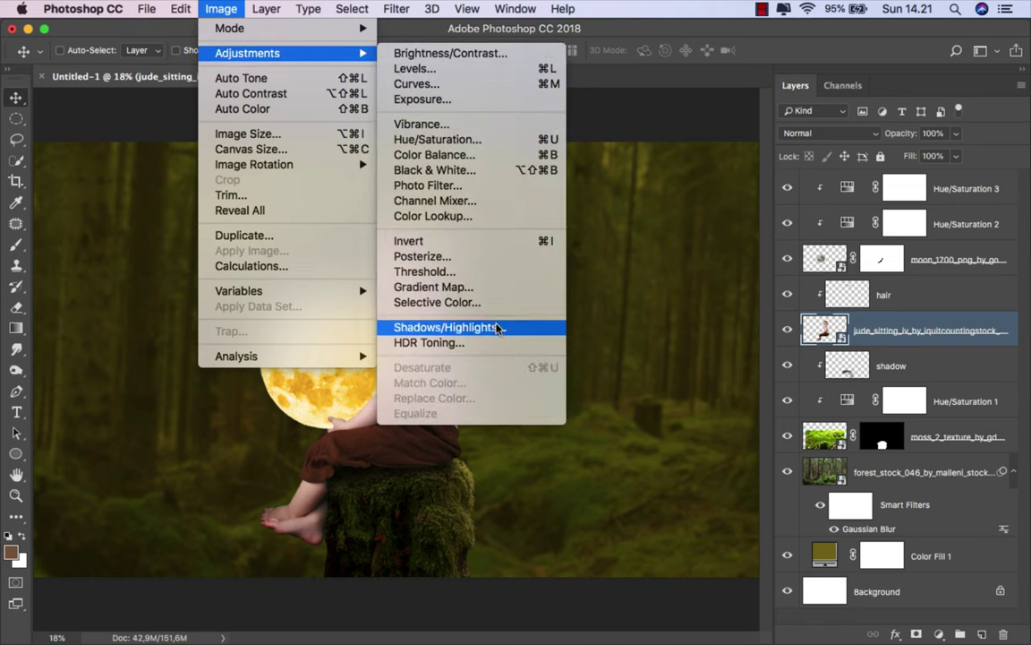
click(497, 327)
drag(438, 172, 587, 194)
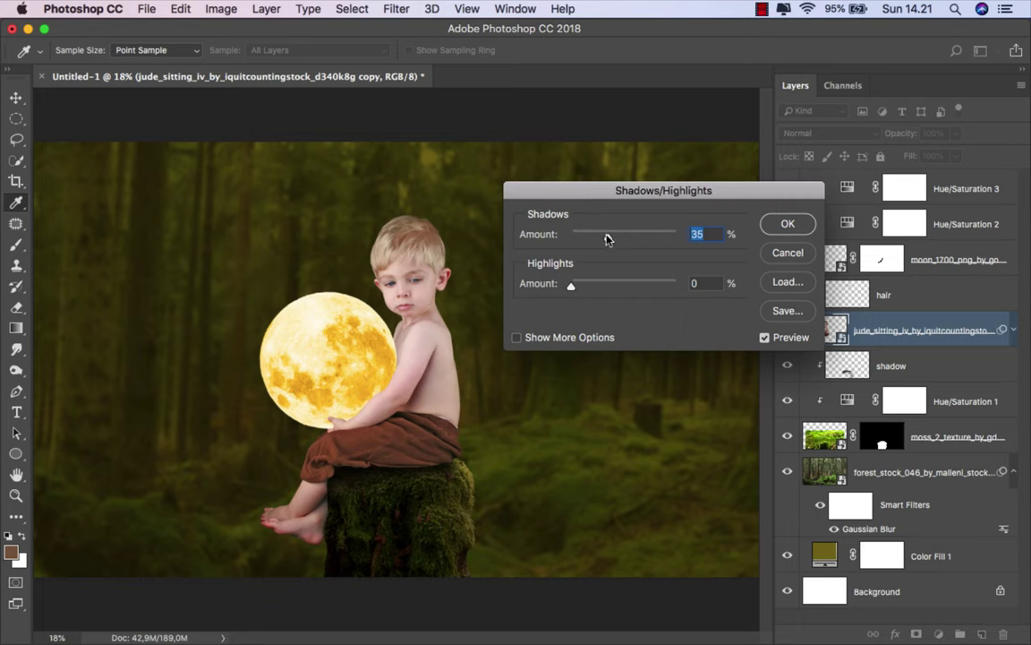
drag(608, 235, 540, 235)
drag(583, 284, 598, 290)
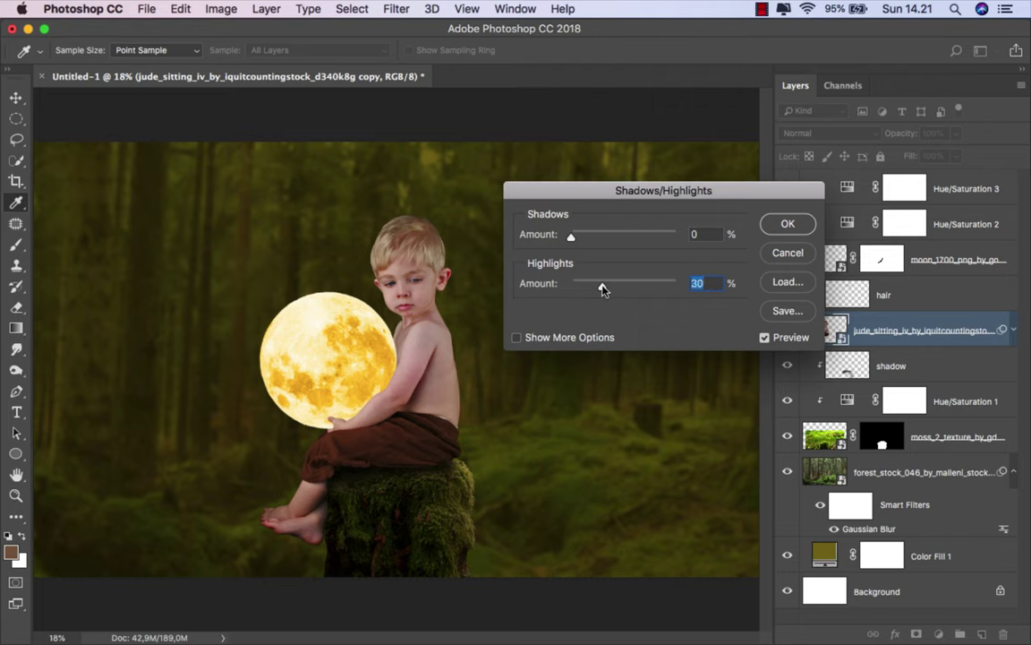
click(768, 337)
click(775, 231)
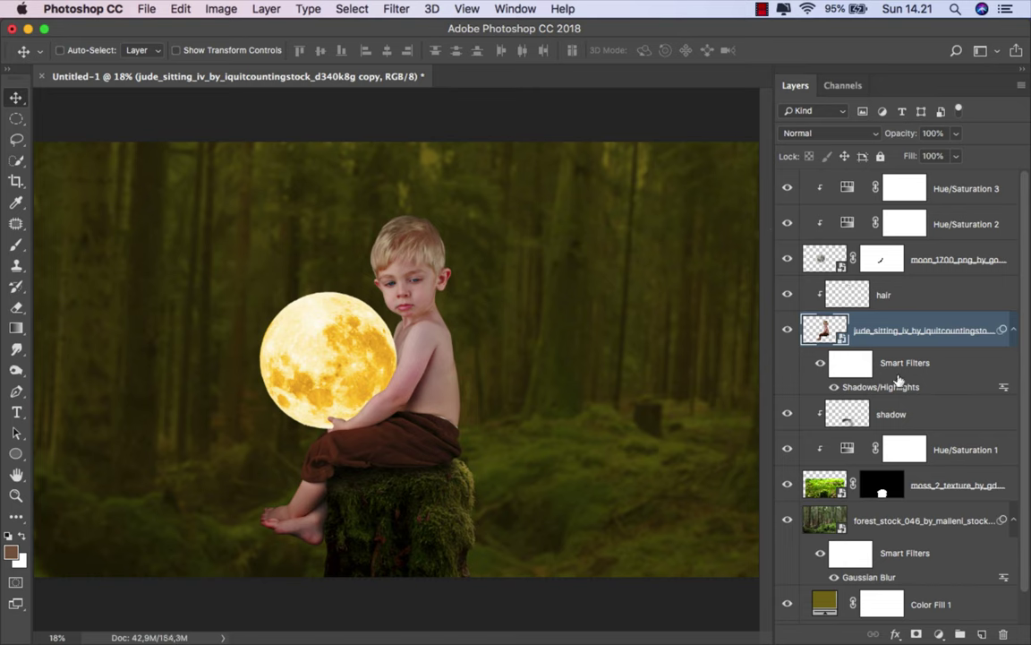
Invert the smart filter mask to hide the effect and pick a large soft round brush
click(857, 366)
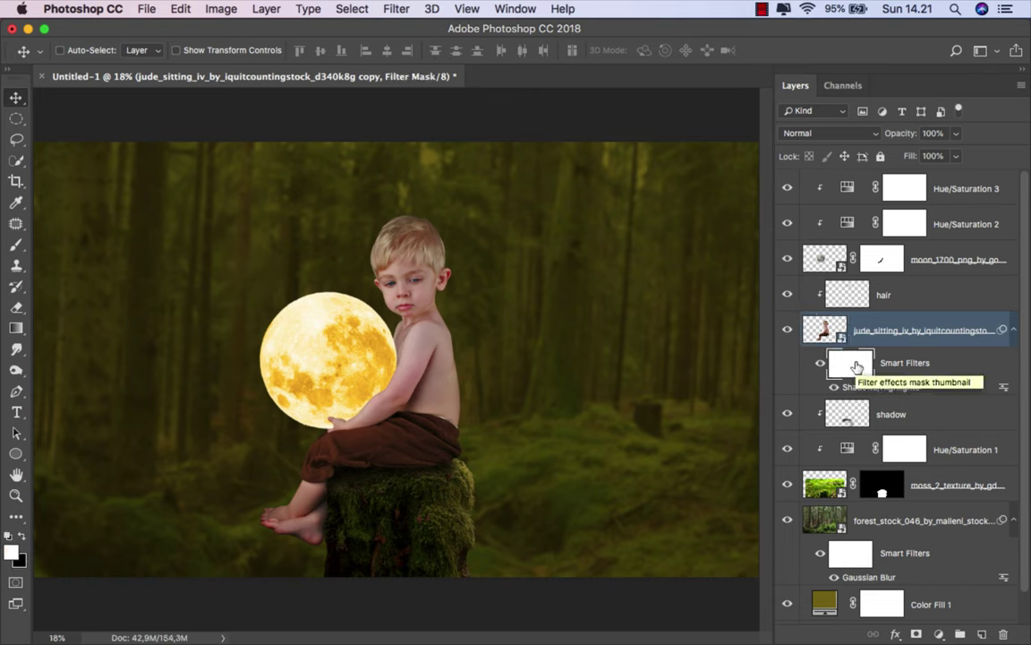
key(super+i)
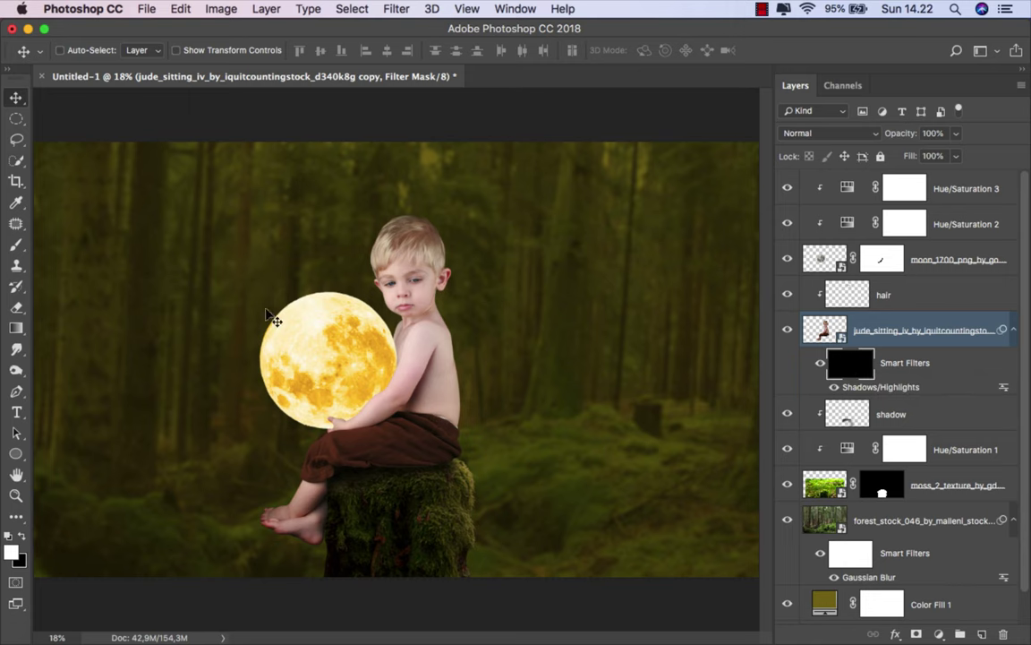
drag(16, 244, 80, 249)
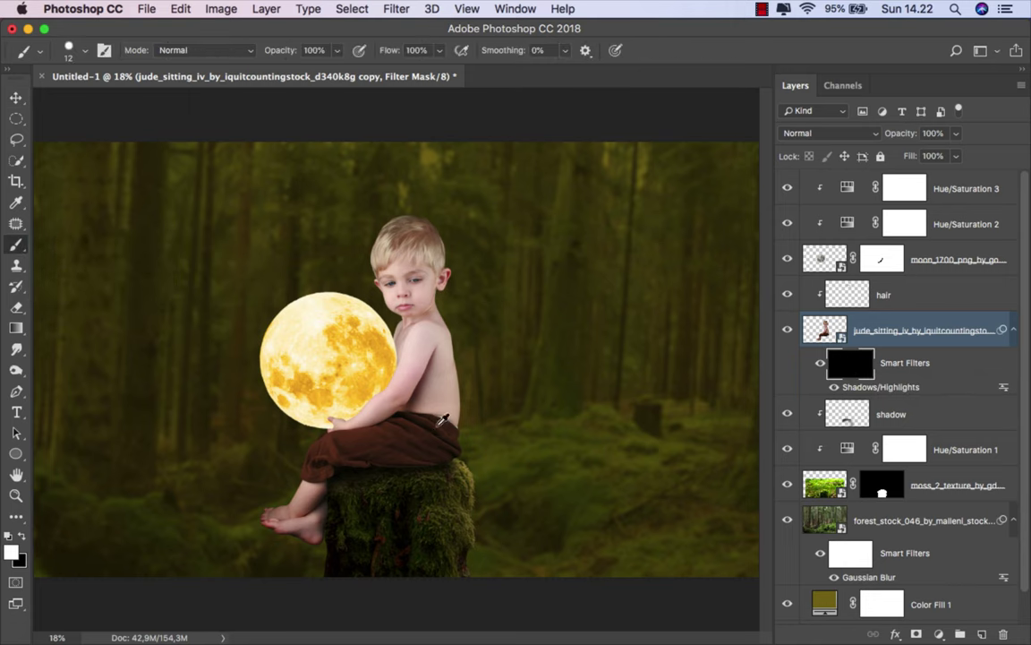
scroll(442, 419, up, 3)
right_click(516, 396)
click(556, 526)
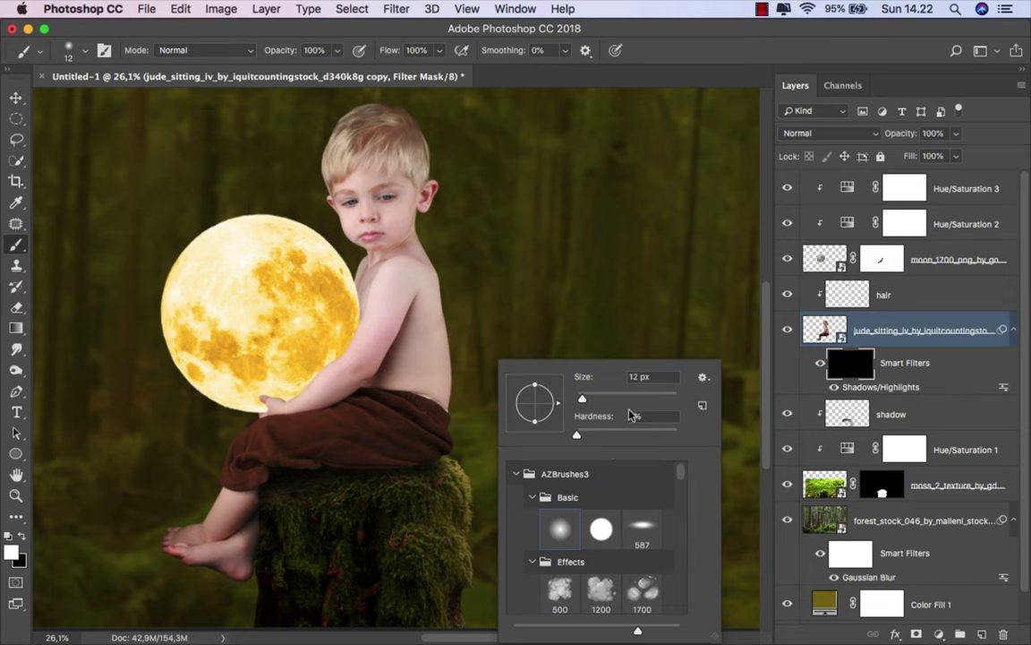
drag(551, 407, 579, 361)
key(Return)
Paint the effect back onto the boy's back and legs with a ~457 px brush, then compare
scroll(488, 342, up, 1)
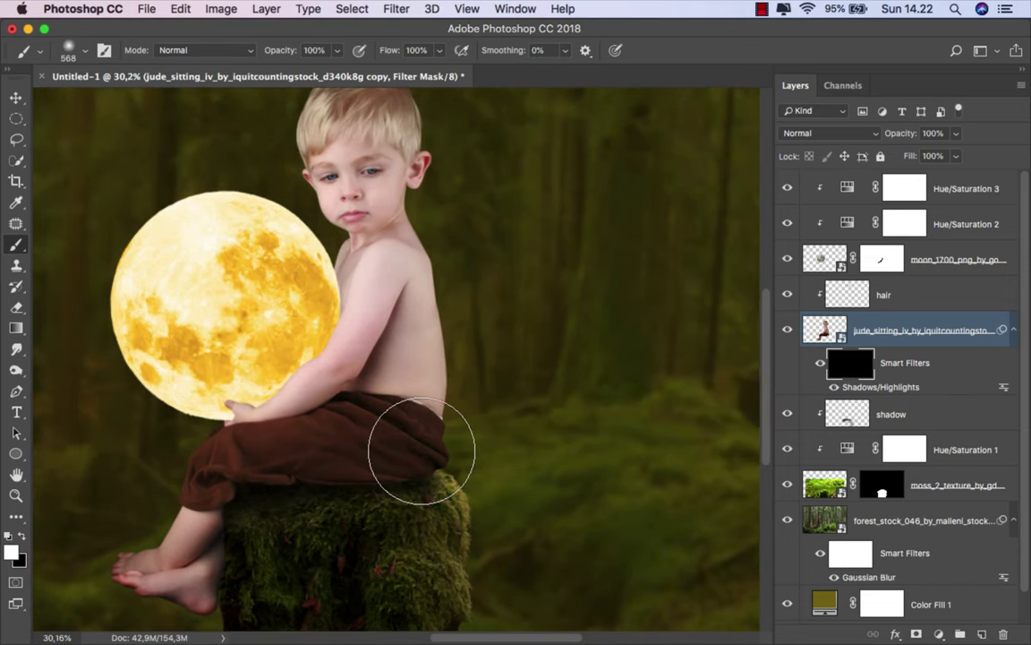
scroll(414, 438, up, 1)
mouse_move(414, 438)
mouse_down()
mouse_move(451, 392)
mouse_move(461, 254)
mouse_move(460, 368)
mouse_move(435, 455)
mouse_move(462, 385)
mouse_up()
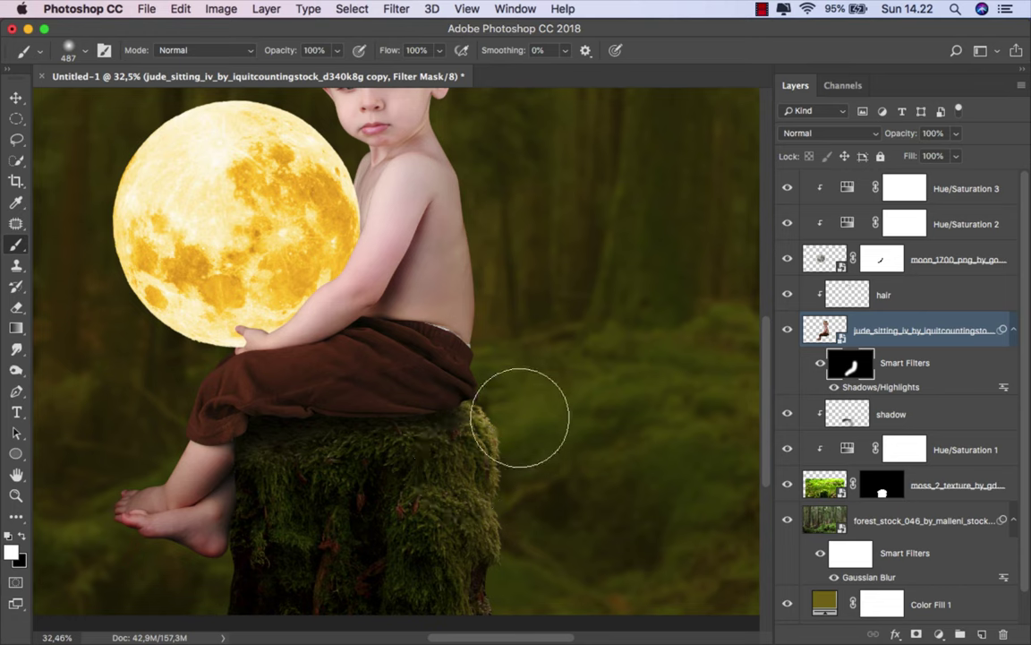
scroll(512, 367, up, 3)
mouse_move(447, 190)
mouse_down()
mouse_move(462, 357)
mouse_move(491, 339)
mouse_up()
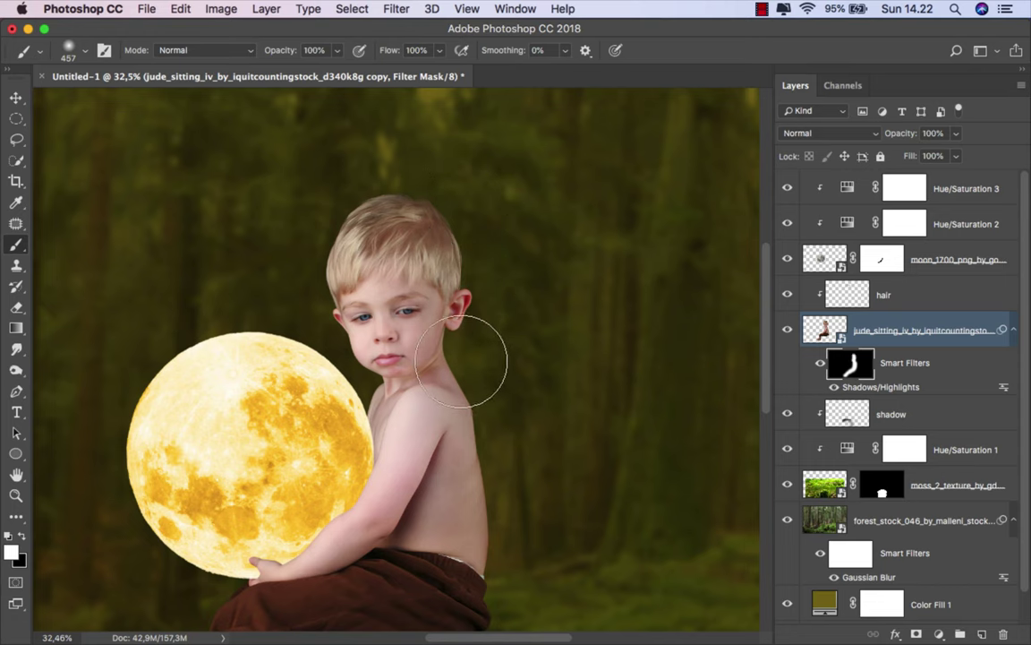
mouse_move(507, 421)
mouse_down()
mouse_move(475, 317)
mouse_move(410, 407)
mouse_move(427, 345)
mouse_move(444, 328)
mouse_up()
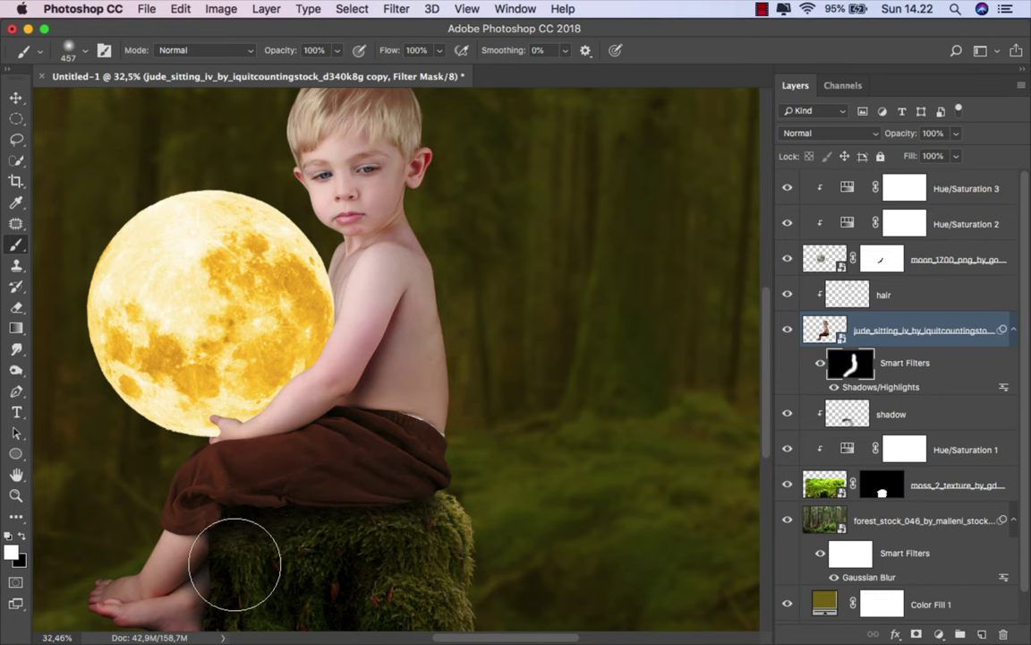
scroll(517, 421, down, 1)
scroll(516, 430, down, 2)
scroll(517, 430, down, 1)
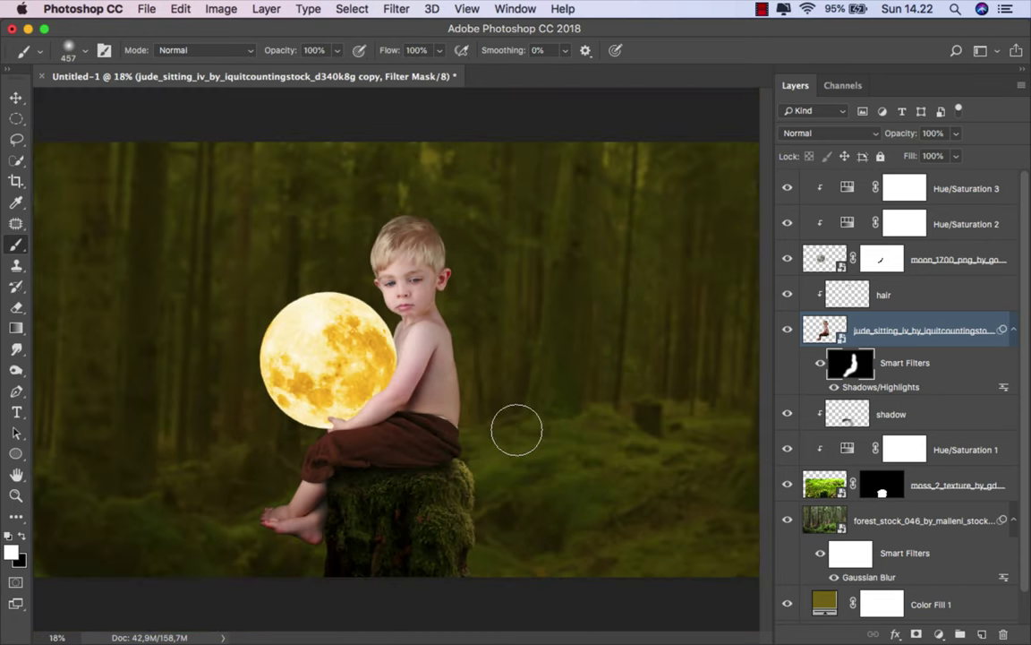
click(824, 332)
click(821, 364)
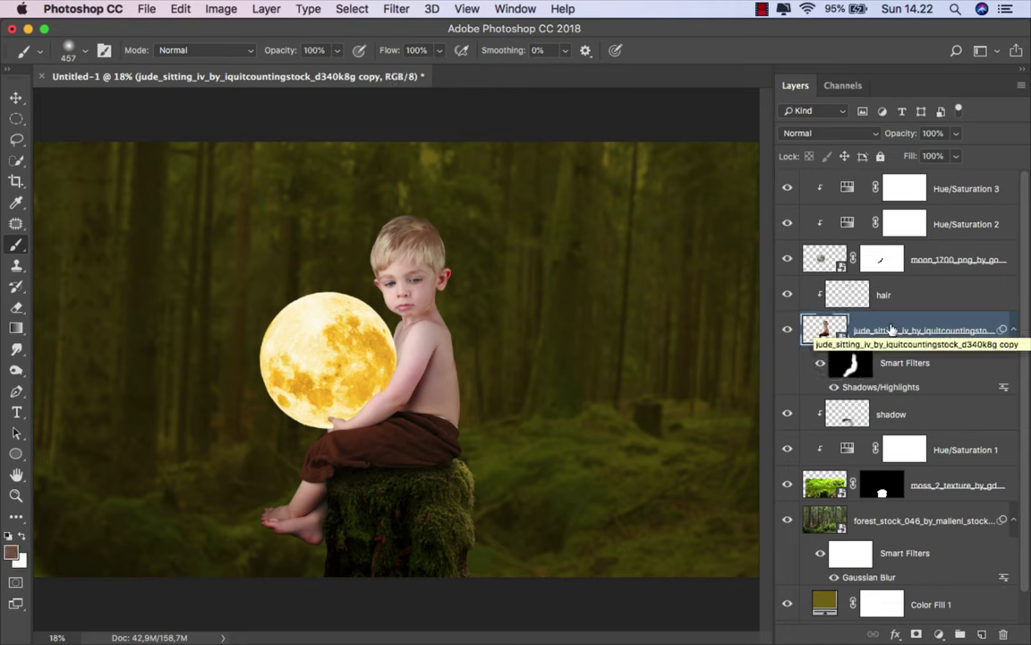
Add a Multiply-mode Gradient Map clipped to the hair layer, with default black-and-white colours
click(908, 298)
key(d)
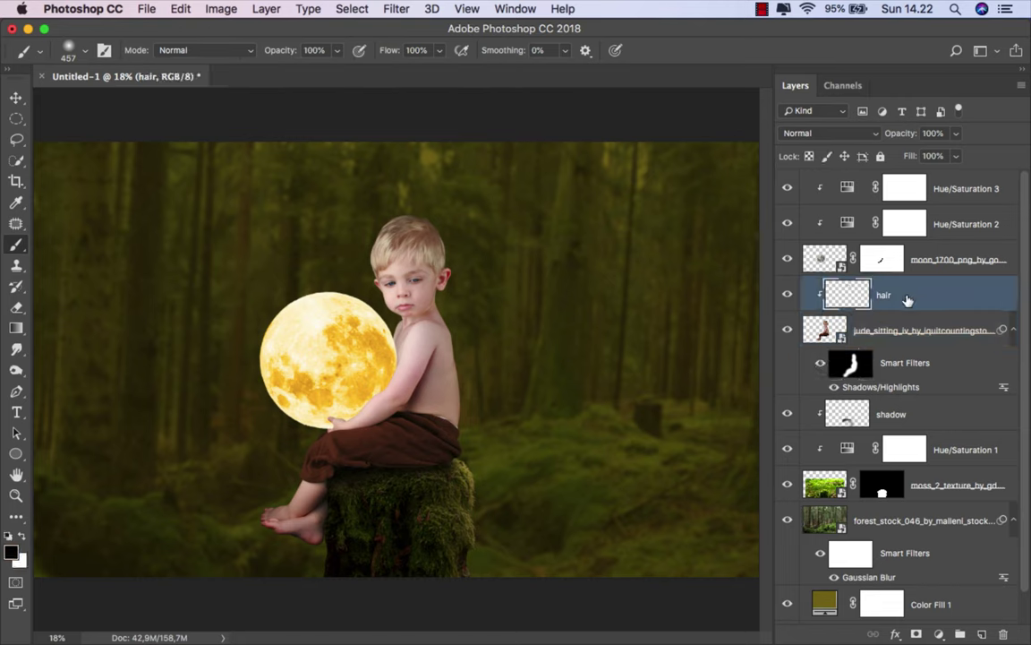
click(939, 634)
click(857, 570)
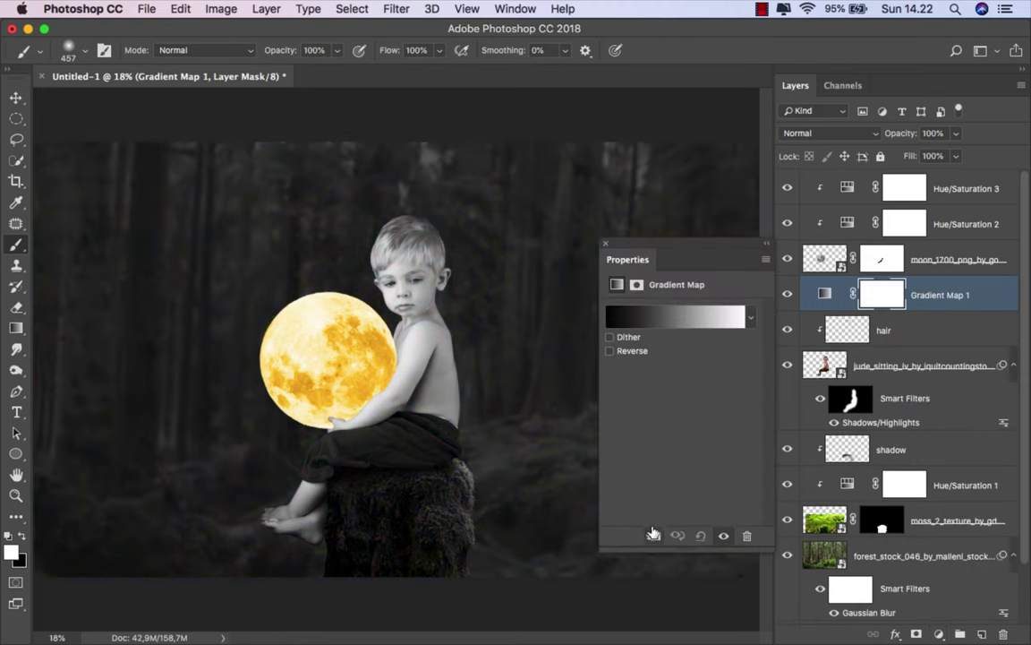
click(652, 535)
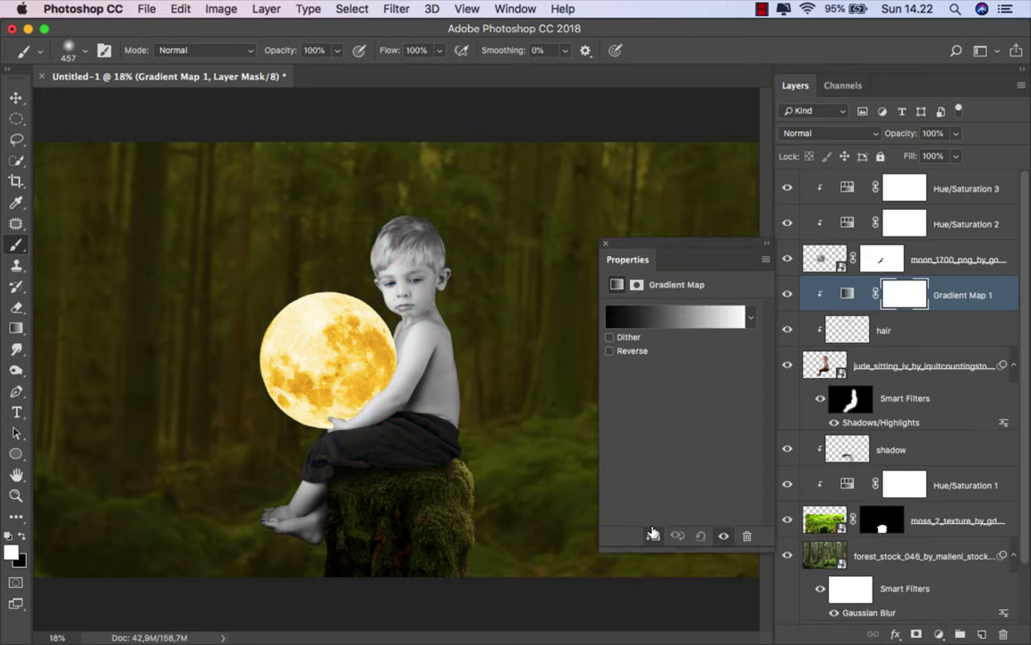
click(824, 133)
click(810, 174)
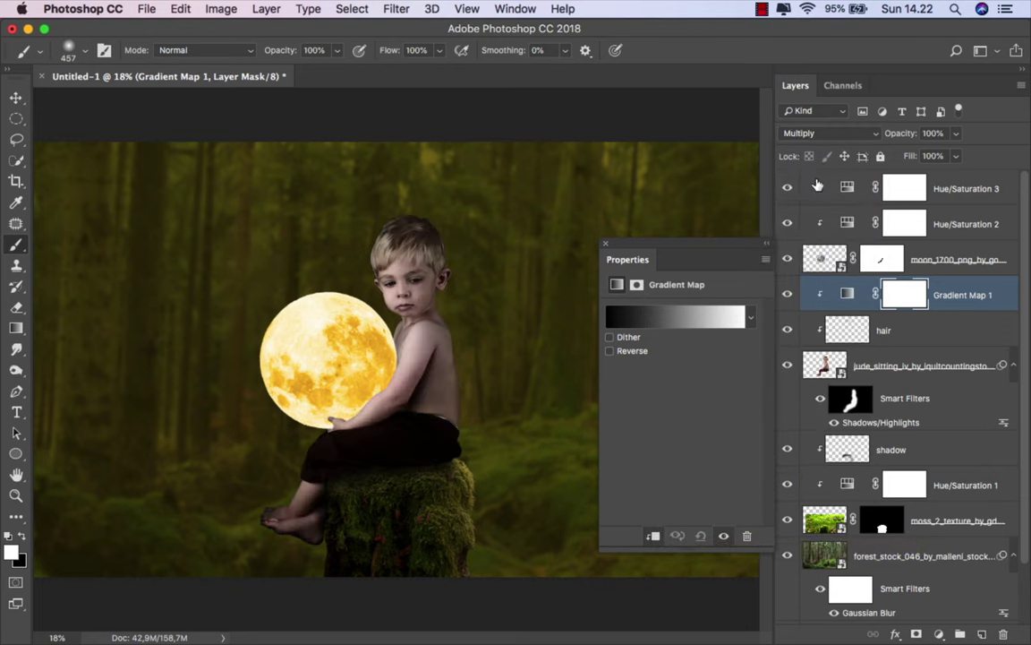
Make the gradient's dark stop golden yellow #ffdb5f and show Gradient Map 1 again
click(667, 323)
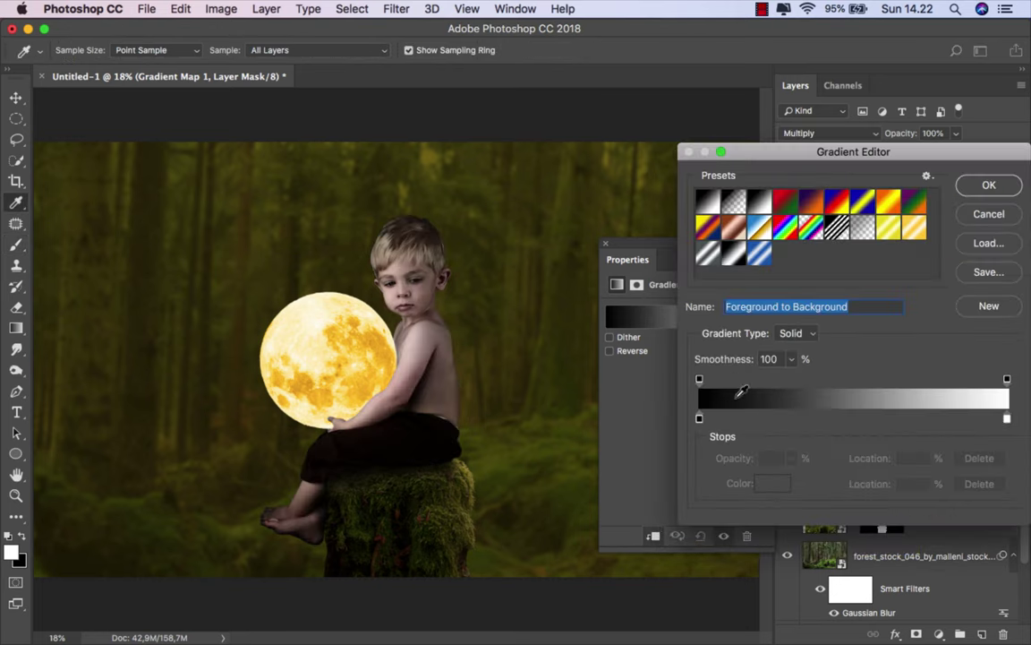
click(700, 418)
click(775, 484)
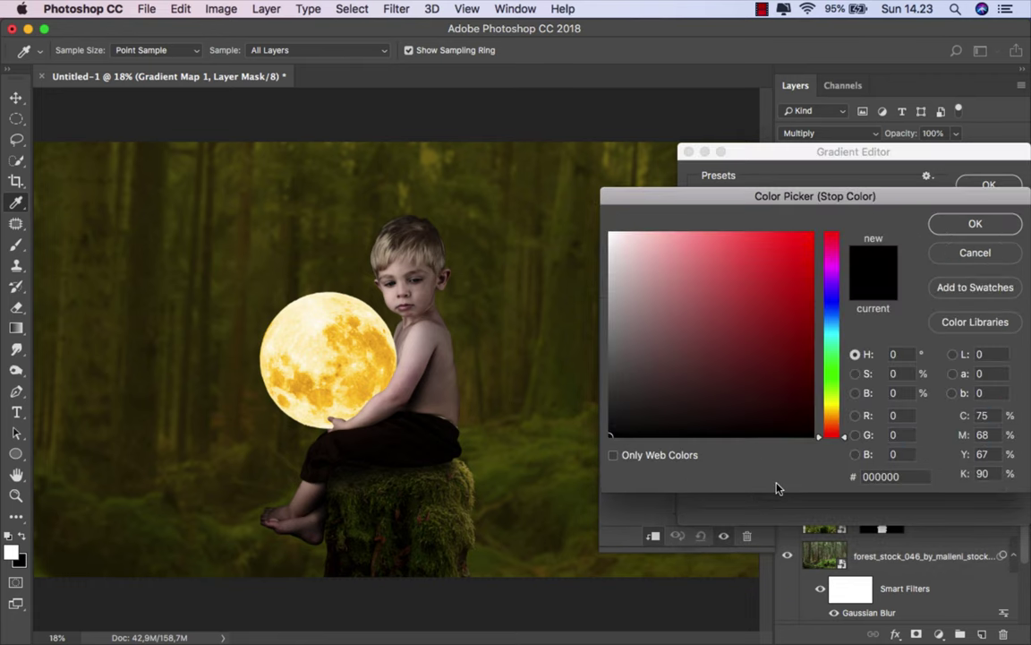
drag(626, 254, 610, 233)
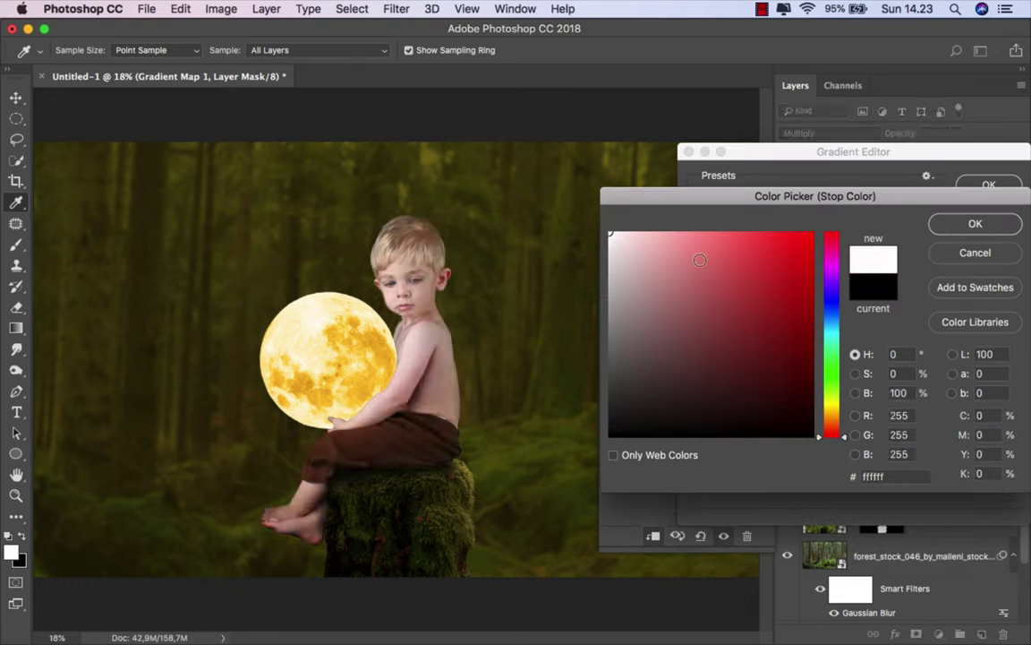
click(717, 254)
drag(717, 254, 731, 224)
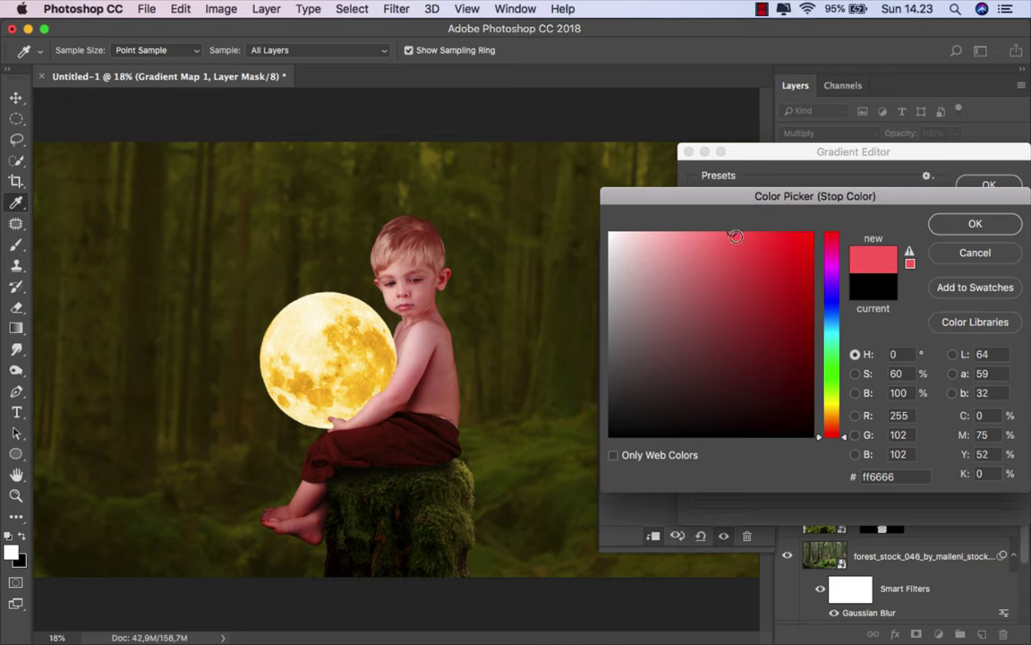
drag(735, 235, 737, 214)
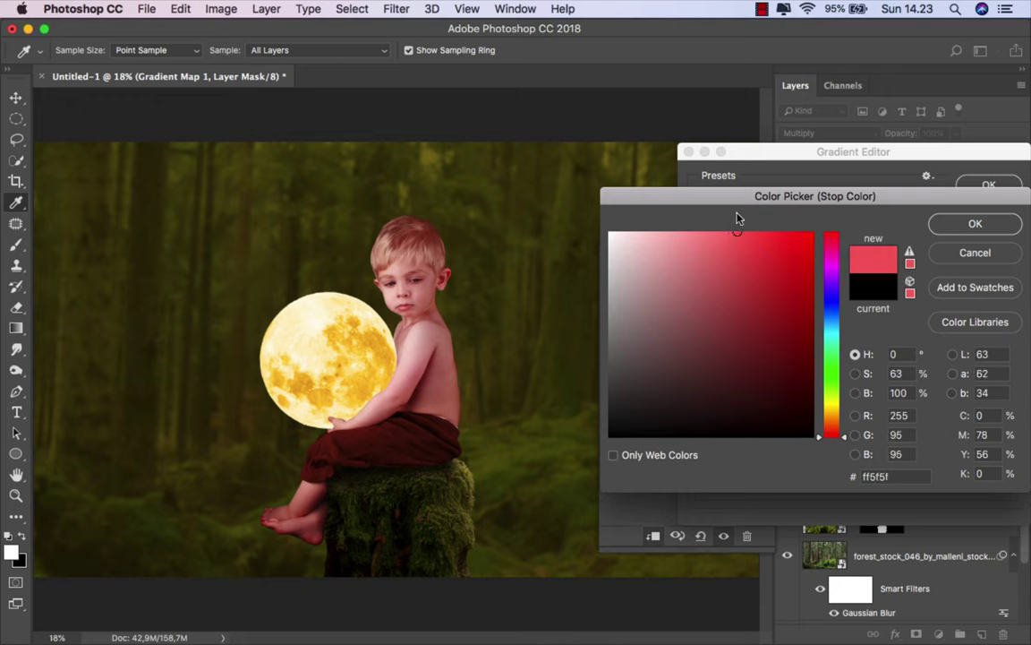
click(833, 410)
drag(834, 412, 834, 414)
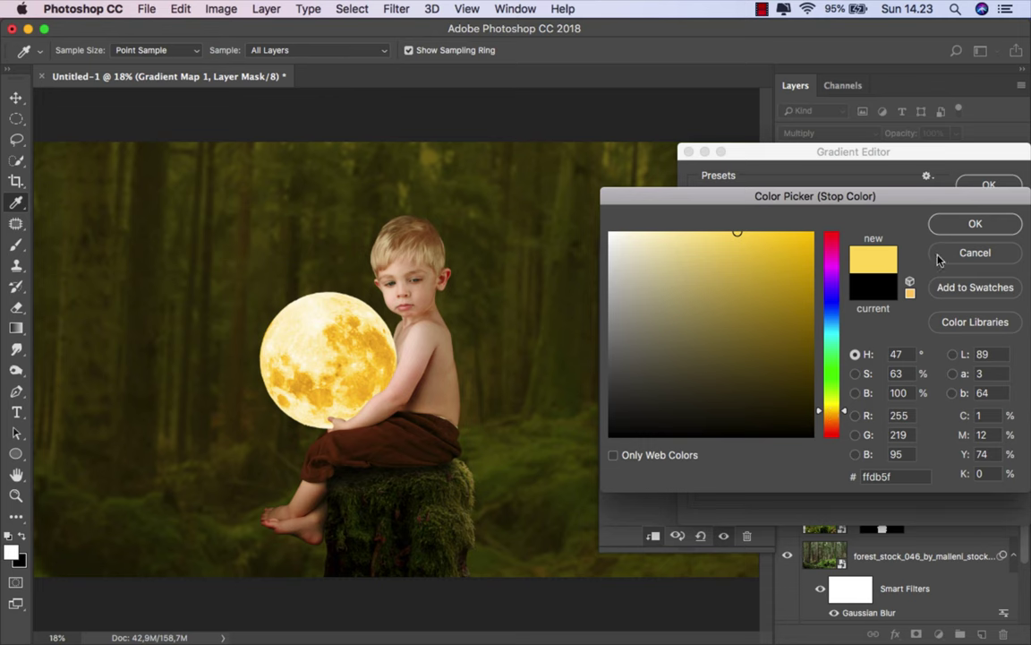
click(960, 224)
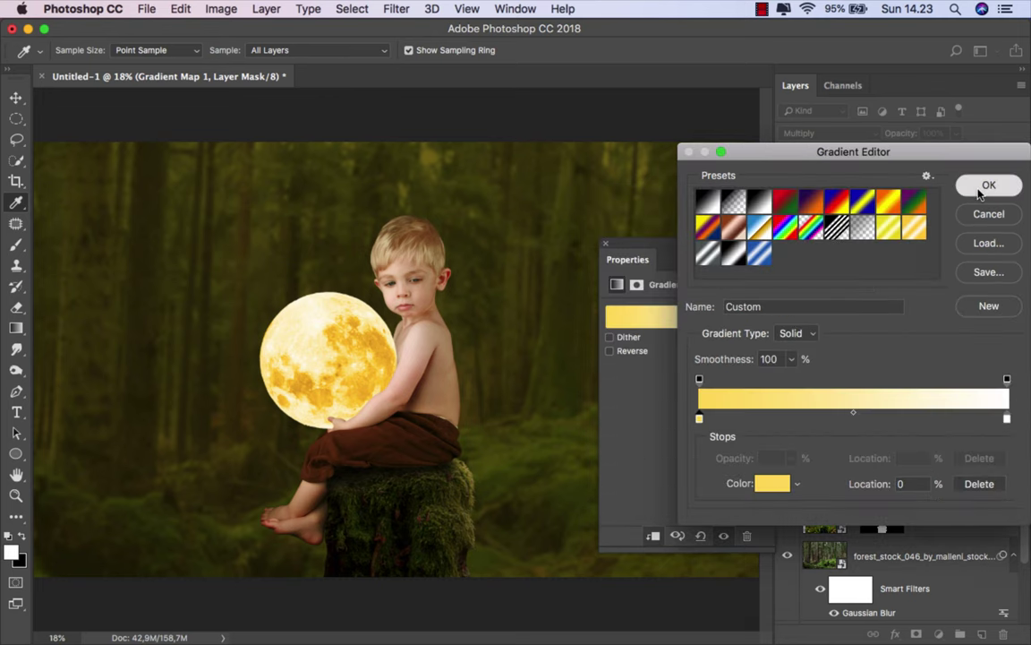
click(983, 188)
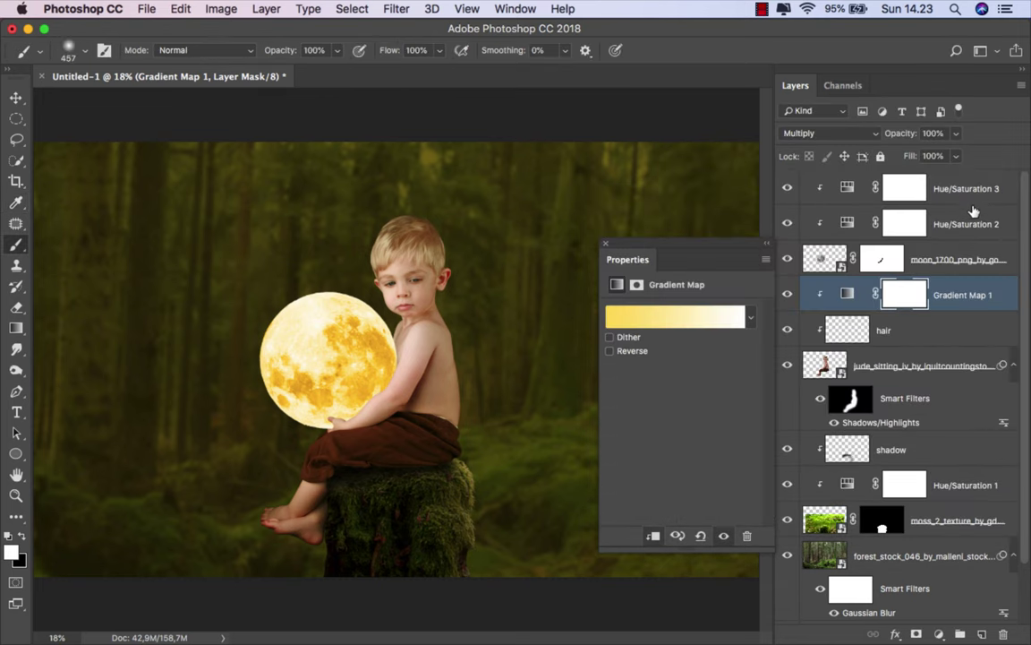
click(604, 245)
click(788, 294)
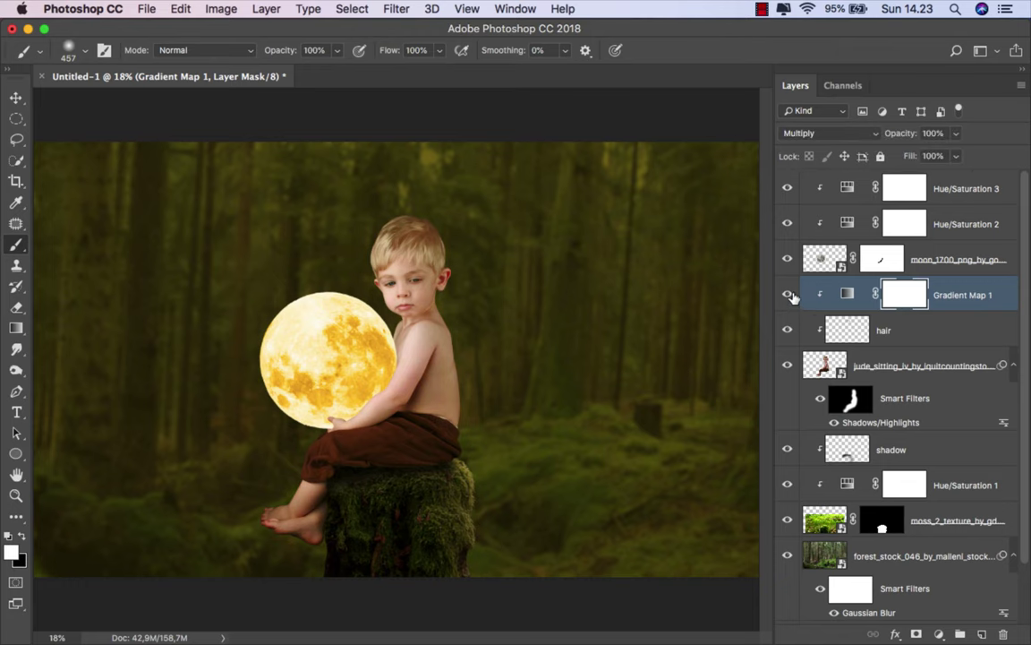
Split both Blend If black sliders in Gradient Map 1's blending options to feather the dark tones
key(ctrl+2)
right_click(955, 289)
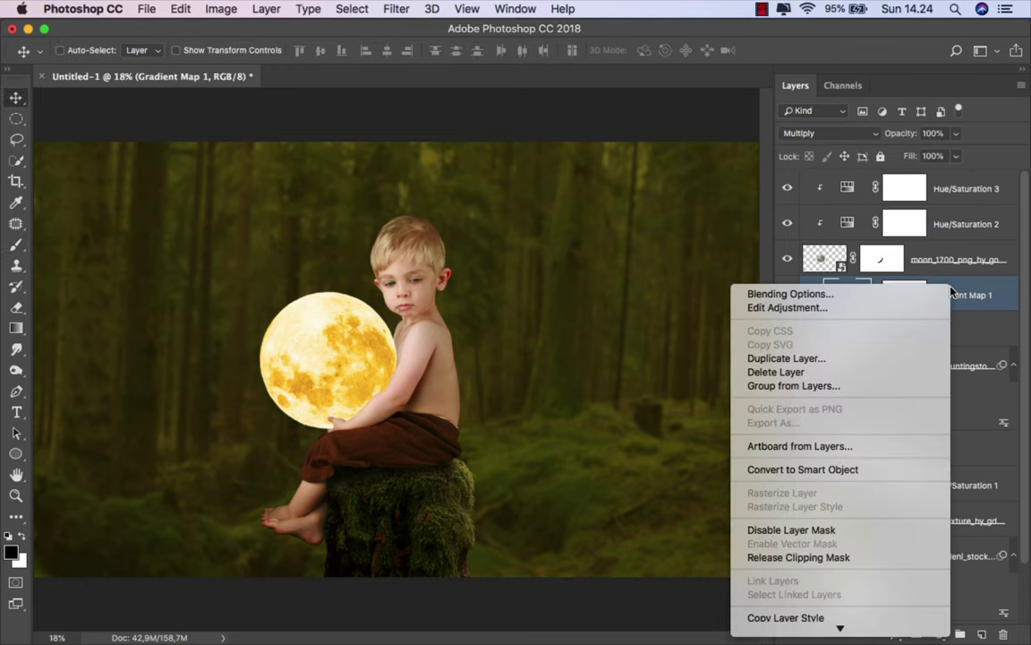
click(909, 294)
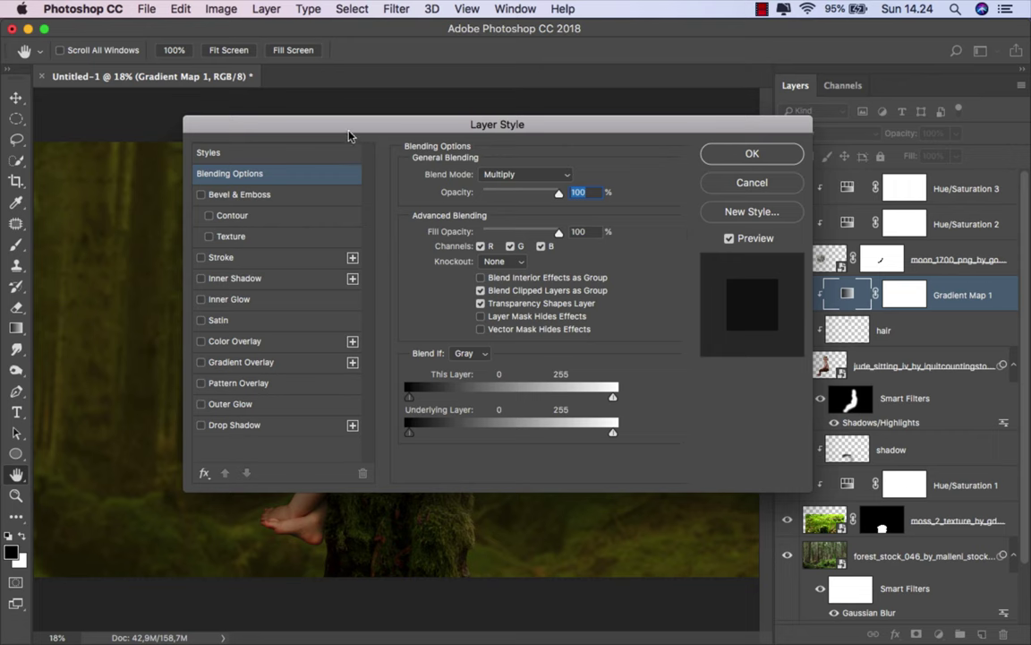
drag(318, 128, 630, 131)
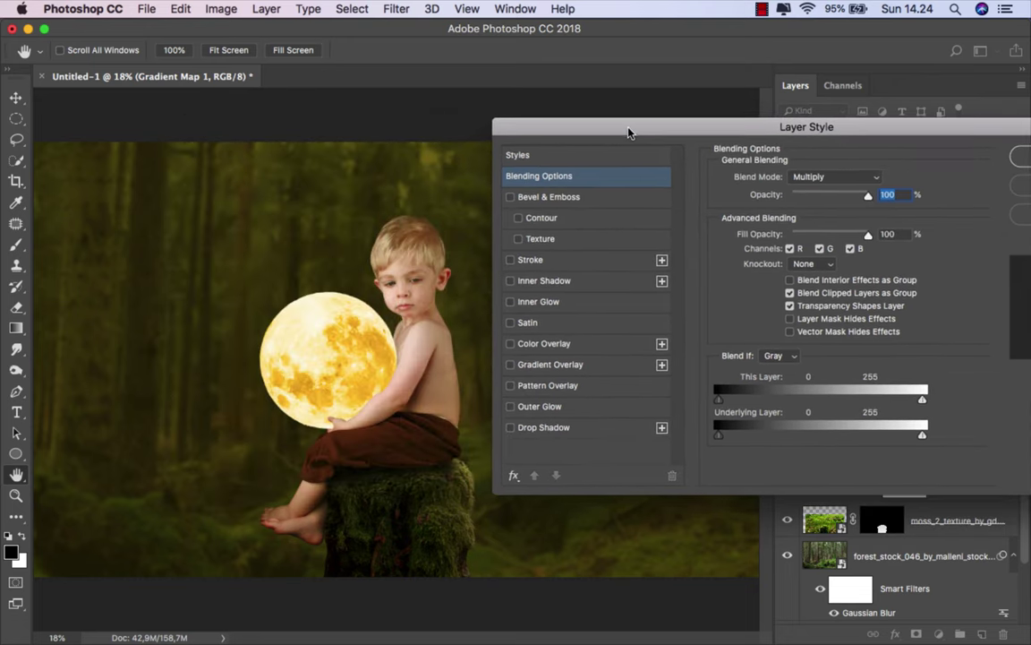
drag(721, 399, 809, 400)
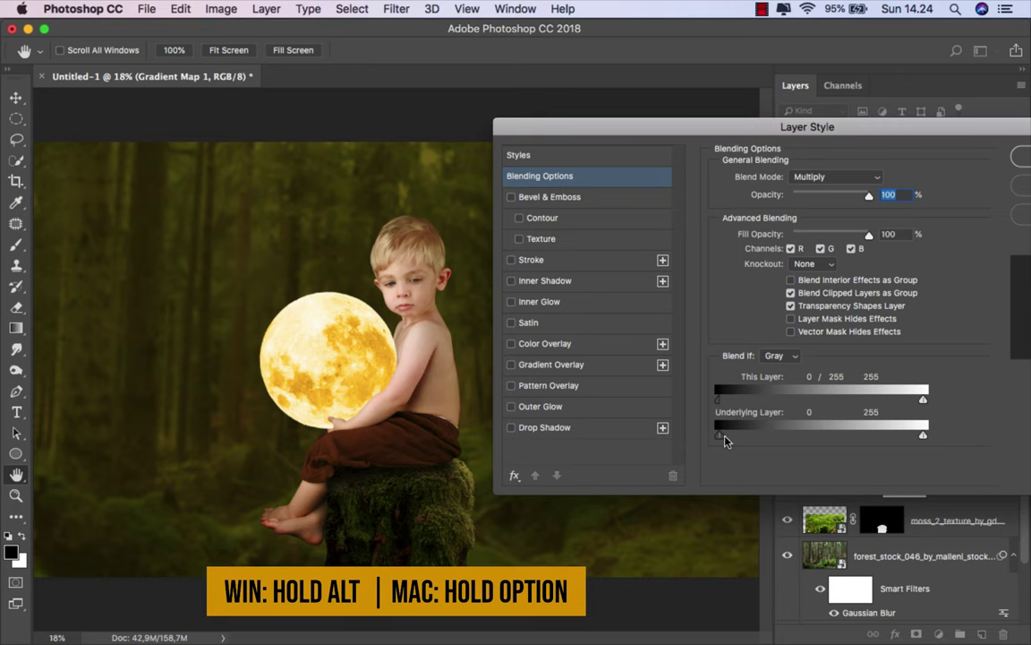
drag(720, 436, 884, 436)
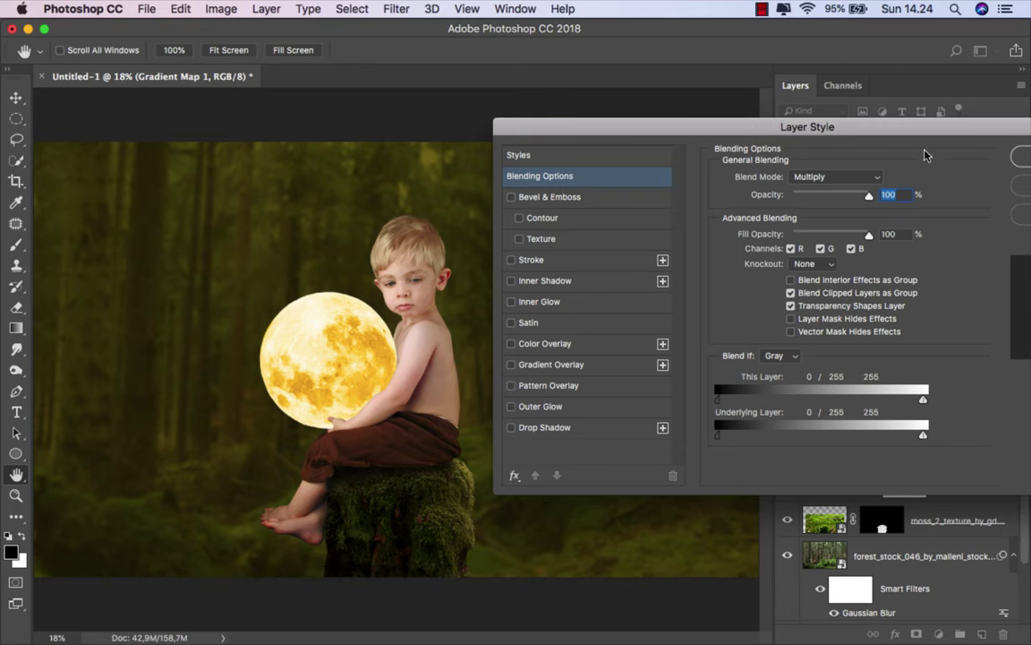
drag(896, 127, 828, 155)
click(882, 167)
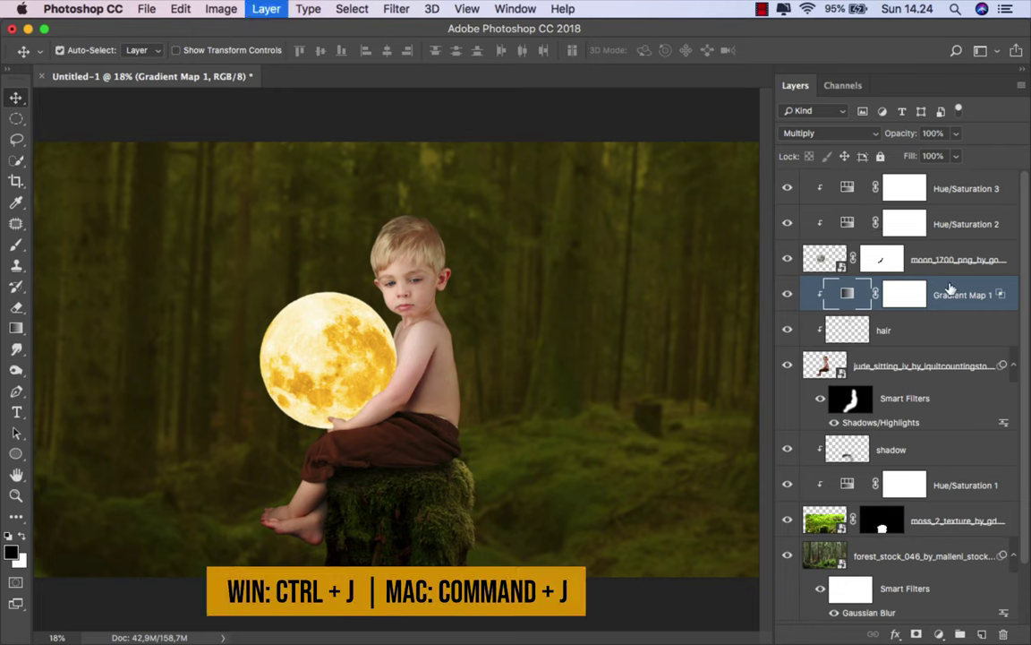
Duplicate Gradient Map 1 and clip the copy to the layer below
key(super+j)
right_click(947, 289)
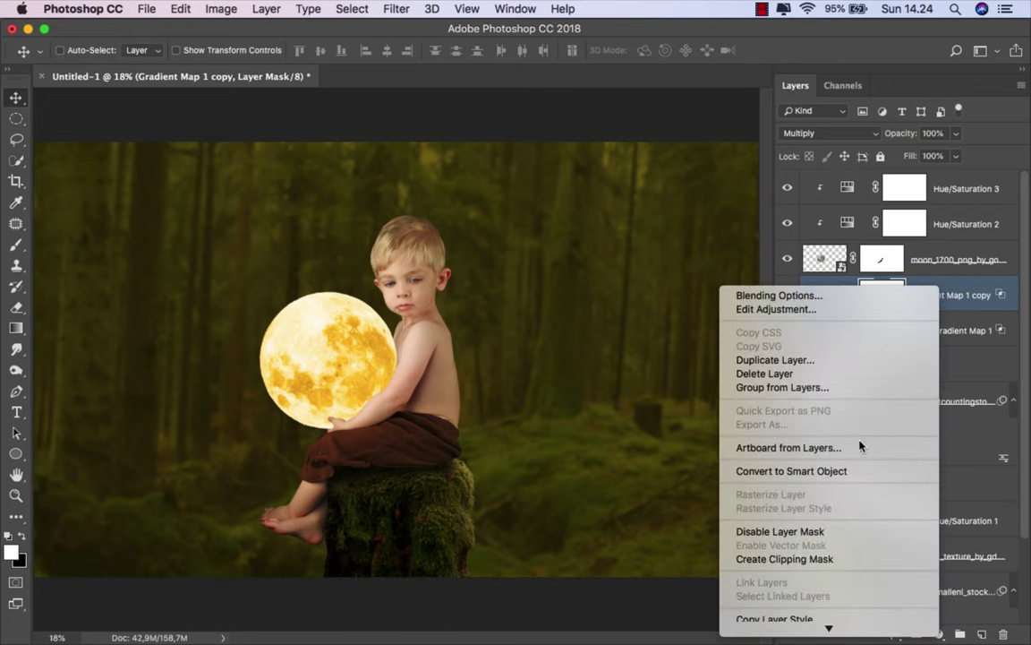
click(826, 558)
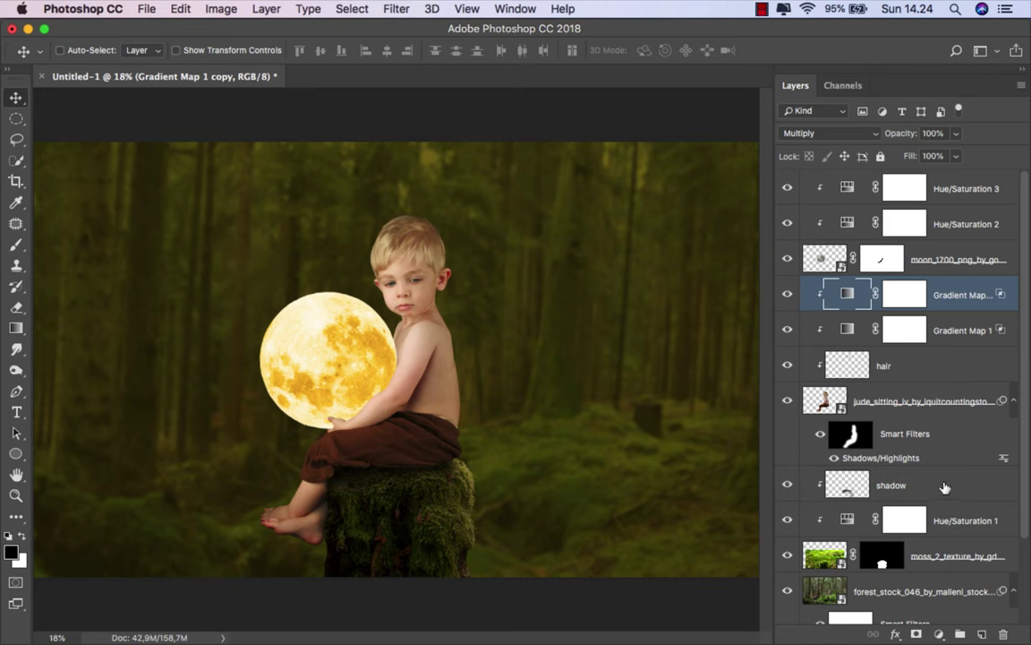
click(940, 633)
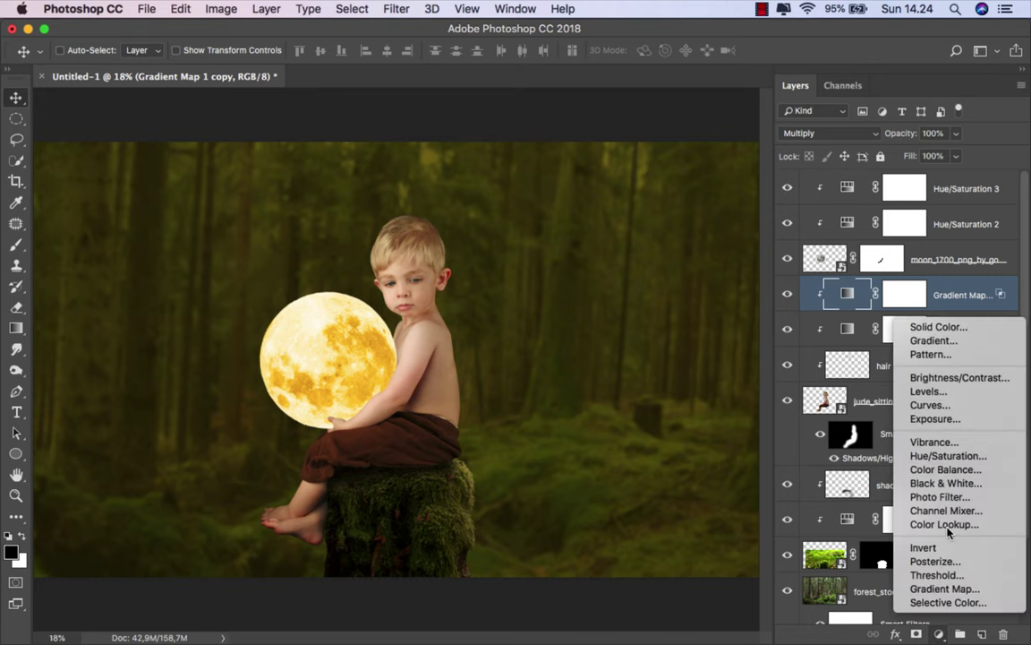
Add a clipped Color Balance: Midtones +10/+10/-10, Highlights -10/+5/-20, Shadows 0/0/+5
click(955, 468)
click(653, 535)
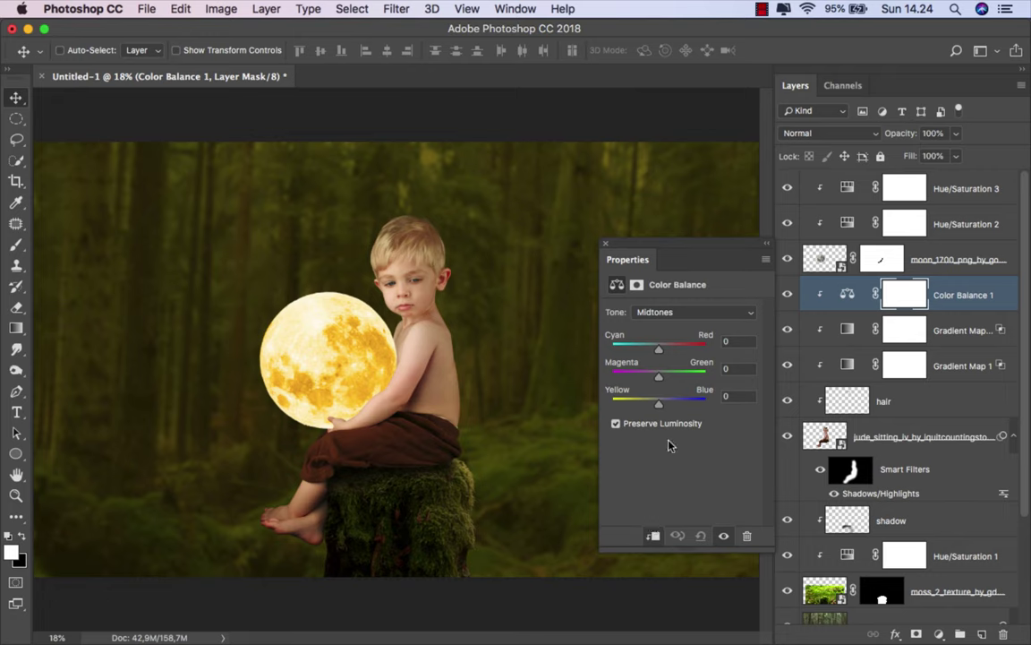
drag(659, 348, 663, 349)
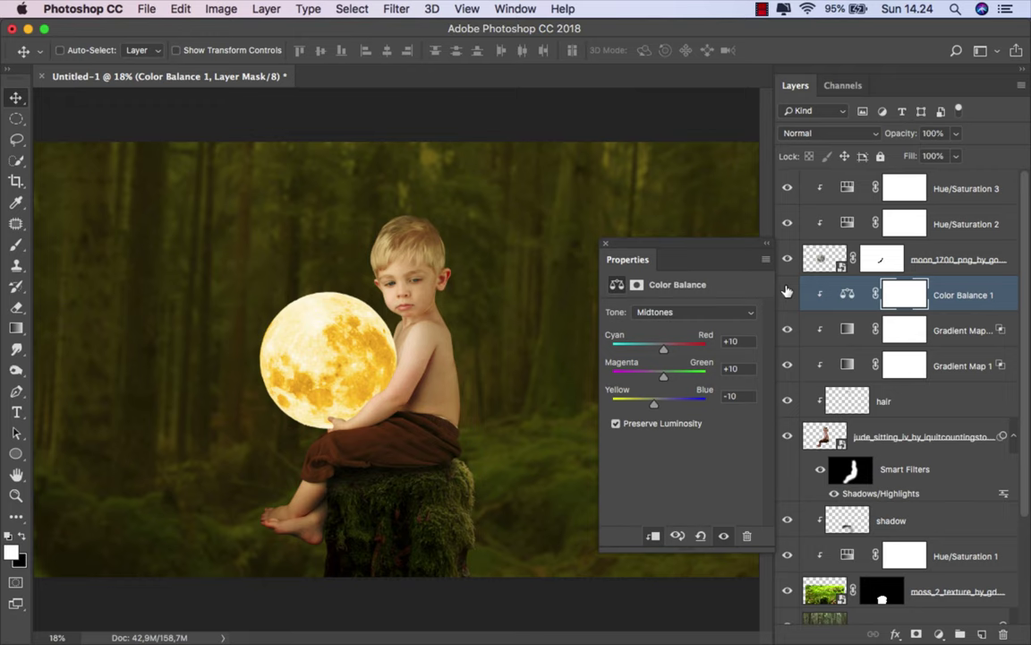
click(647, 311)
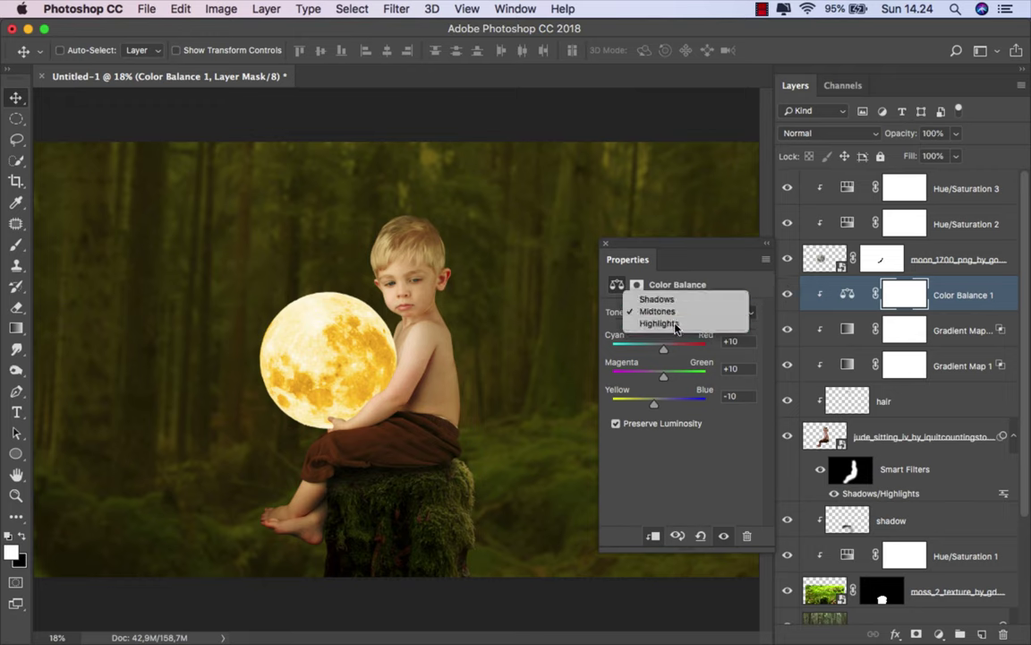
click(647, 324)
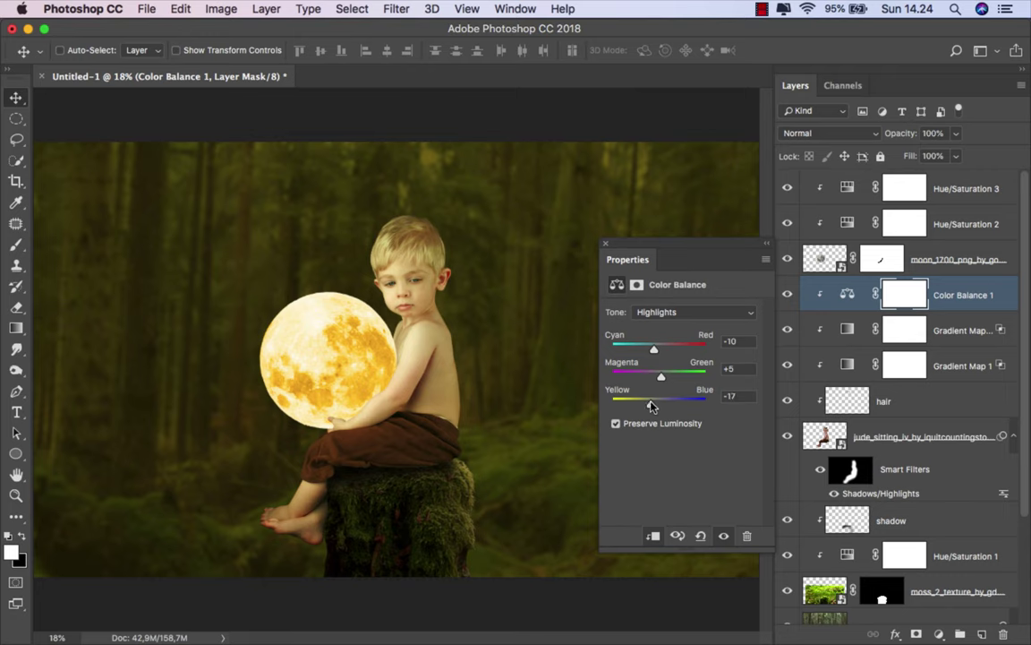
click(690, 312)
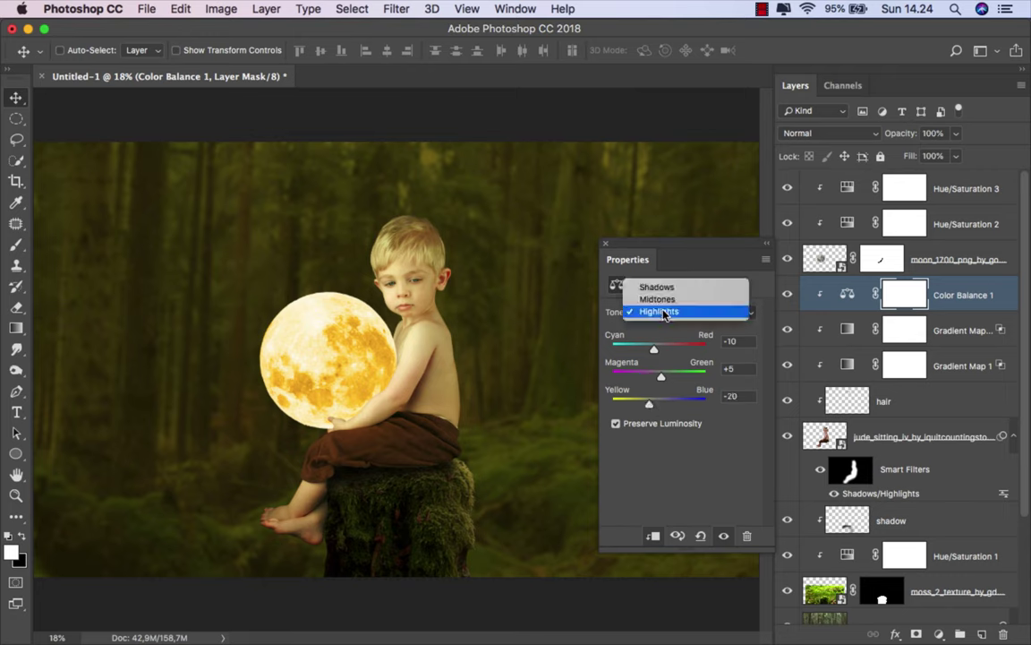
click(685, 286)
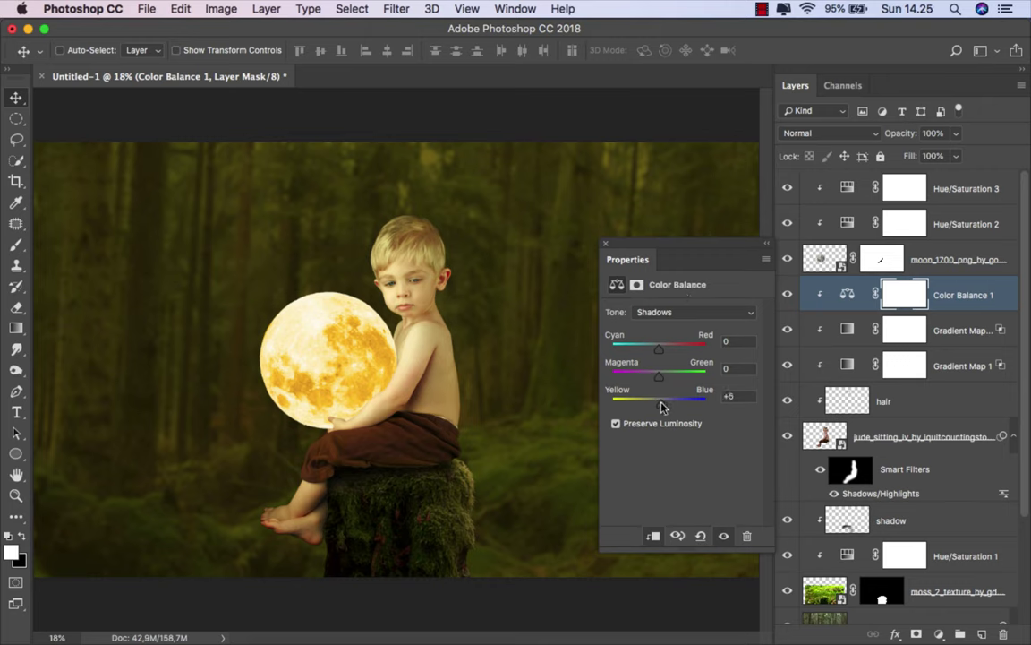
click(607, 247)
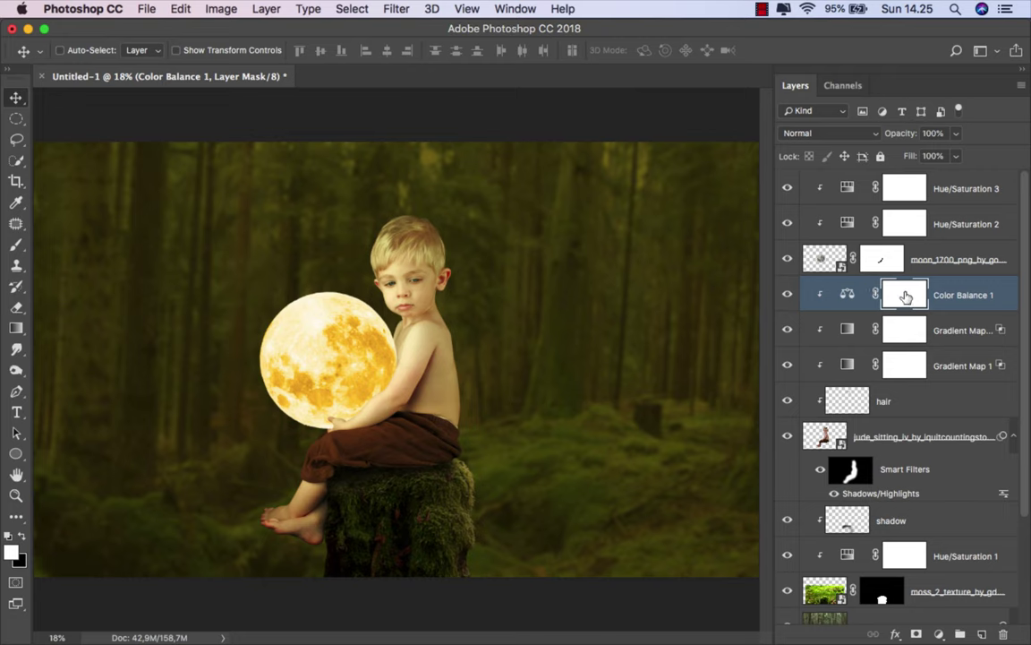
Set up a brush at 33% opacity and about 764 px in size
click(16, 245)
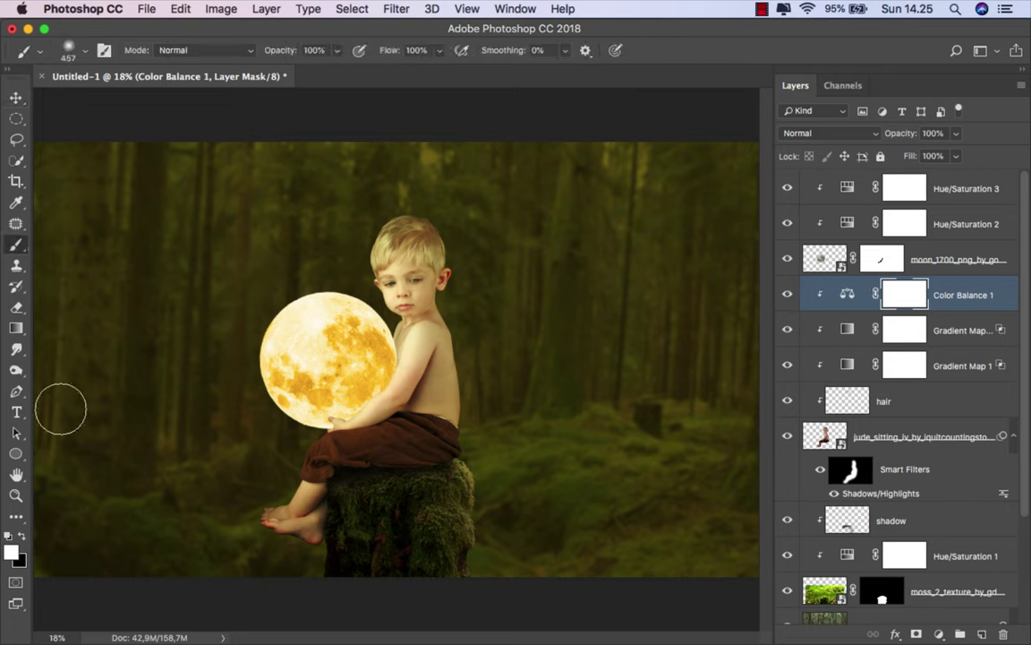
scroll(313, 313, up, 2)
scroll(443, 262, up, 2)
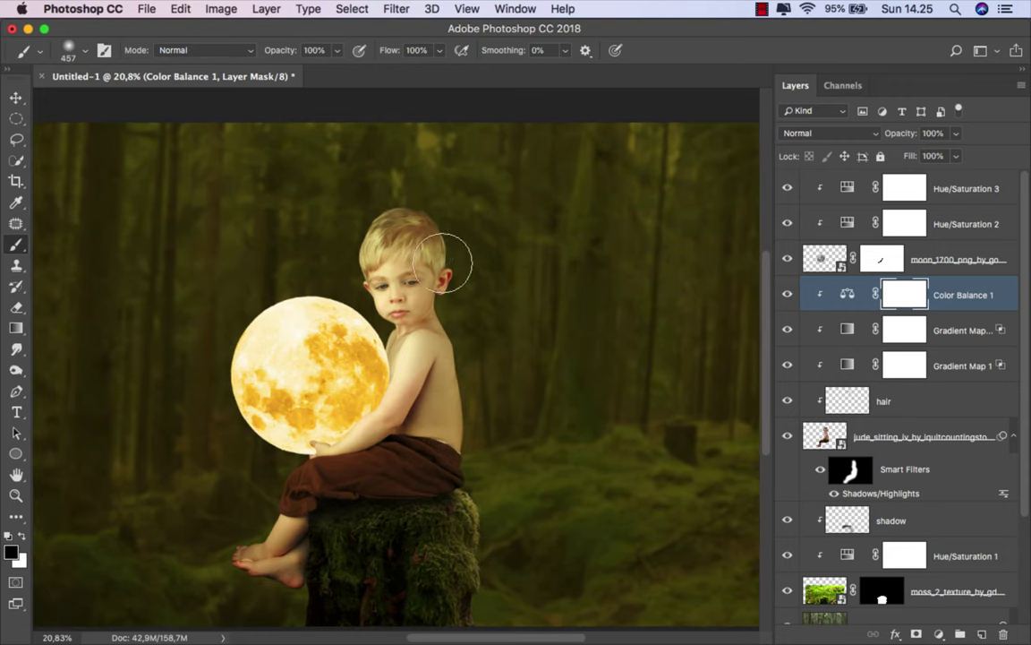
click(337, 50)
drag(309, 70, 262, 68)
drag(485, 225, 510, 227)
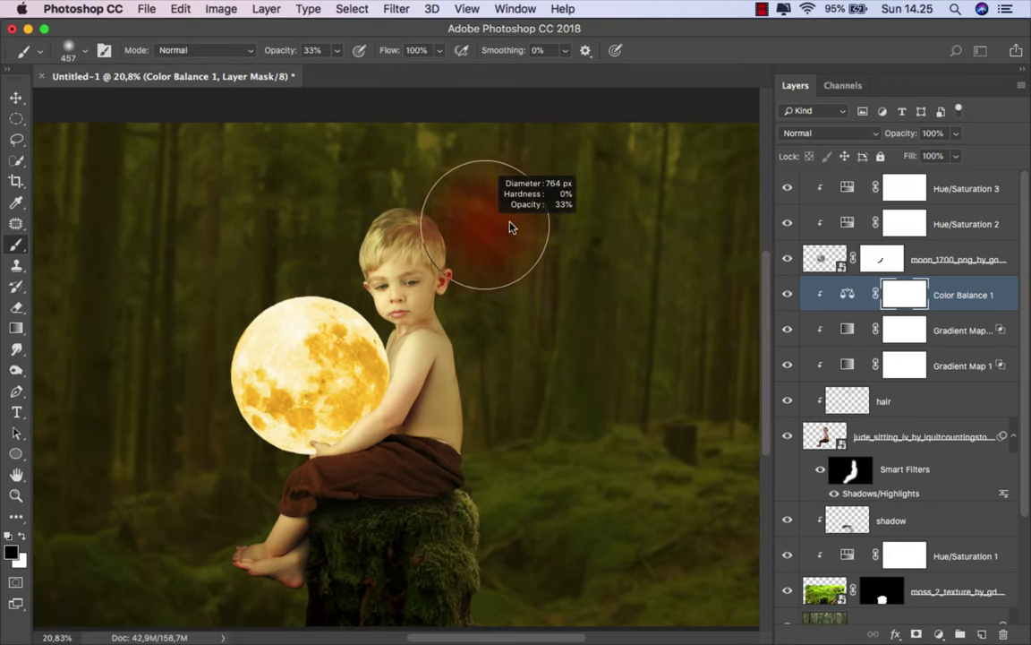
scroll(506, 231, up, 1)
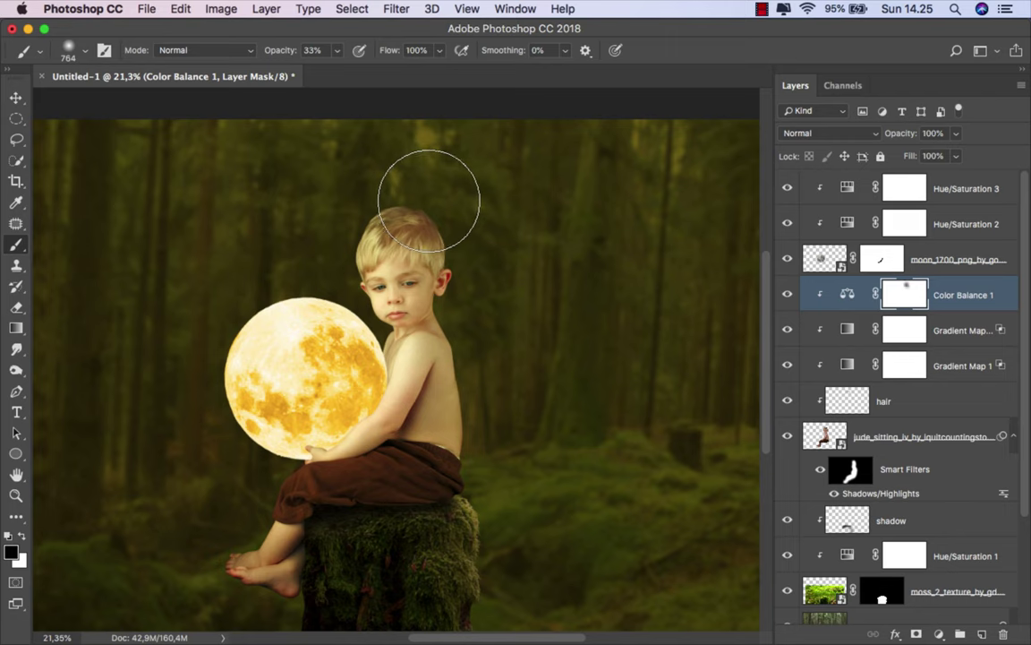
Paint black on Color Balance 1's mask from the boy's head to shoulder, then switch to white
mouse_move(429, 201)
mouse_down()
mouse_move(460, 230)
mouse_move(467, 299)
mouse_move(461, 345)
mouse_move(426, 414)
mouse_move(462, 450)
mouse_move(444, 488)
mouse_move(384, 511)
mouse_move(380, 548)
mouse_move(277, 594)
mouse_move(325, 550)
mouse_move(368, 479)
mouse_move(405, 461)
mouse_move(438, 394)
mouse_move(472, 460)
mouse_up()
key(bracketleft)
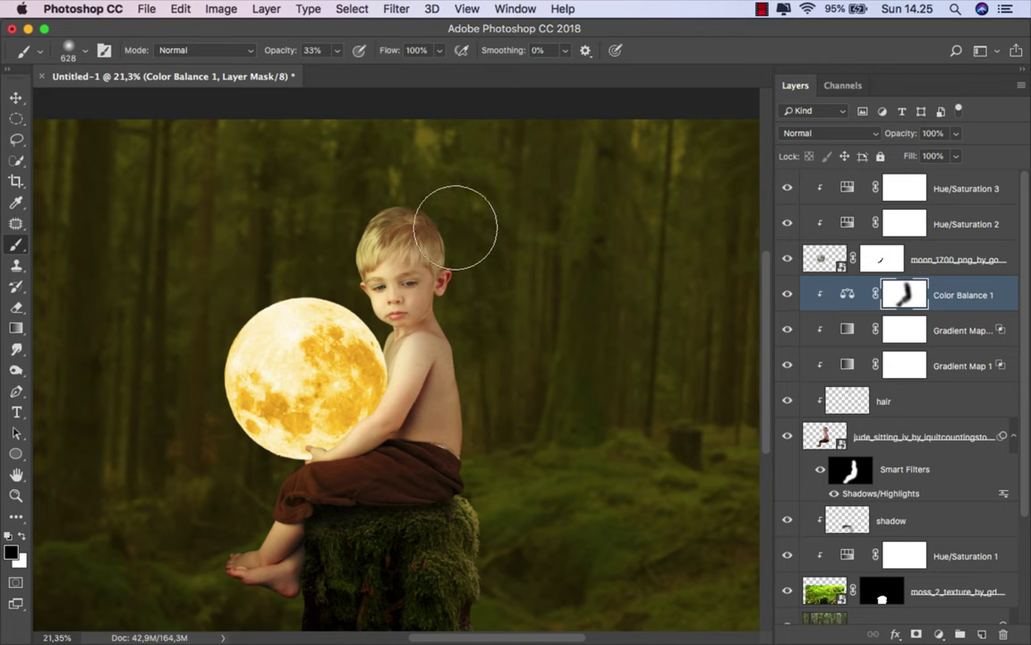
scroll(524, 288, down, 2)
scroll(520, 295, down, 1)
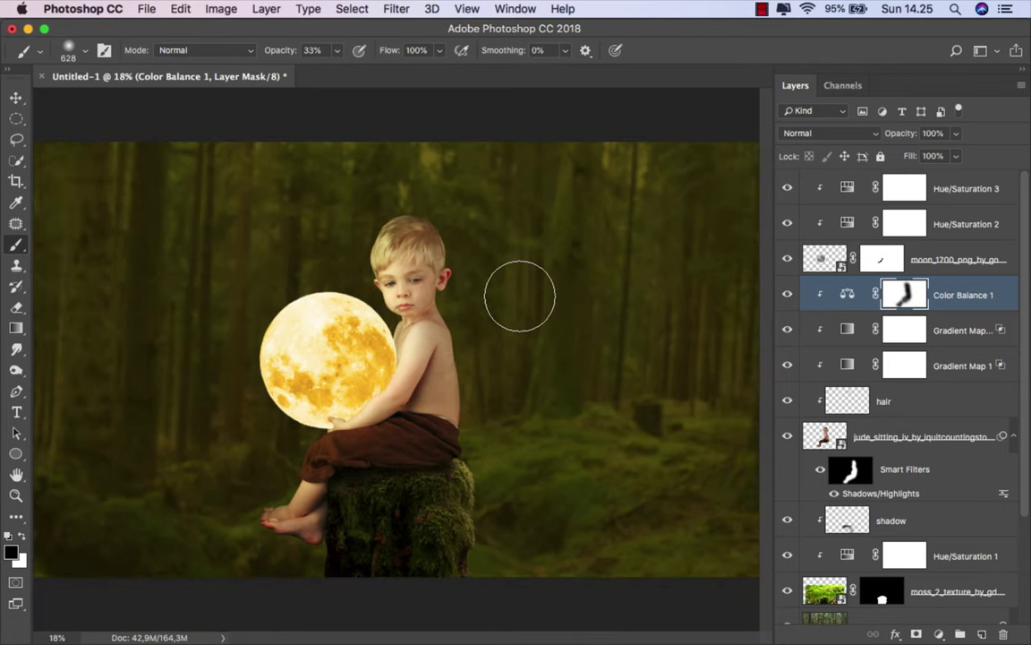
click(788, 295)
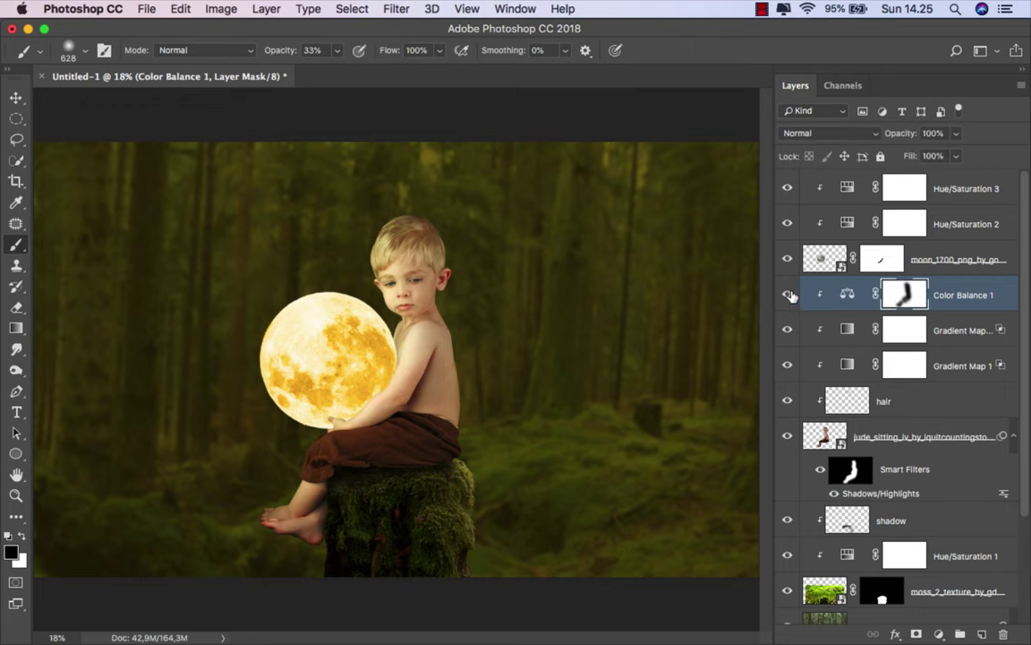
click(23, 535)
scroll(410, 349, up, 3)
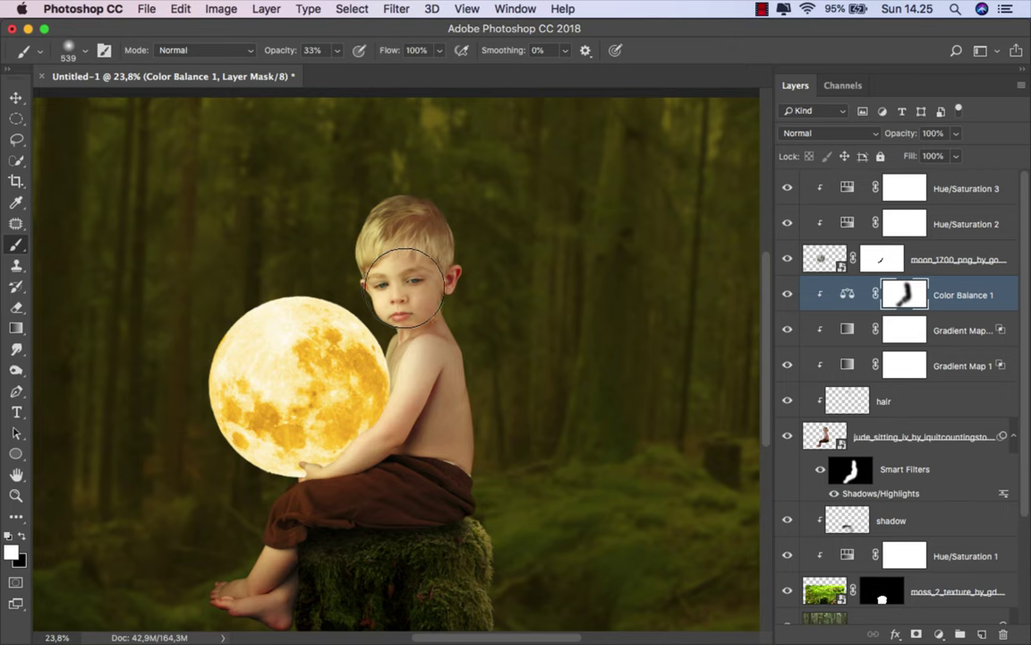
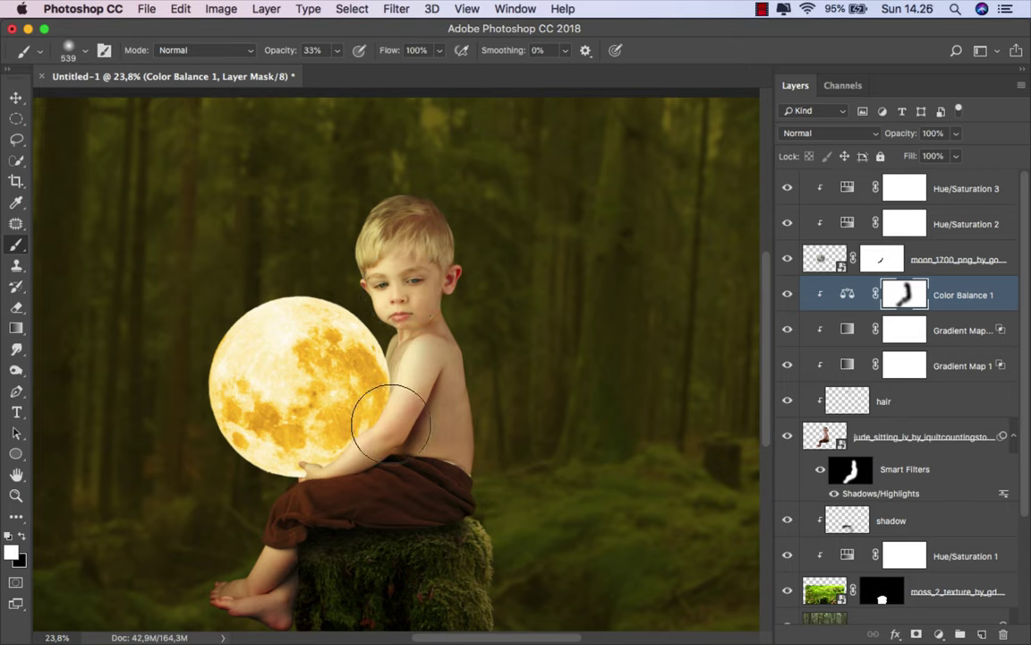
Fit the whole boy-and-moon composite in view and stop editing the Color Balance mask
key(super+minus)
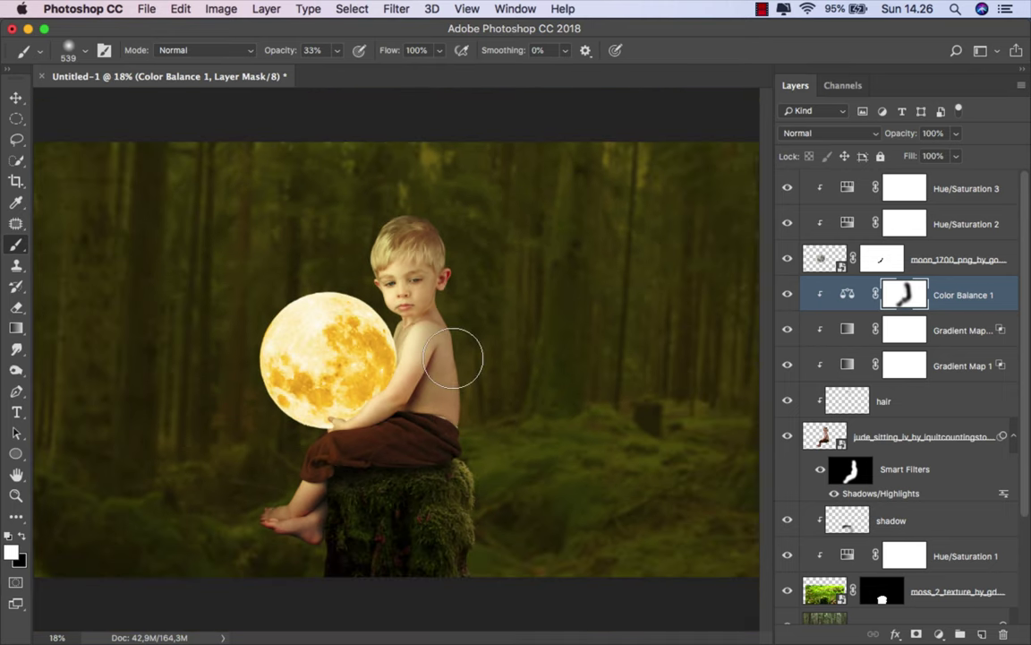
key(super+2)
Add a Levels 1 adjustment clipped to the boy, with output white lowered to 179
key(v)
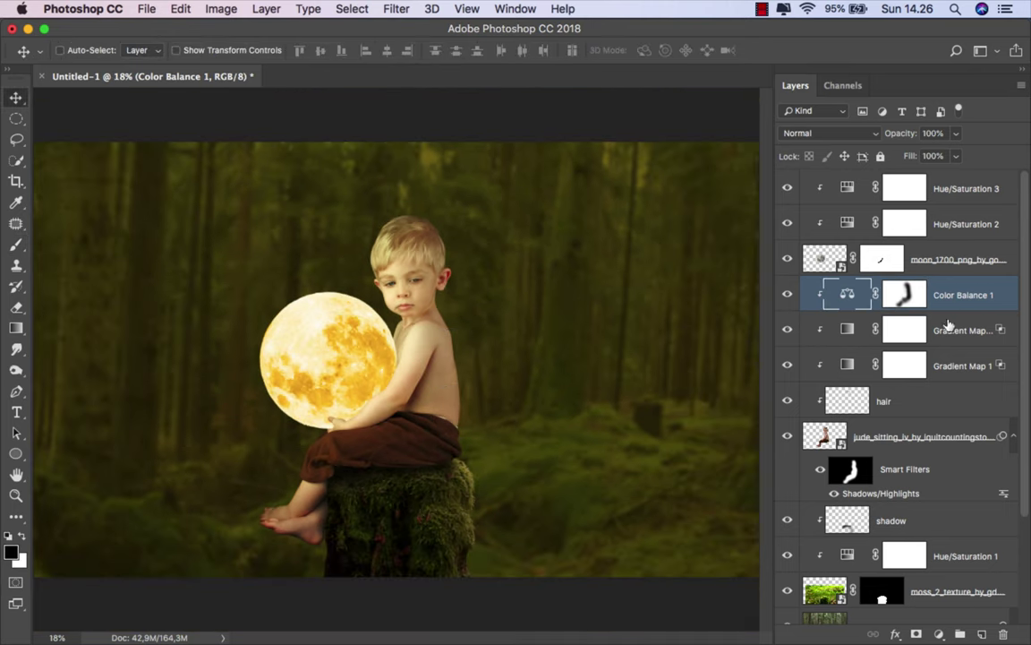
click(939, 633)
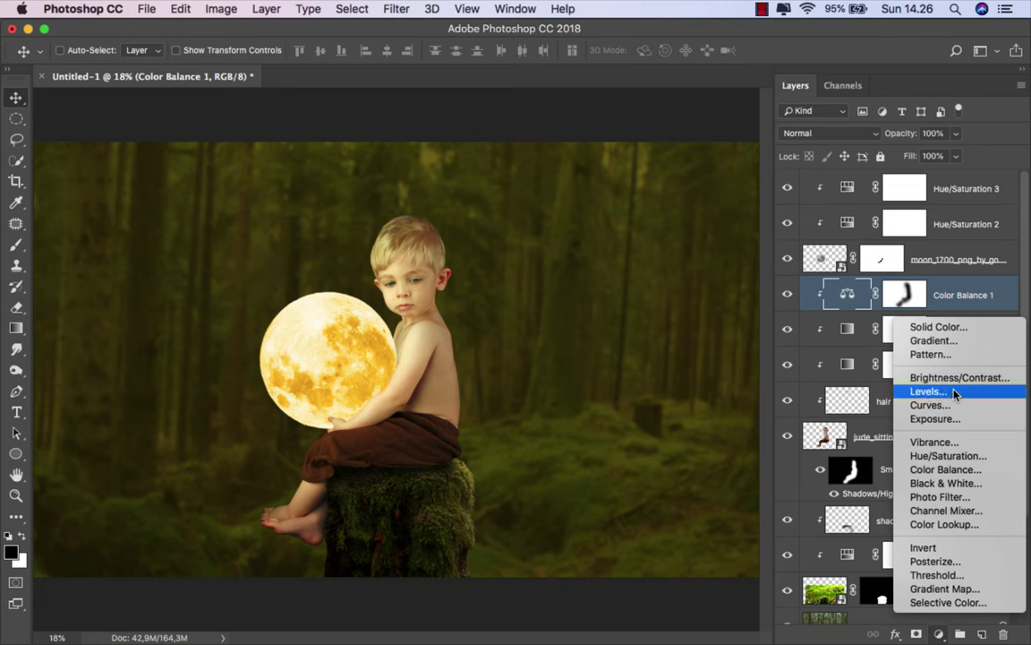
click(877, 394)
click(654, 536)
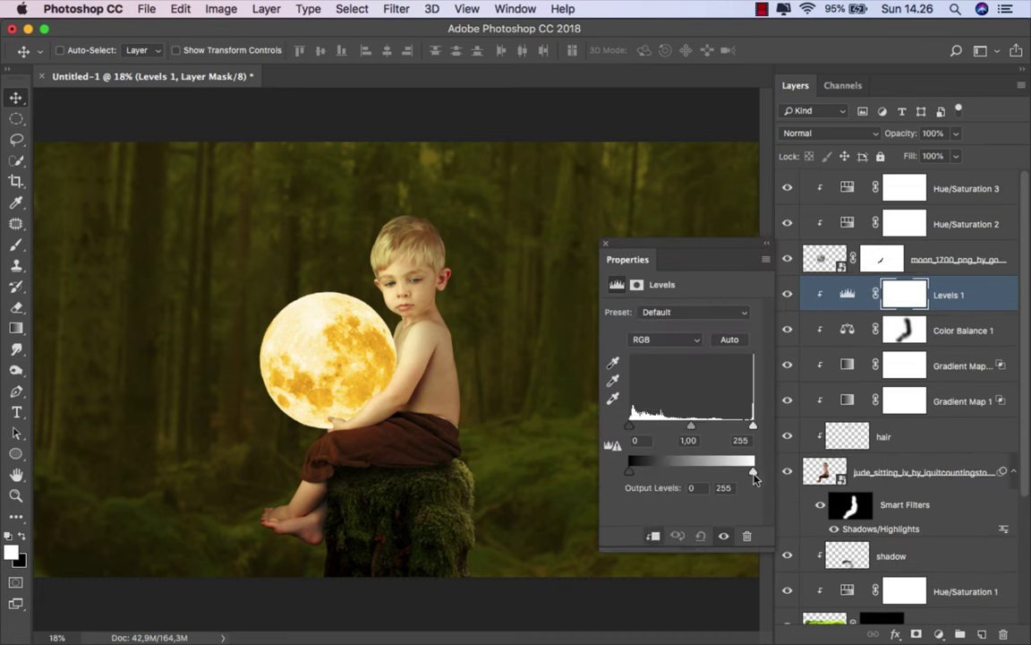
drag(753, 475, 717, 475)
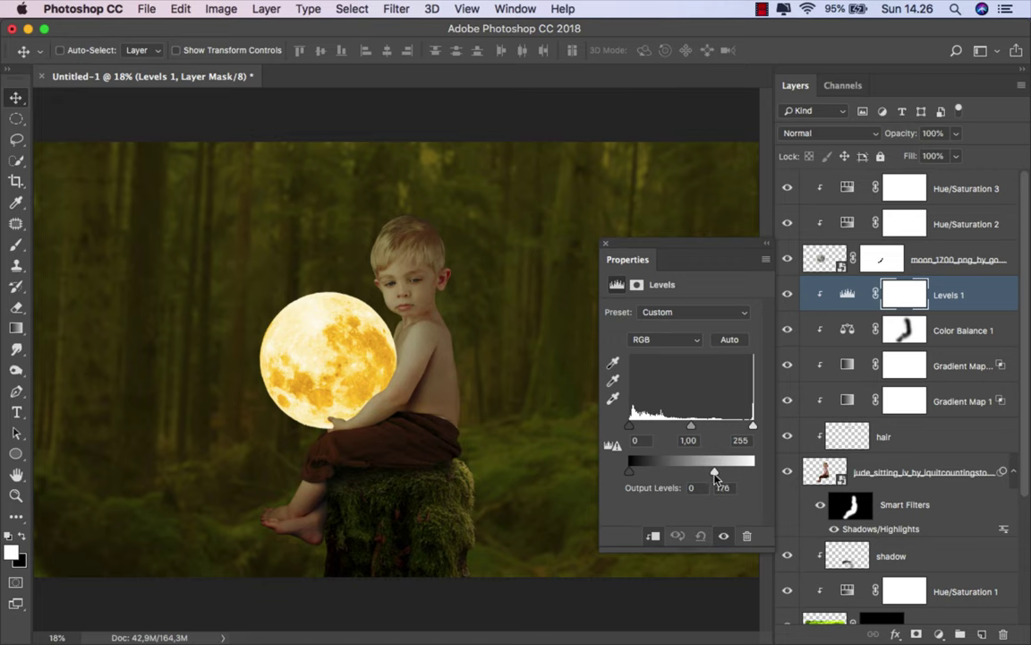
click(604, 246)
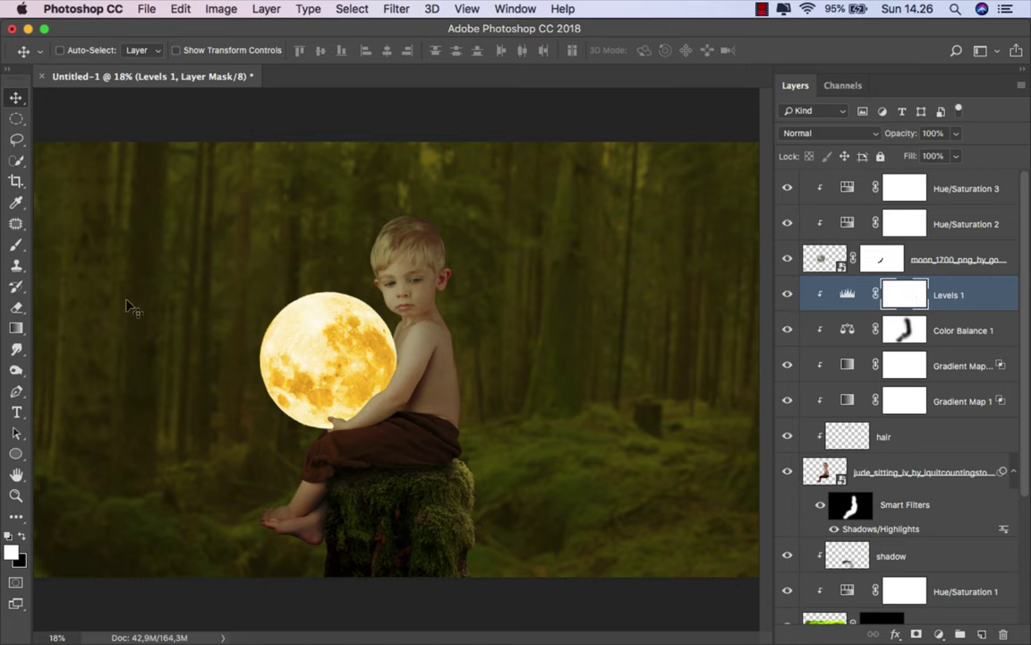
Paint black with the Brush on the Levels 1 mask over the boy's face and arm
click(16, 244)
click(89, 233)
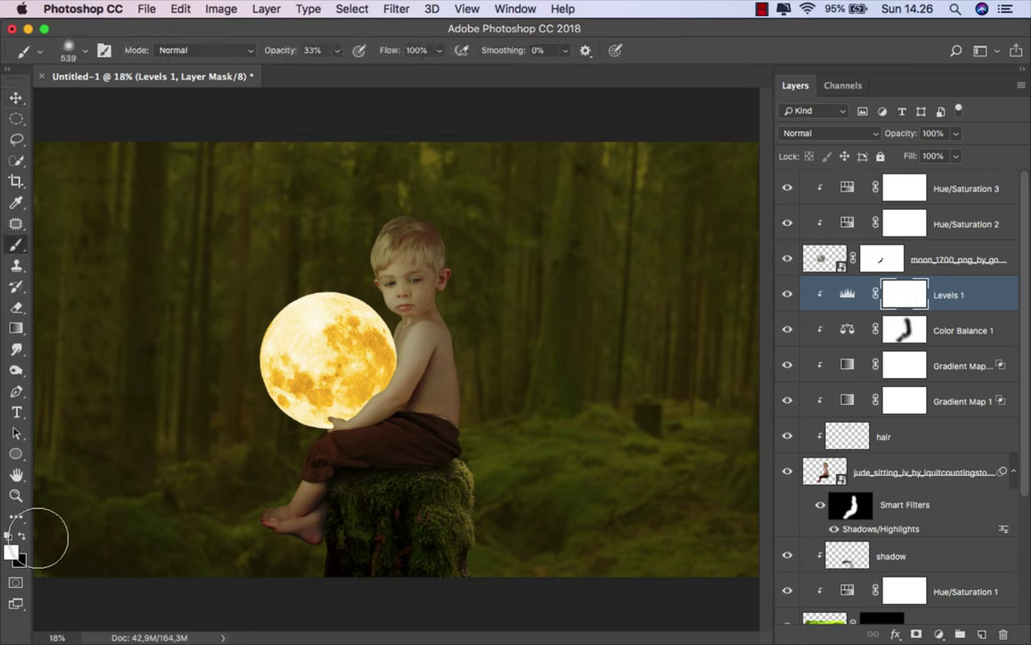
scroll(394, 260, up, 2)
scroll(394, 260, up, 2)
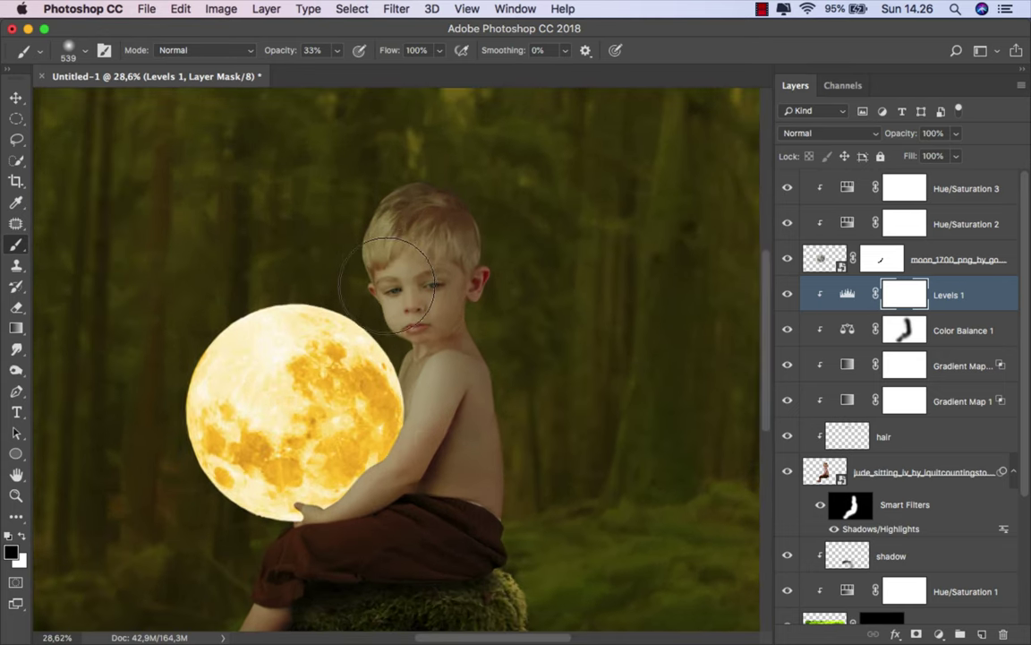
drag(356, 323, 411, 253)
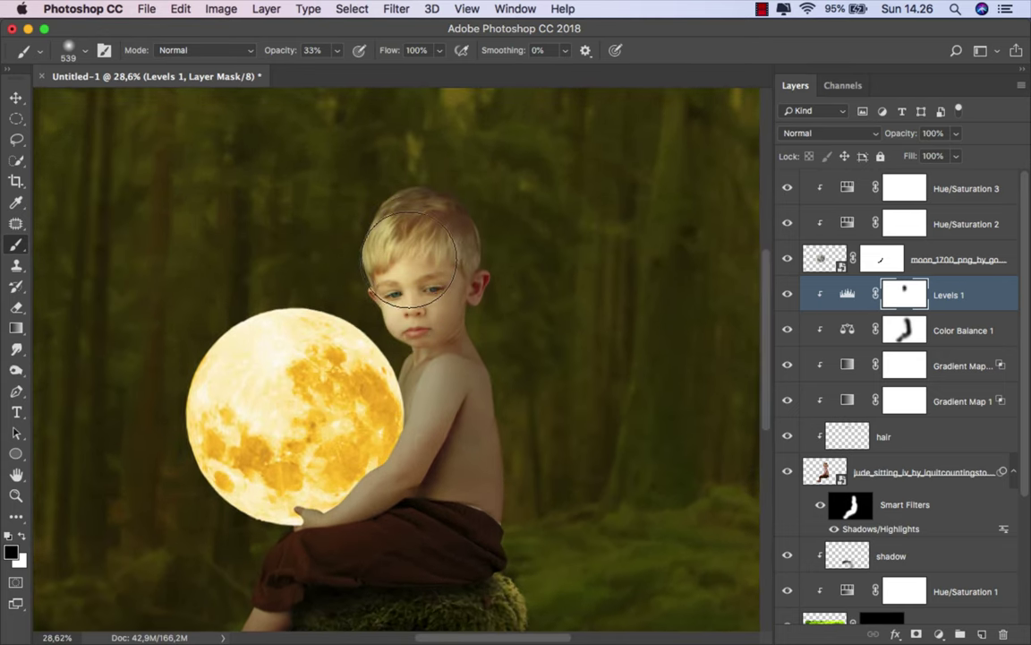
mouse_move(408, 412)
mouse_down()
mouse_move(375, 459)
mouse_move(306, 491)
mouse_move(307, 507)
mouse_move(322, 491)
mouse_move(426, 495)
mouse_move(414, 437)
mouse_move(430, 376)
mouse_move(426, 323)
mouse_move(391, 288)
mouse_move(411, 242)
mouse_move(374, 268)
mouse_up()
scroll(374, 268, down, 5)
scroll(373, 268, left, 3)
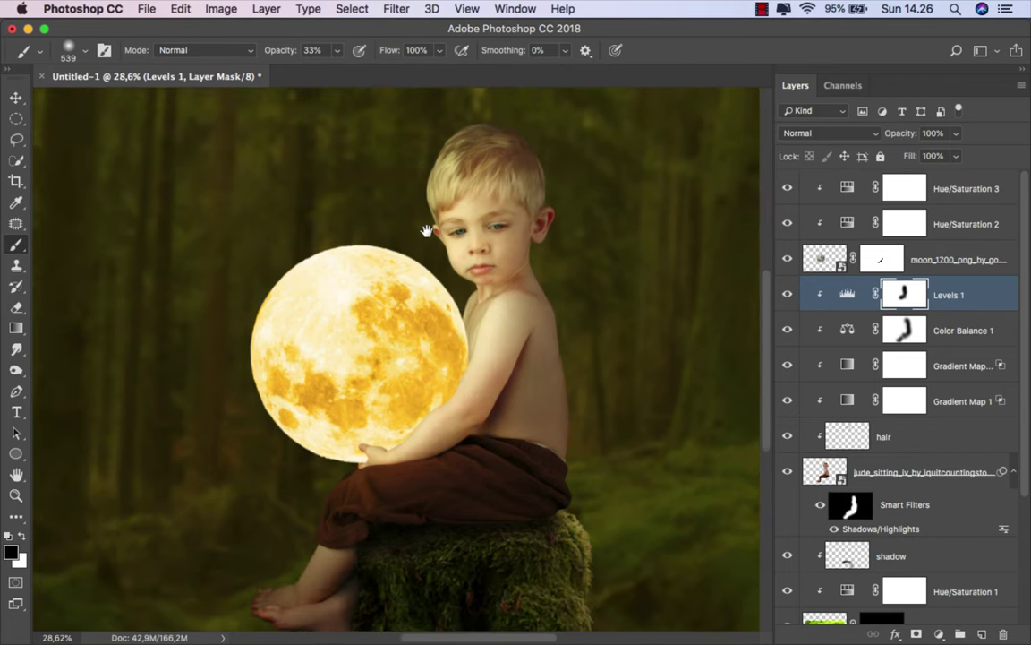
mouse_move(374, 412)
mouse_down()
mouse_move(427, 392)
mouse_move(460, 414)
mouse_move(346, 440)
mouse_up()
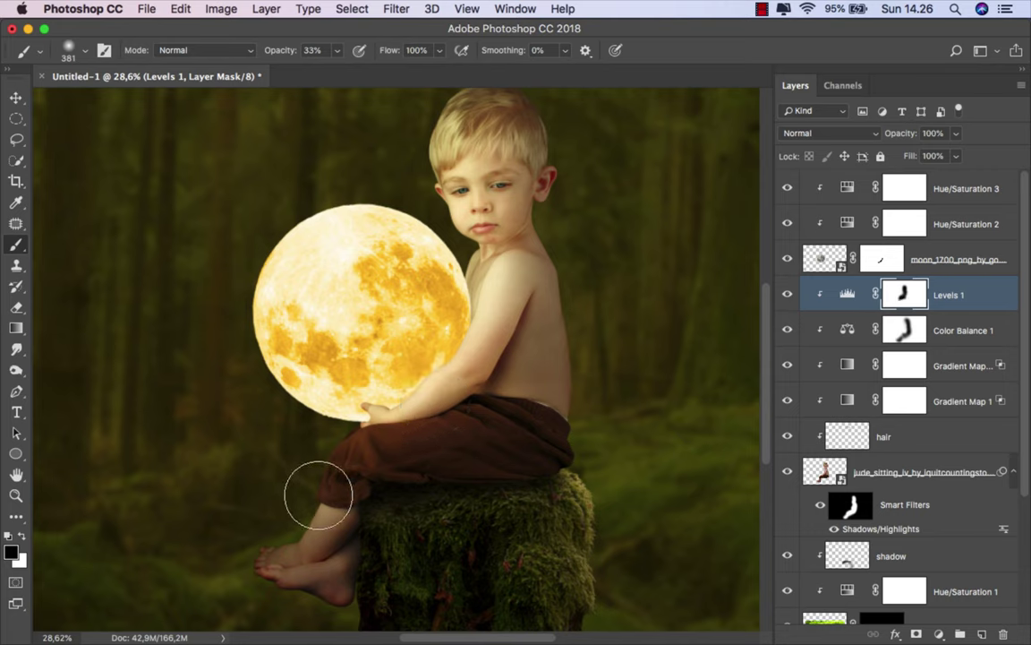
Paint the Levels 1 mask over the boy's calves and feet, then toggle it to compare
key(bracketleft)
mouse_move(263, 541)
mouse_down()
mouse_move(283, 546)
mouse_move(321, 501)
mouse_up()
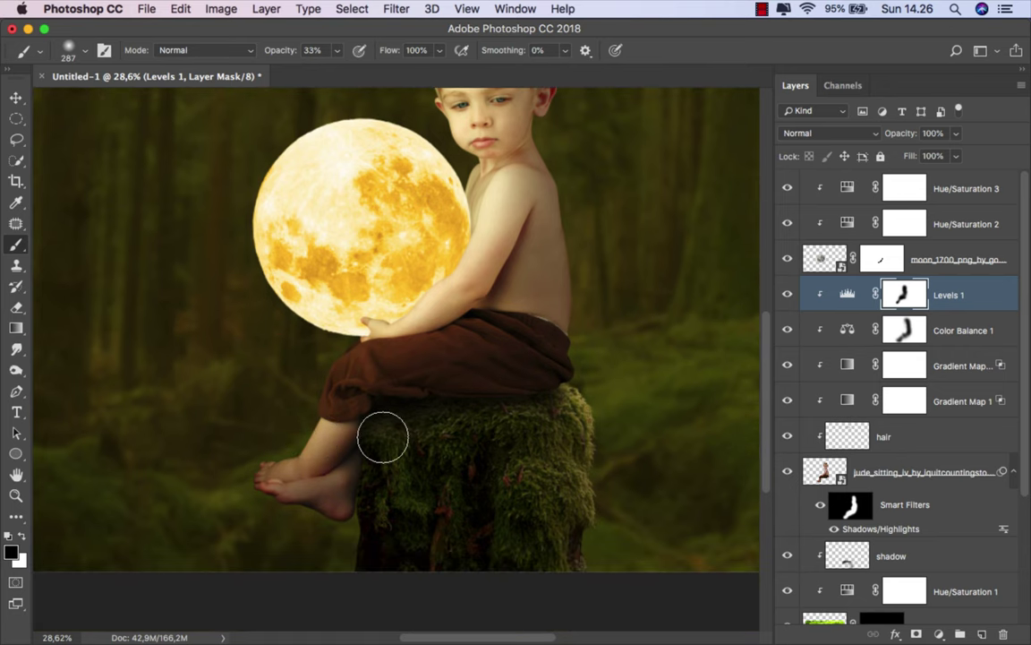
key(bracketleft)
key(bracketleft)
key(bracketleft)
scroll(338, 448, up, 3)
scroll(324, 472, up, 2)
key(bracketright)
key(bracketright)
key(bracketright)
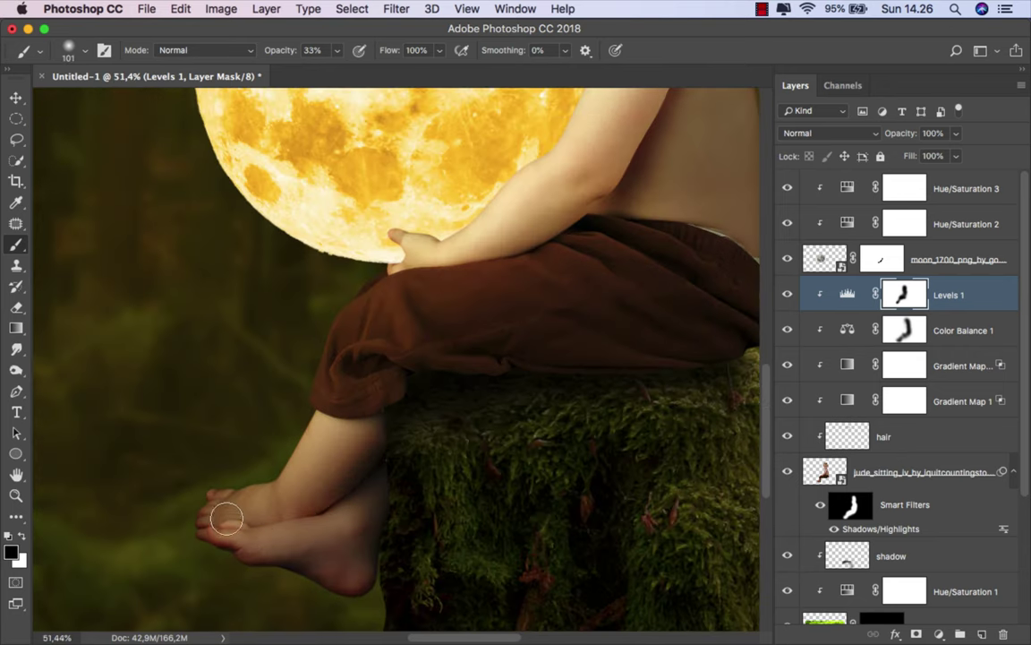
key(bracketright)
key(bracketright)
key(bracketright)
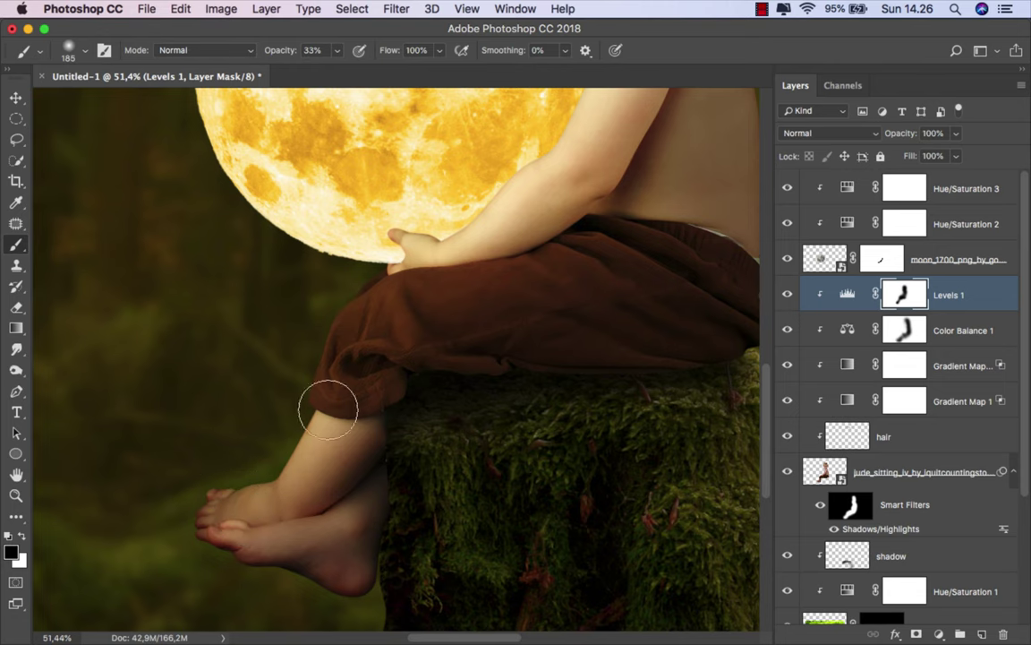
scroll(340, 412, down, 2)
key(bracketright)
key(bracketright)
key(bracketright)
drag(403, 327, 276, 545)
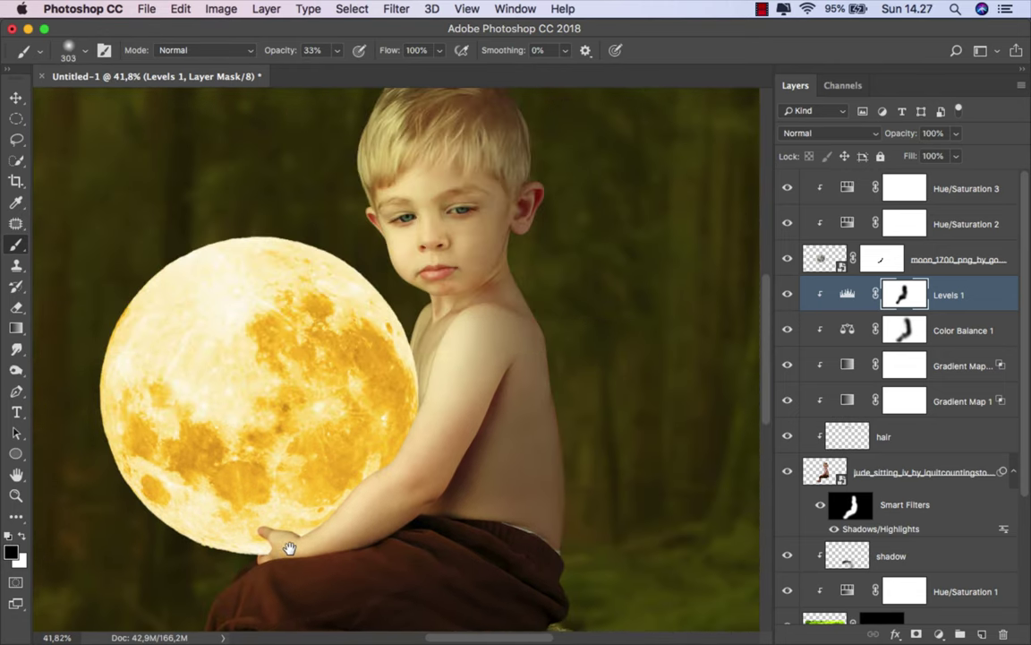
scroll(415, 484, down, 1)
key(bracketright)
key(bracketright)
key(bracketright)
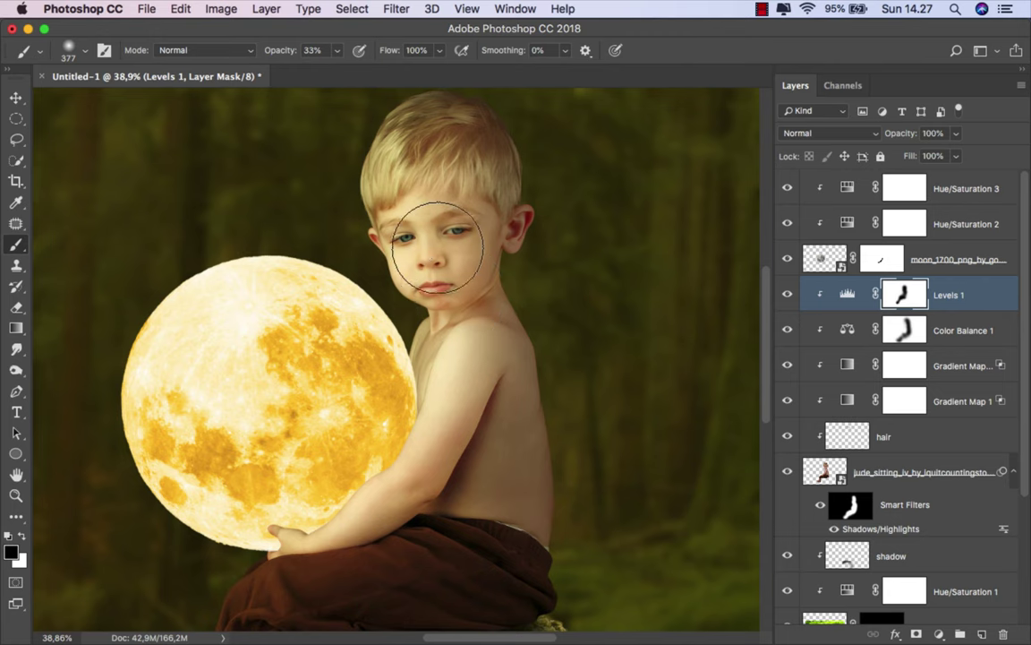
scroll(368, 287, down, 3)
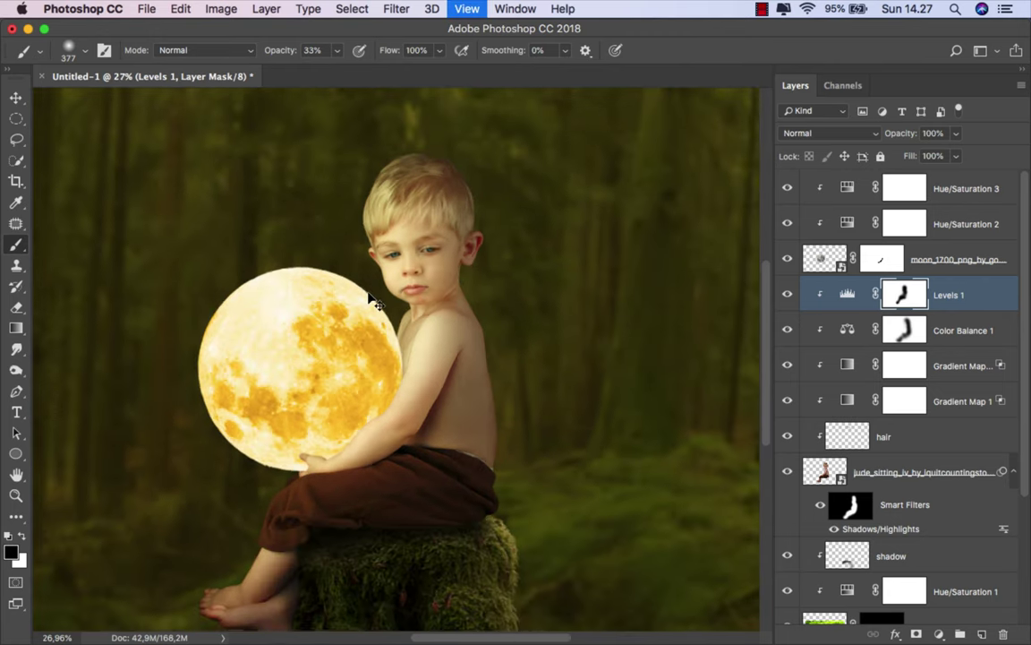
scroll(384, 341, down, 2)
click(787, 293)
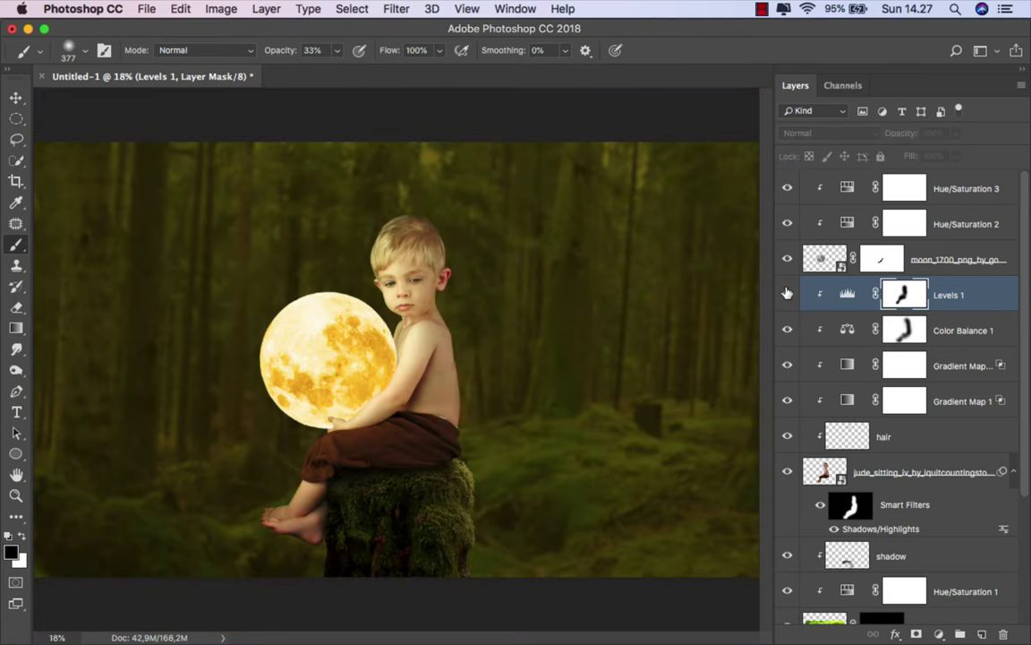
key(ctrl+2)
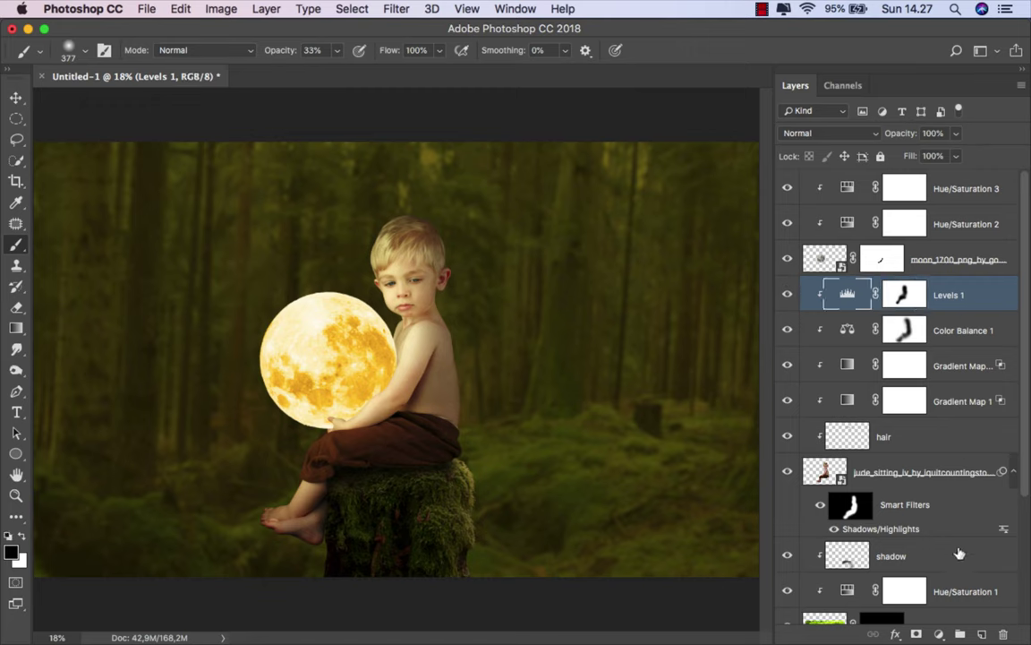
Add Gradient Map 2 clipped to the boy and set it to Soft Light
click(940, 634)
click(929, 587)
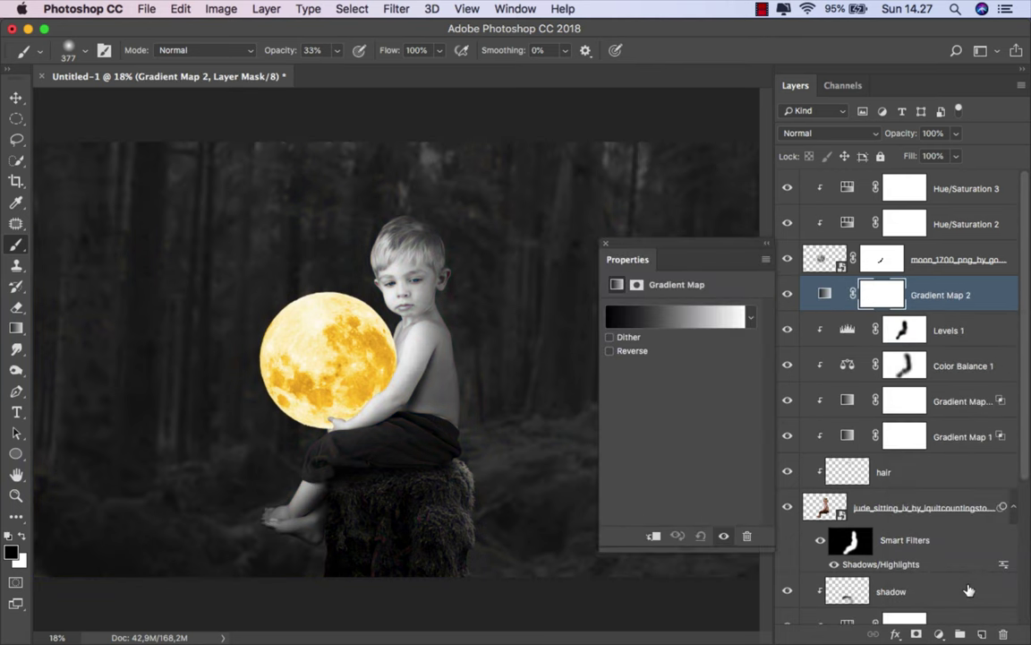
alt+click(783, 289)
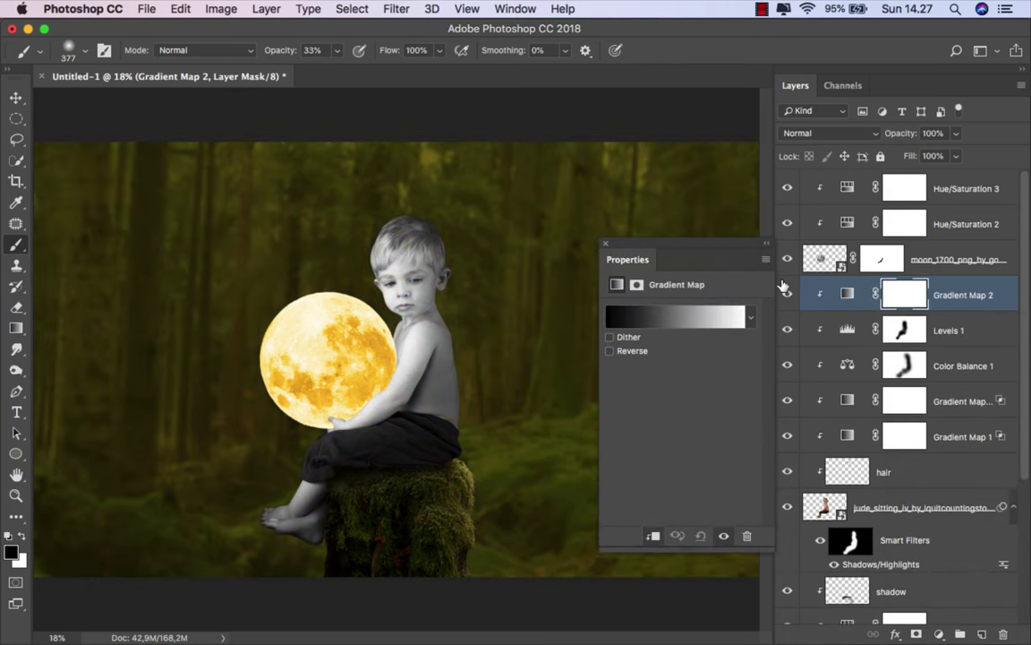
click(803, 135)
click(805, 322)
In Gradient Map 2's Blending Options, split the This Layer and Underlying Layer black sliders
right_click(956, 286)
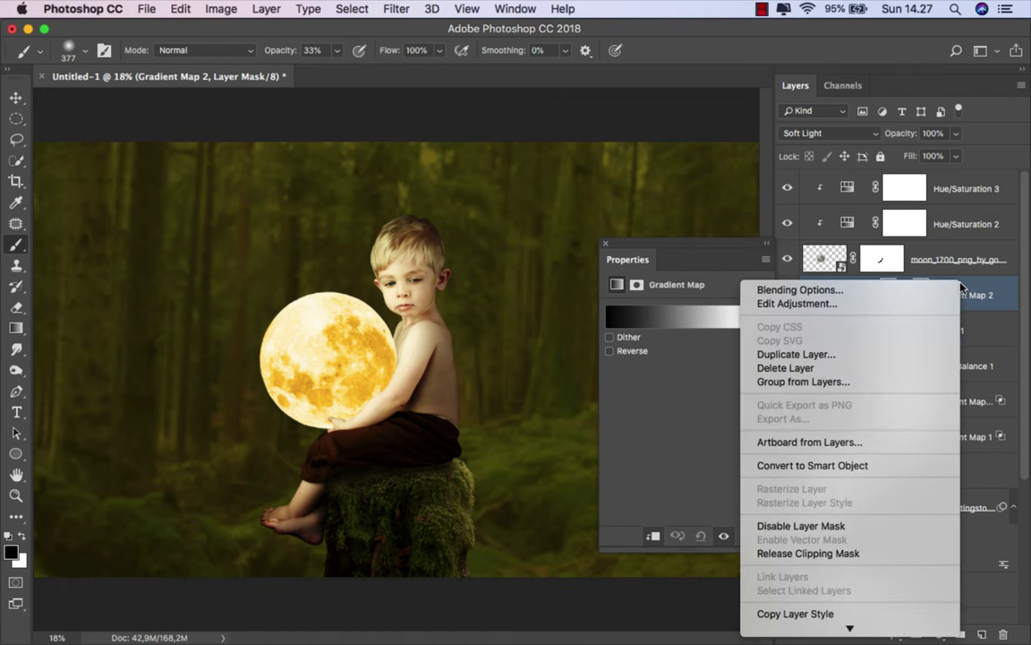
click(877, 291)
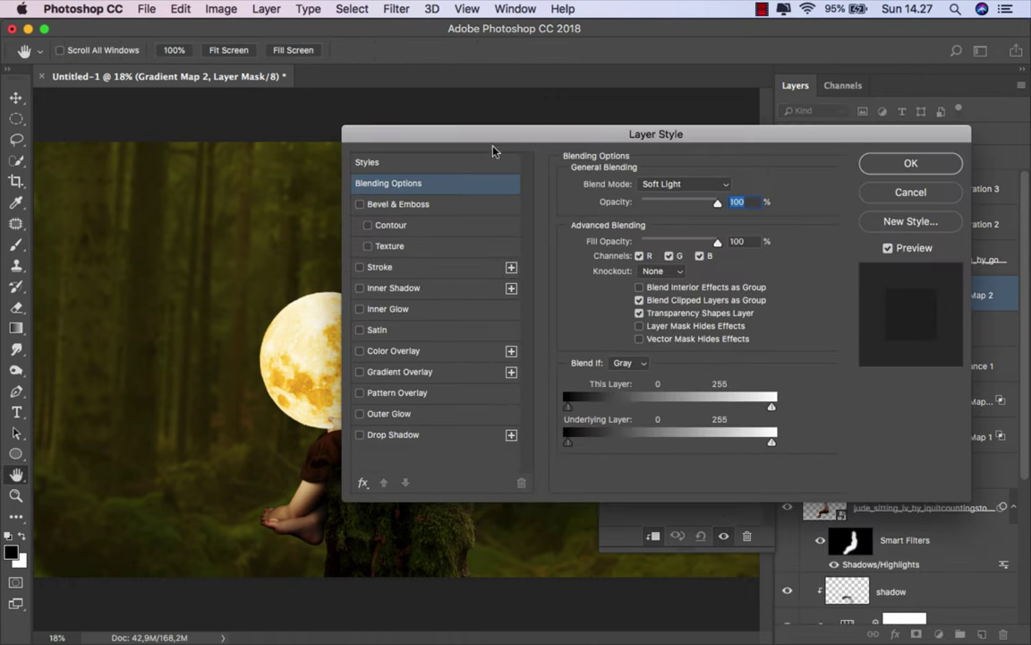
drag(491, 147, 590, 148)
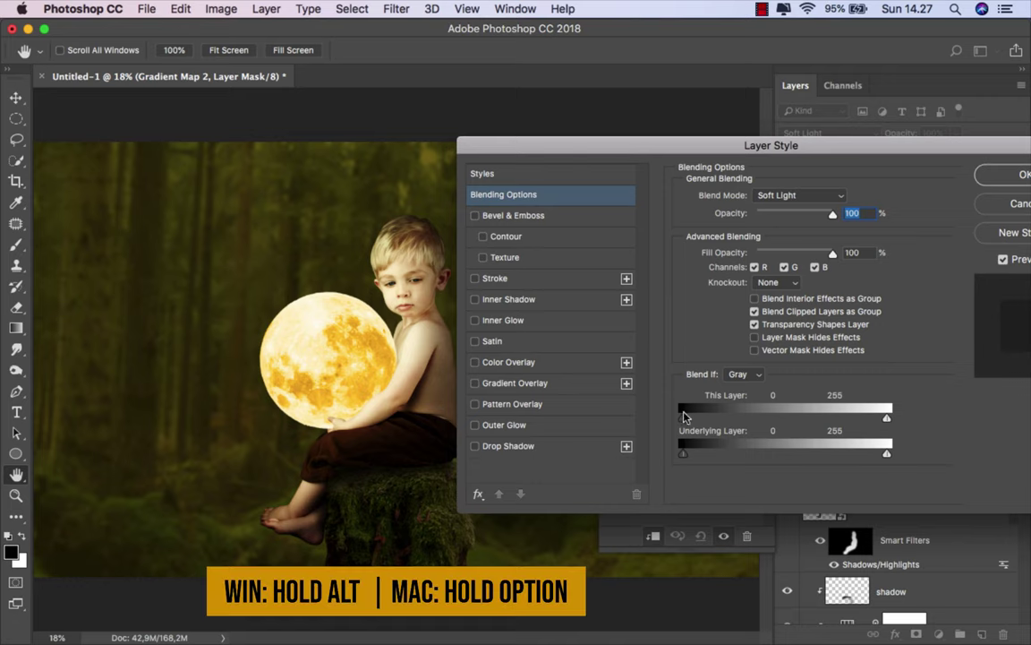
drag(684, 418, 811, 418)
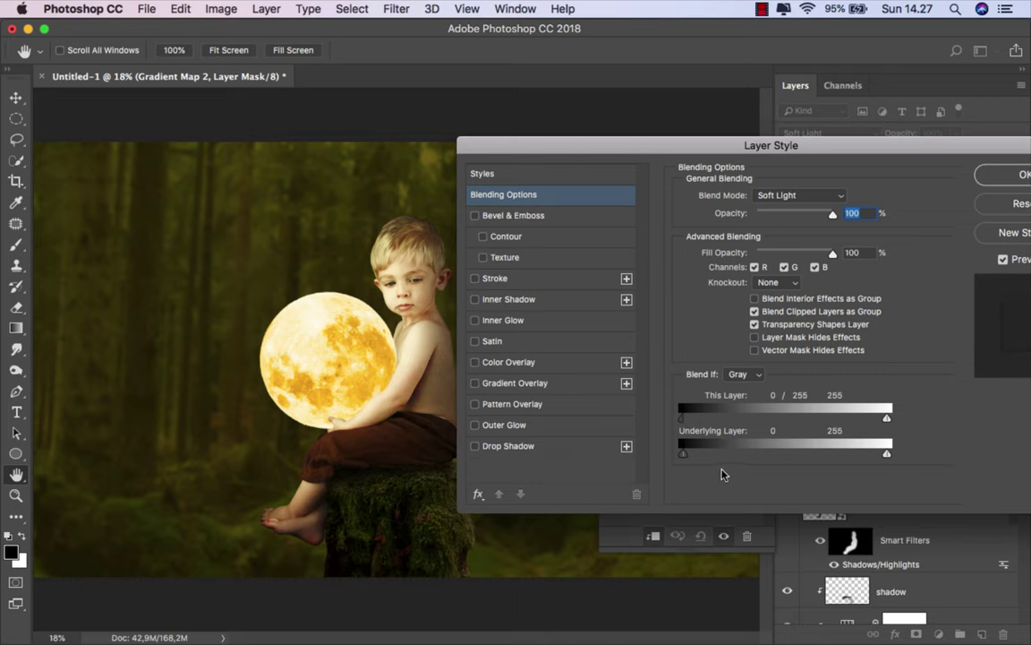
drag(688, 454, 703, 454)
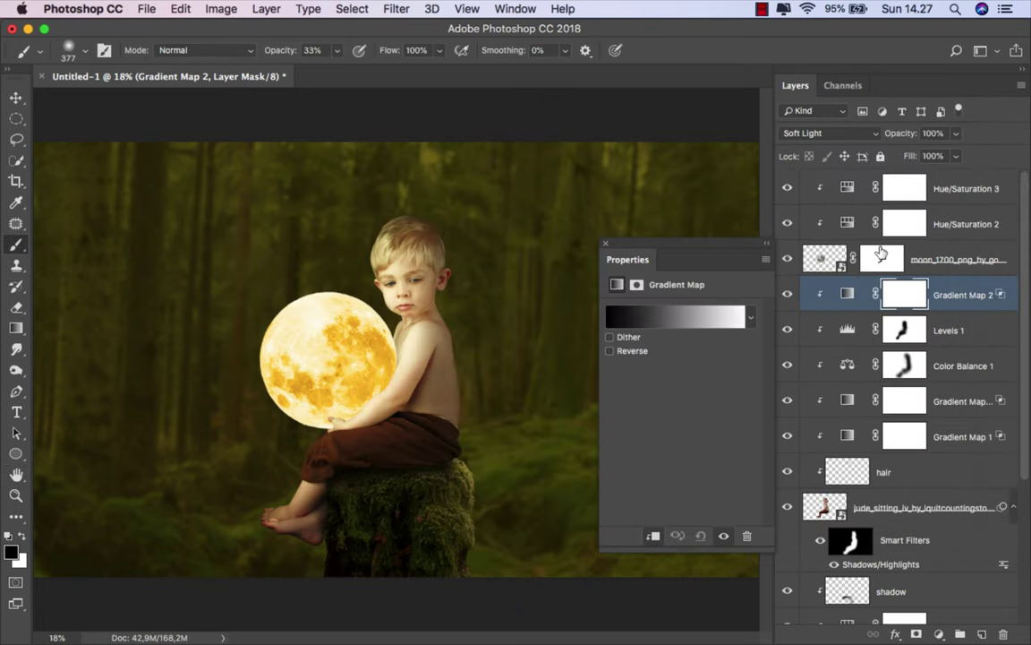
Compare with and without Gradient Map 2, then invert its mask to black and switch to white
click(608, 244)
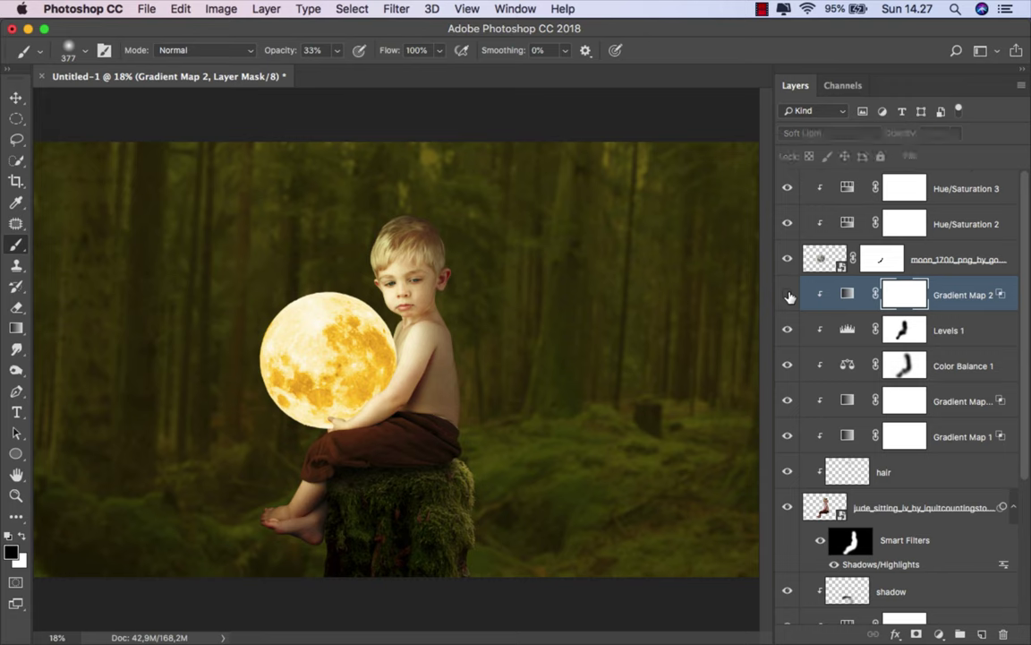
click(788, 295)
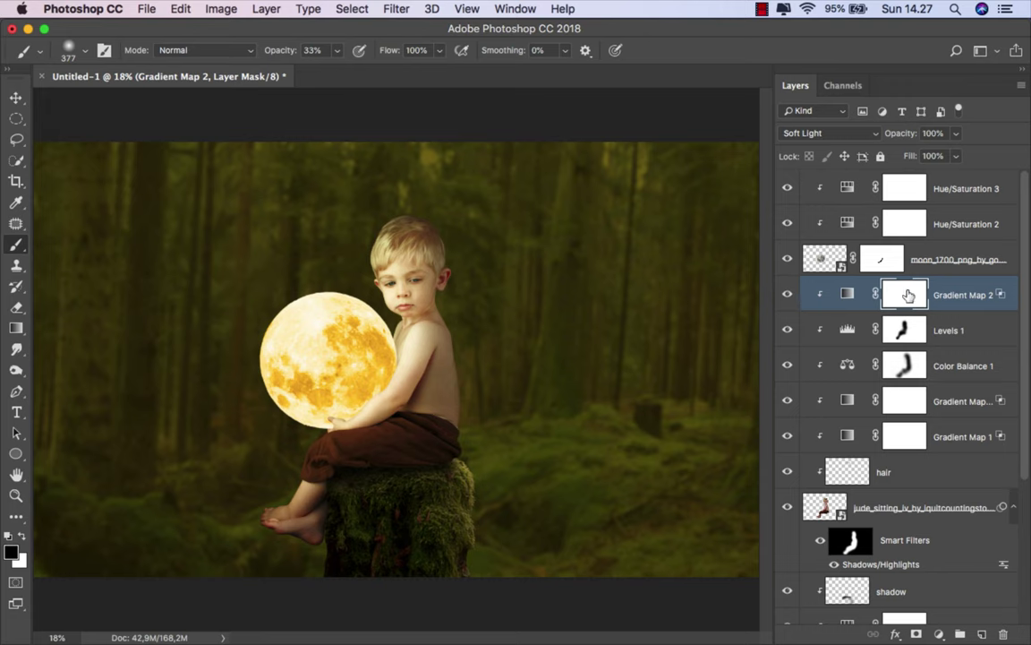
key(super+i)
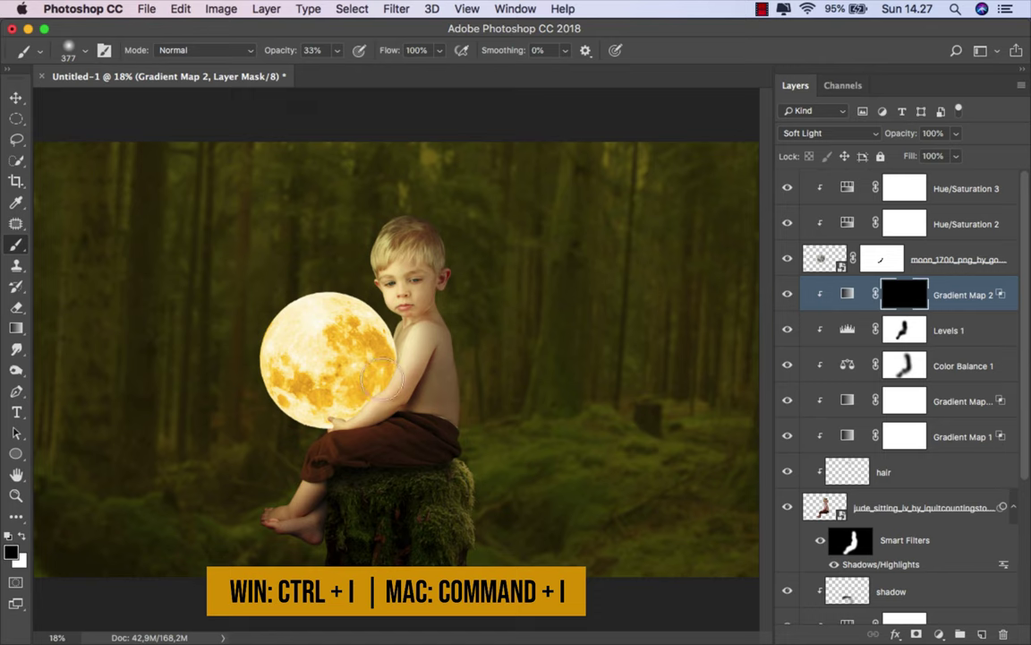
key(x)
Paint white on the Gradient Map 2 mask along the boy's neck, arm and shoulder
scroll(439, 244, up, 2)
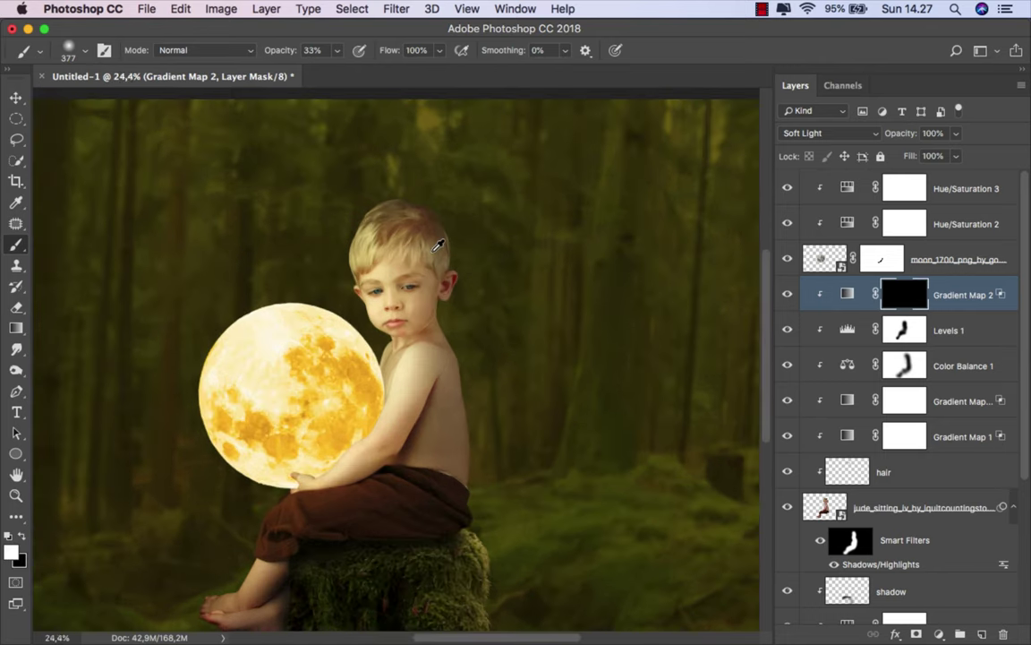
scroll(438, 244, up, 2)
drag(367, 327, 354, 328)
mouse_move(369, 313)
mouse_down()
mouse_move(394, 313)
mouse_move(391, 423)
mouse_up()
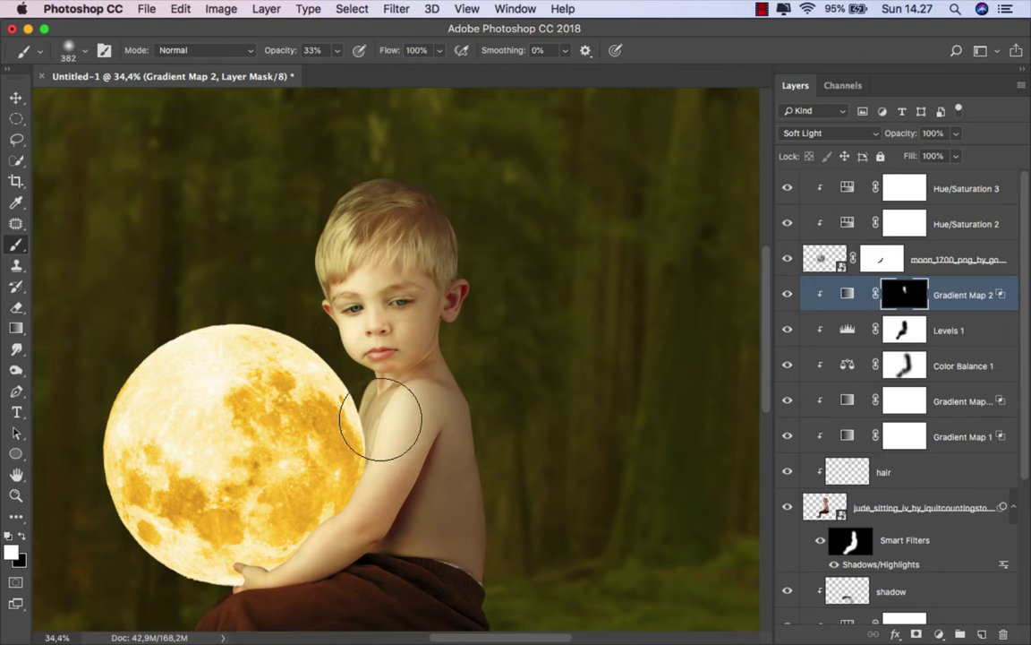
scroll(442, 357, down, 3)
scroll(442, 357, left, 2)
drag(442, 362, 474, 300)
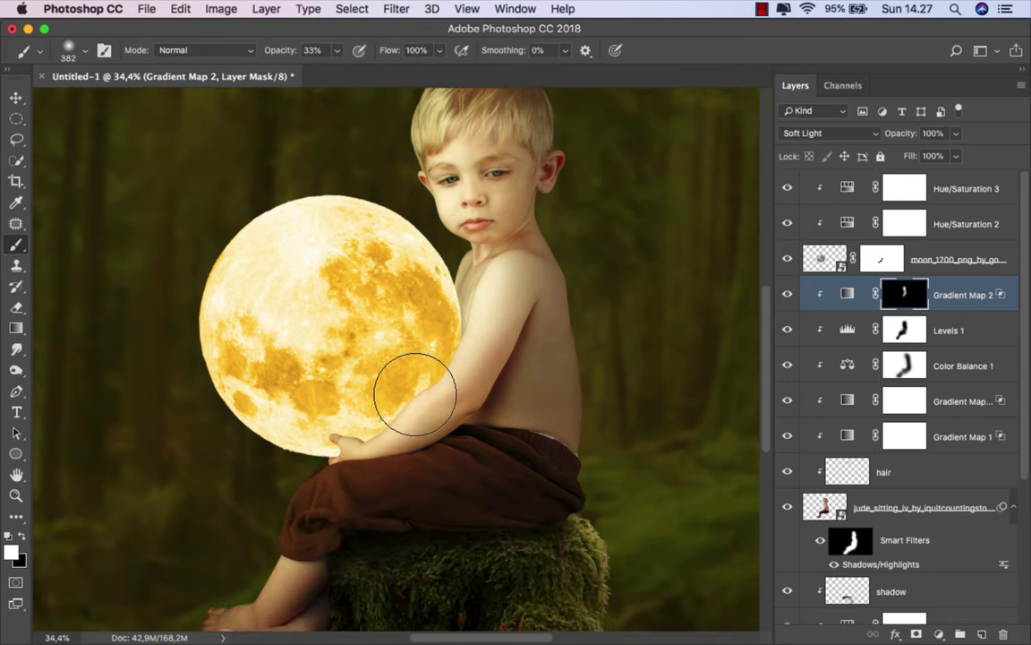
scroll(474, 300, down, 2)
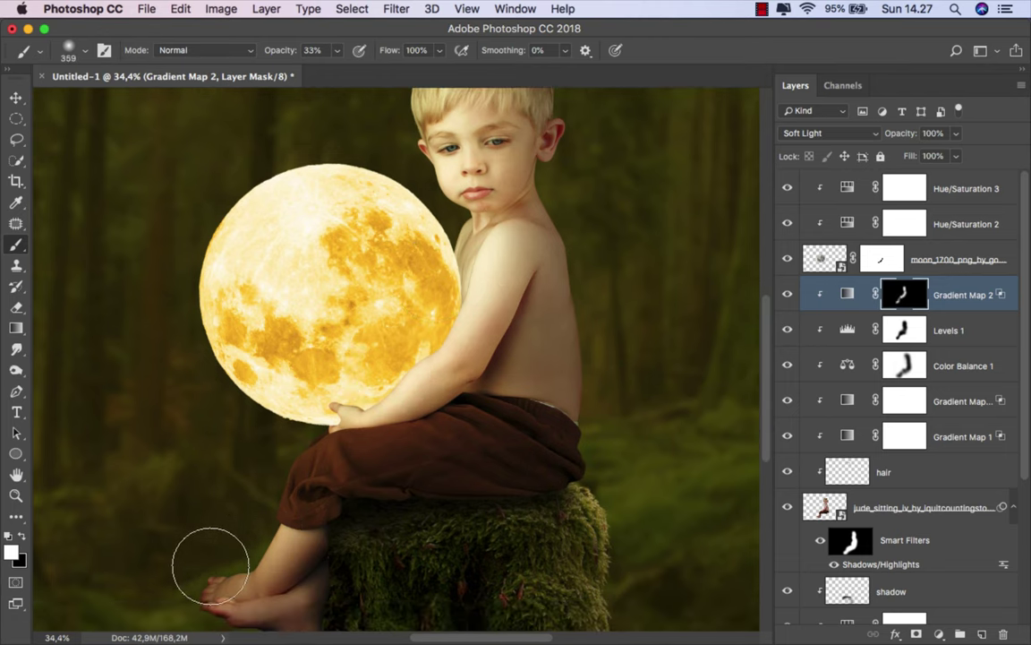
scroll(415, 394, down, 1)
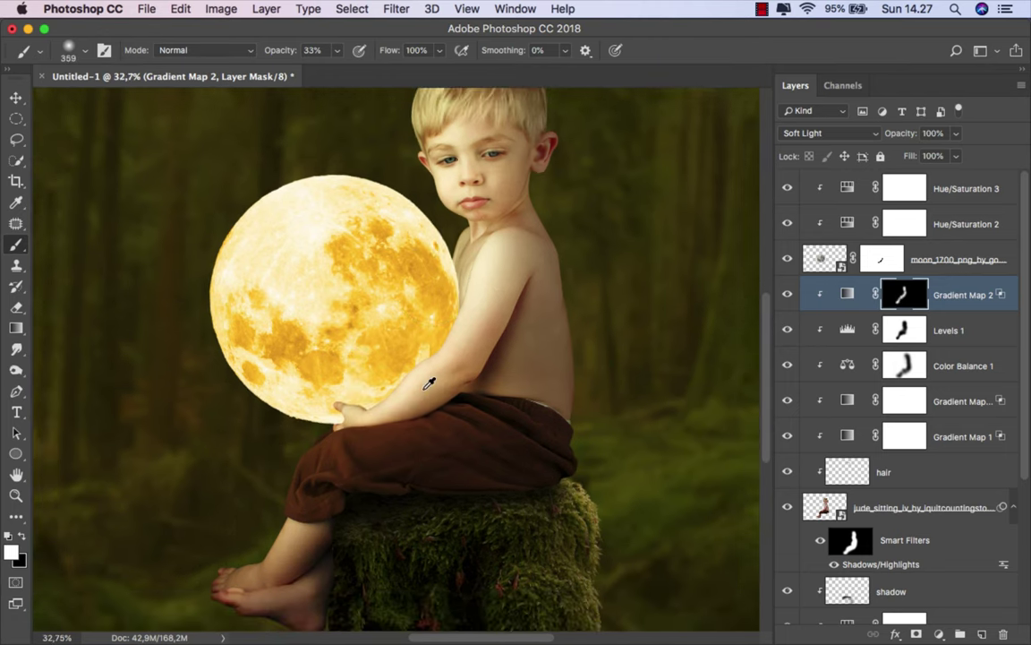
scroll(430, 384, down, 1)
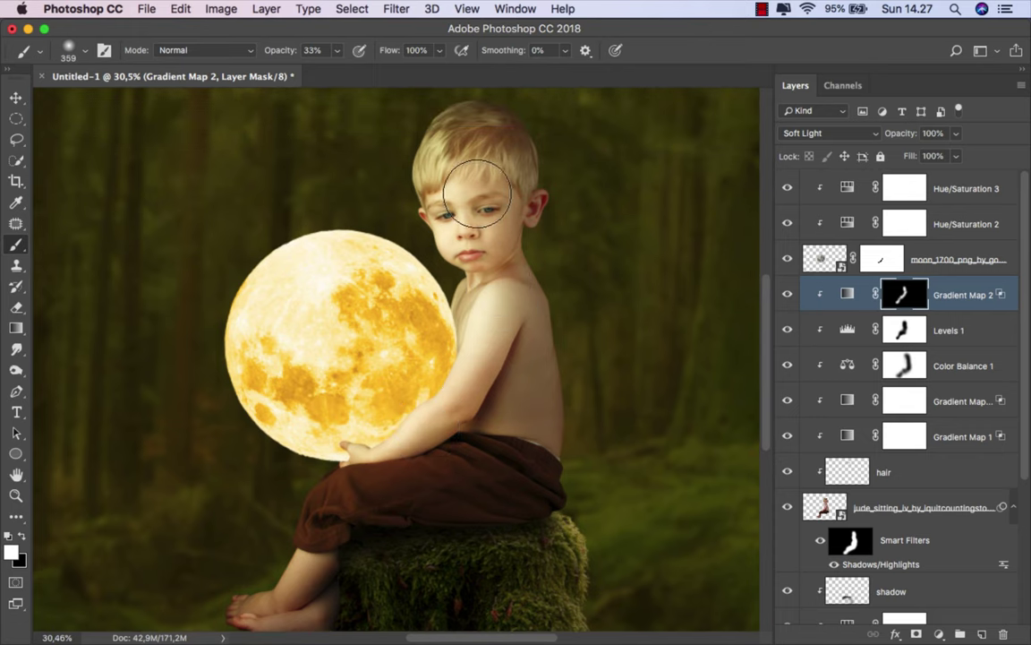
scroll(439, 211, down, 4)
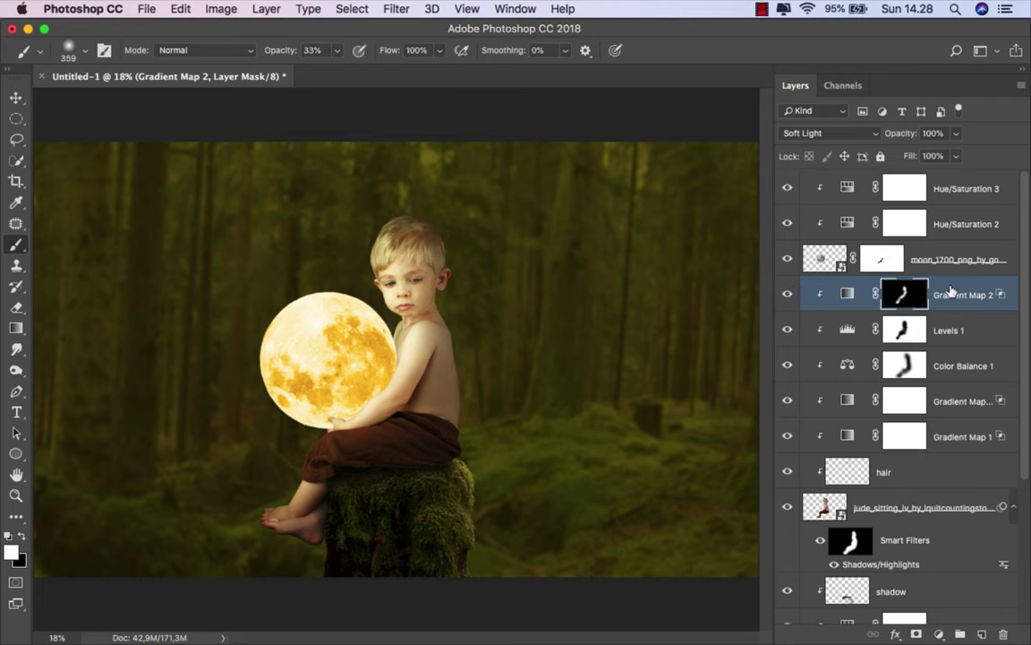
click(847, 294)
Add a new Layer 1 above Gradient Map 2 and clip it to the boy
key(v)
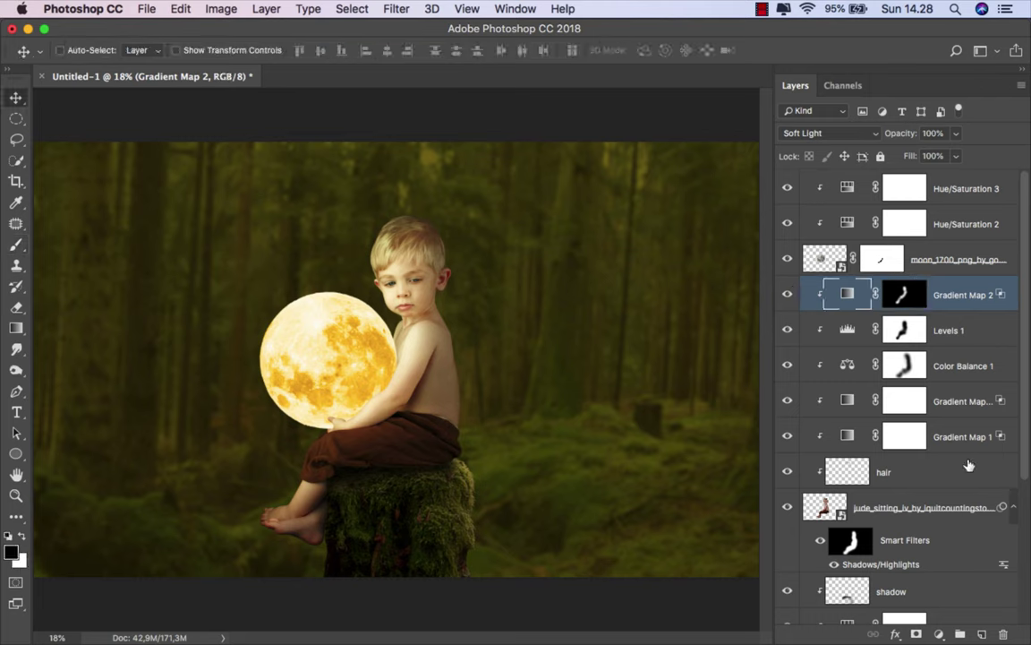
click(982, 633)
right_click(903, 301)
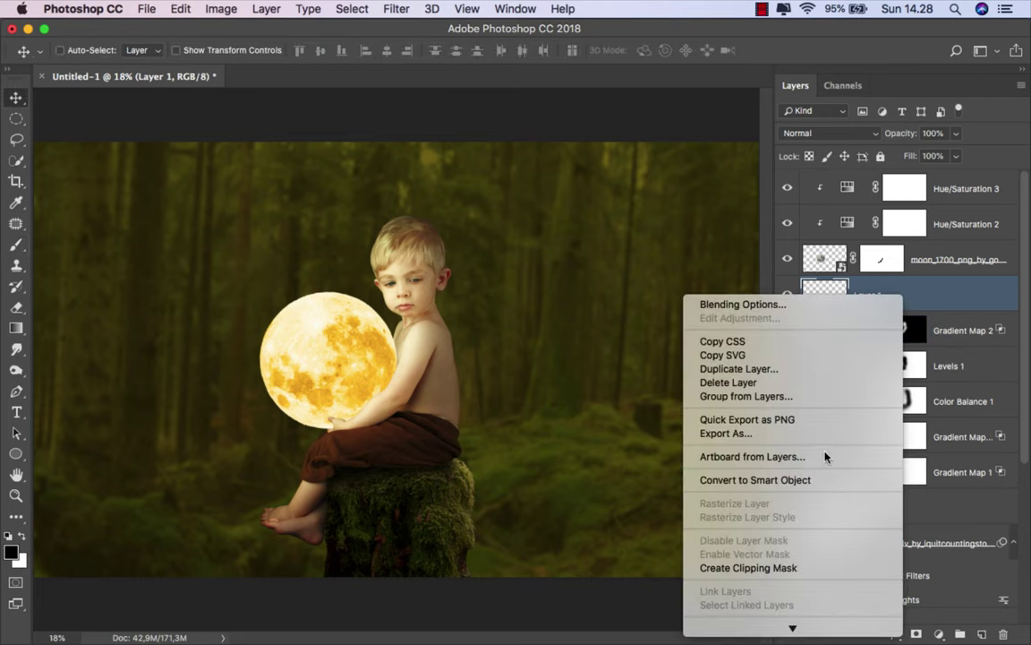
click(788, 570)
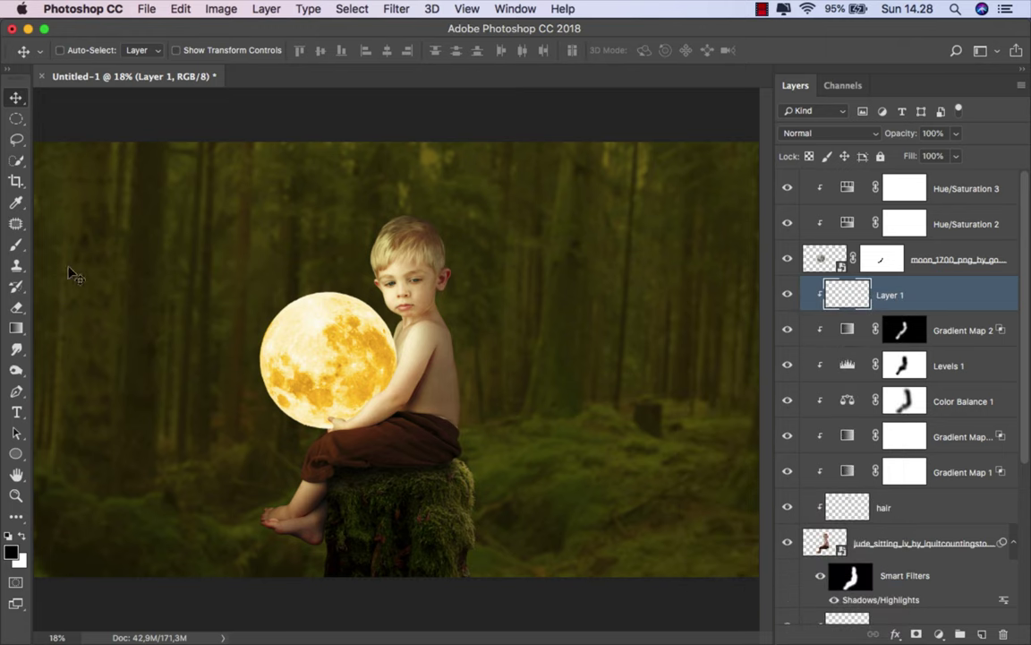
Set the Brush to 8% opacity and size it (480, 430, about 389 px) over the moss top
click(15, 247)
click(83, 243)
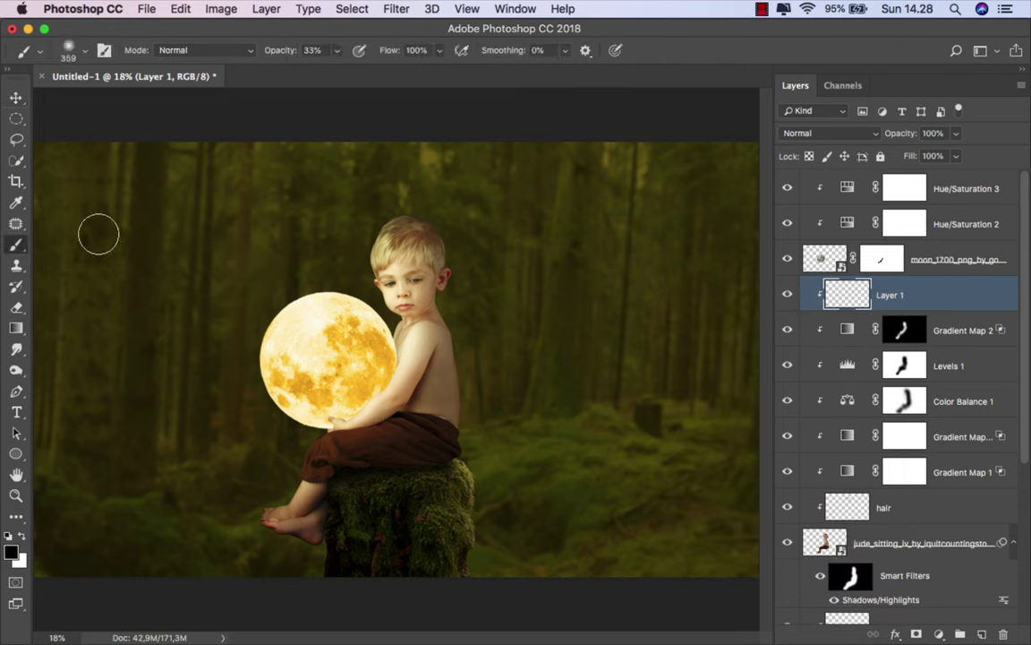
click(337, 50)
click(319, 70)
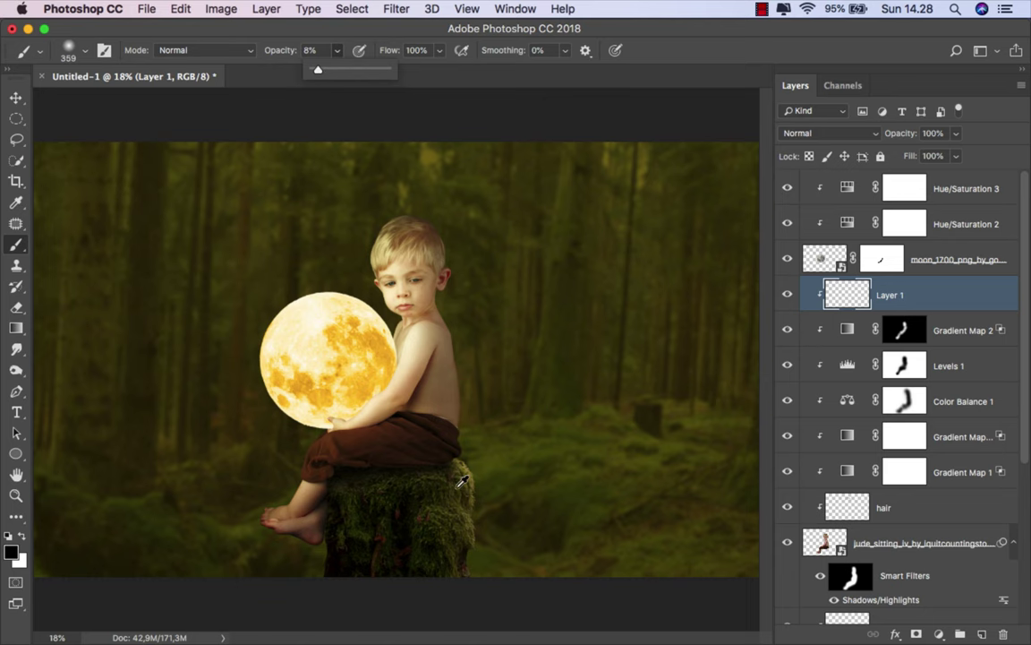
scroll(461, 485, up, 3)
drag(437, 437, 475, 437)
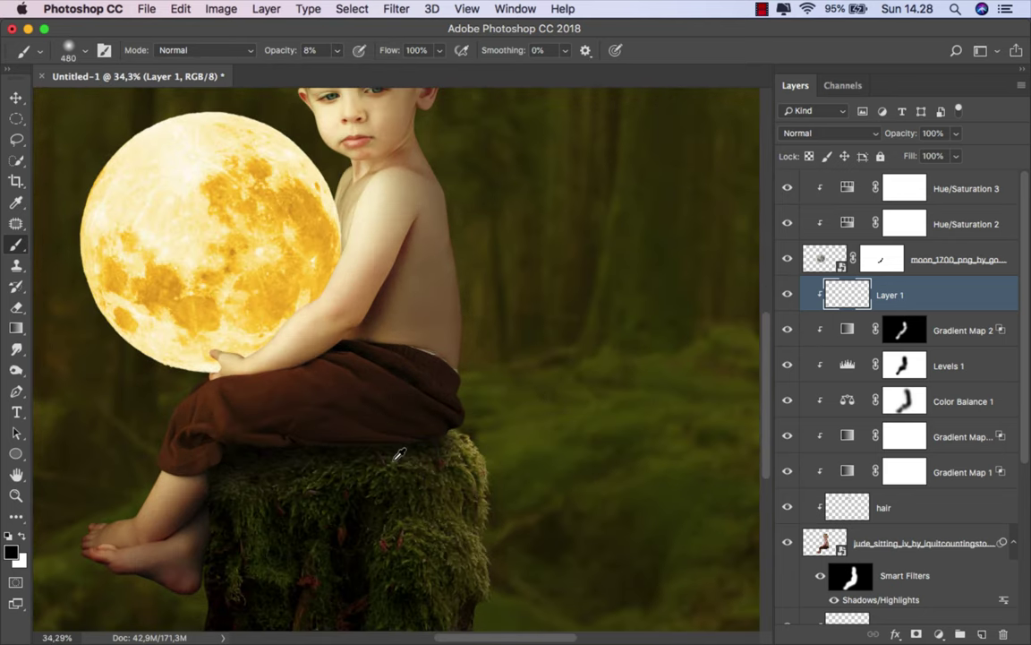
scroll(392, 461, up, 1)
mouse_move(392, 461)
mouse_down()
mouse_move(486, 396)
mouse_move(441, 365)
mouse_up()
scroll(508, 387, up, 1)
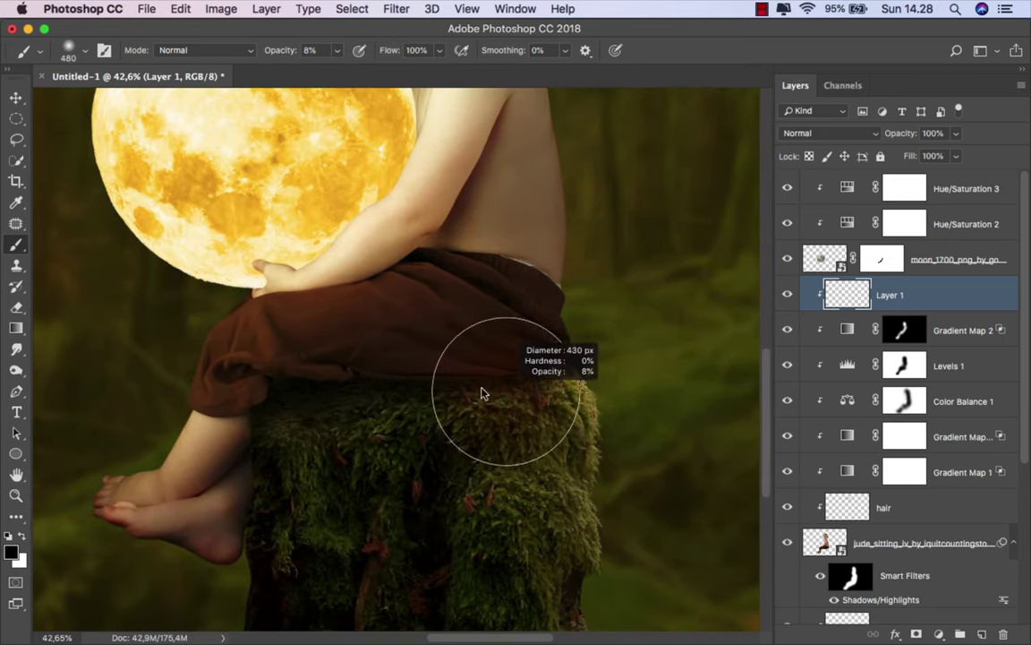
mouse_move(287, 392)
mouse_down()
mouse_move(260, 421)
mouse_move(258, 472)
mouse_move(297, 421)
mouse_up()
Enlarge the brush to 503 px, softly paint over the boy's back, and zoom out
scroll(331, 492, up, 5)
scroll(362, 562, right, 4)
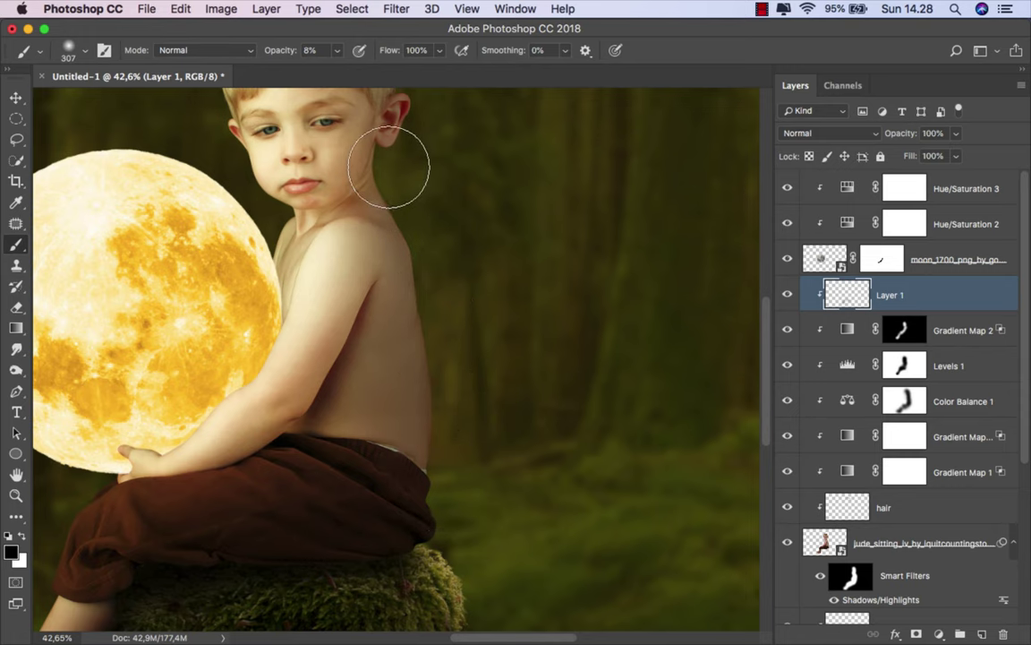
scroll(502, 246, down, 3)
drag(506, 380, 533, 382)
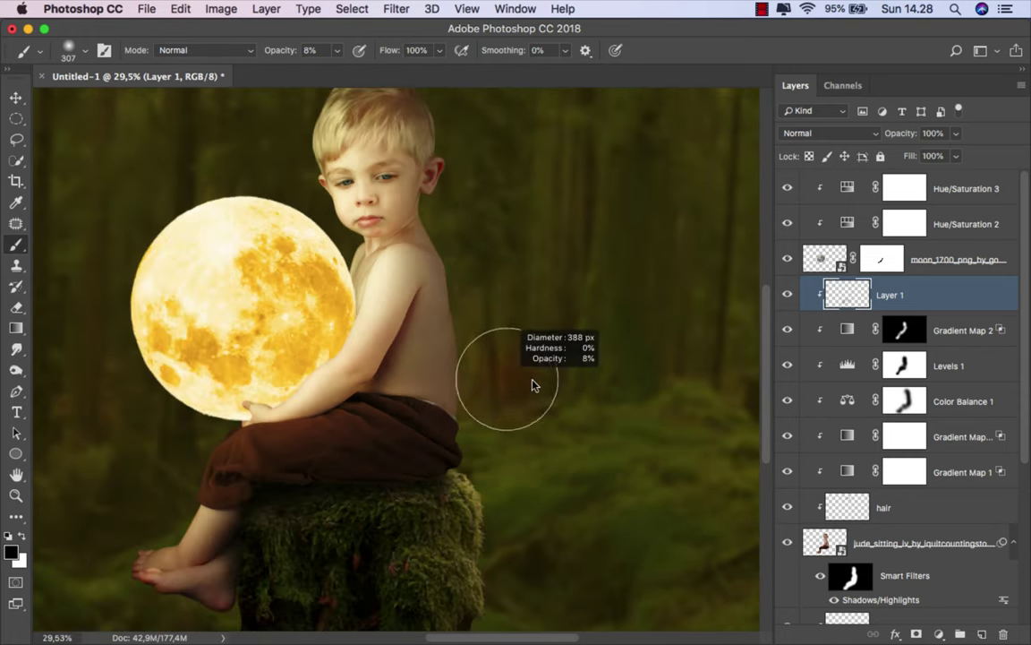
drag(467, 425, 462, 317)
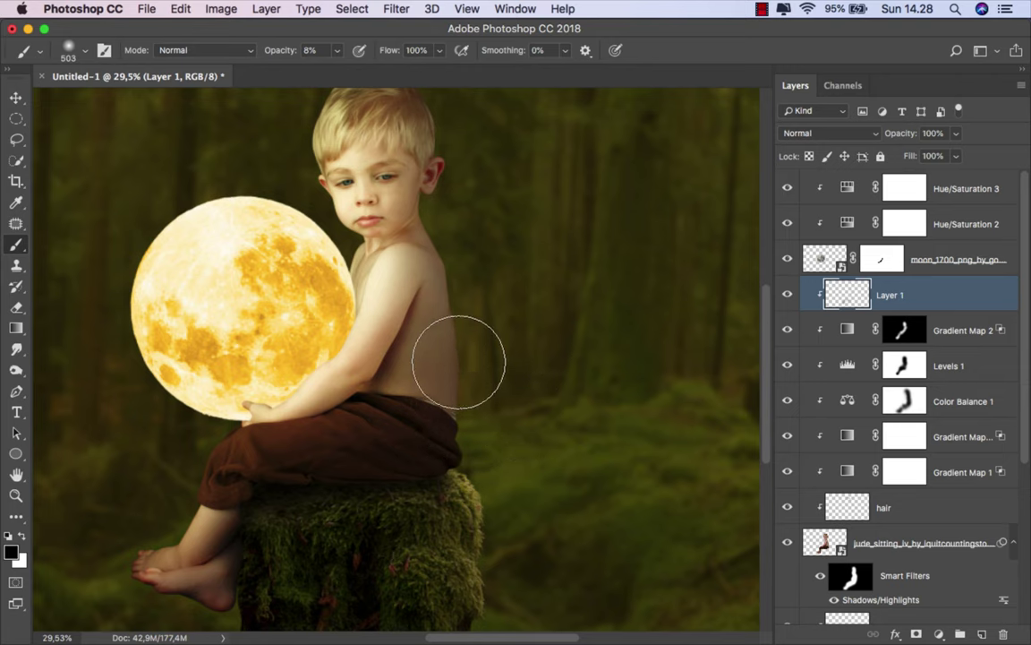
key(super+minus)
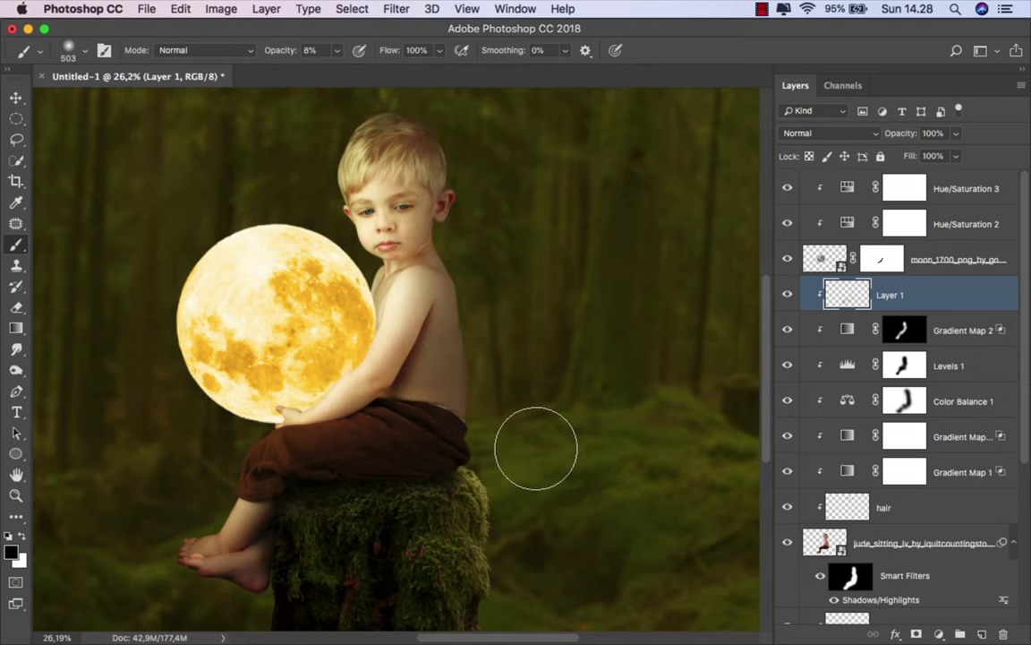
key(super+minus)
key(super+minus)
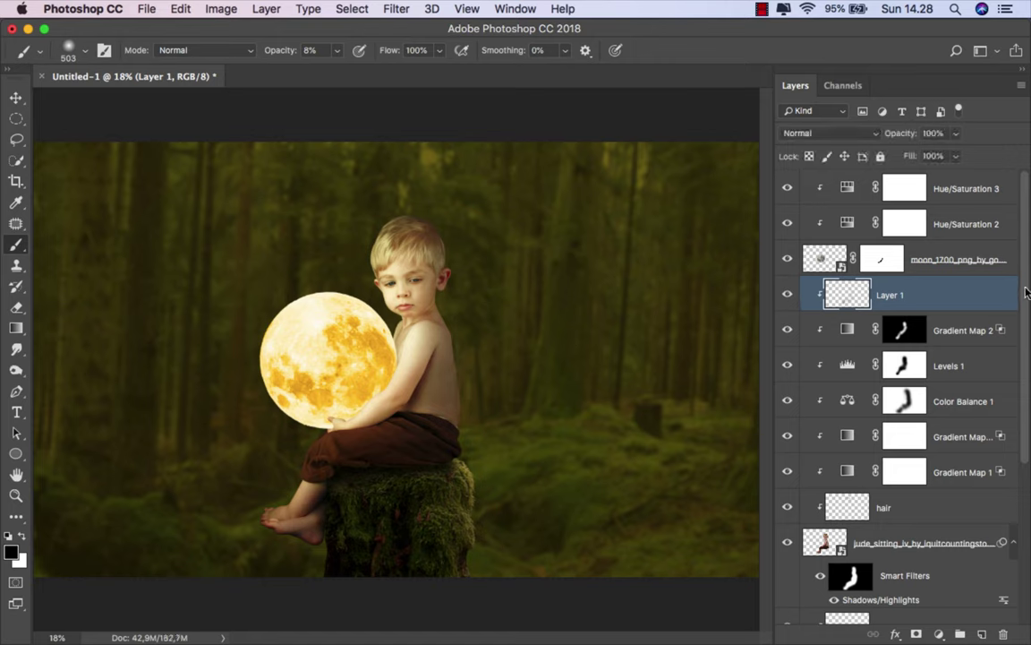
scroll(1002, 358, down, 5)
Create a new layer named 'light' above the shadow layer
click(956, 417)
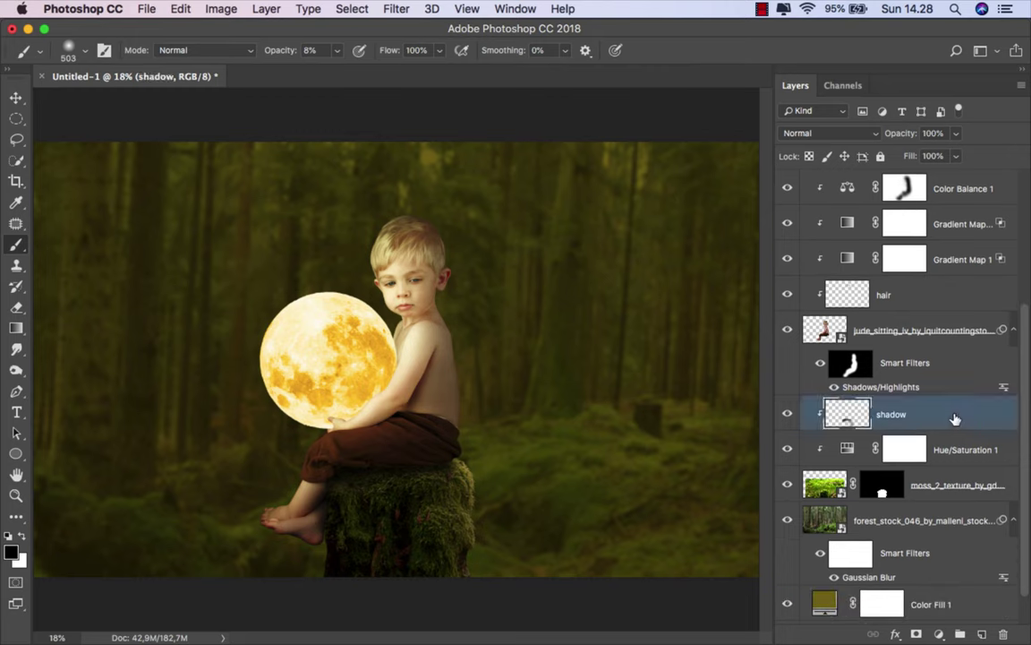
key(ctrl+shift+alt+n)
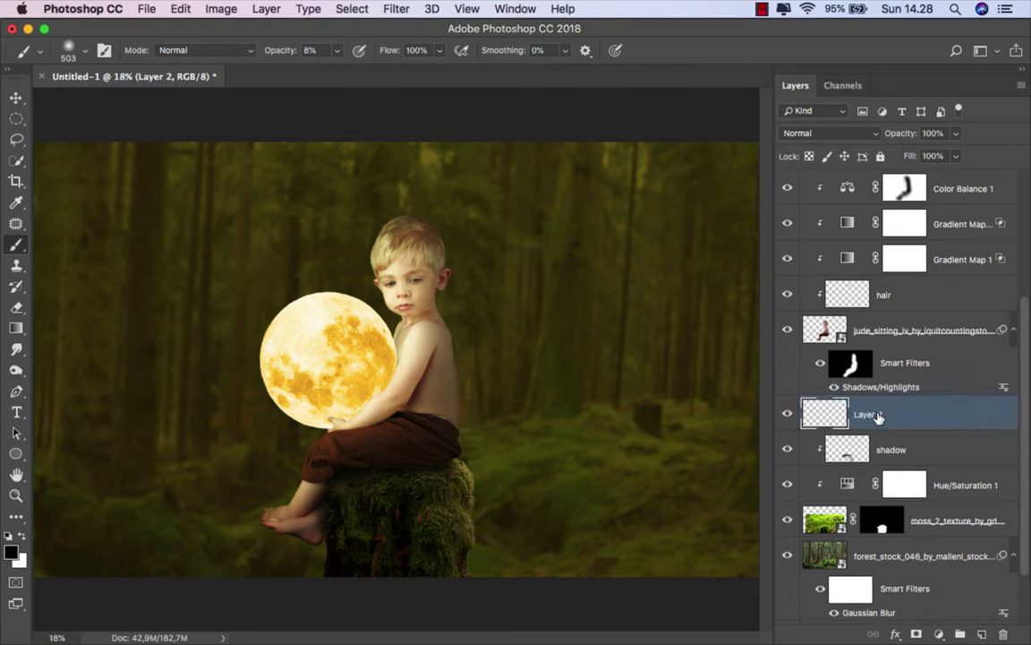
double_click(873, 415)
key(BackSpace)
text(light)
key(Return)
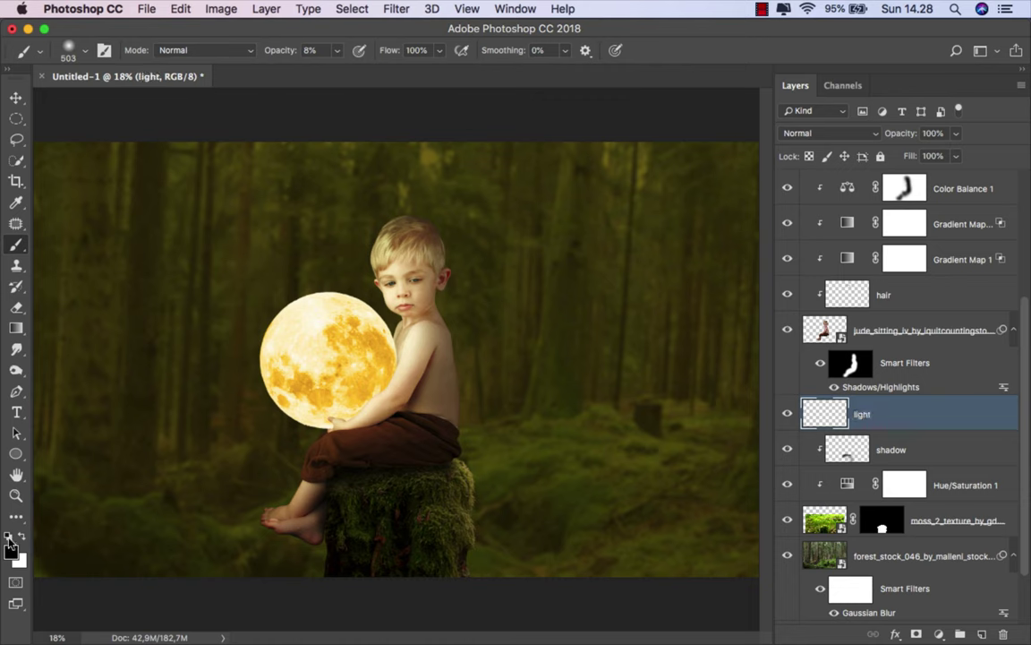
Set the foreground colour to a pale, slightly orange warm yellow
click(10, 550)
click(333, 337)
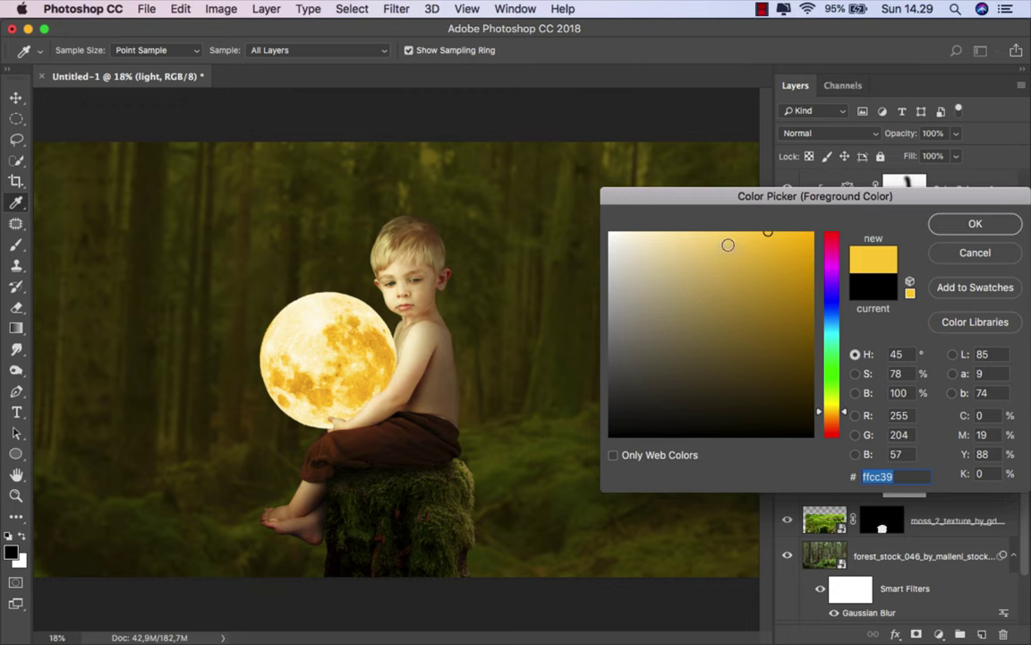
drag(742, 232, 736, 229)
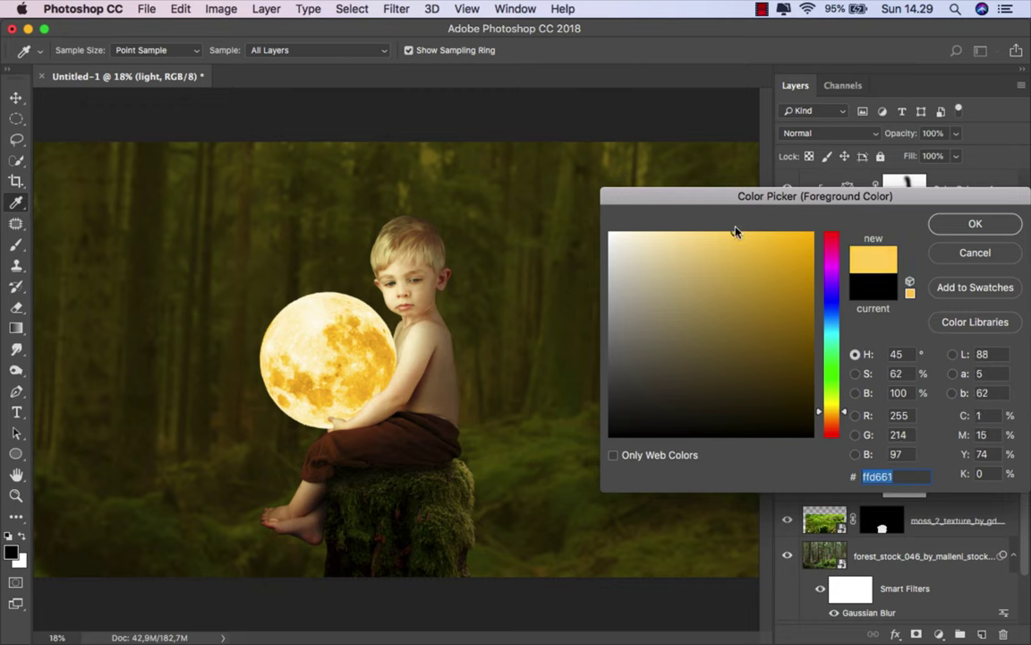
drag(833, 417, 835, 418)
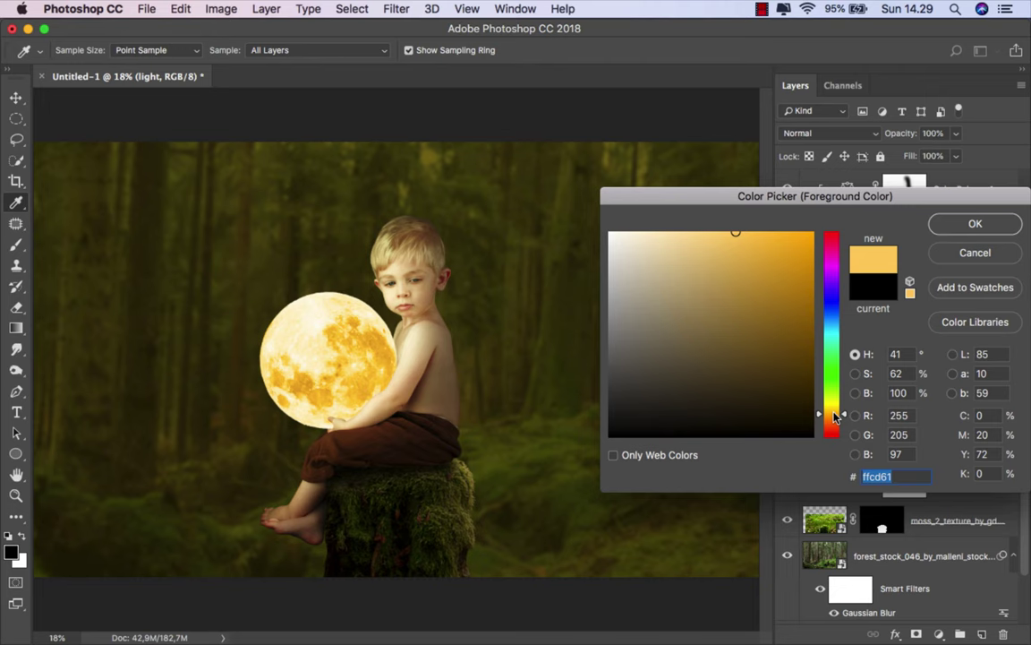
click(972, 226)
Paint a soft glow around the moon with a large 100%-opacity brush, then toggle 'light' to compare
key(b)
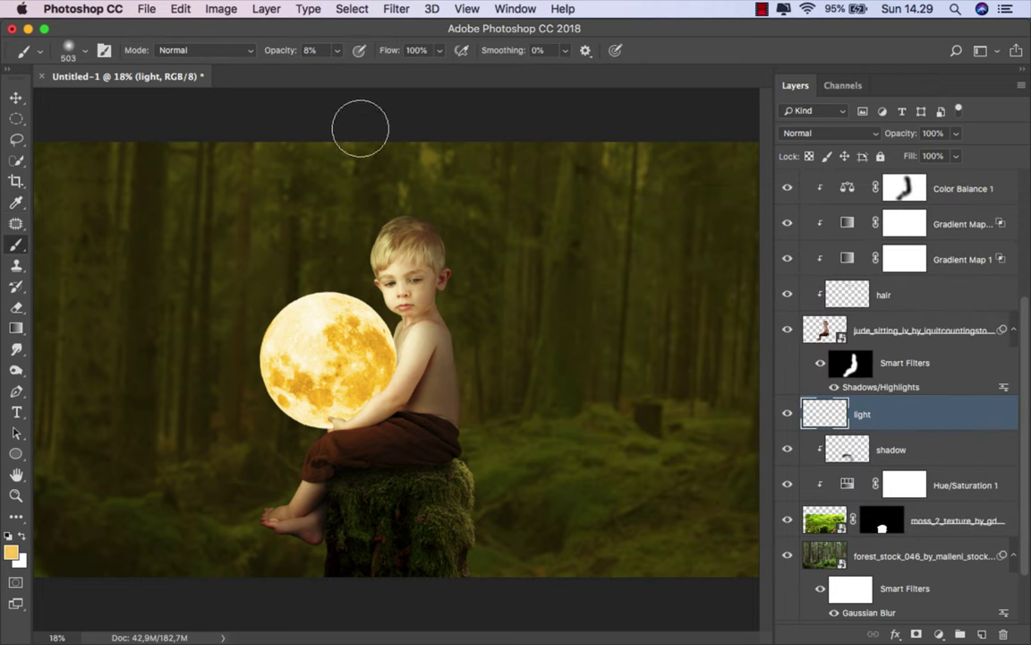
click(336, 50)
drag(334, 69, 430, 77)
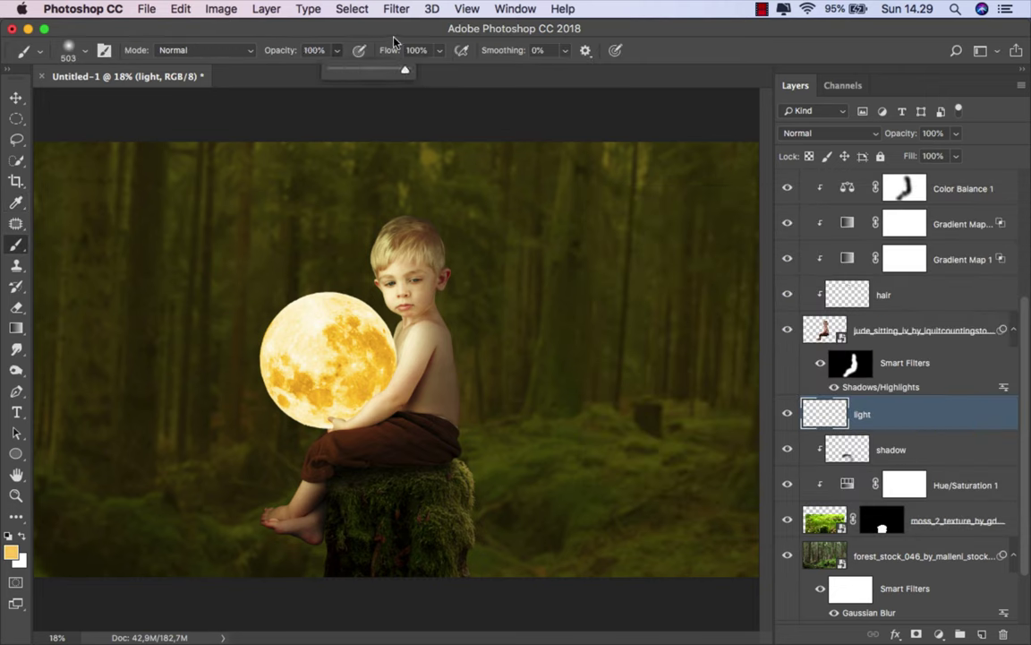
key(bracketright)
key(bracketright)
key(bracketright)
key(bracketright)
key(bracketright)
key(bracketright)
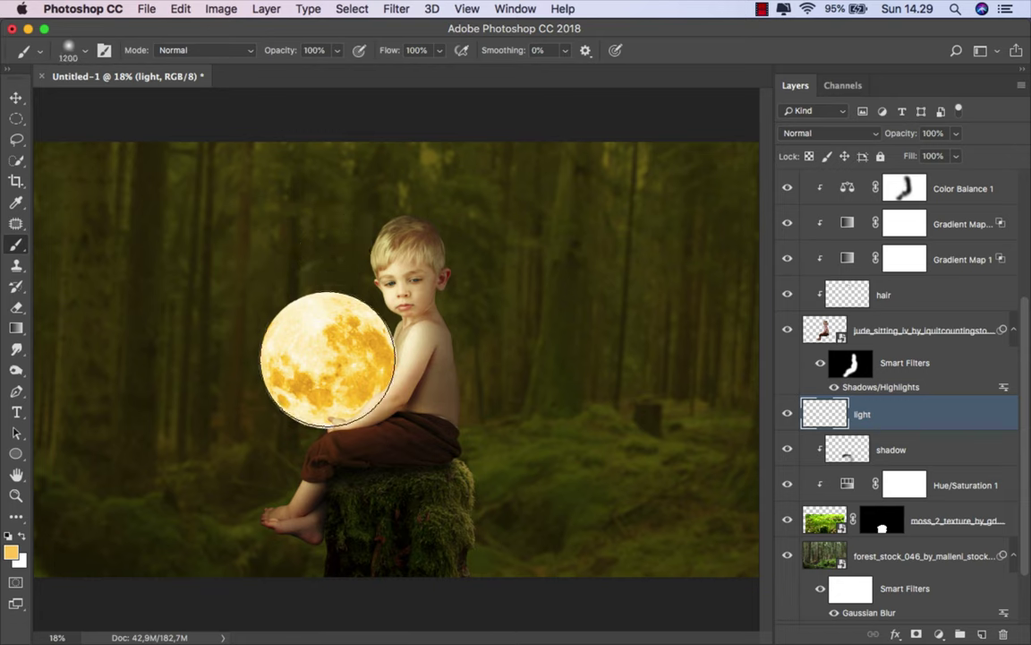
click(328, 359)
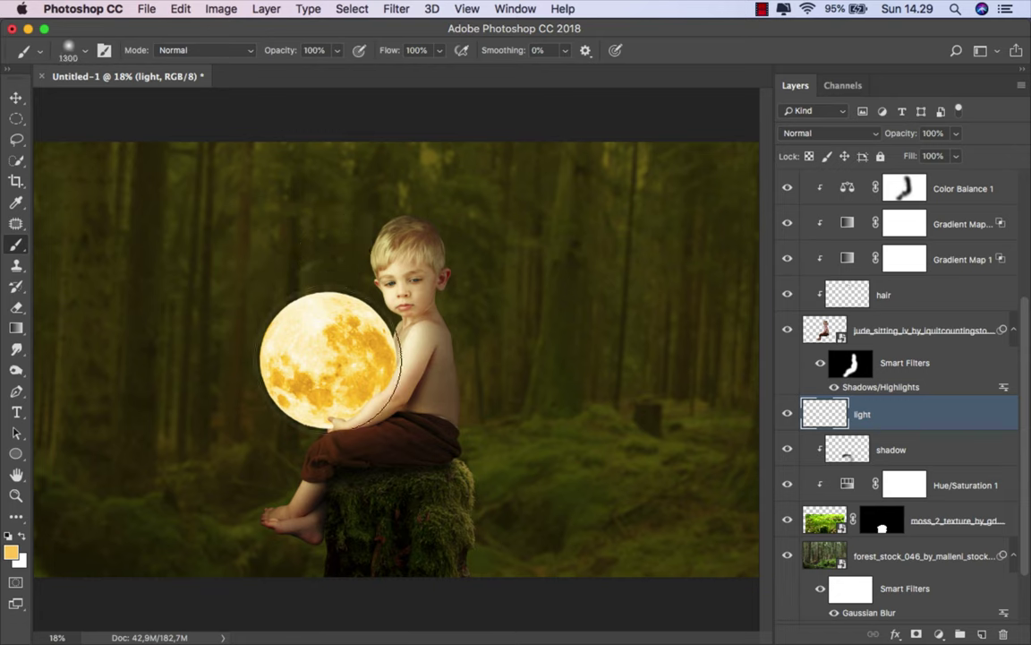
click(300, 354)
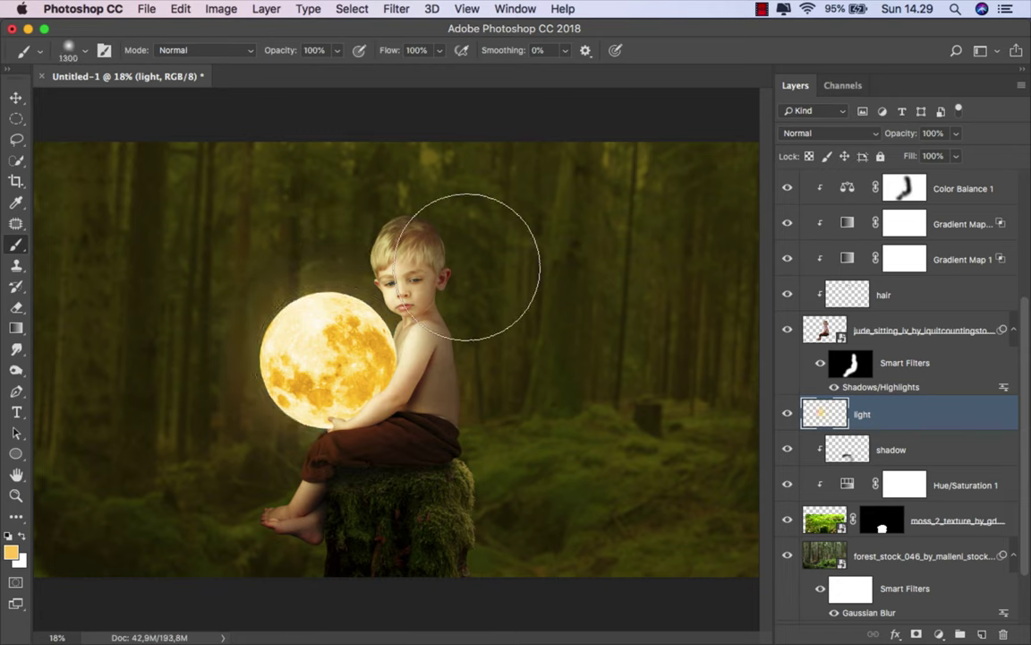
click(18, 99)
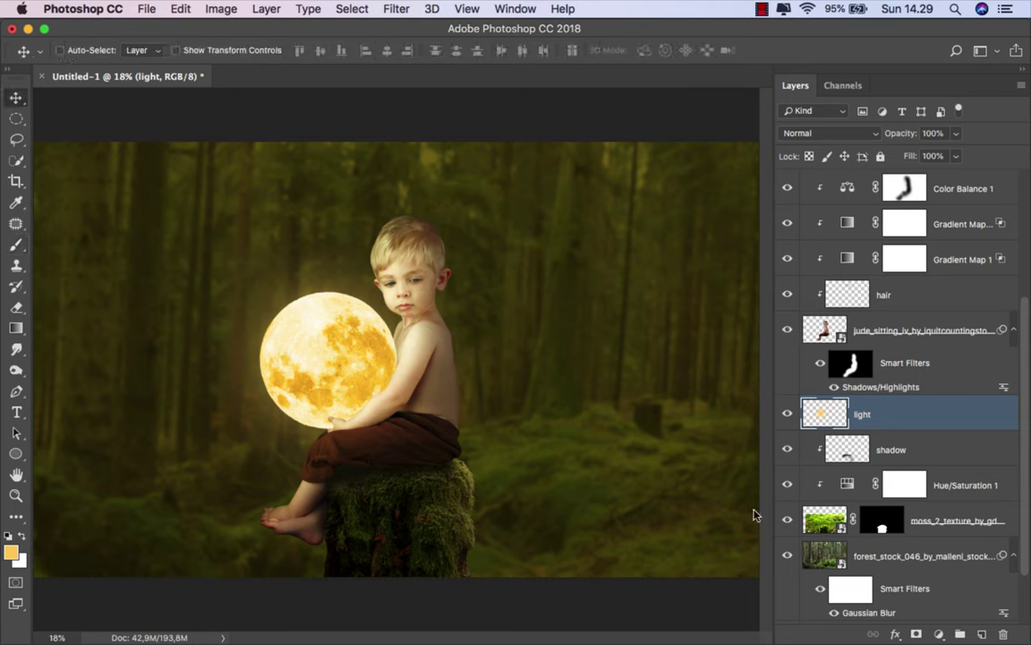
click(789, 414)
Add a Gradient Fill above the forest: Radial, Reverse checked, Scale 333%
click(913, 555)
key(d)
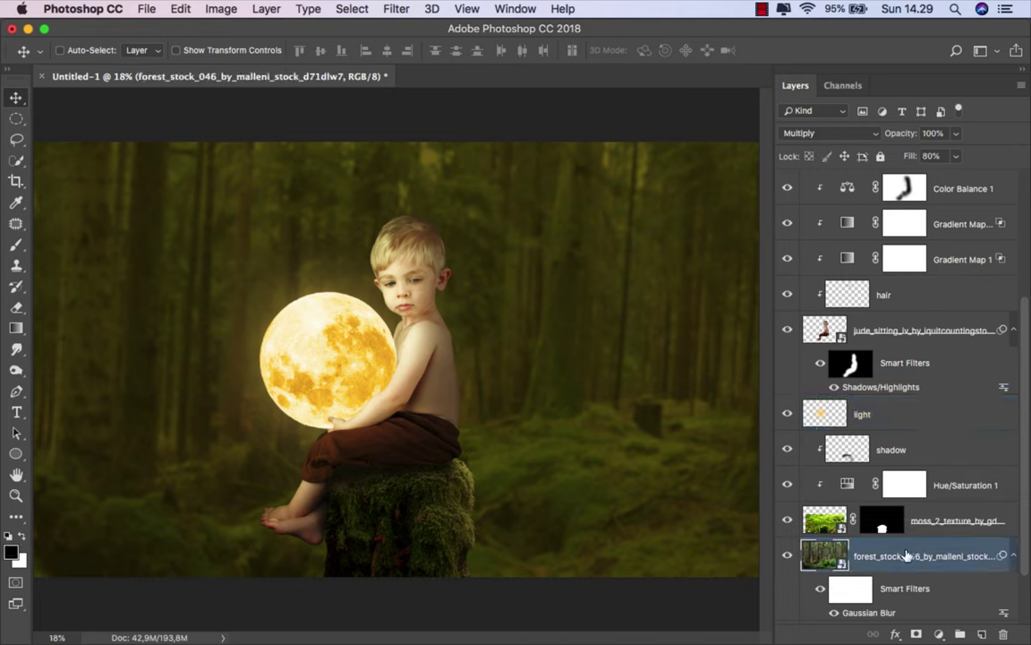
click(939, 633)
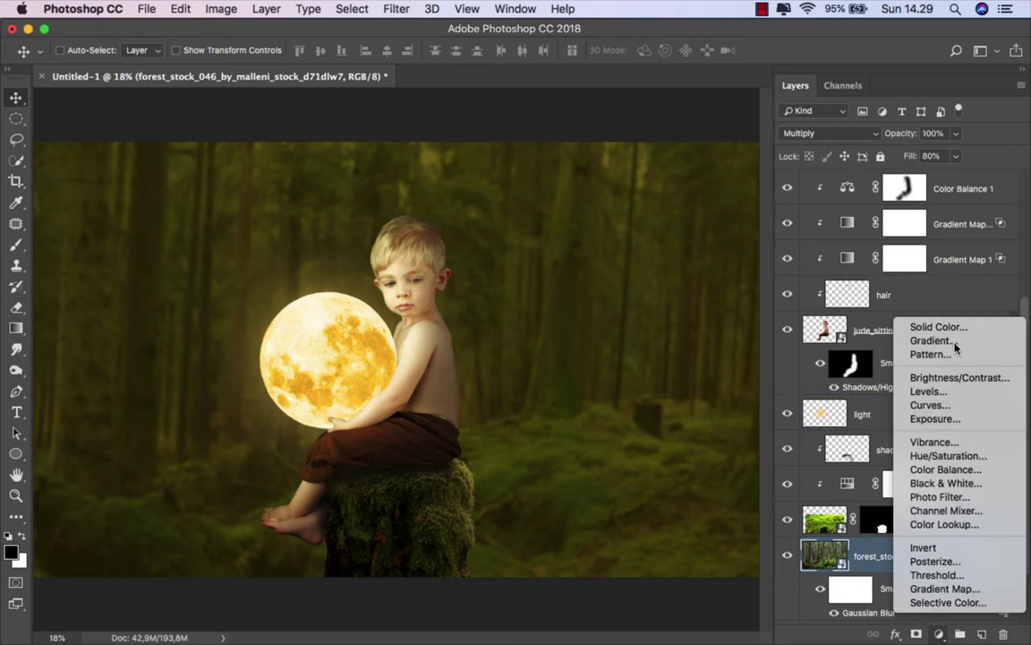
click(932, 340)
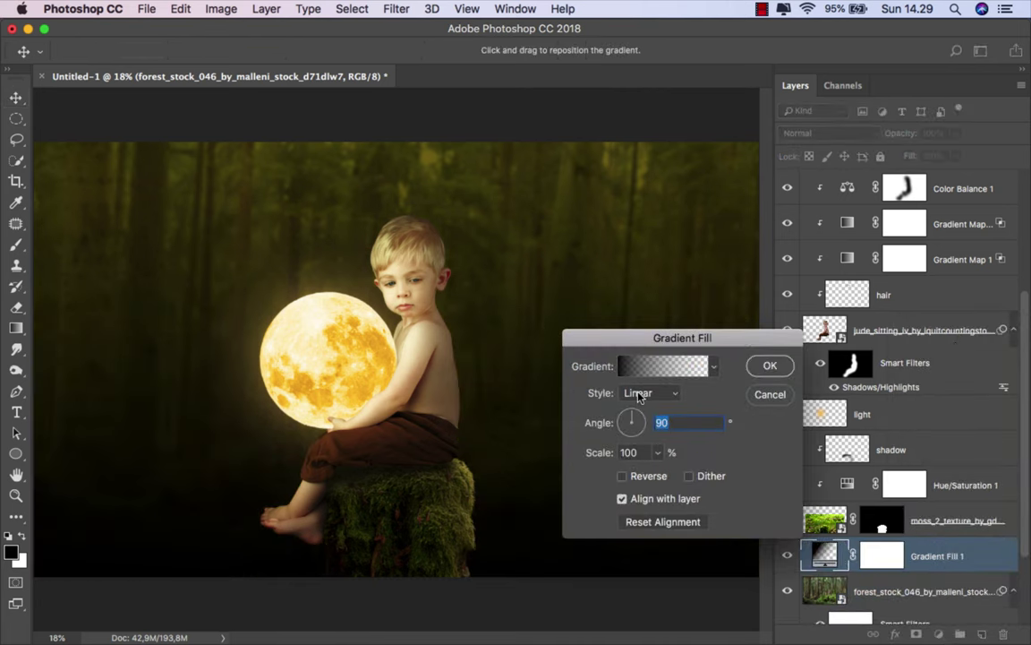
click(649, 393)
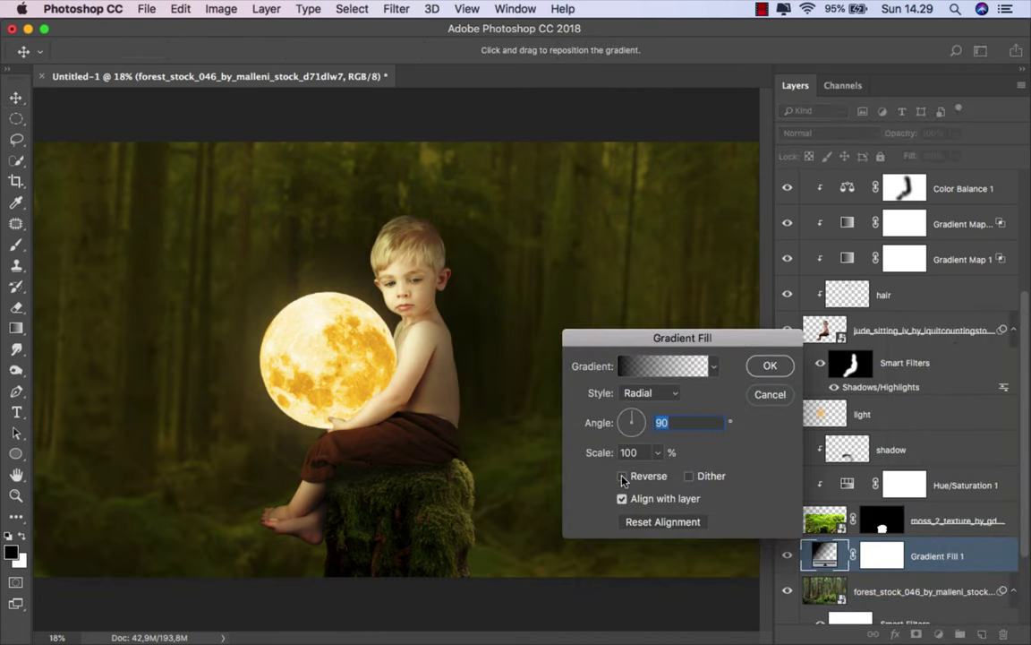
click(622, 476)
double_click(639, 452)
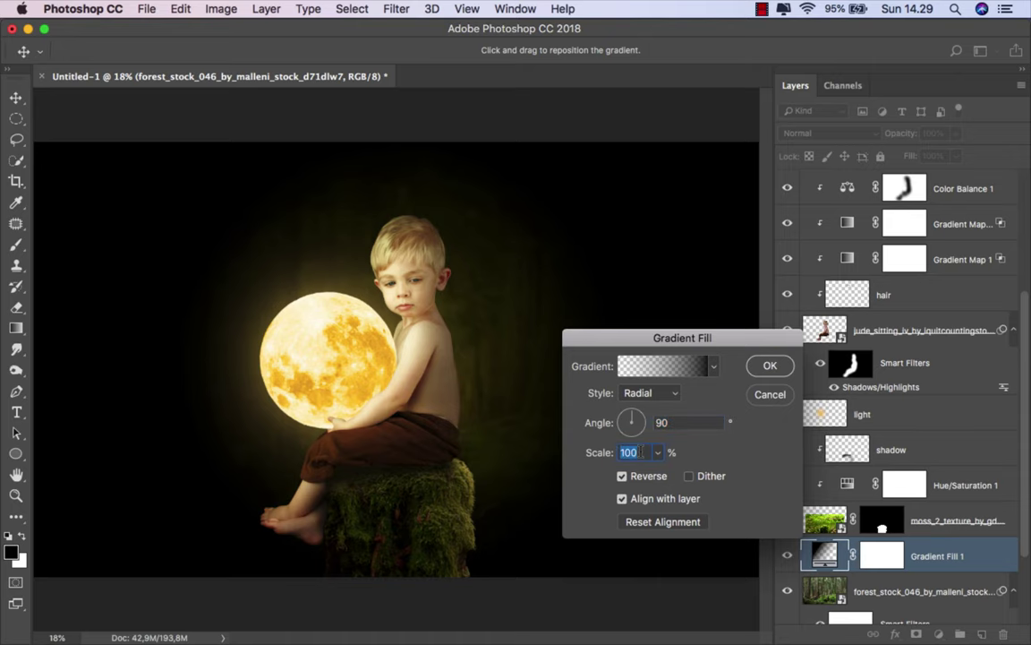
text(333)
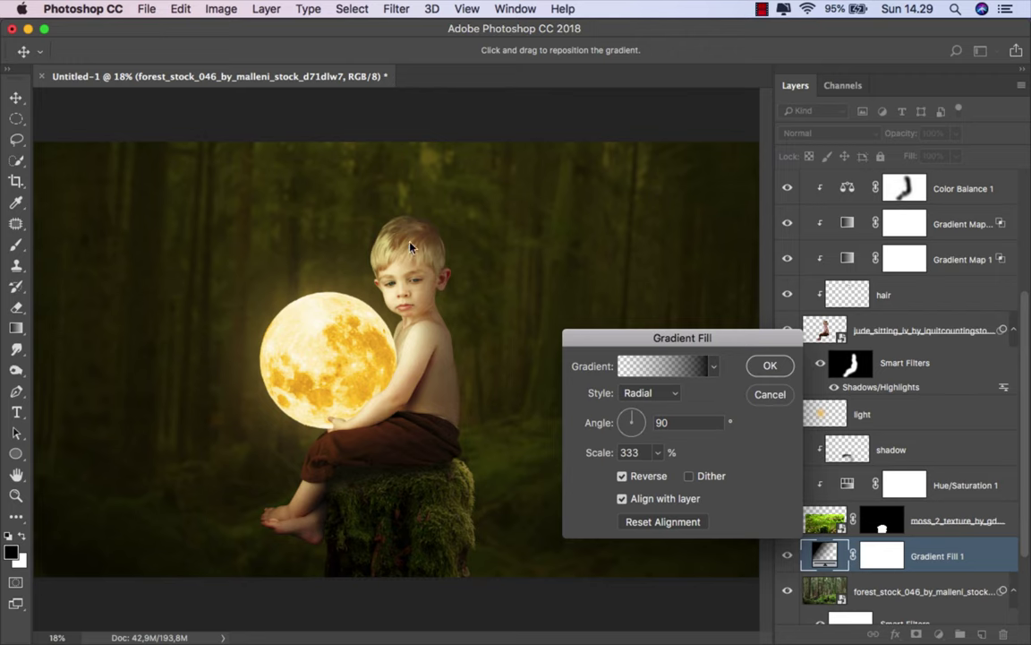
click(772, 366)
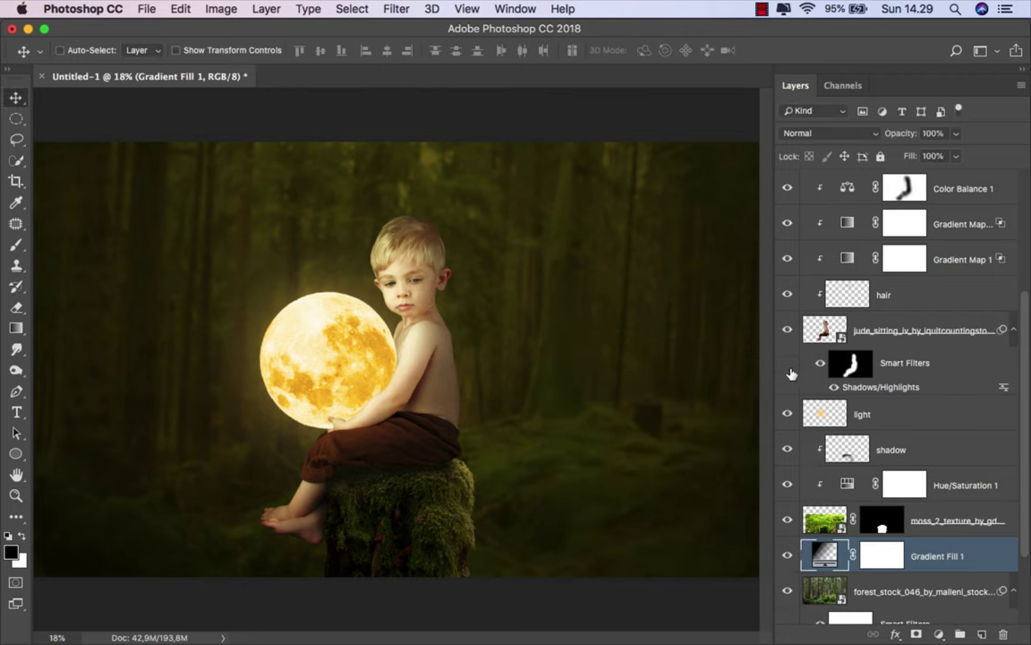
Blend Gradient Fill 1 in Soft Light, toggle it to compare, and fit the composite on screen
click(810, 133)
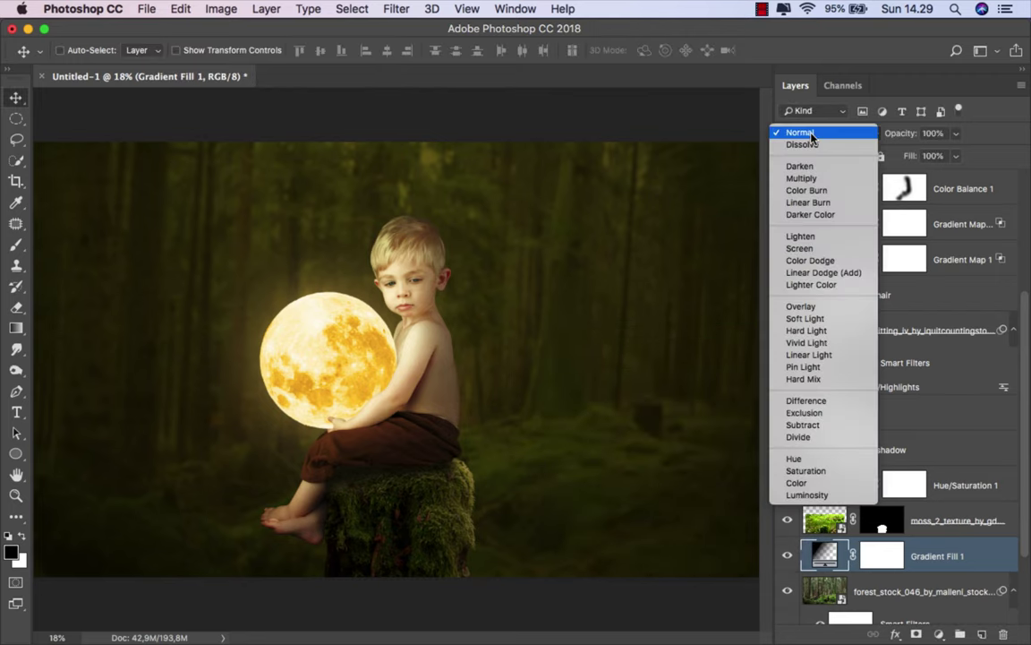
click(819, 319)
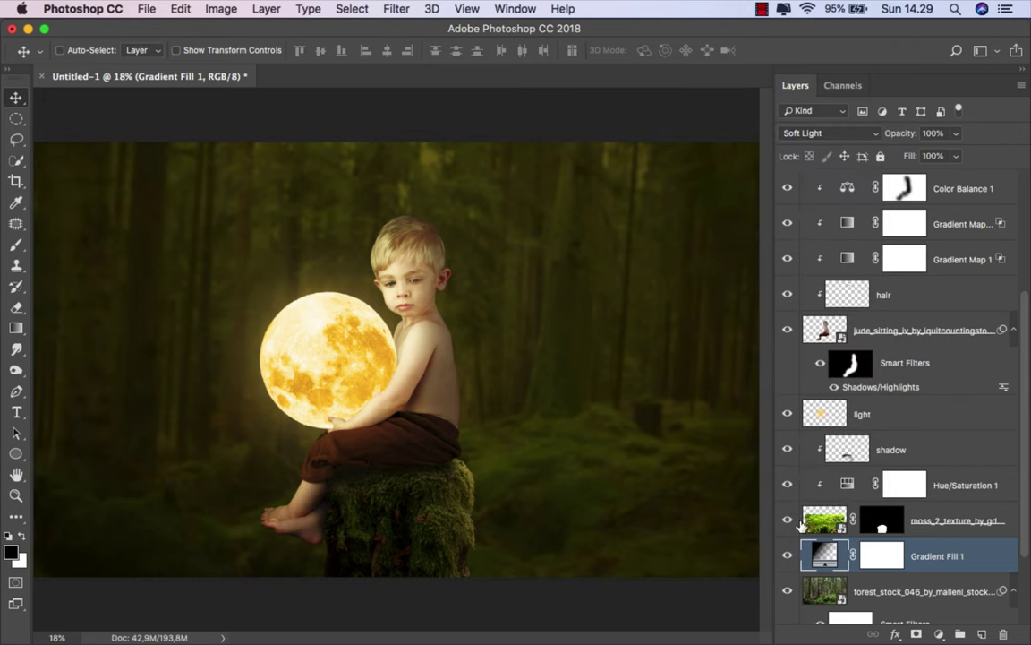
click(788, 556)
key(ctrl+0)
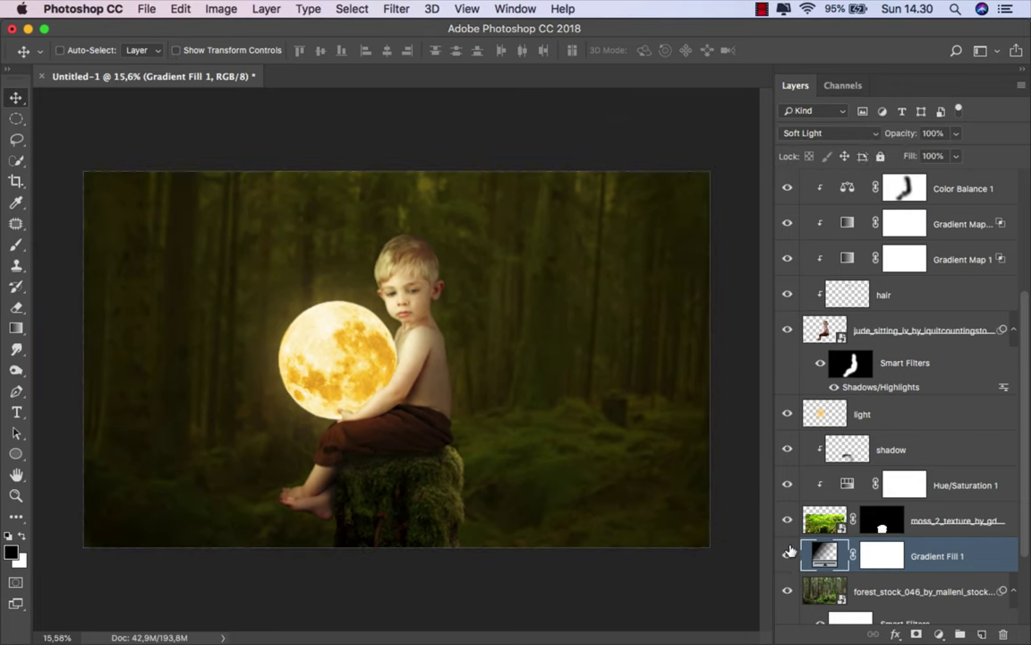
drag(1027, 495, 1022, 260)
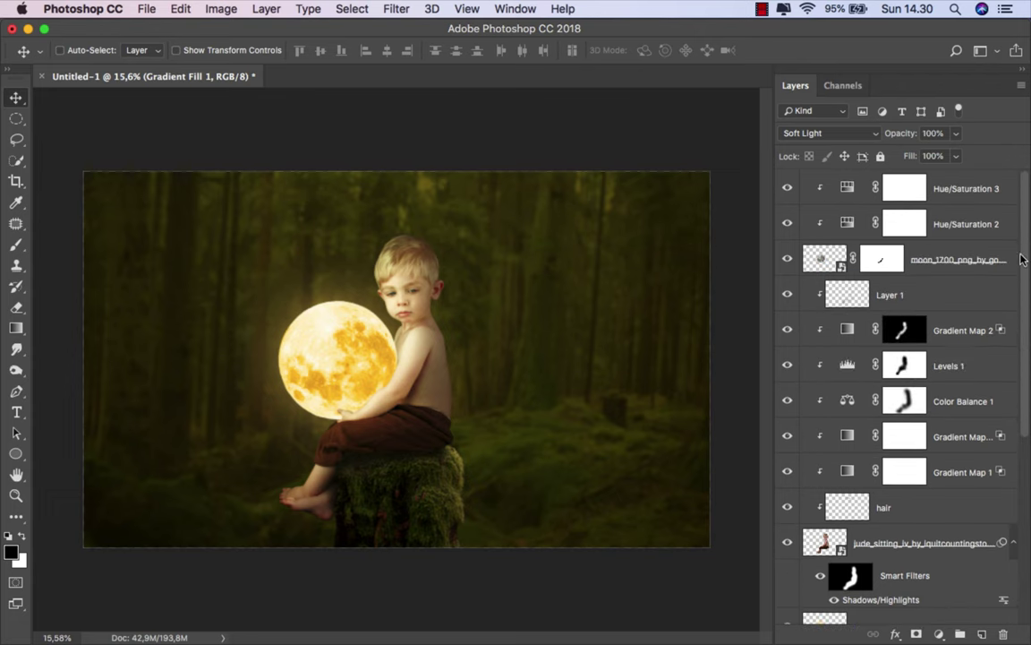
click(985, 189)
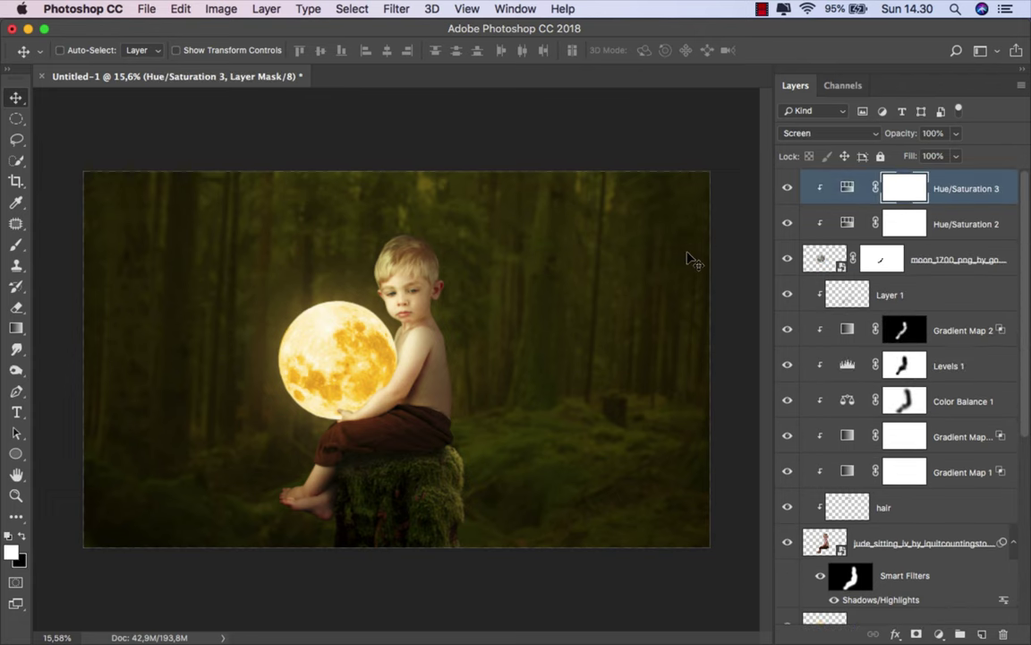
key(ctrl+plus)
click(847, 186)
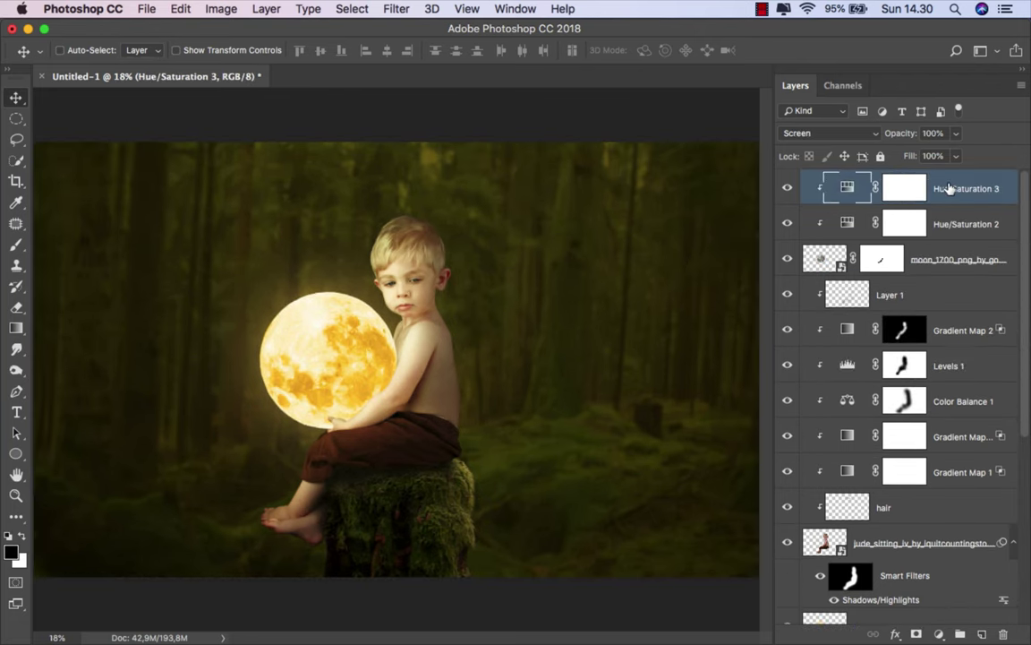